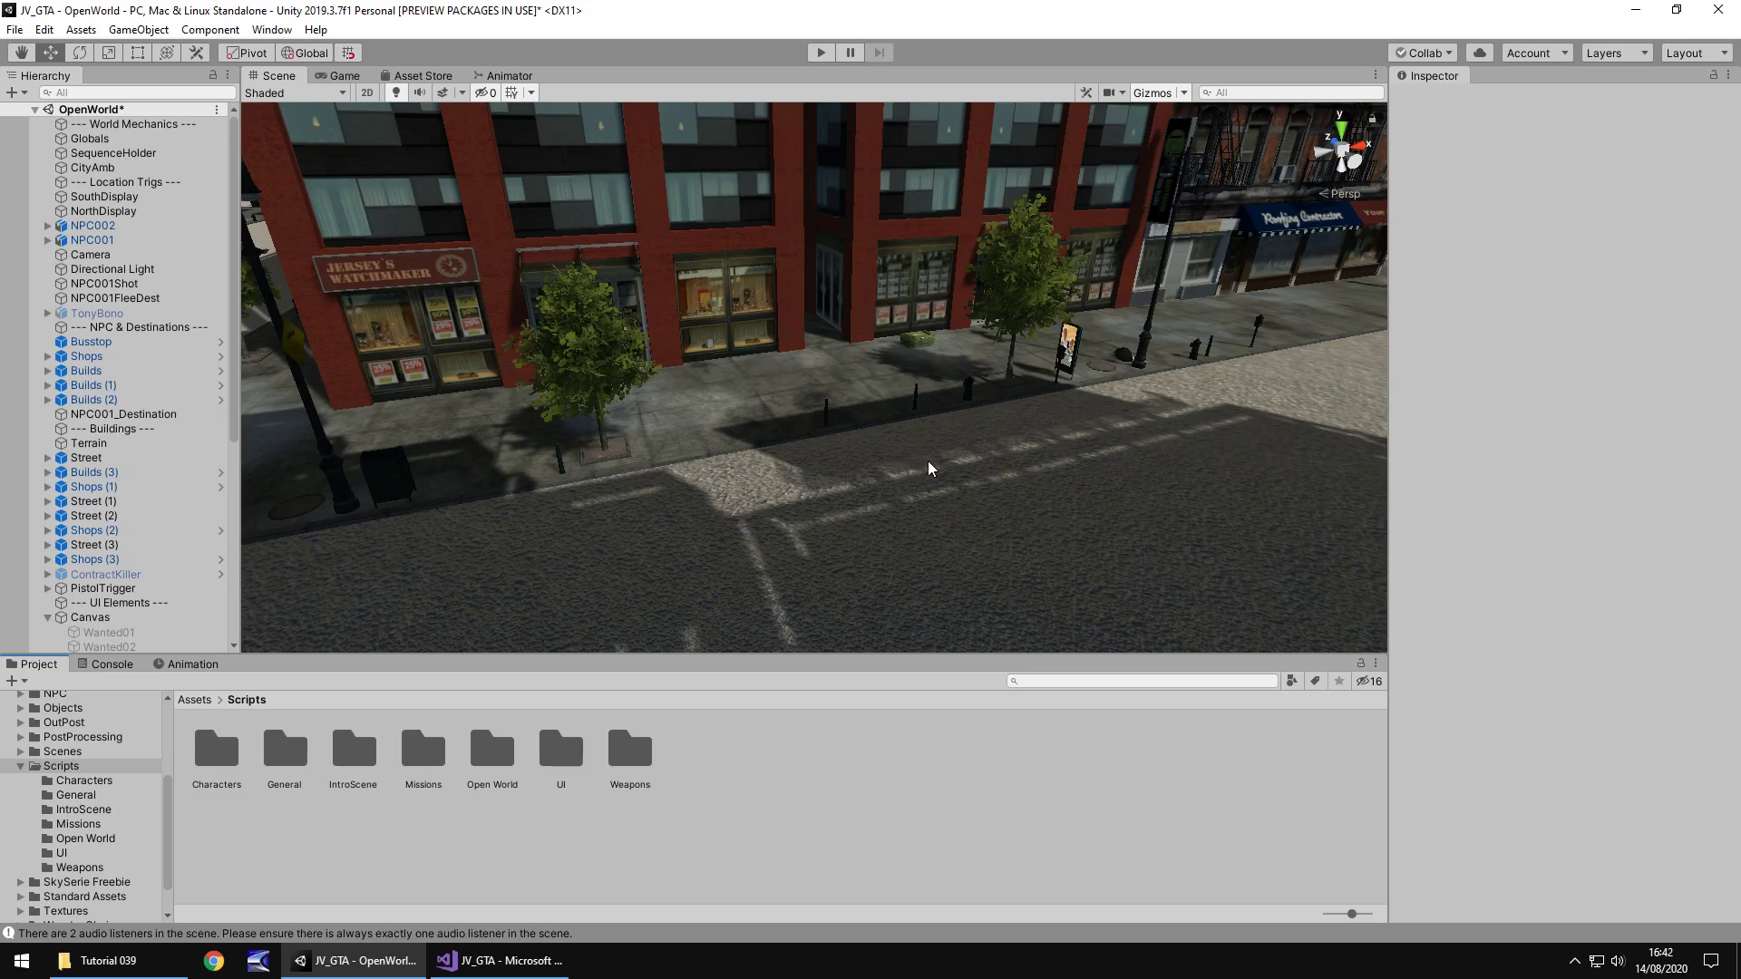
{"action": "right_click_drag", "start_coordinate": [928, 461], "coordinate": [676, 462]}
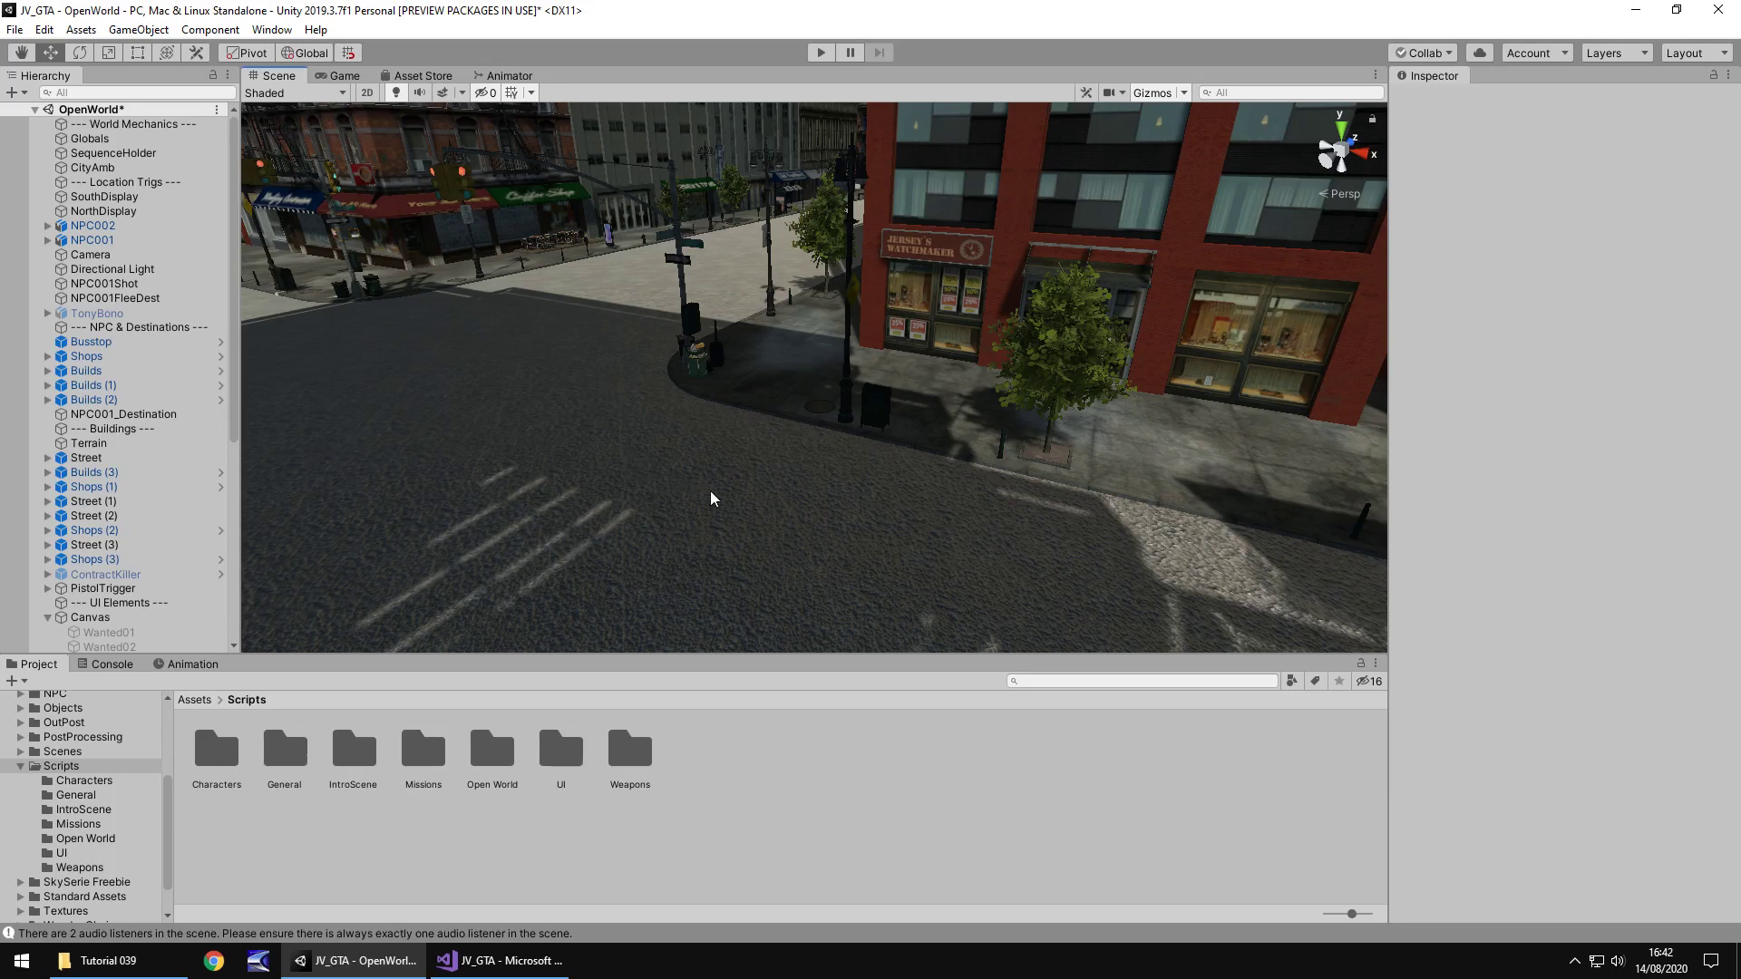
{"action": "middle_click_drag", "start_coordinate": [1146, 496], "coordinate": [812, 411]}
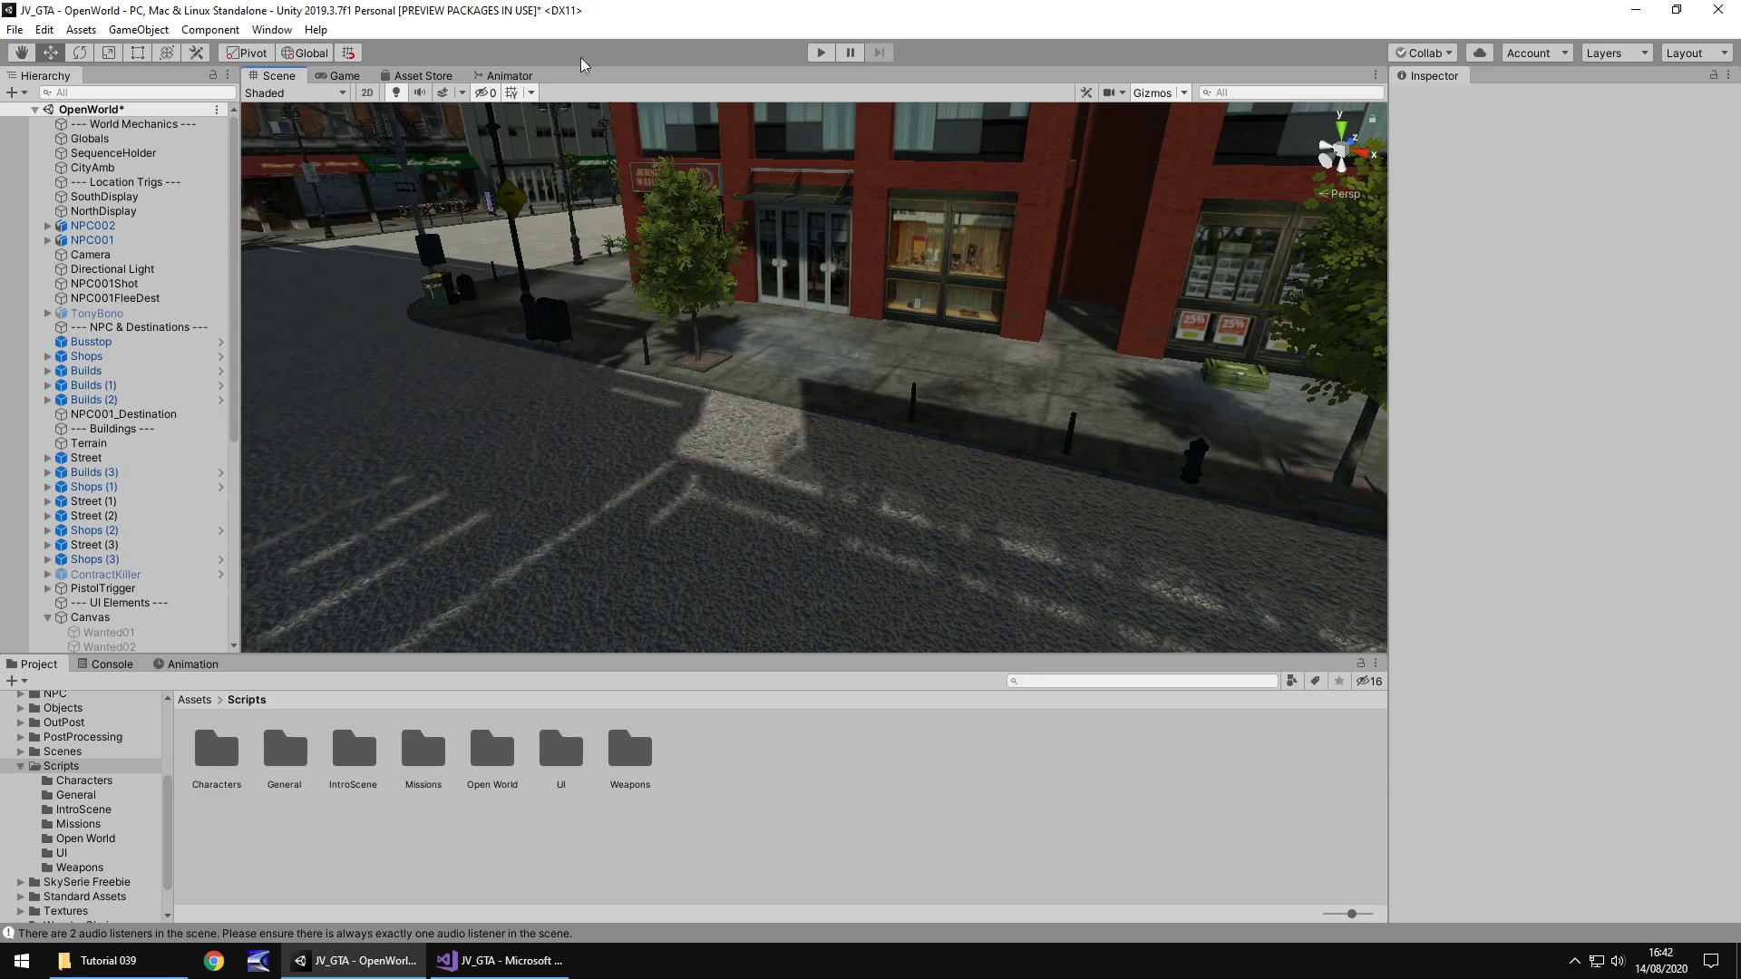
- Search the Asset Store for "standard assets"
{"action": "left_click", "coordinate": [419, 77]}
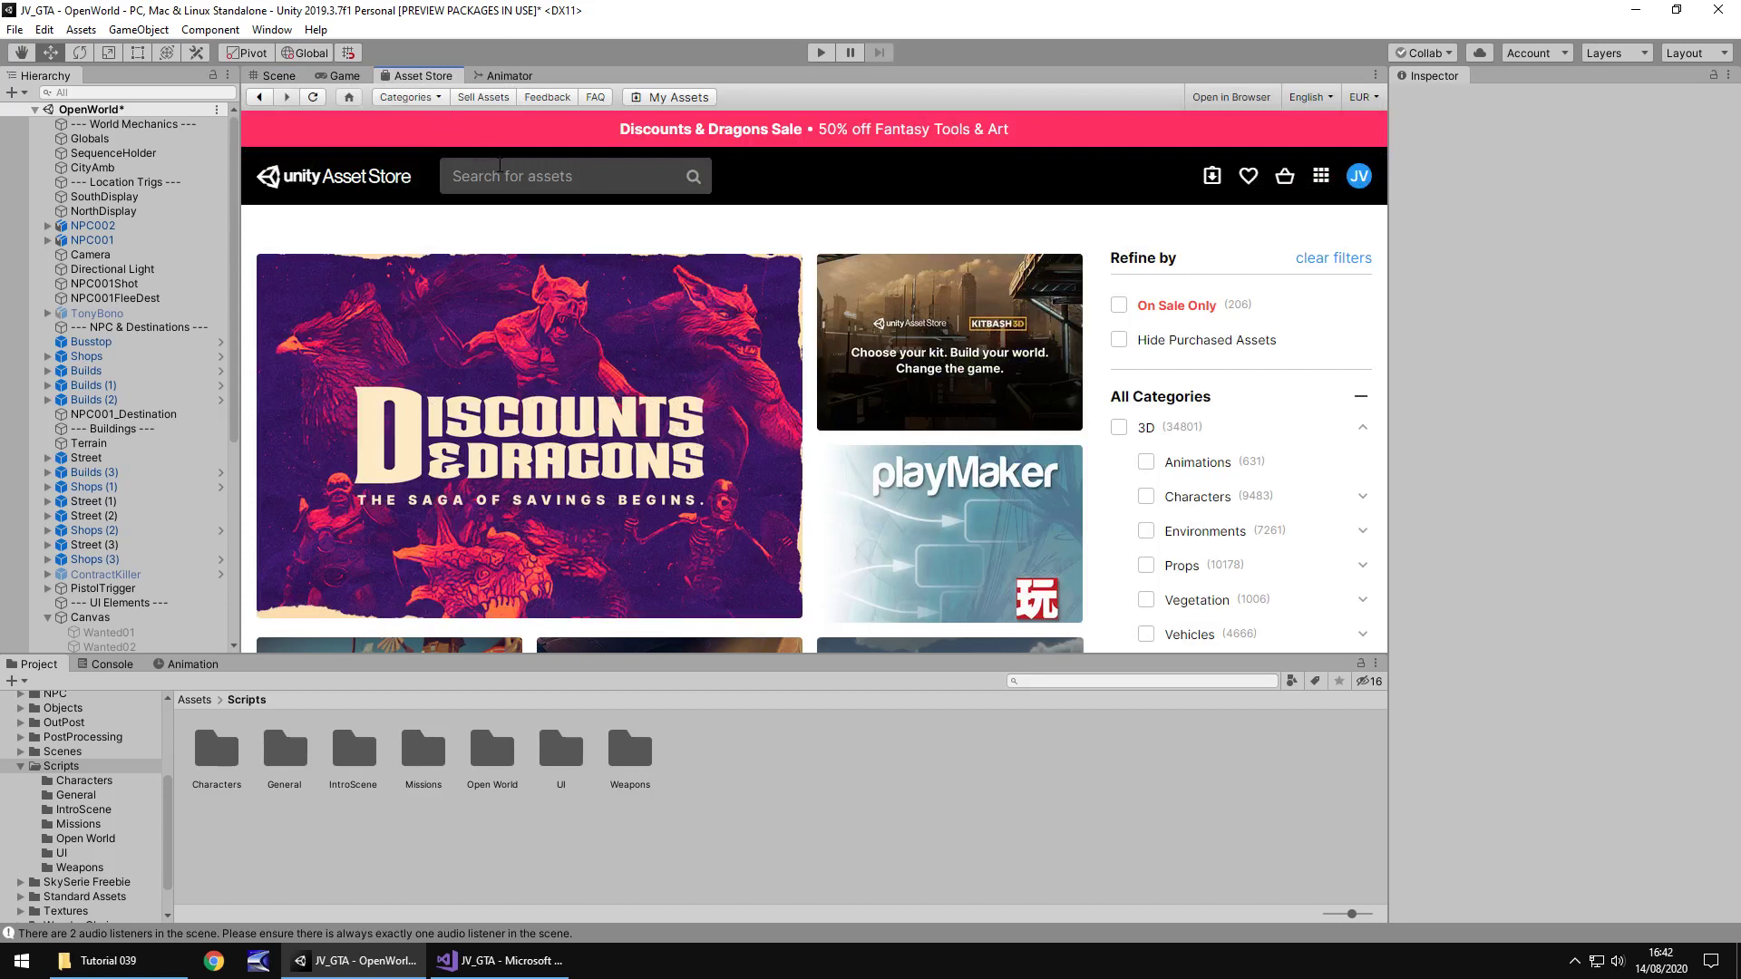
{"action": "left_click", "coordinate": [519, 176]}
{"action": "type", "text": "sta"}
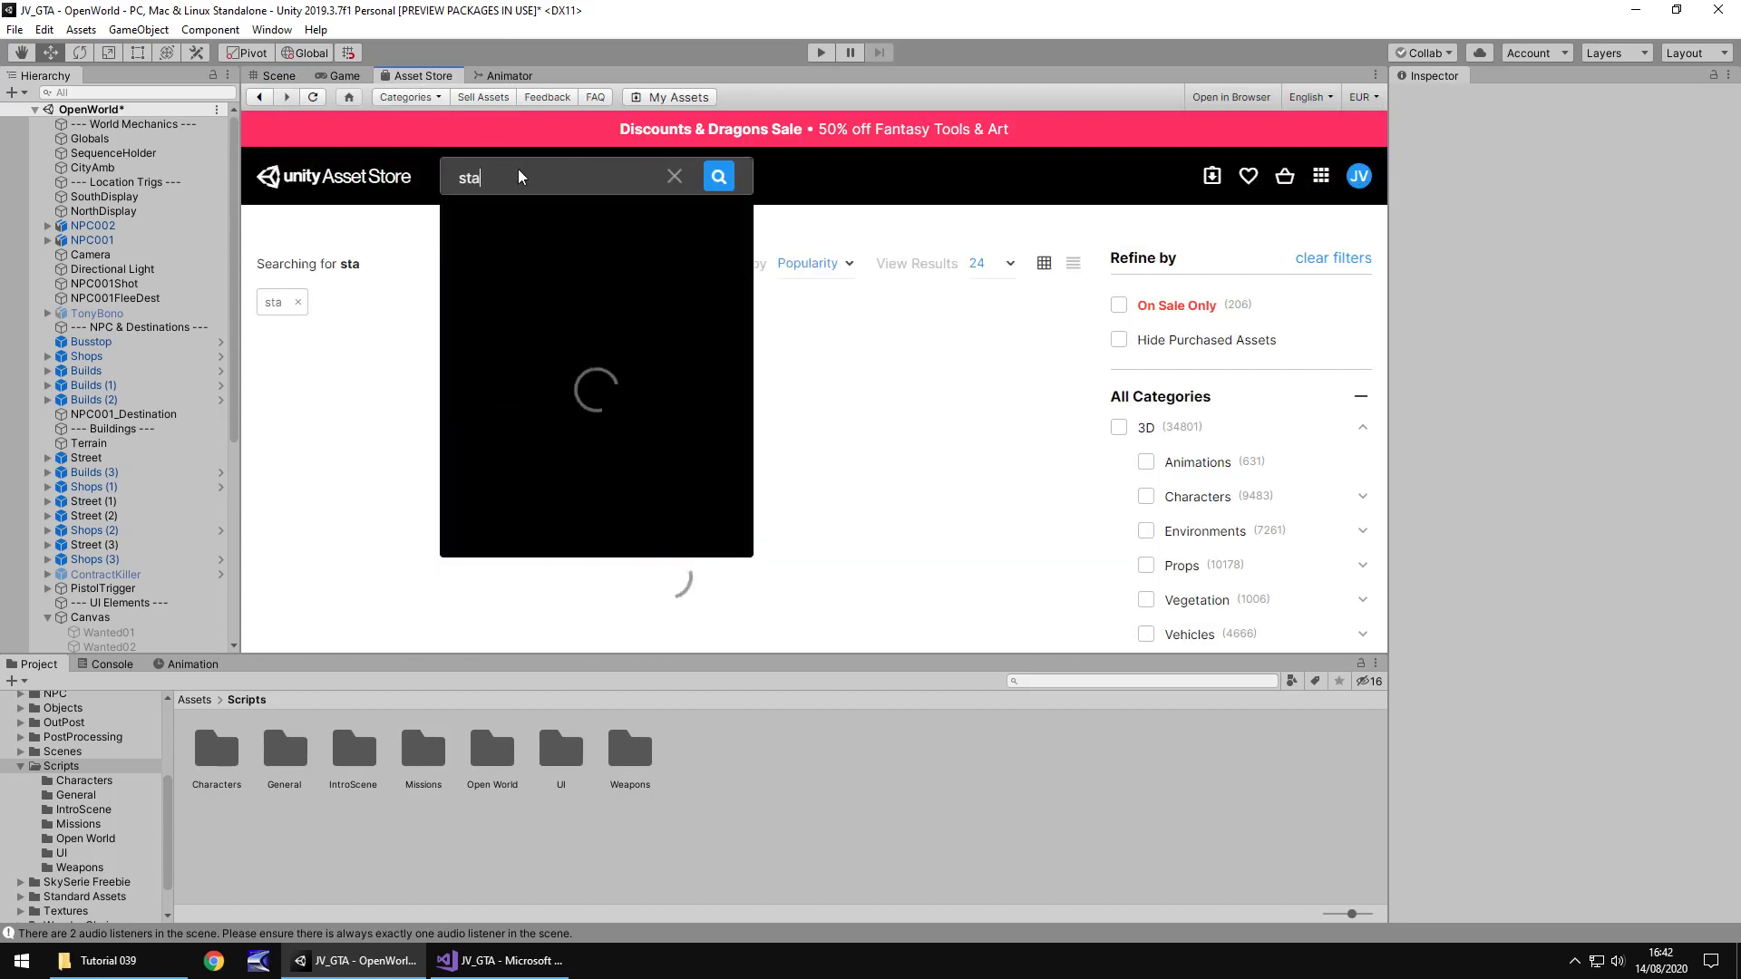
{"action": "type", "text": "nd"}
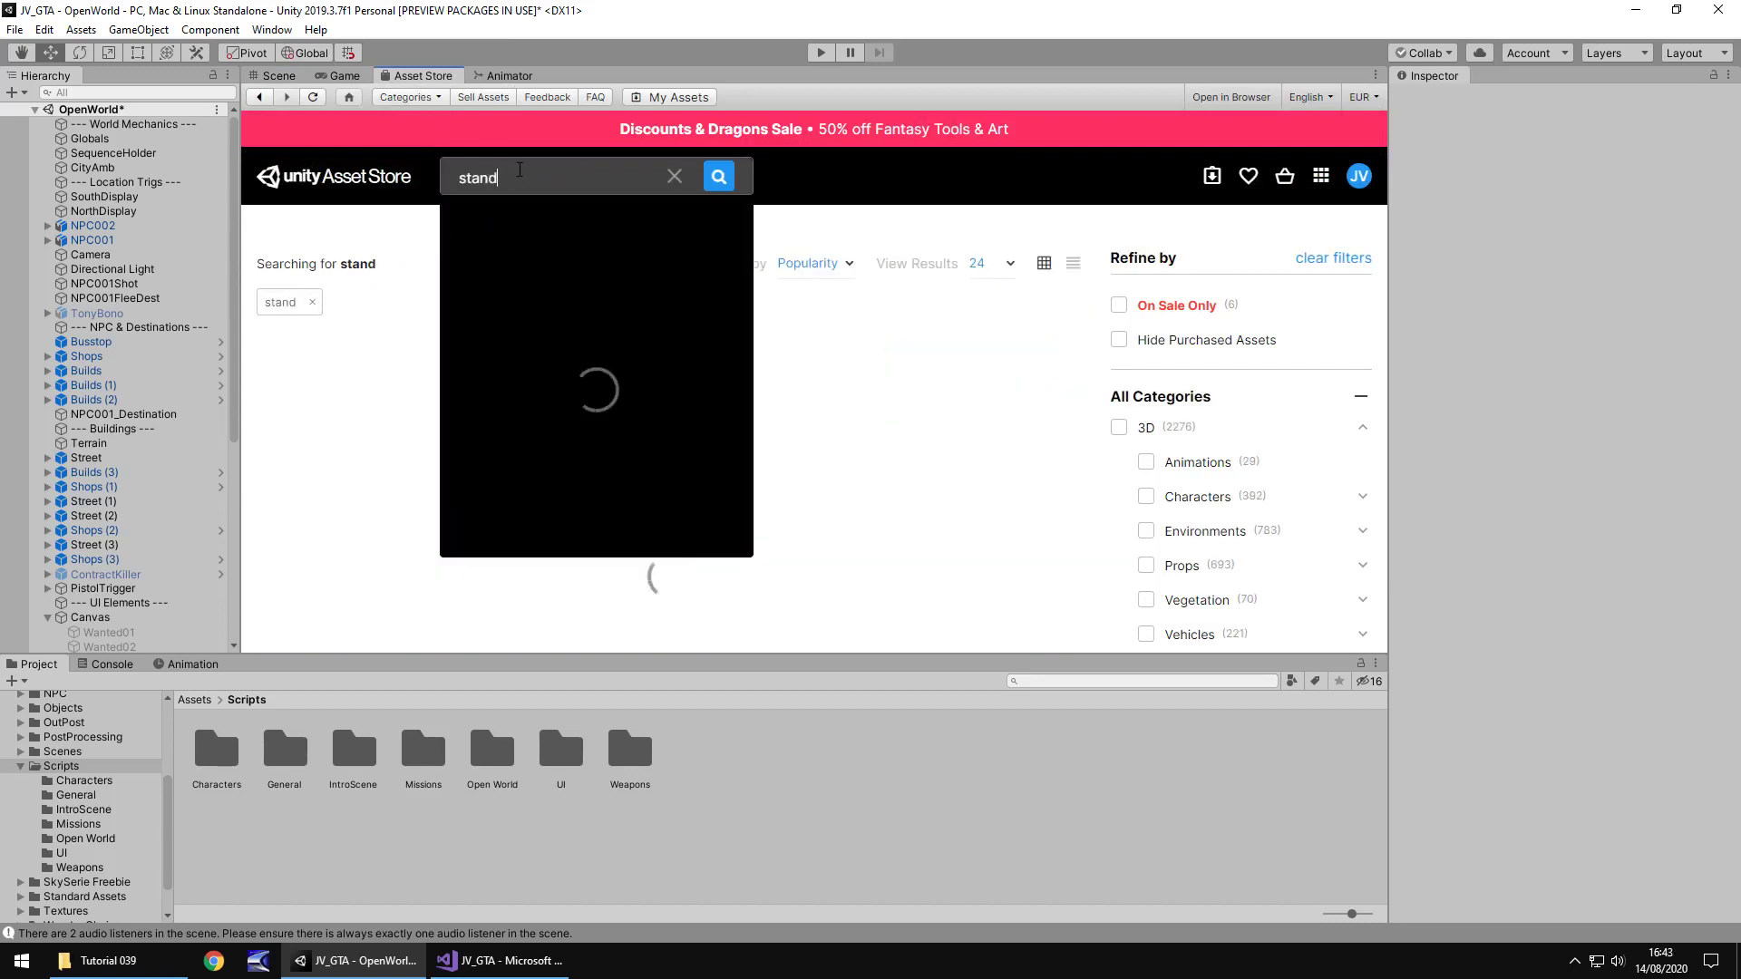
{"action": "type", "text": "ard assets"}
{"action": "key", "text": "Return"}
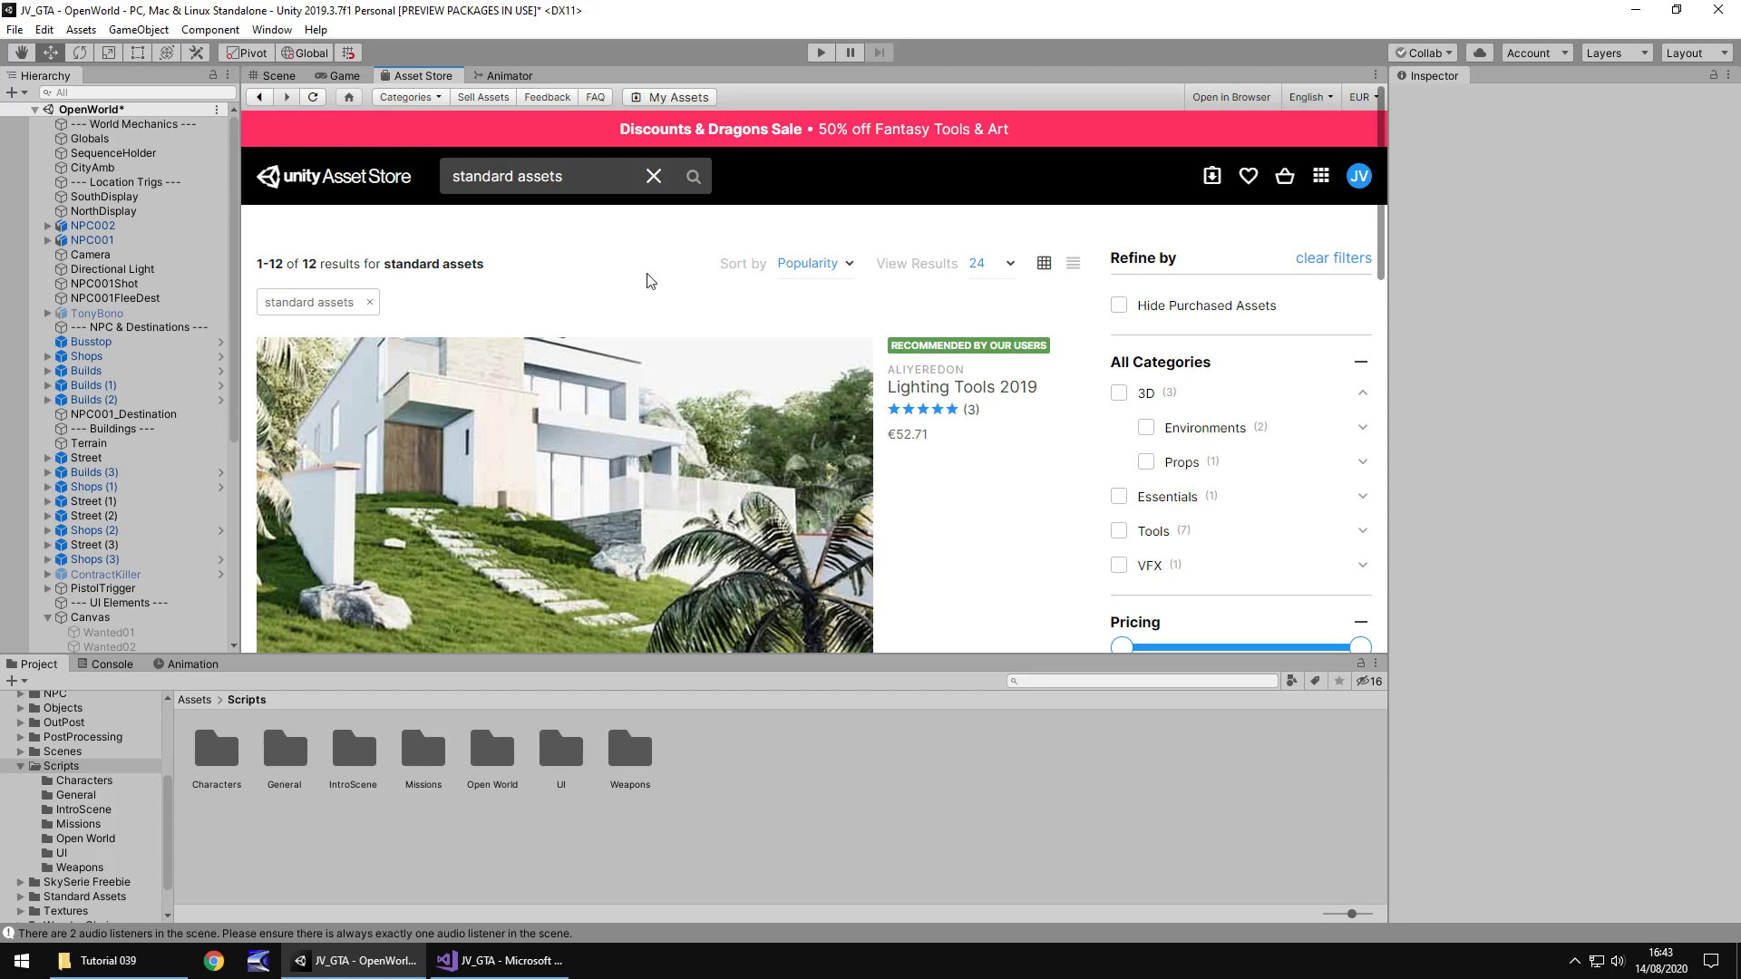
- Find the free Standard Assets (for Unity 2017.3) package by Unity Technologies in the results and view its details page
{"action": "scroll", "coordinate": [644, 272], "scroll_direction": "down", "scroll_amount": 5}
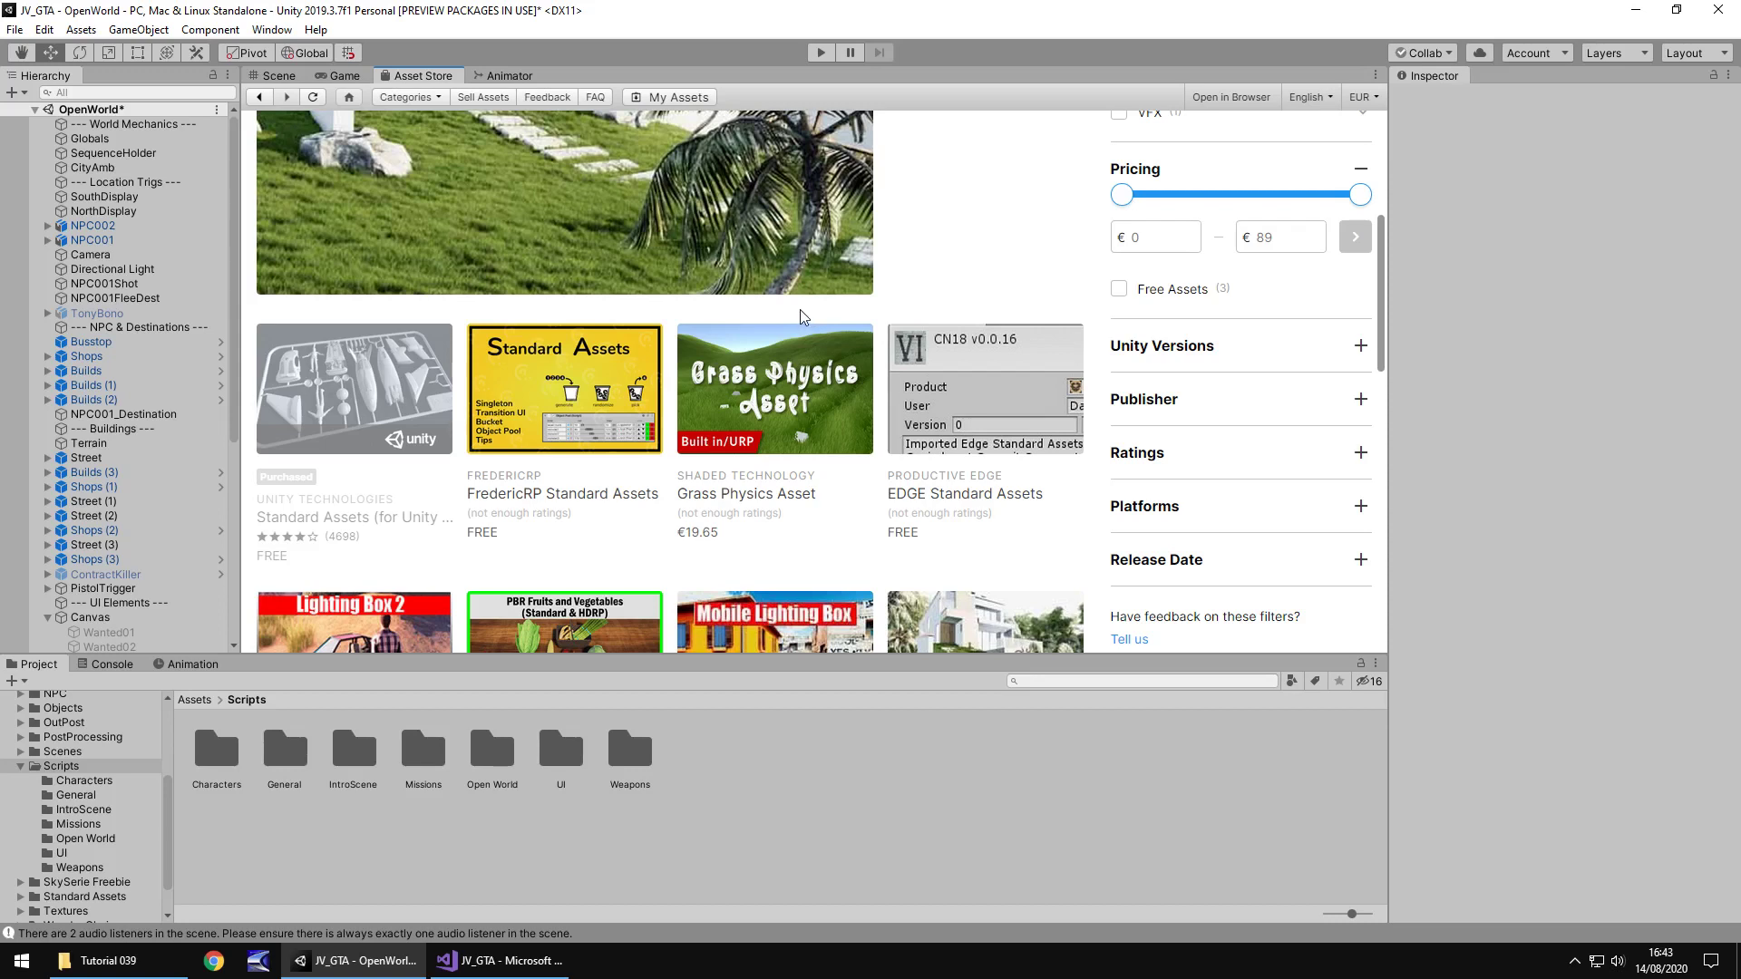
{"action": "mouse_move", "coordinate": [347, 504]}
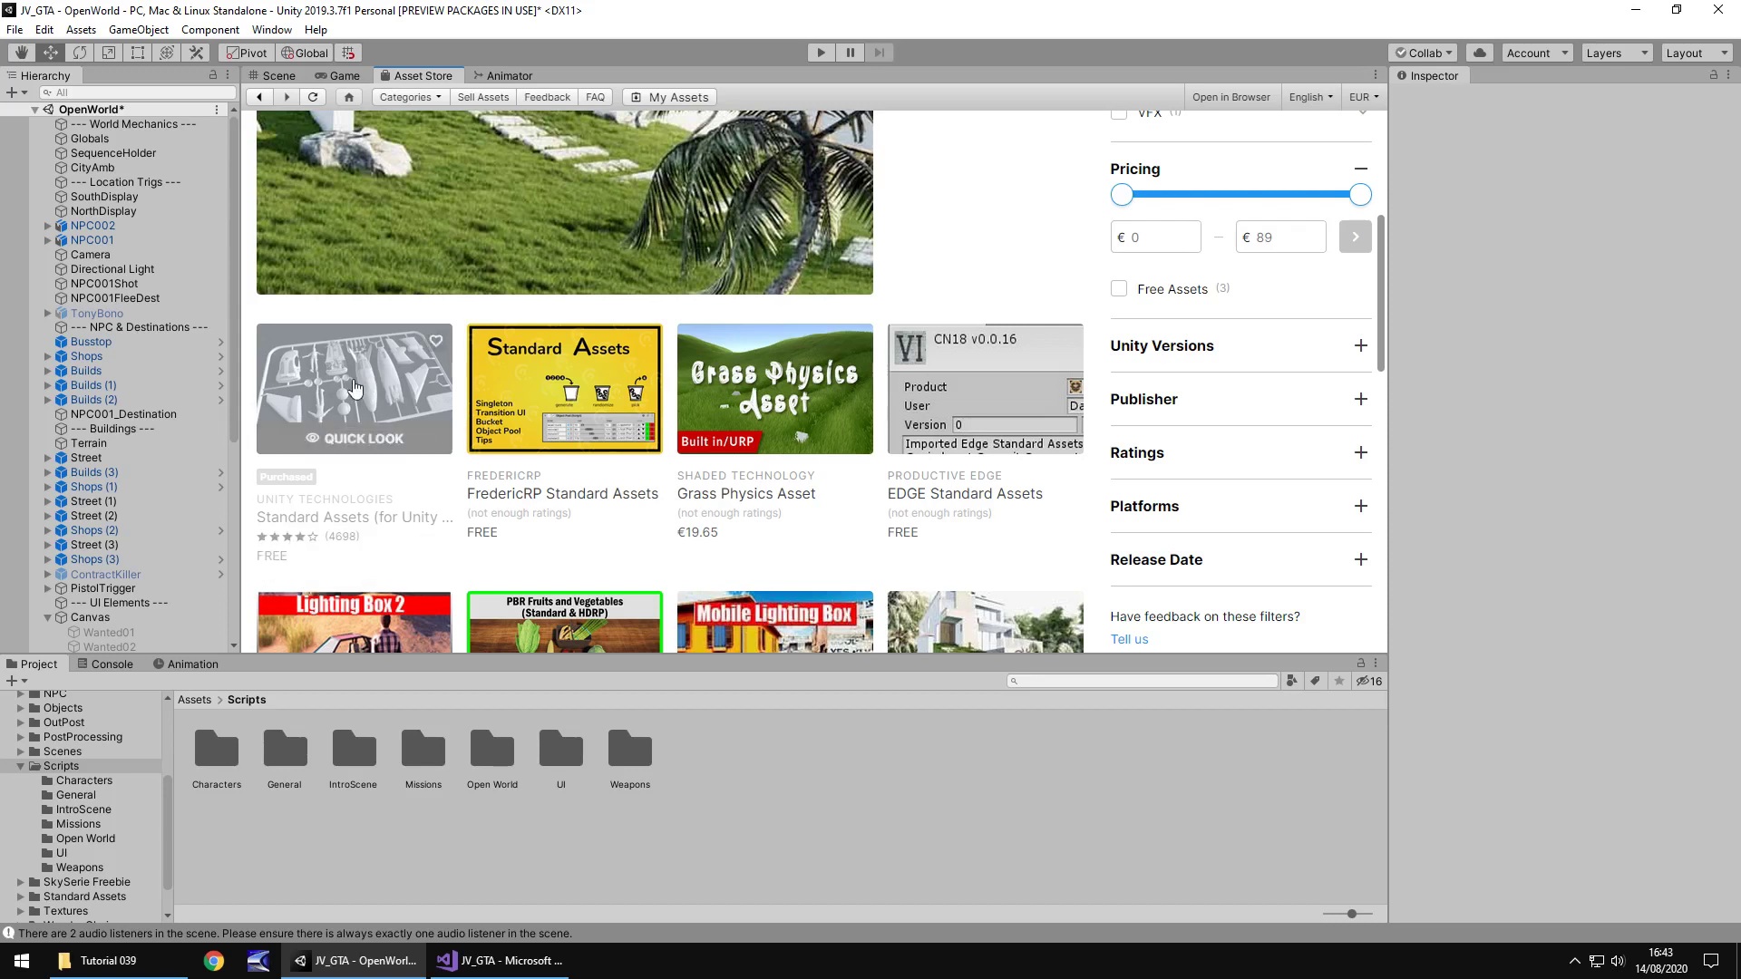
{"action": "left_click", "coordinate": [354, 385]}
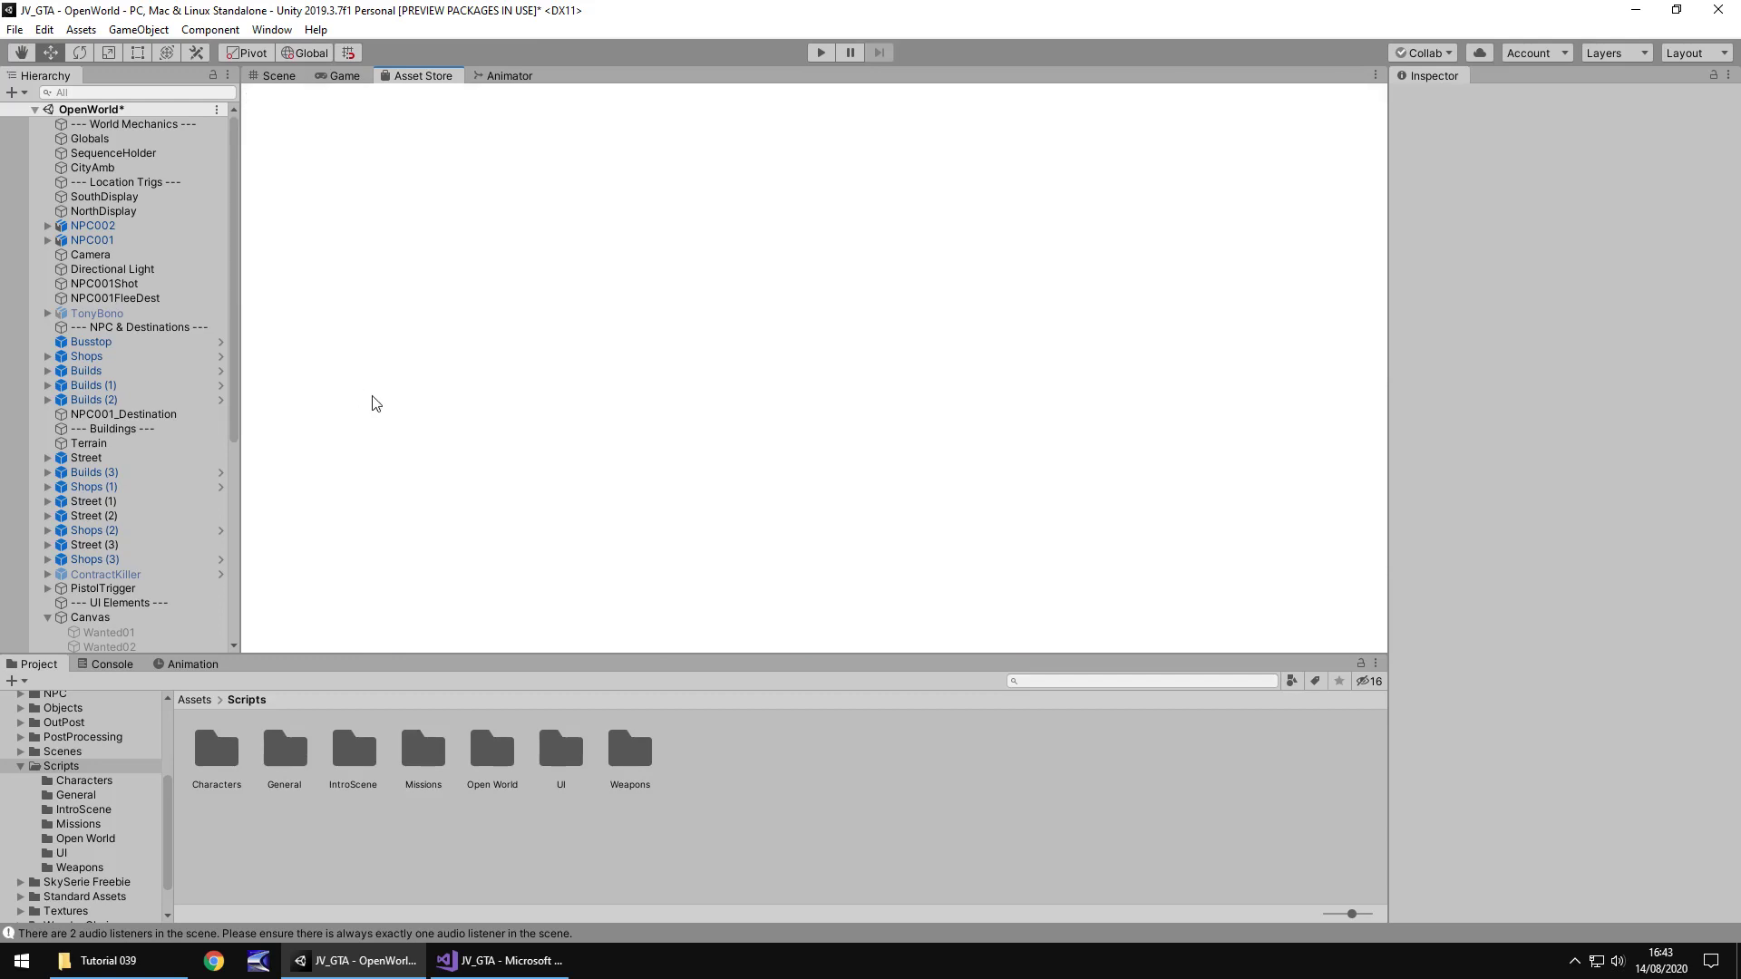
{"action": "scroll", "coordinate": [1065, 420], "scroll_direction": "down", "scroll_amount": 3}
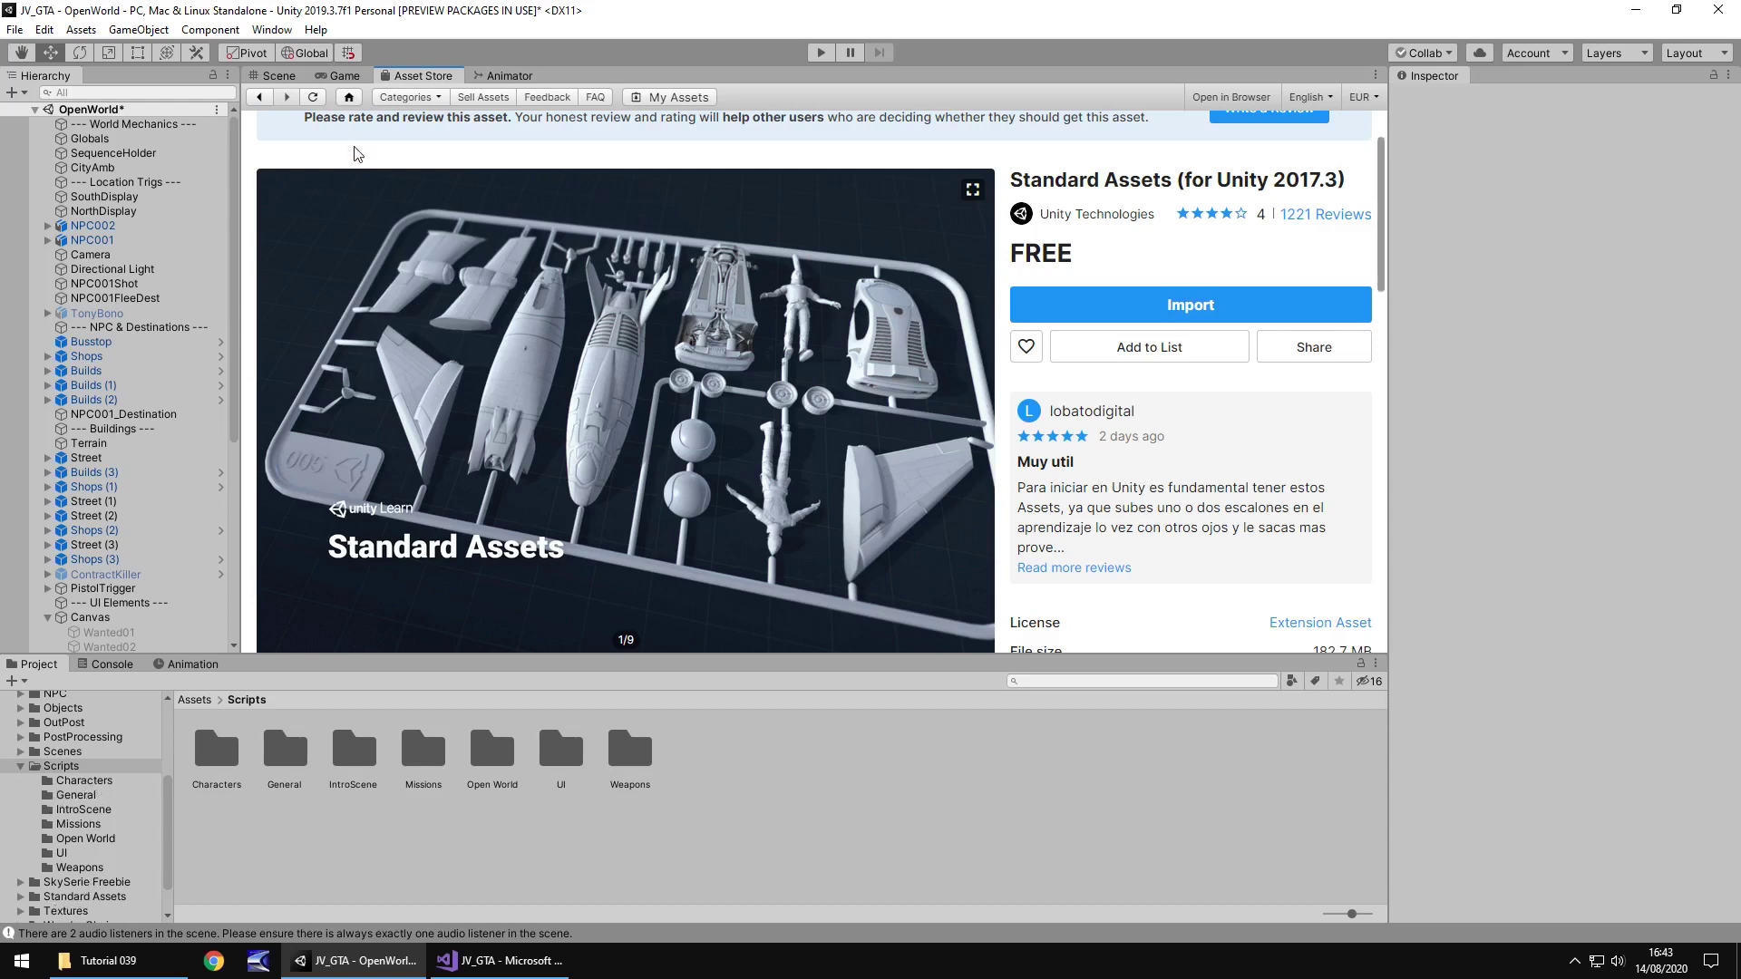
- Search the Asset Store for "car" from its home page and restrict the results to Vehicles and Free Assets
{"action": "left_click", "coordinate": [350, 98]}
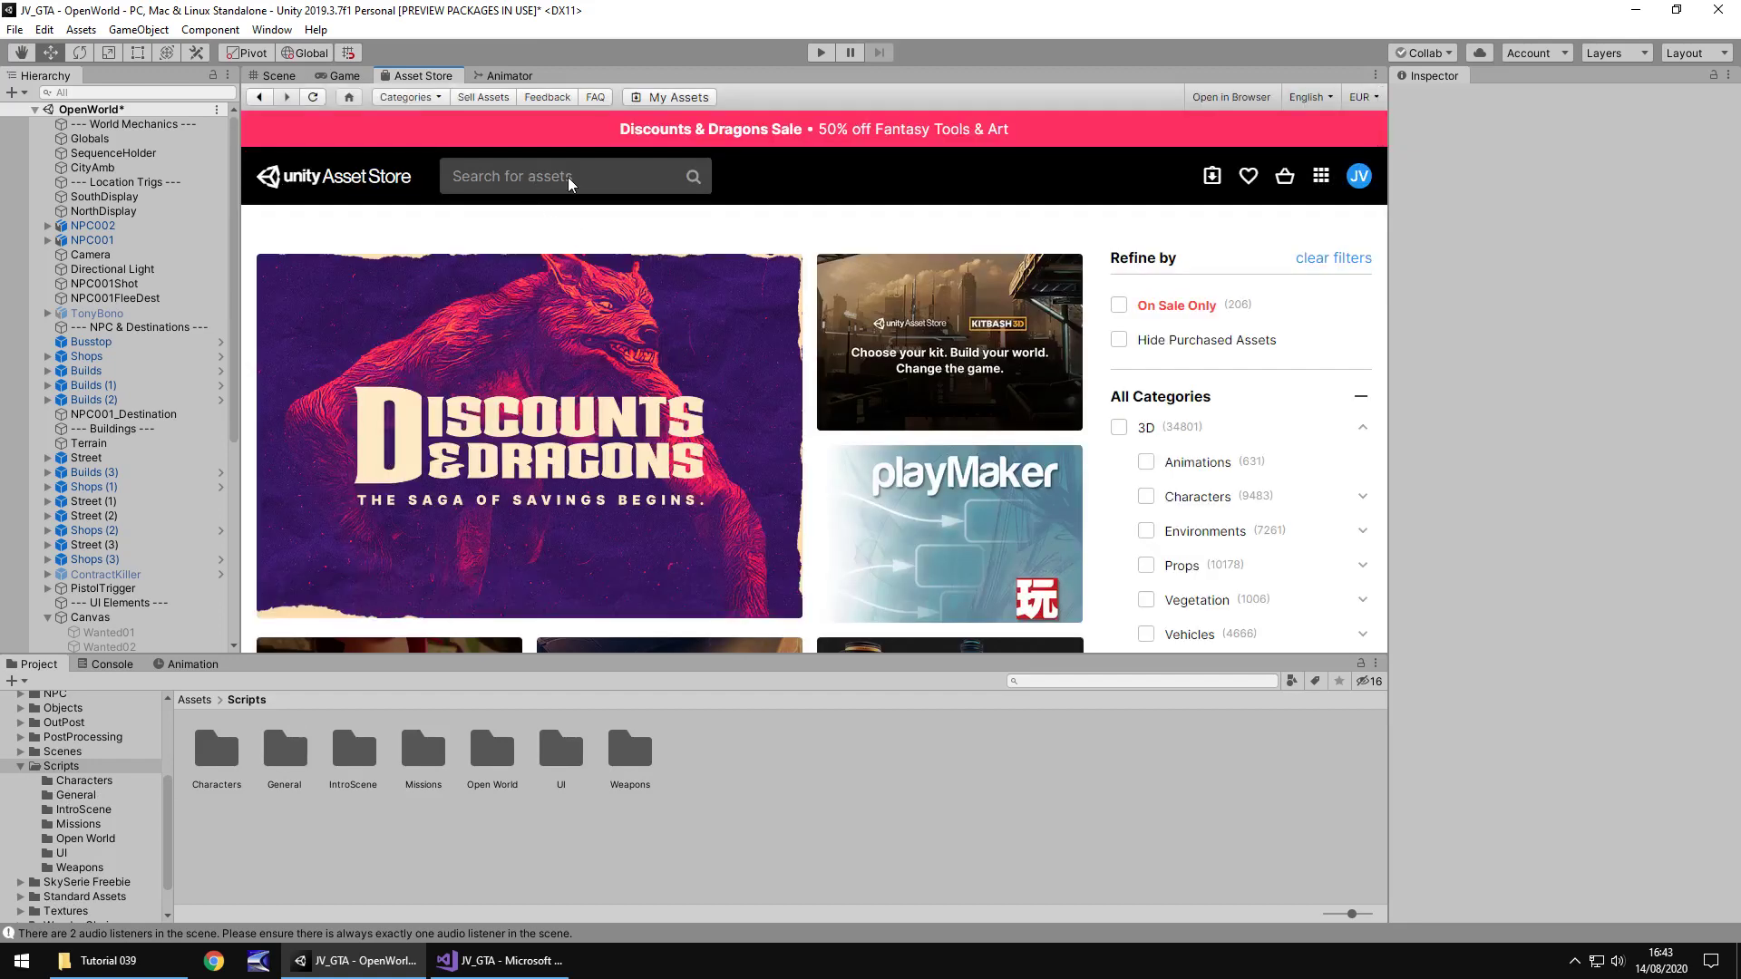
{"action": "left_click", "coordinate": [569, 182]}
{"action": "type", "text": "c"}
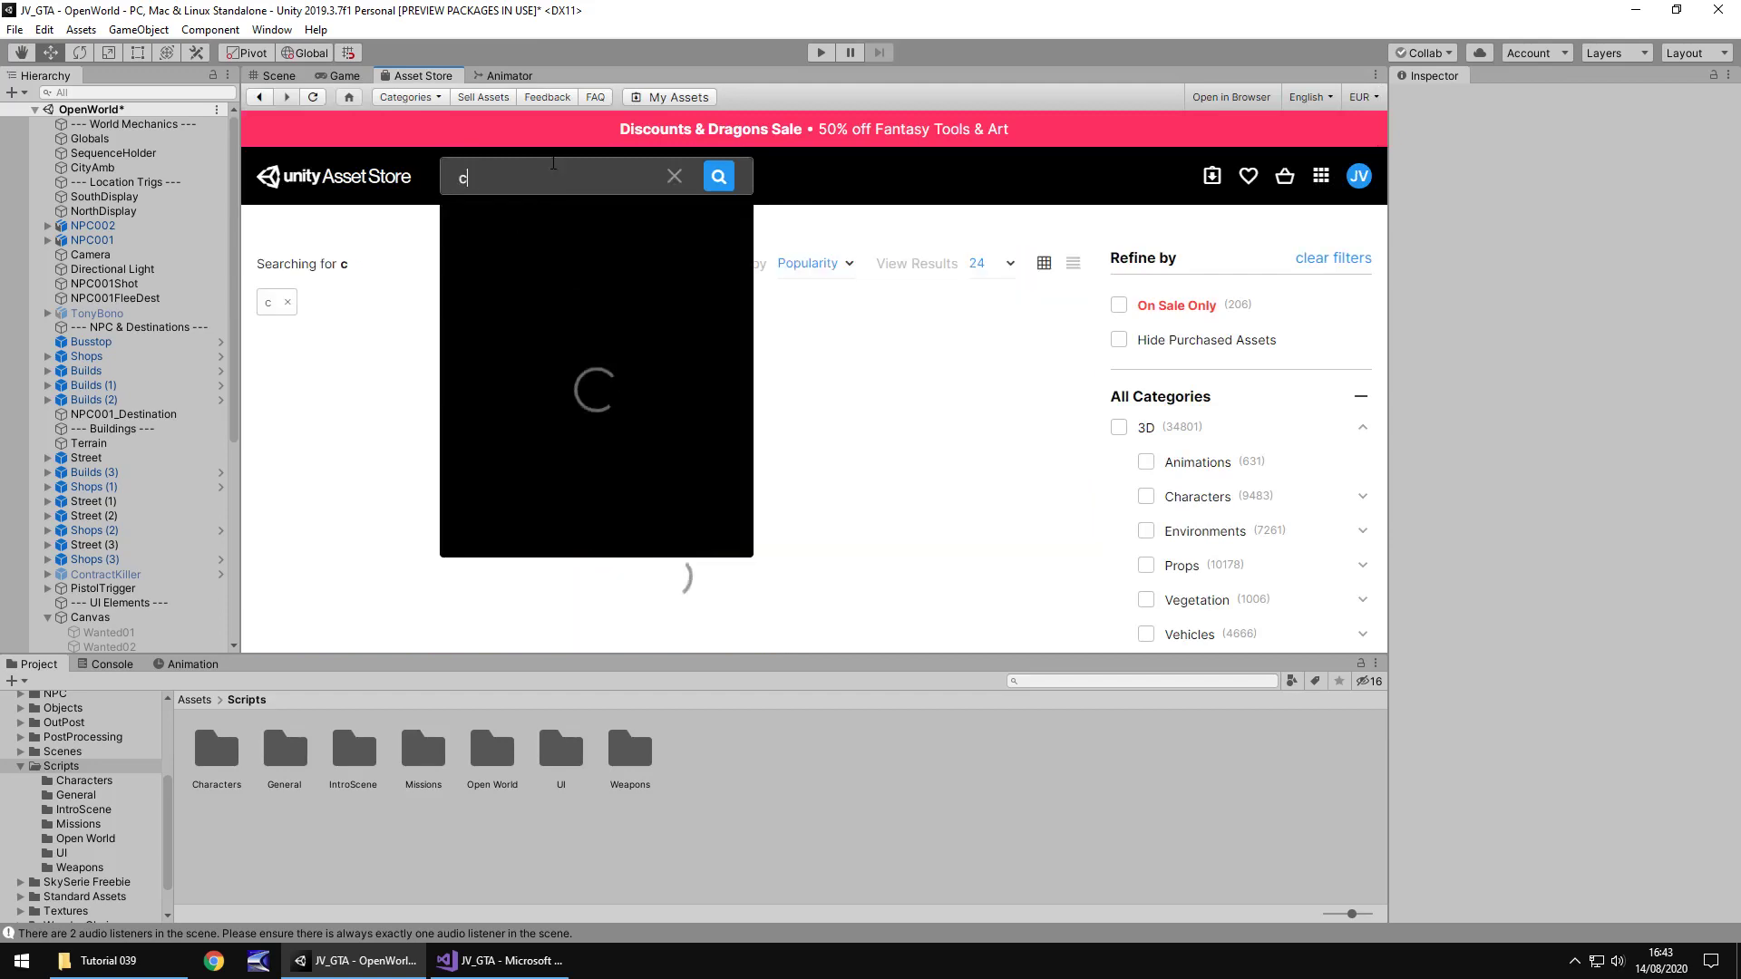
{"action": "type", "text": "ar"}
{"action": "key", "text": "Return"}
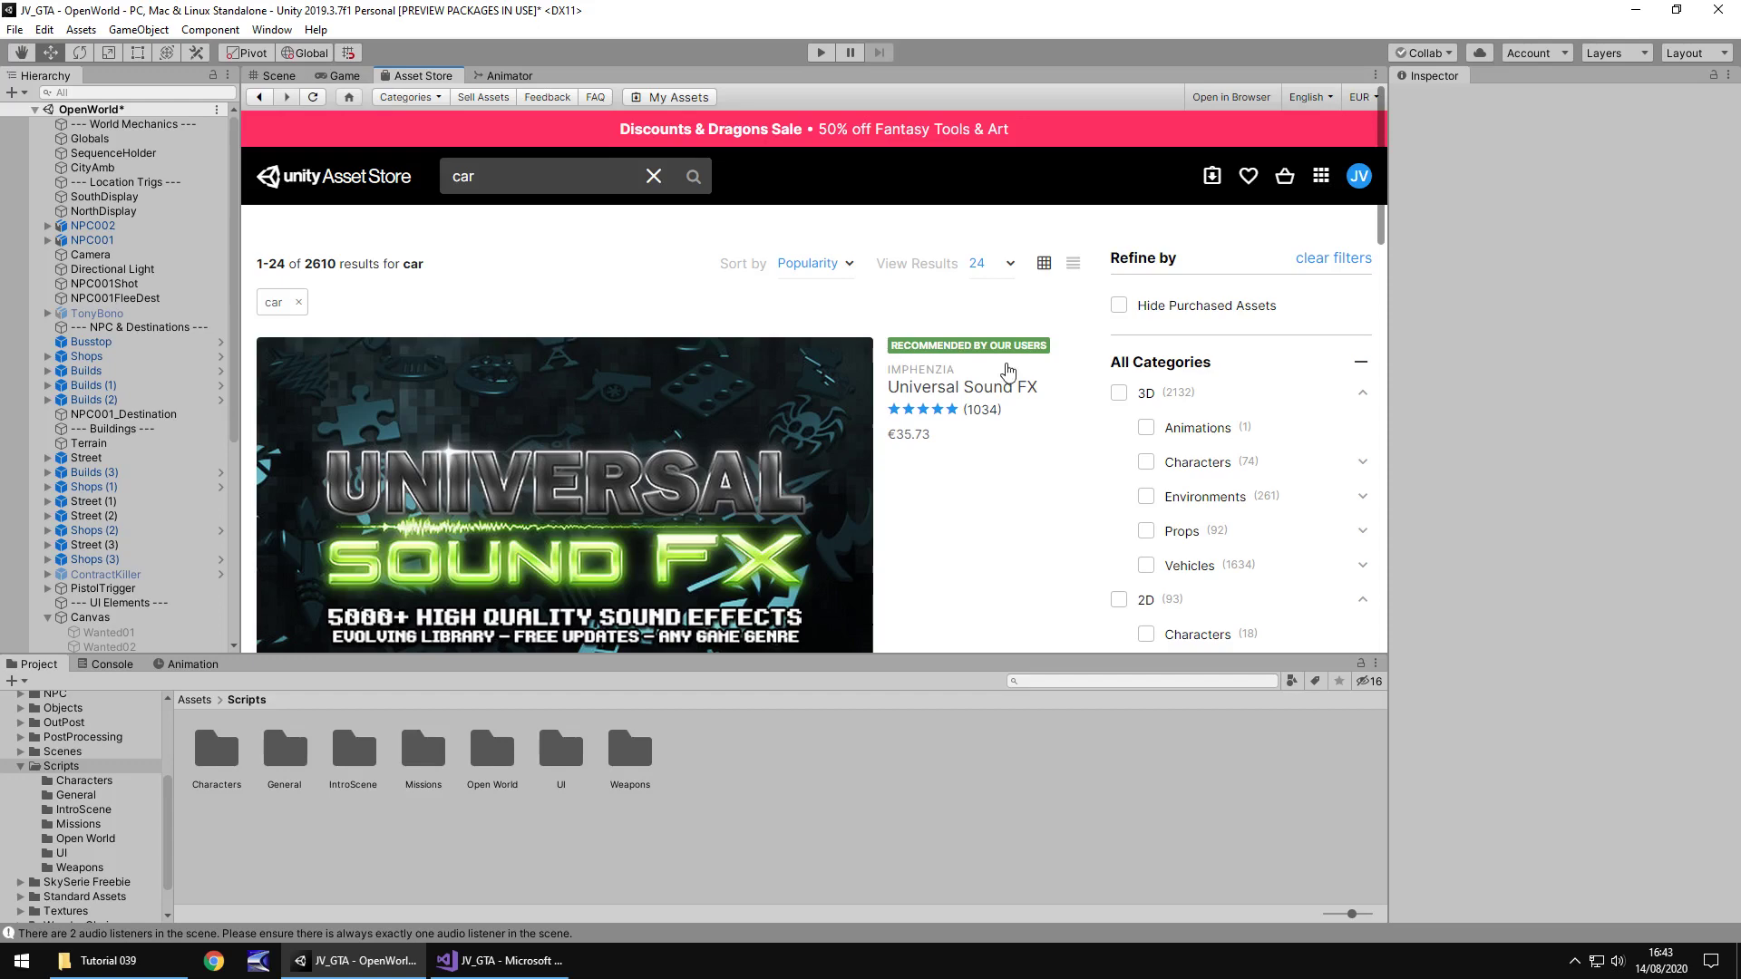
{"action": "left_click", "coordinate": [1146, 566]}
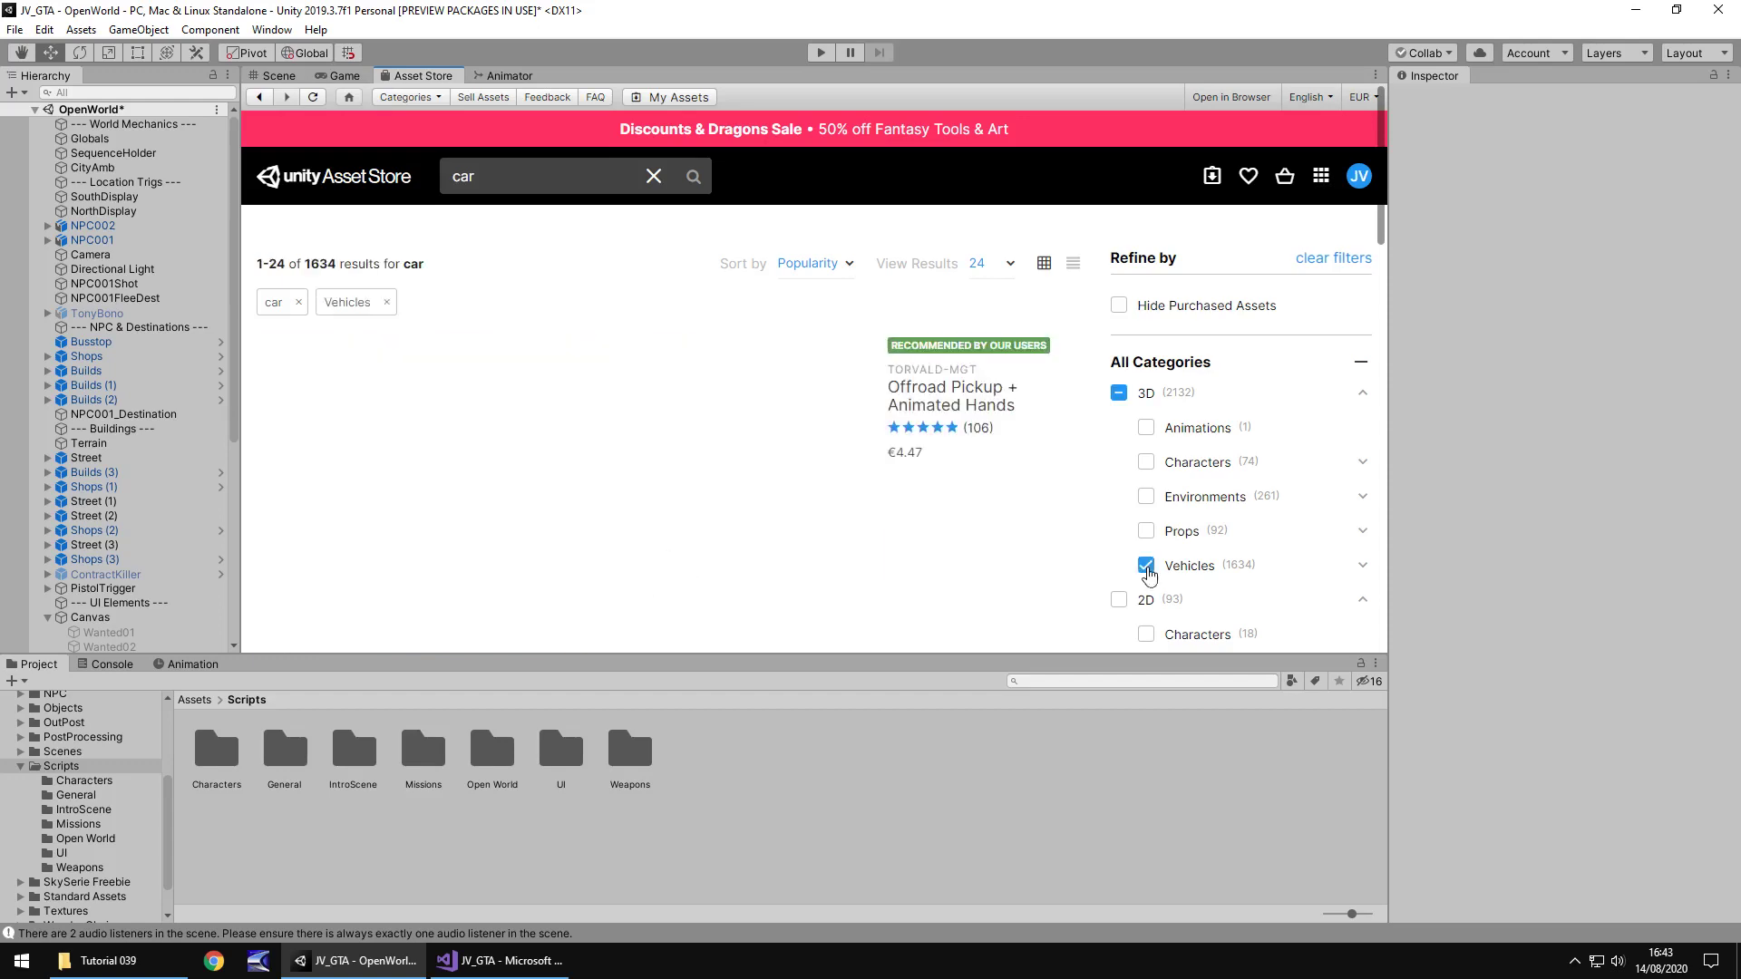
{"action": "scroll", "coordinate": [1146, 562], "scroll_direction": "down", "scroll_amount": 7}
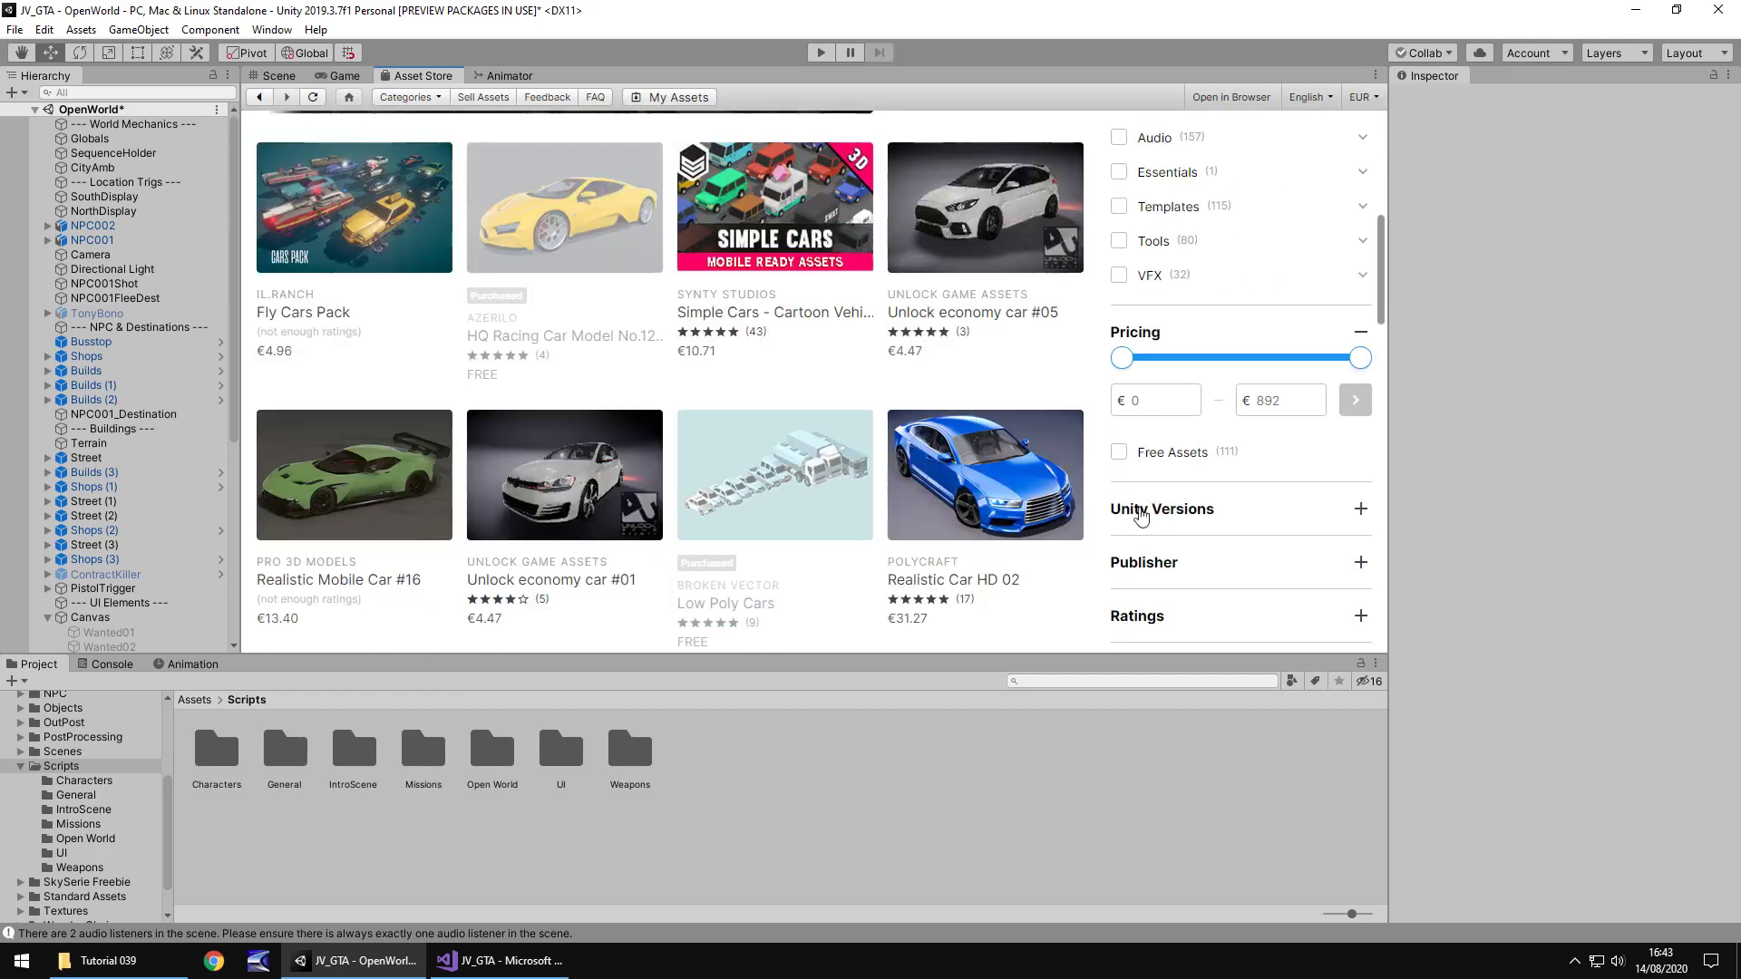
{"action": "left_click", "coordinate": [1118, 451]}
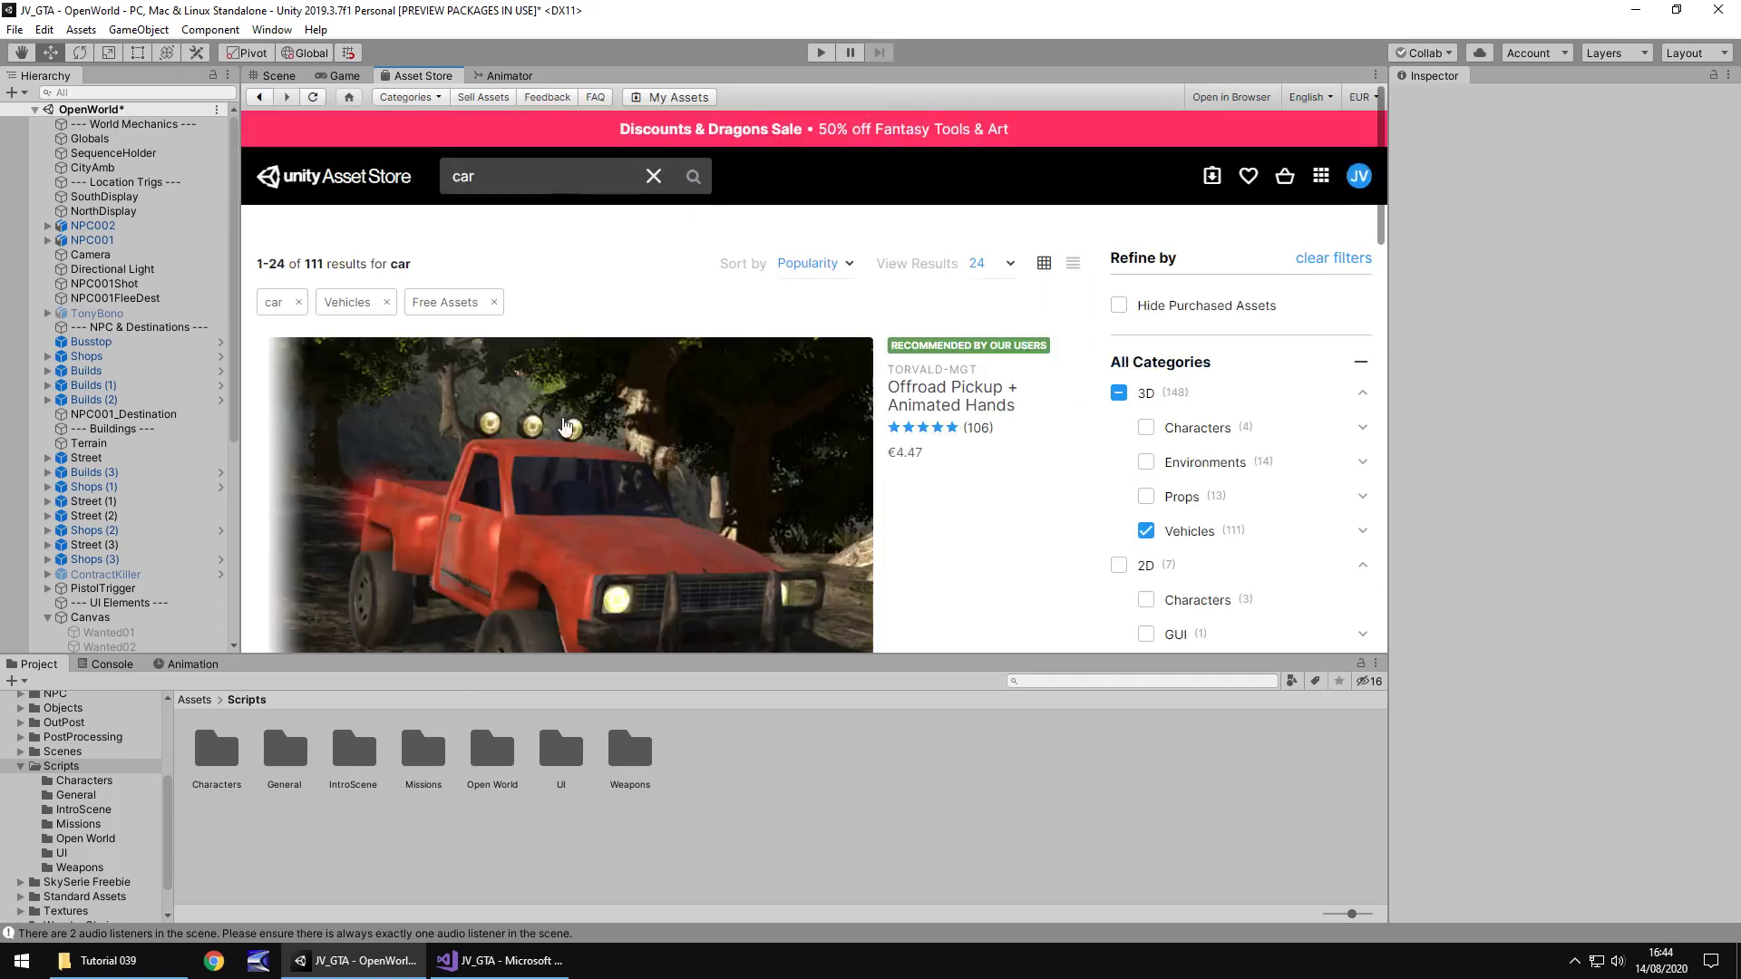
- Browse the free car models and examine the details page of HQ Racing Car Model No.1203
{"action": "scroll", "coordinate": [625, 453], "scroll_direction": "down", "scroll_amount": 5}
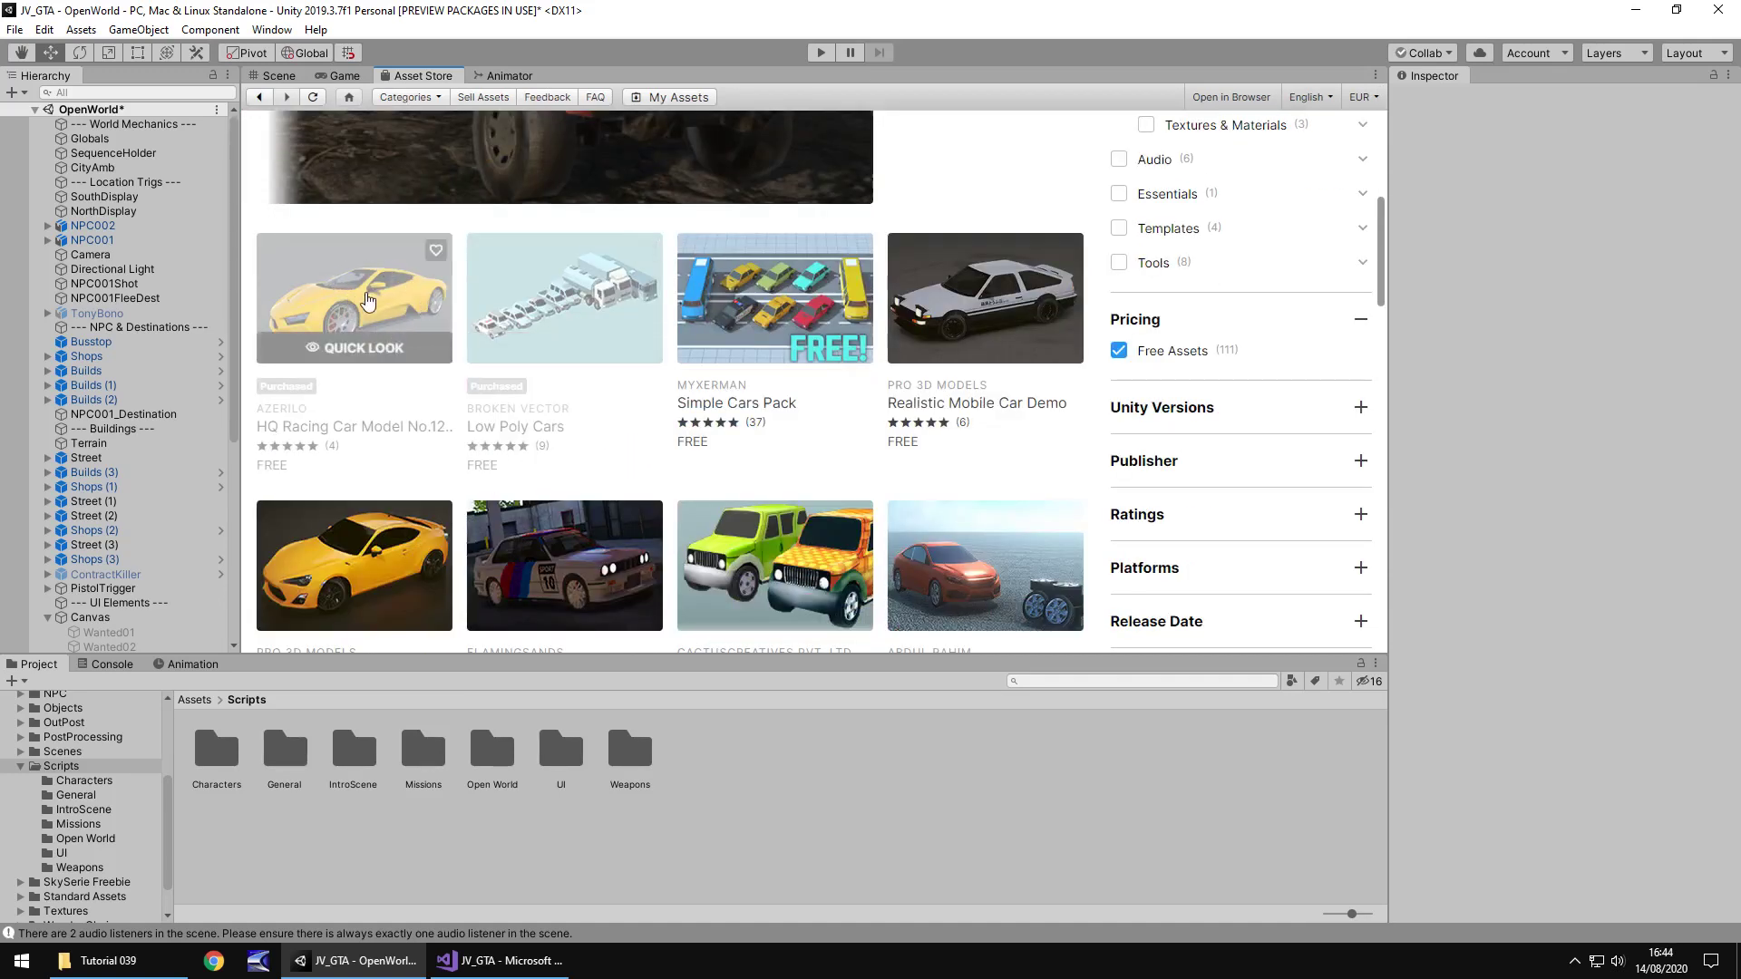
{"action": "scroll", "coordinate": [689, 408], "scroll_direction": "down", "scroll_amount": 3}
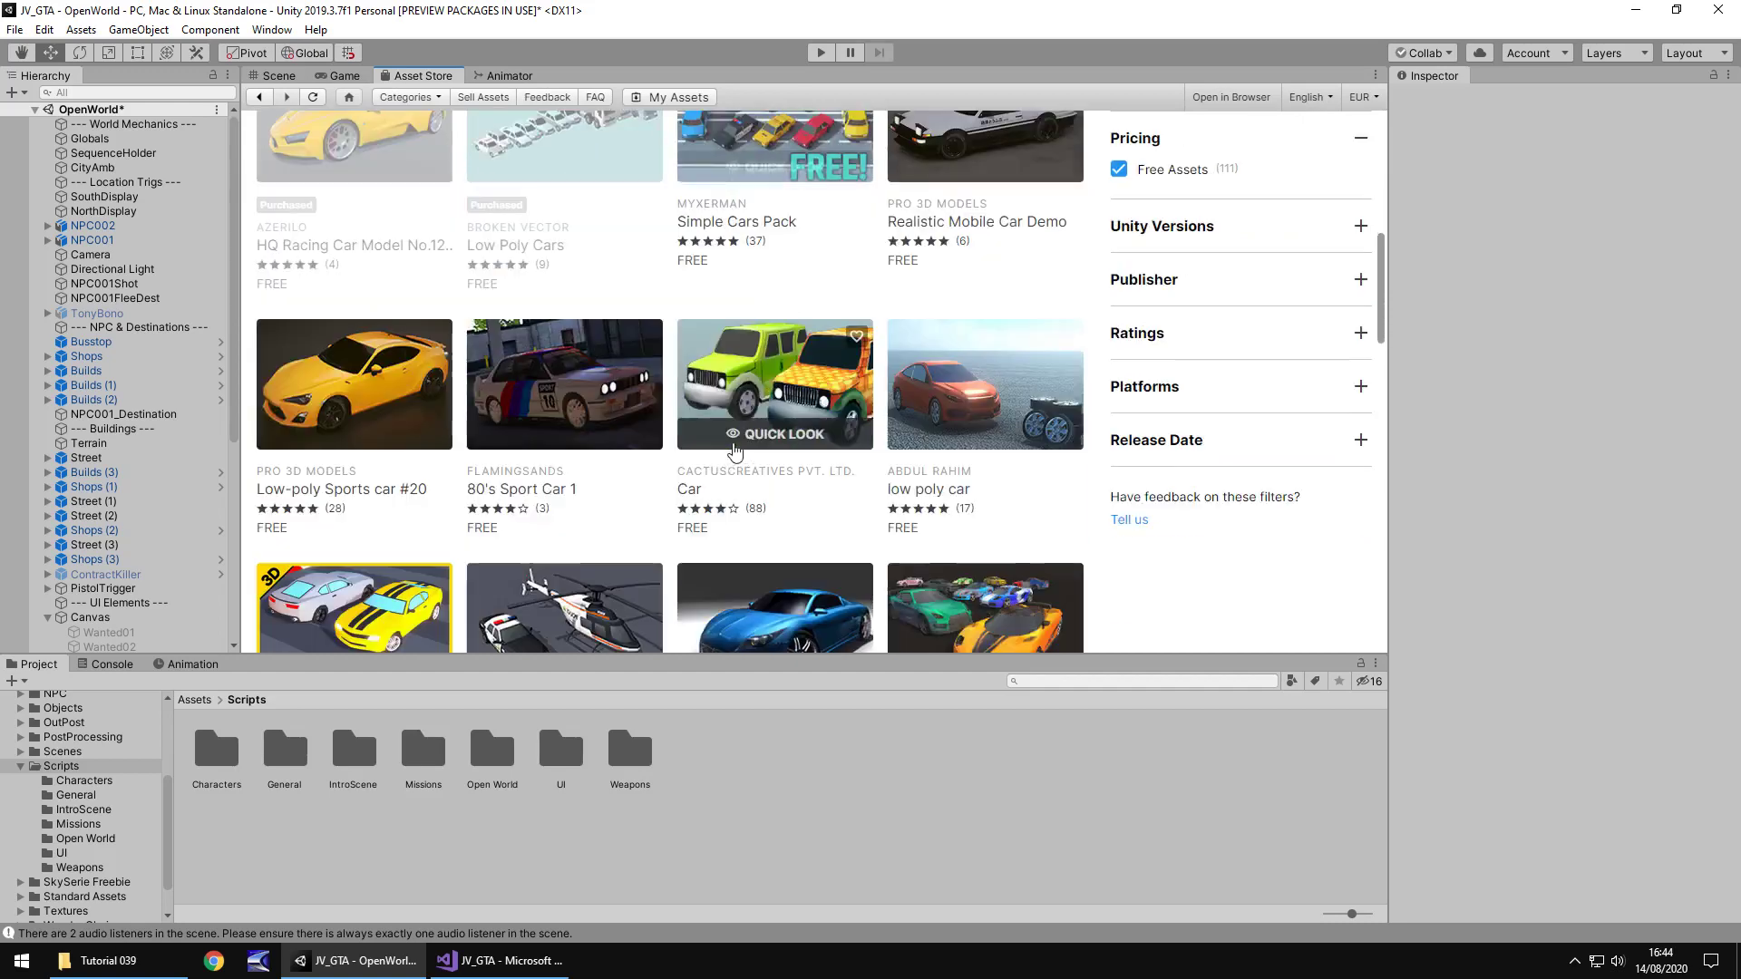
{"action": "scroll", "coordinate": [675, 454], "scroll_direction": "down", "scroll_amount": 3}
{"action": "scroll", "coordinate": [653, 462], "scroll_direction": "up", "scroll_amount": 2}
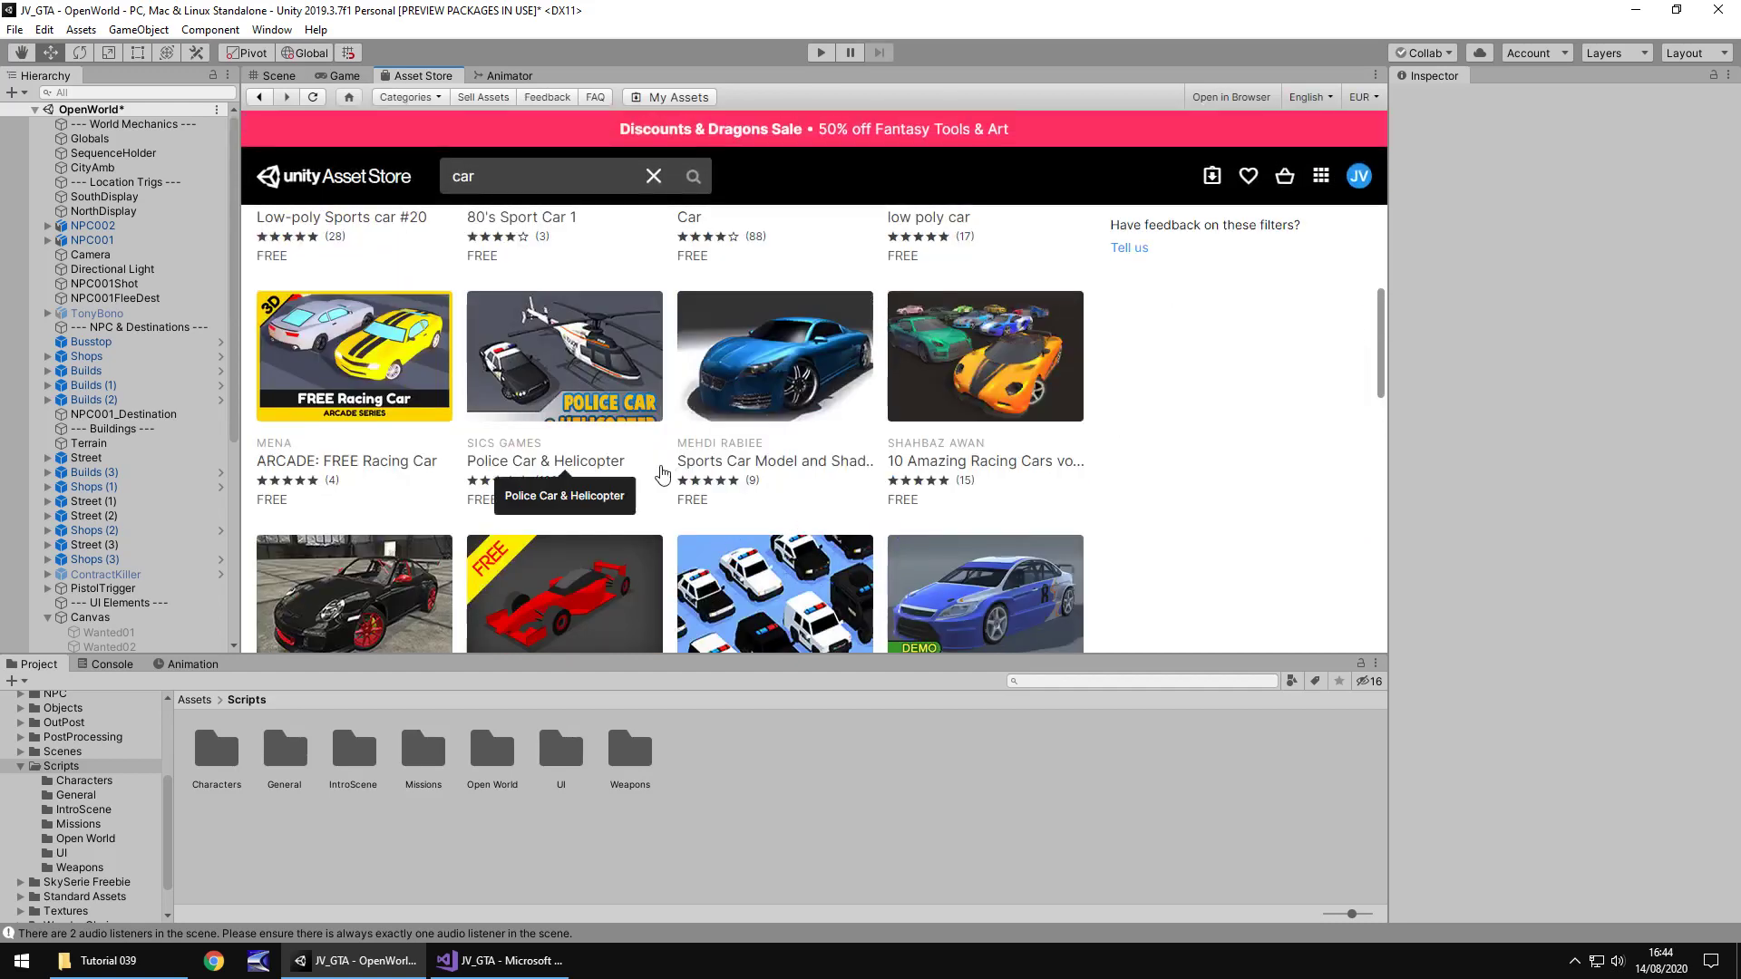
{"action": "scroll", "coordinate": [631, 469], "scroll_direction": "up", "scroll_amount": 5}
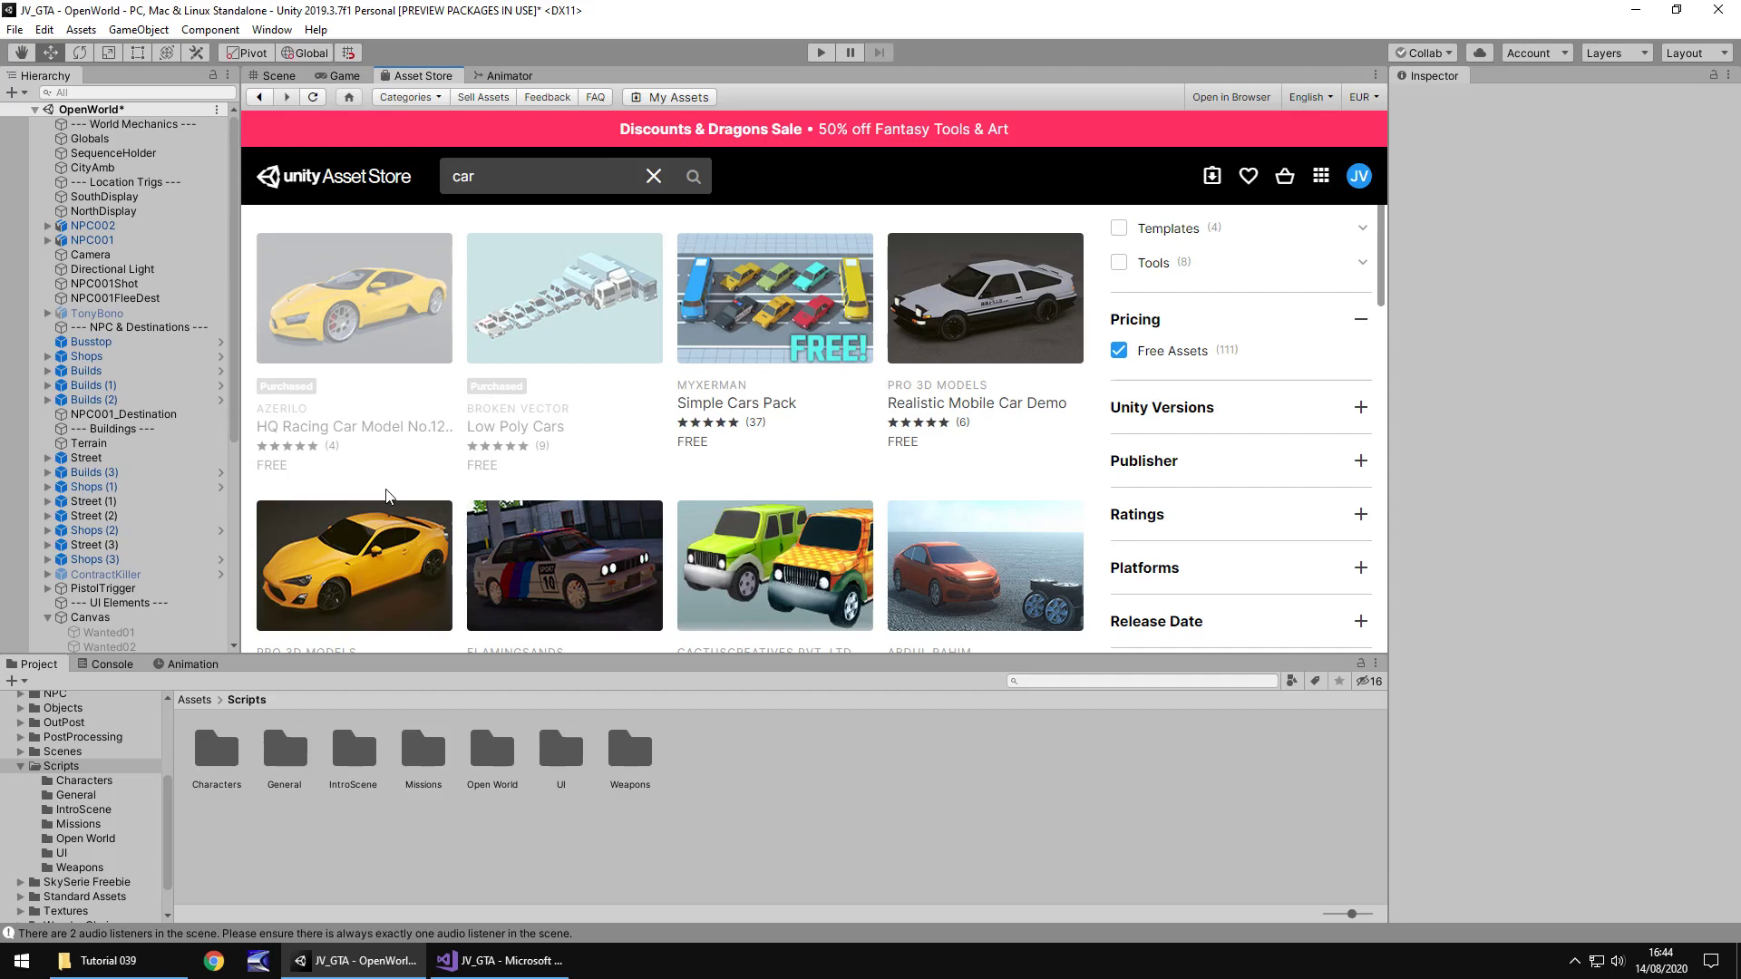
{"action": "mouse_move", "coordinate": [347, 322]}
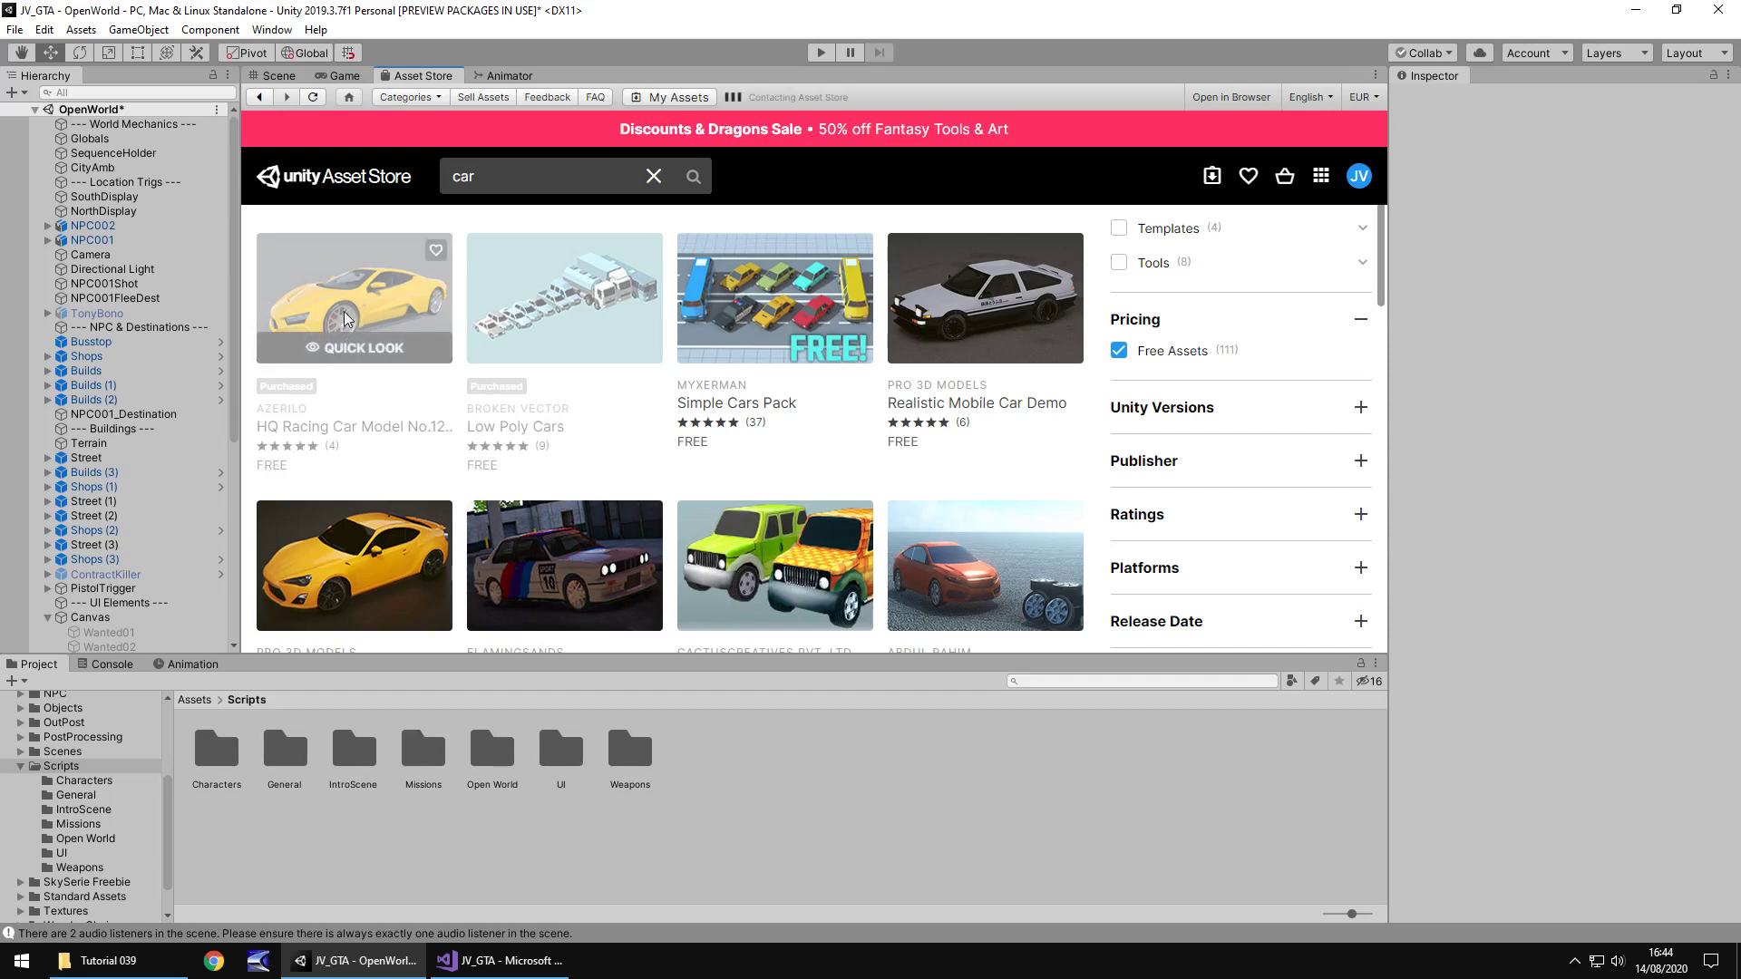
{"action": "left_click", "coordinate": [358, 325]}
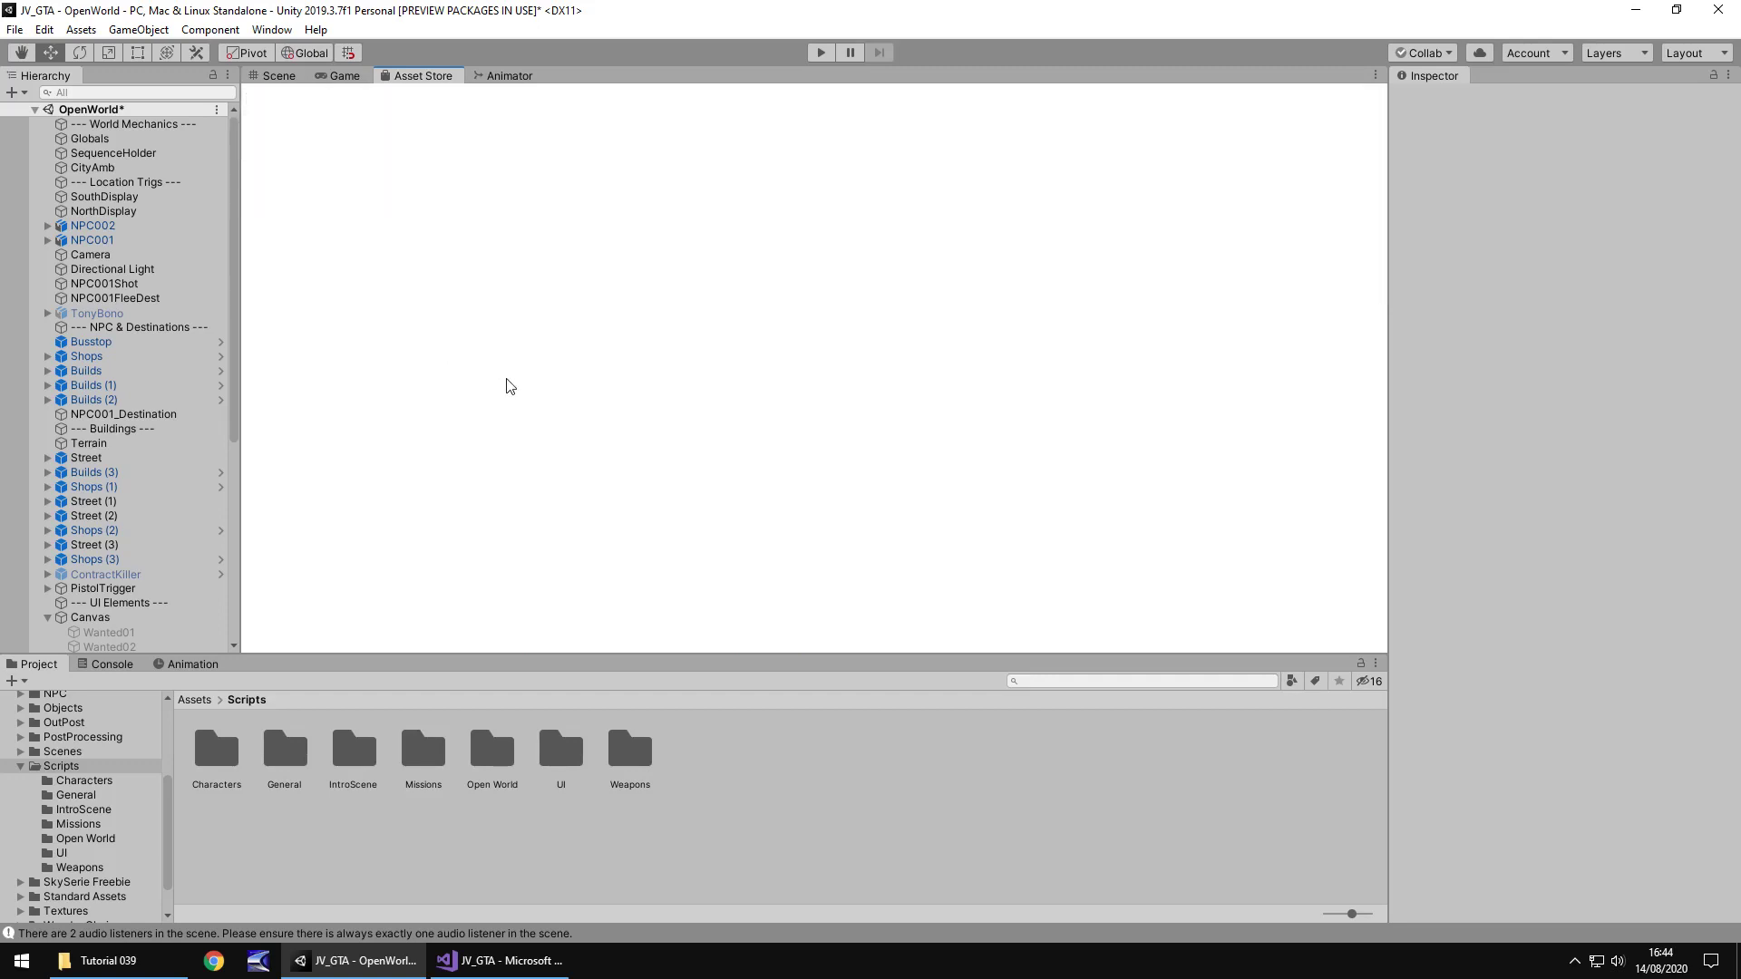
{"action": "scroll", "coordinate": [895, 428], "scroll_direction": "down", "scroll_amount": 1}
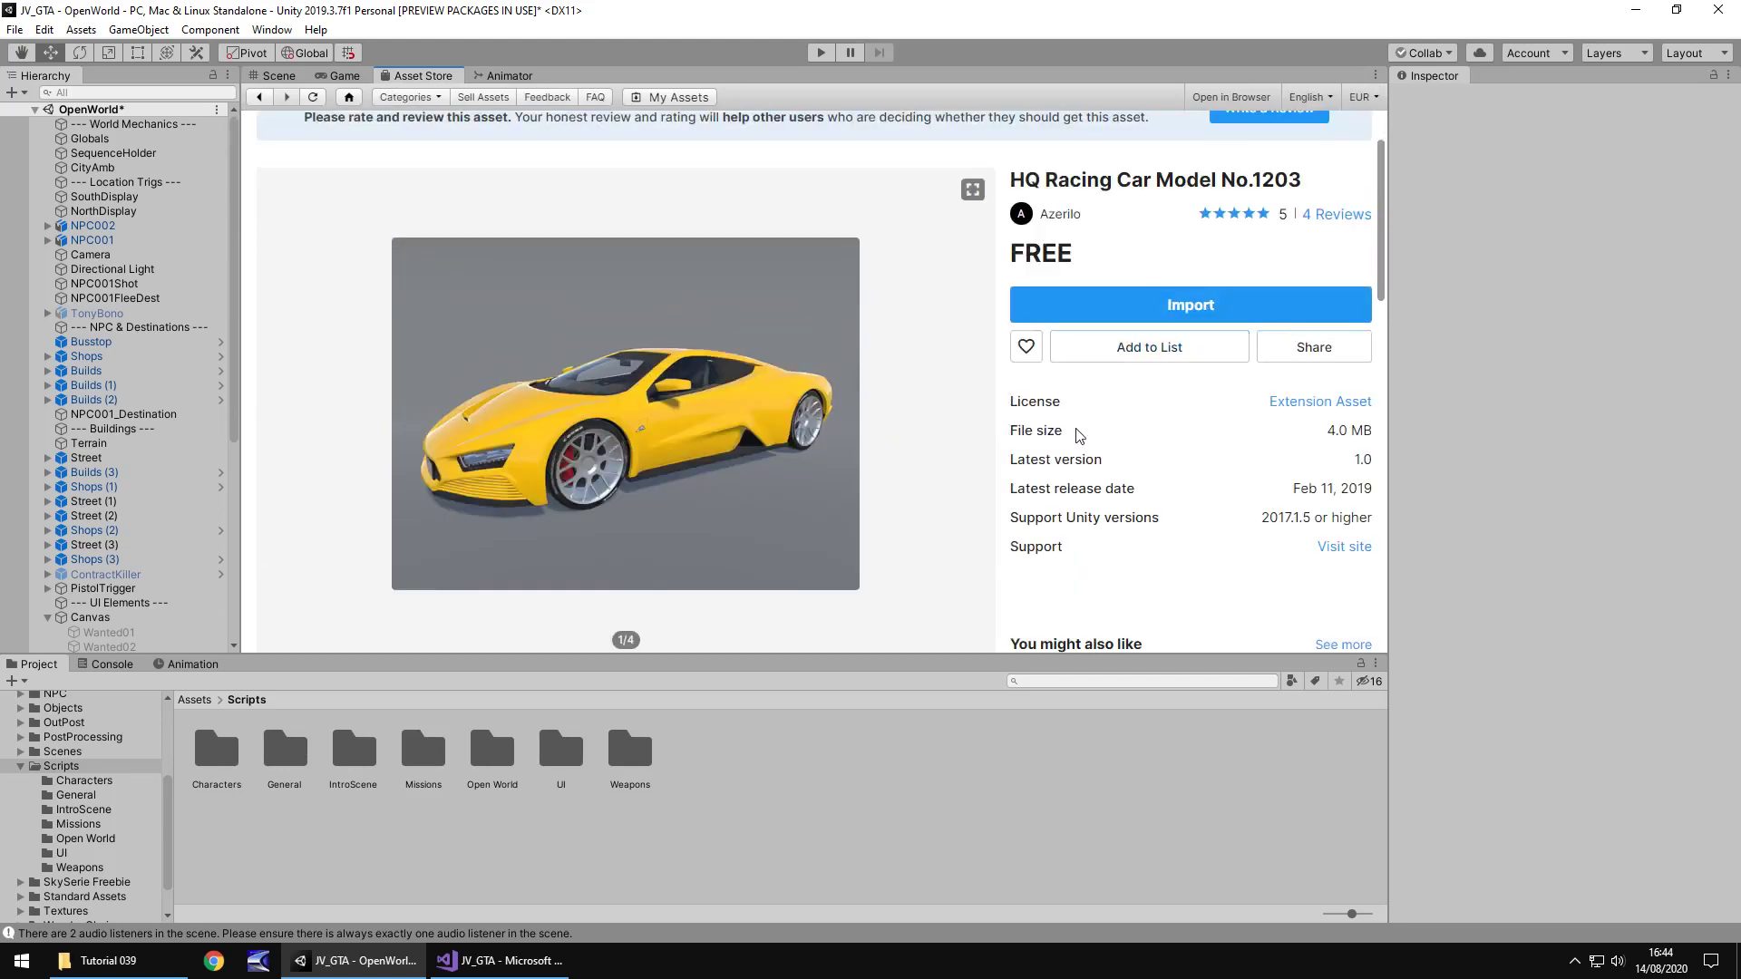
{"action": "scroll", "coordinate": [1165, 390], "scroll_direction": "down", "scroll_amount": 1}
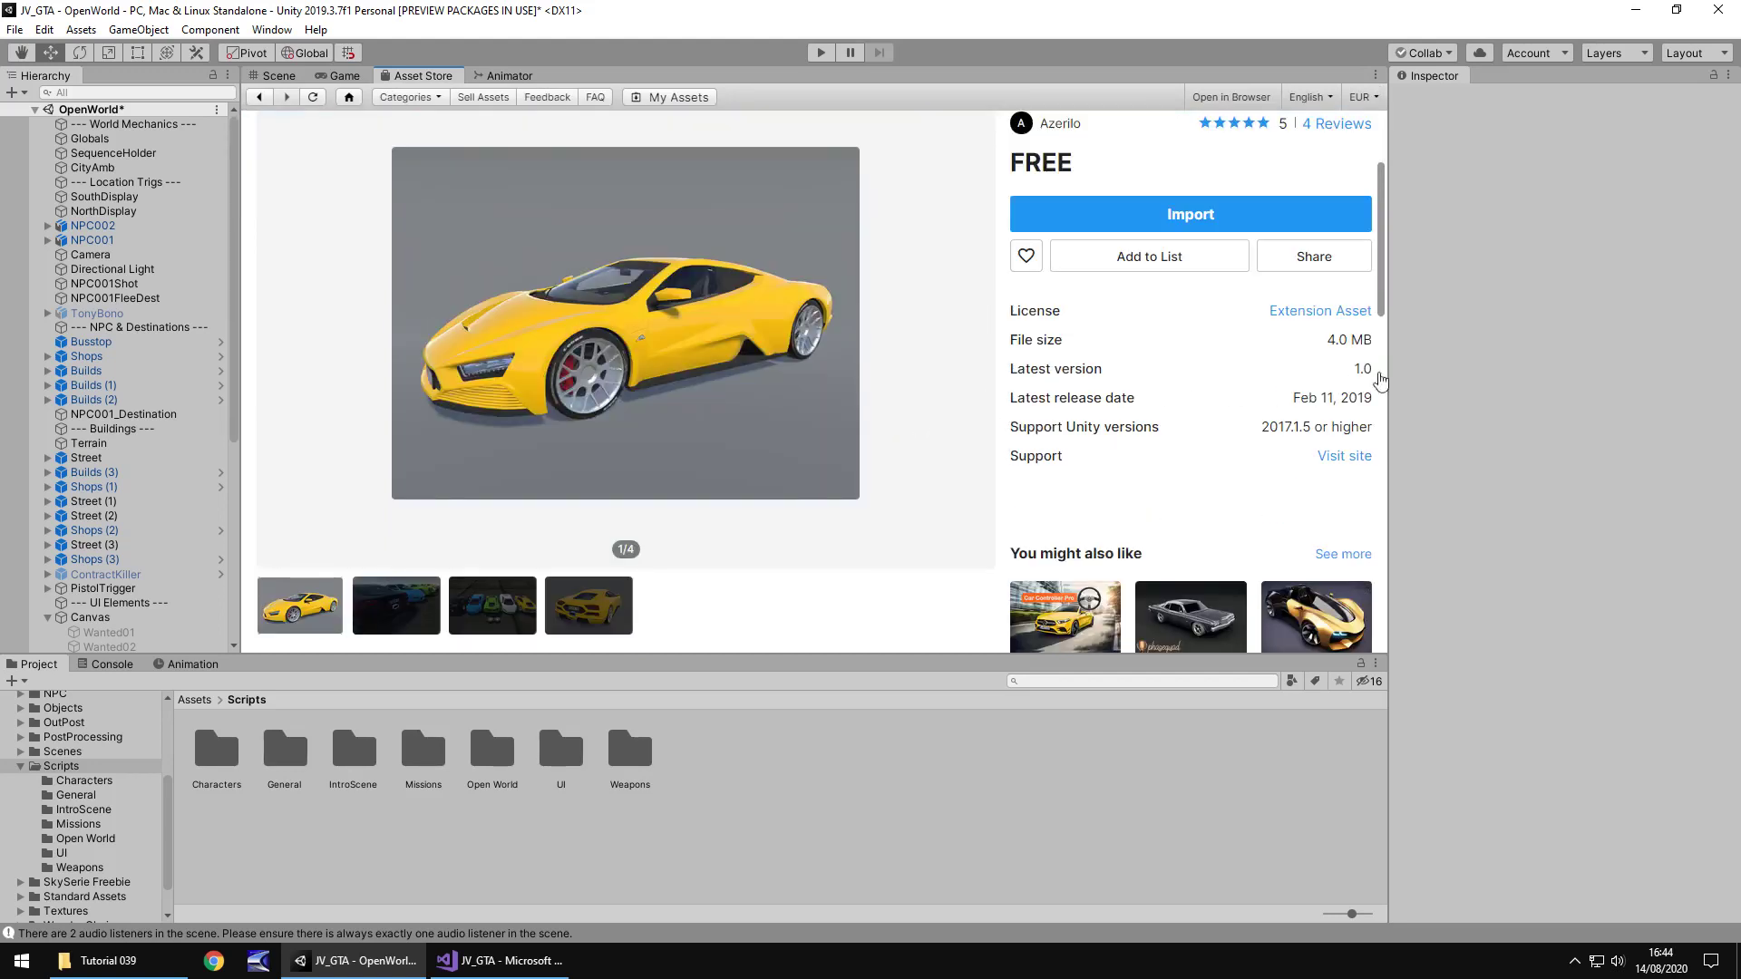
{"action": "mouse_move", "coordinate": [925, 372]}
- Return to the Scene view and open the project folder Standard Assets/Vehicles/Car/Prefabs
{"action": "left_click", "coordinate": [279, 76]}
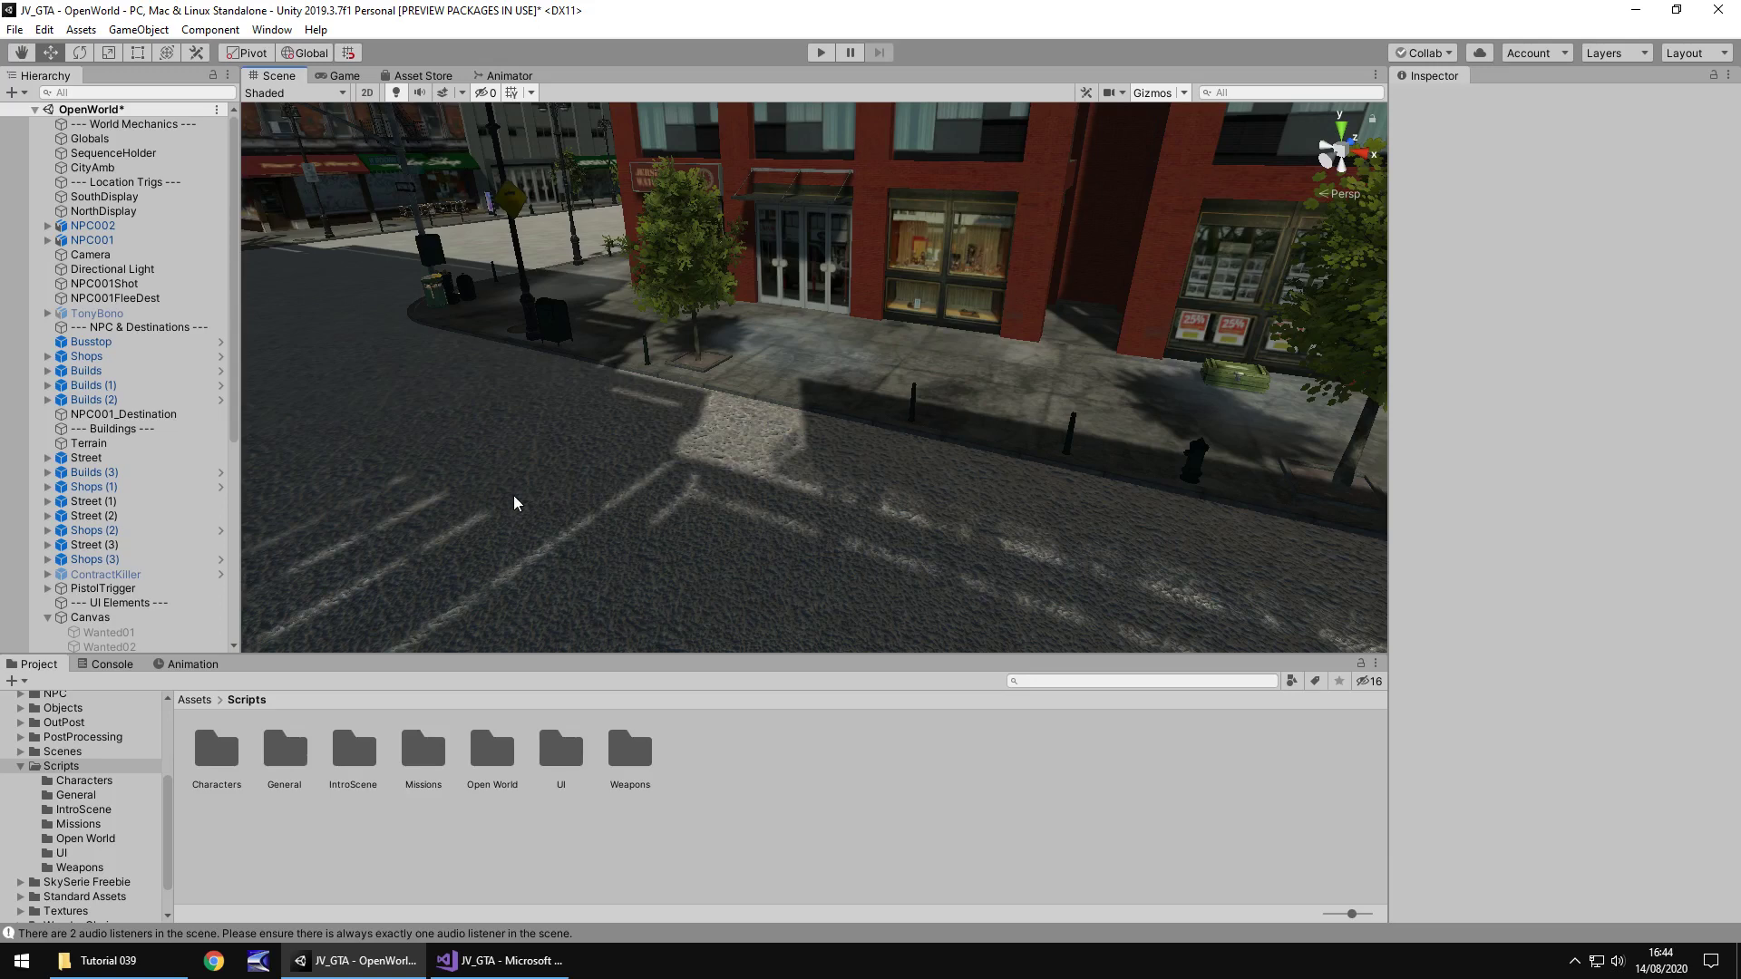
{"action": "left_click", "coordinate": [94, 897]}
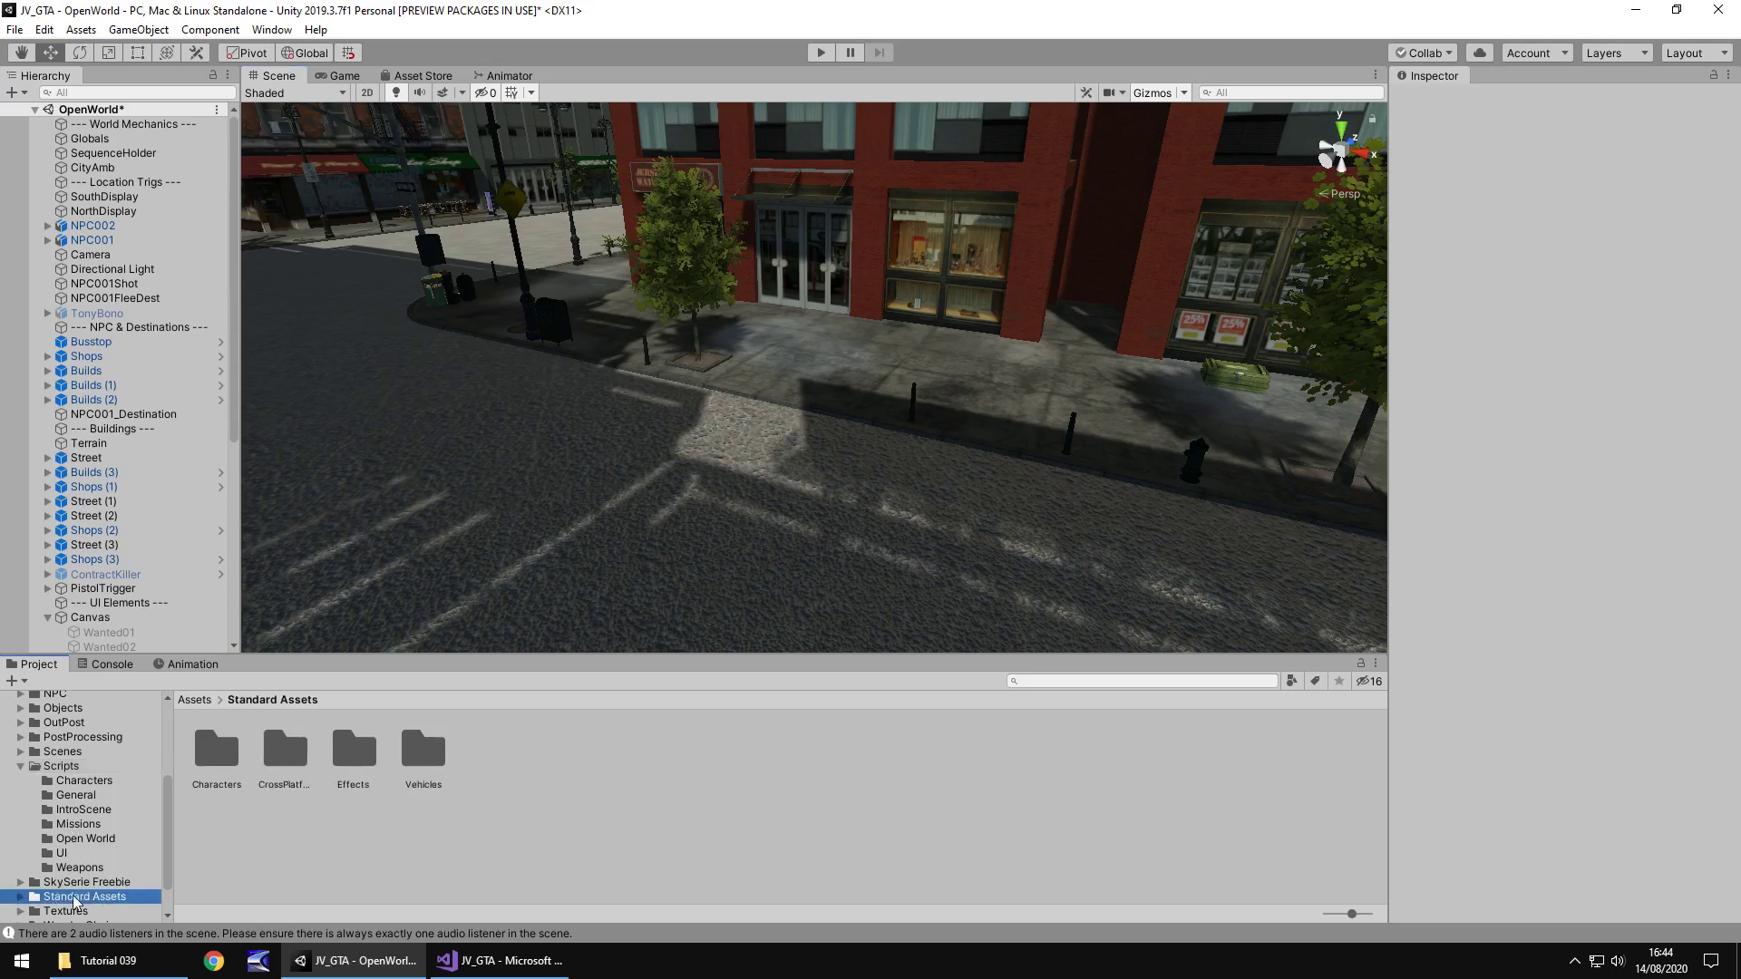
{"action": "double_click", "coordinate": [421, 752]}
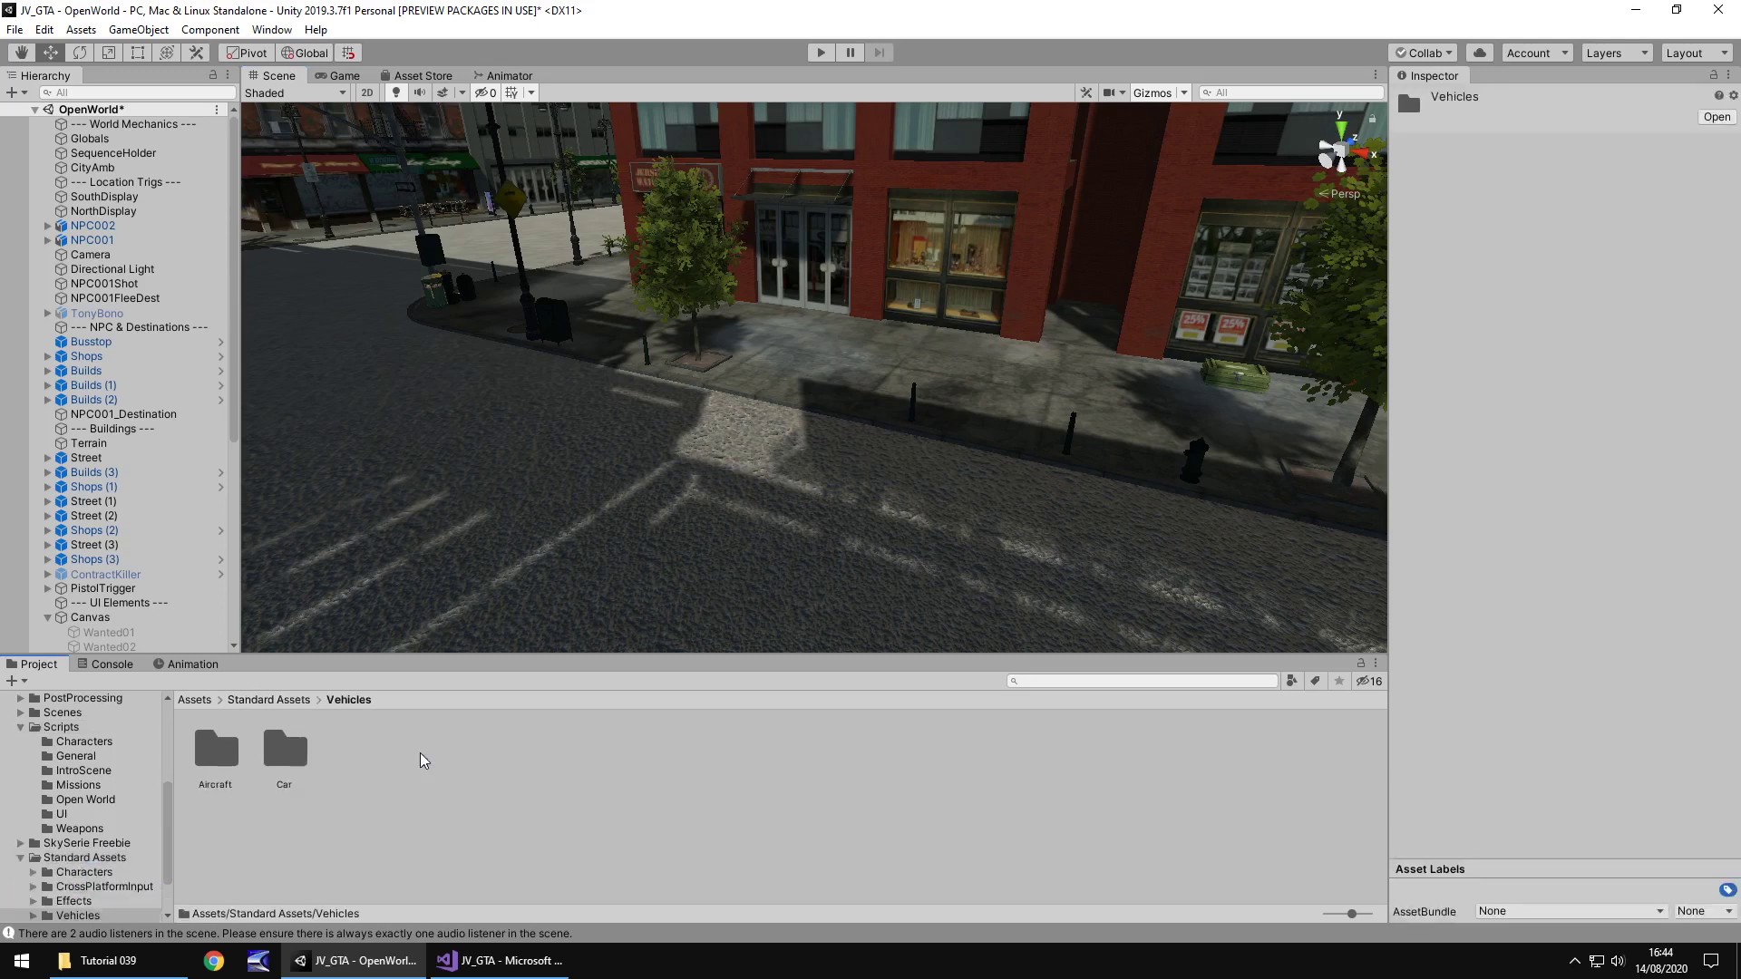
{"action": "double_click", "coordinate": [275, 760]}
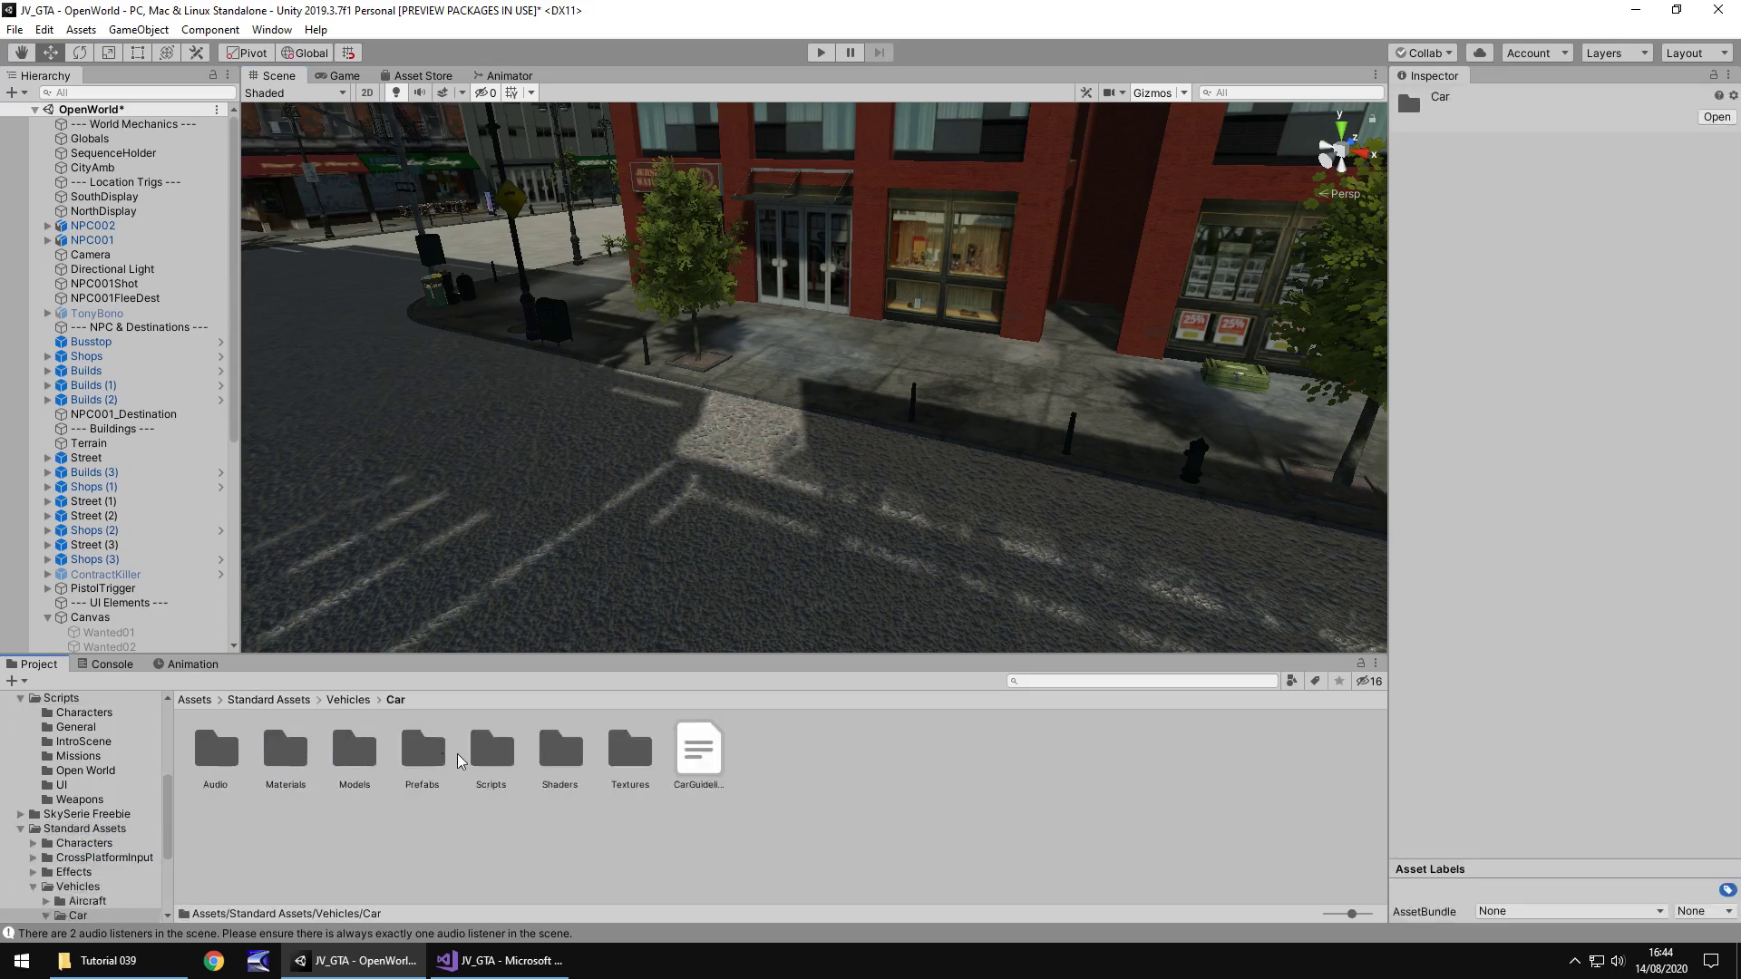
{"action": "double_click", "coordinate": [422, 757]}
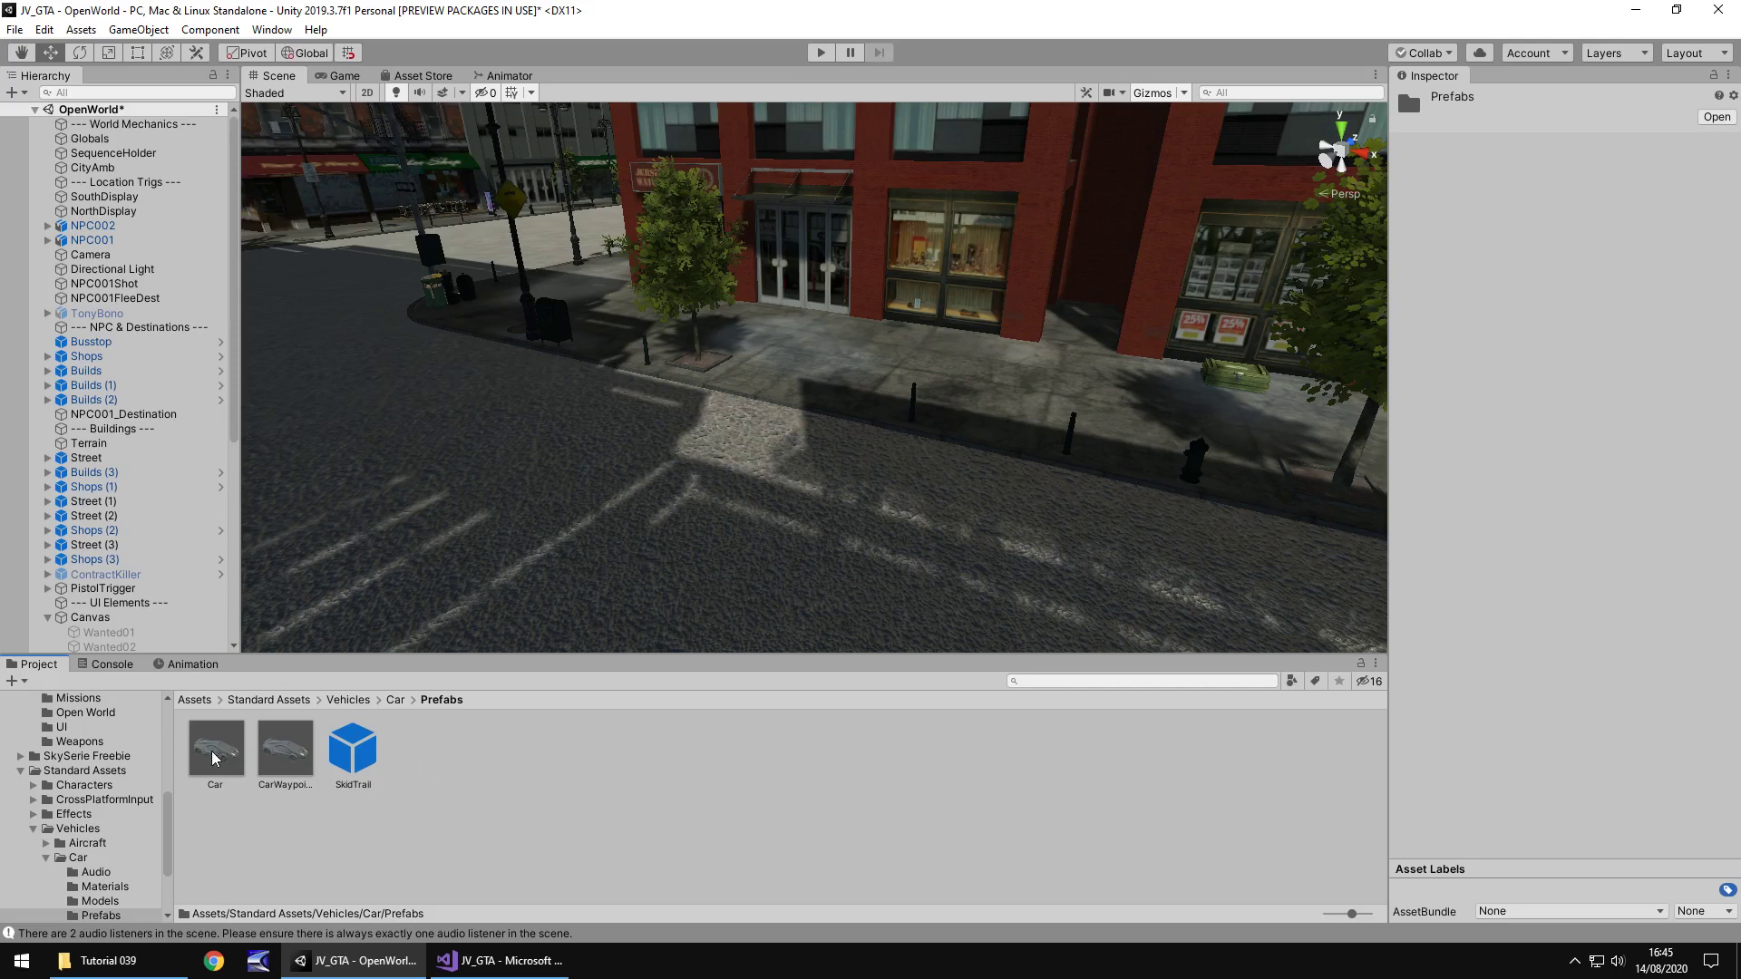
- Place the Car prefab on the road beside the pavement and set its Y rotation to -90
{"action": "left_click_drag", "start_coordinate": [214, 758], "coordinate": [861, 497]}
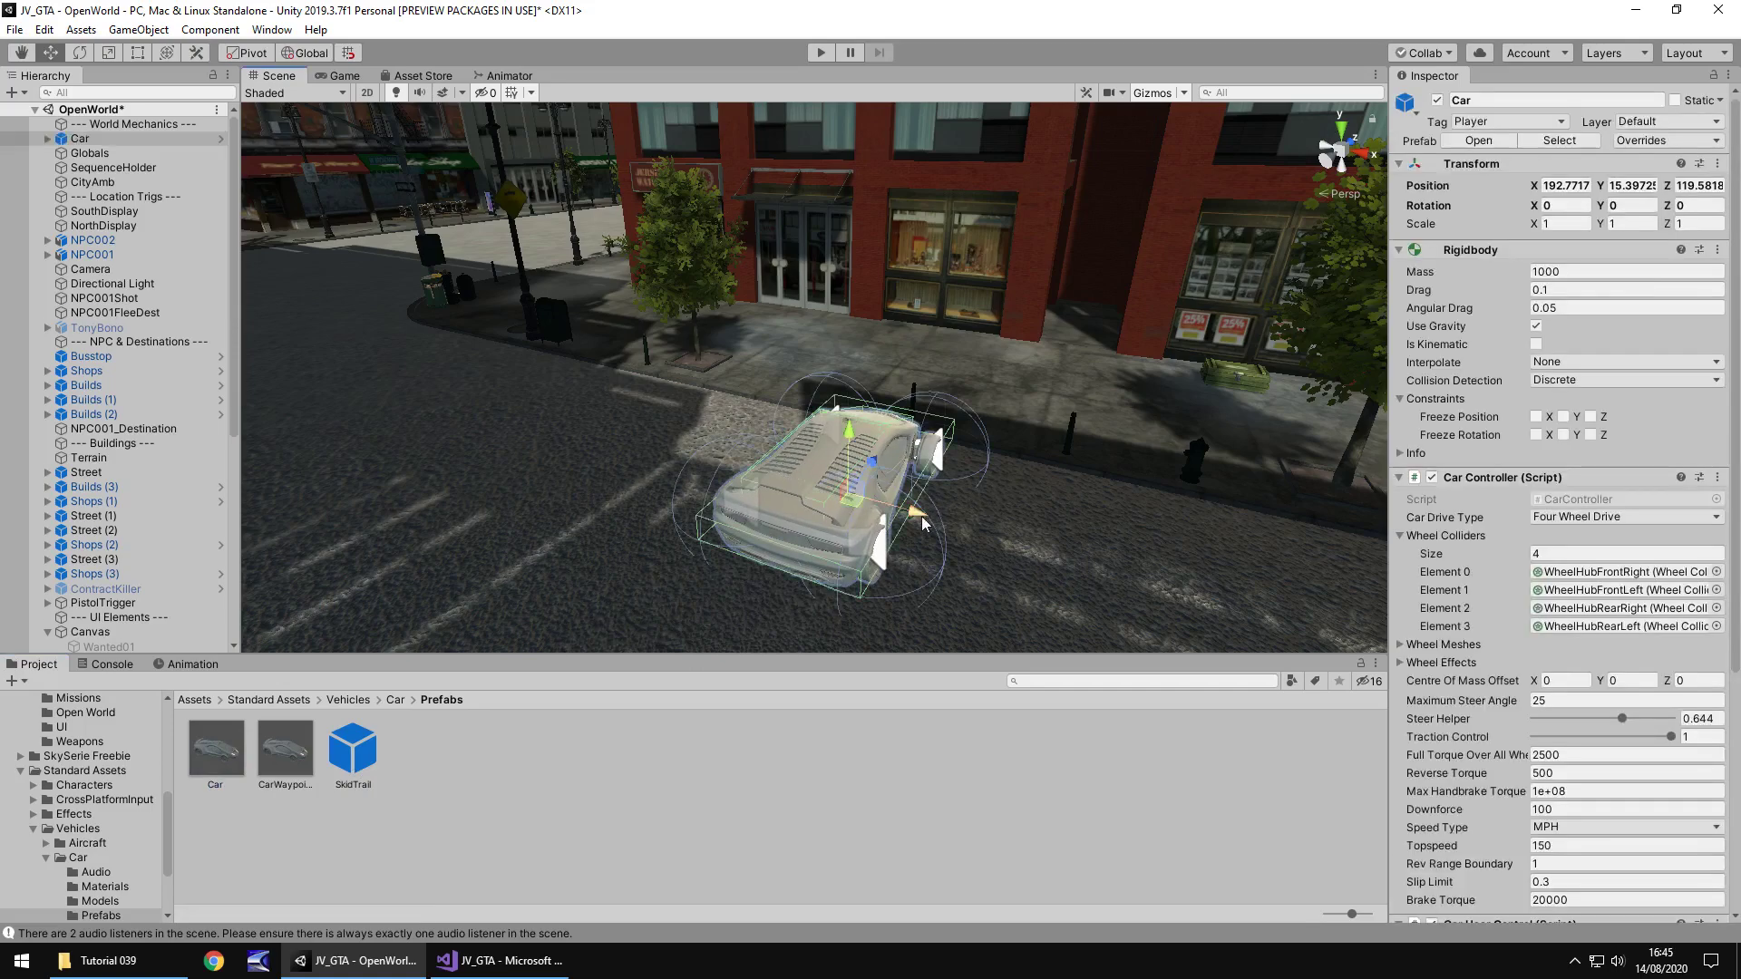
{"action": "mouse_move", "coordinate": [921, 515]}
{"action": "right_mouse_down"}
{"action": "mouse_move", "coordinate": [816, 521]}
{"action": "mouse_move", "coordinate": [916, 515]}
{"action": "right_mouse_up"}
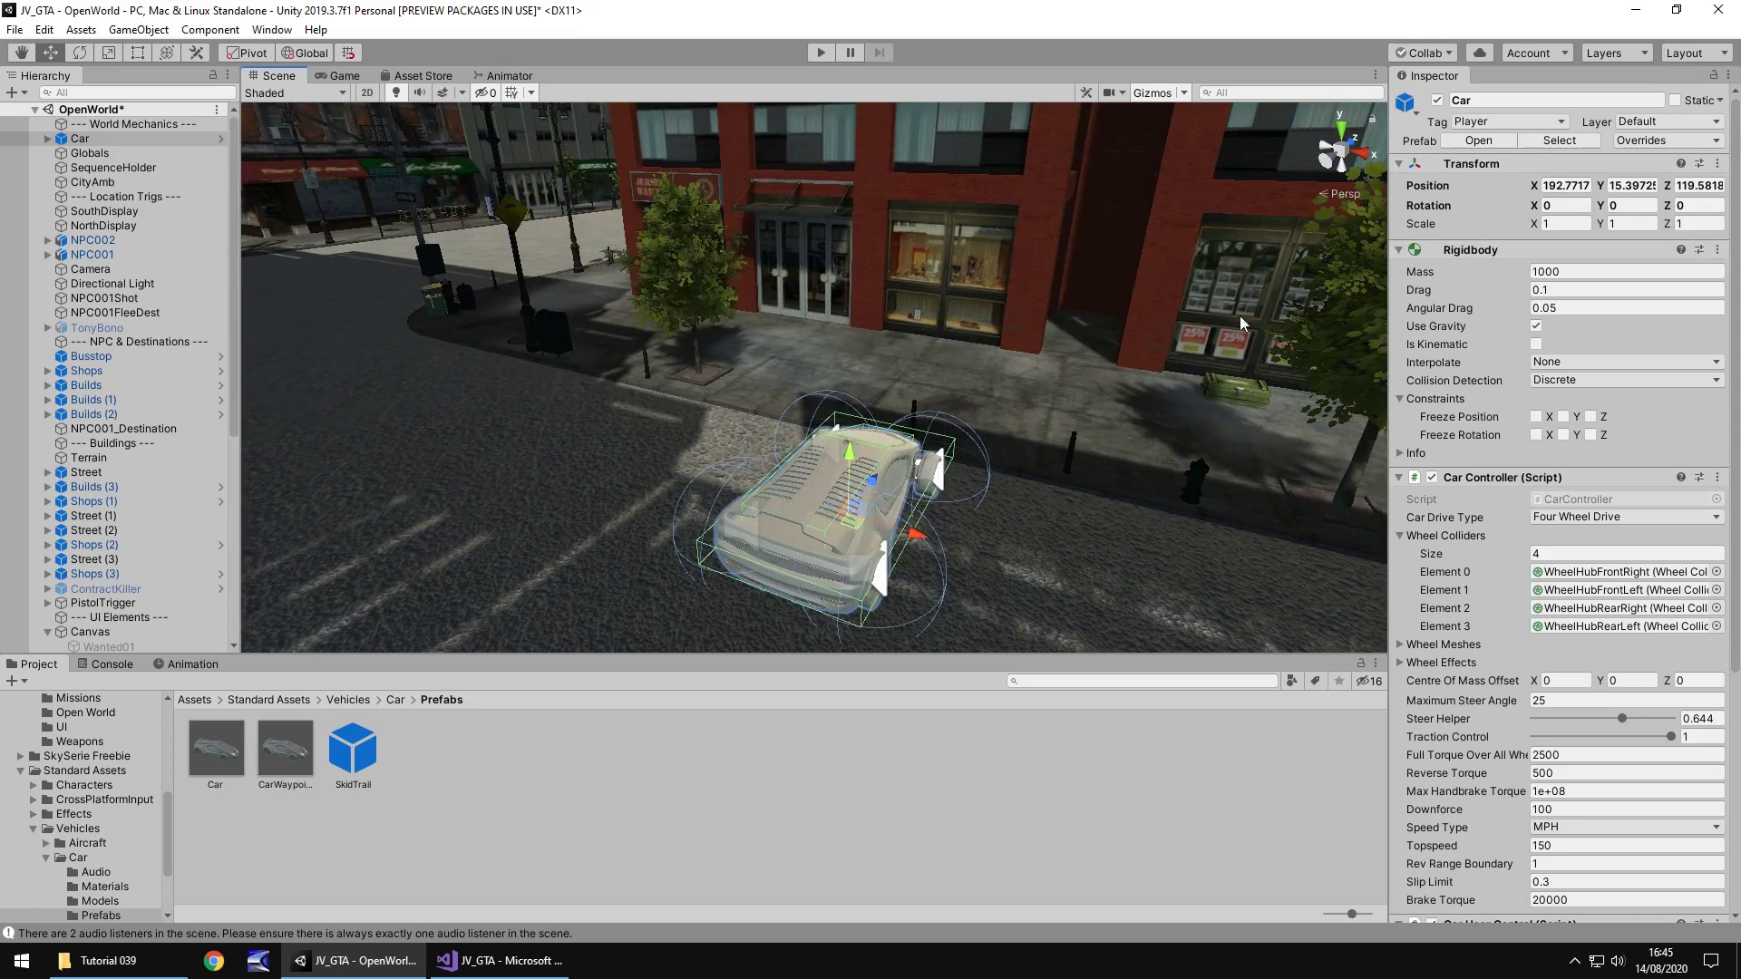
{"action": "left_click", "coordinate": [1632, 207]}
{"action": "type", "text": "-90"}
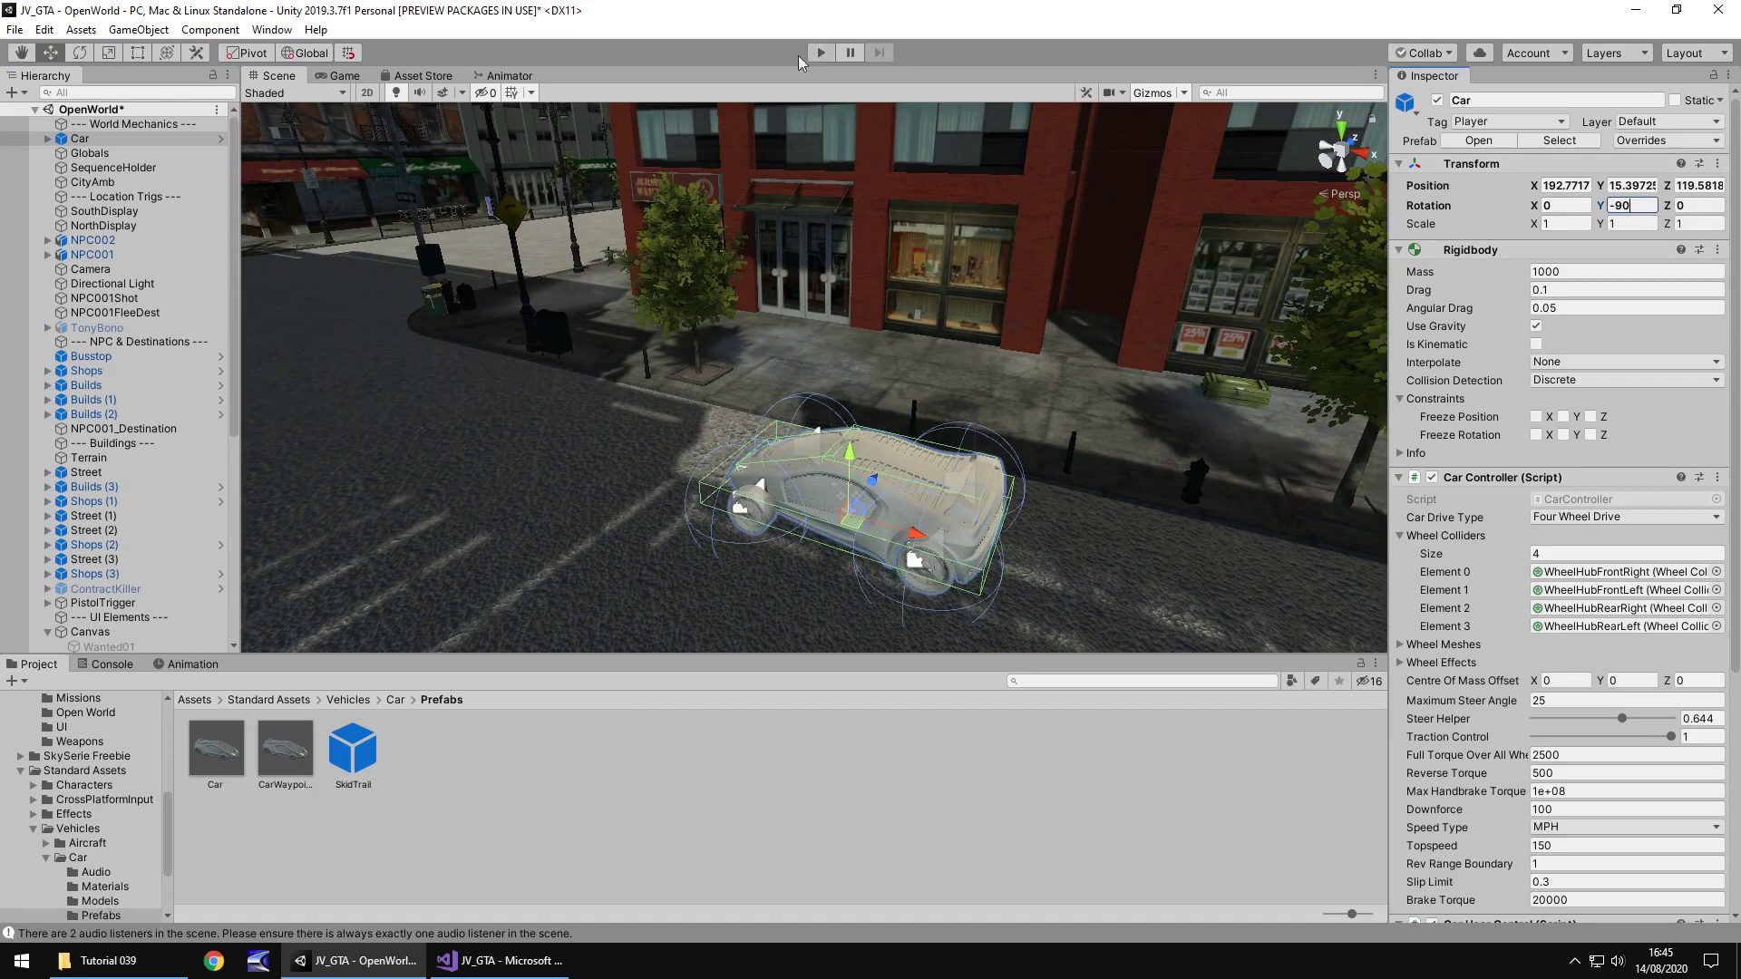
- Detach the Game view into a floating window and test-drive the car in a short Play mode run
{"action": "left_click_drag", "start_coordinate": [347, 82], "coordinate": [1167, 605]}
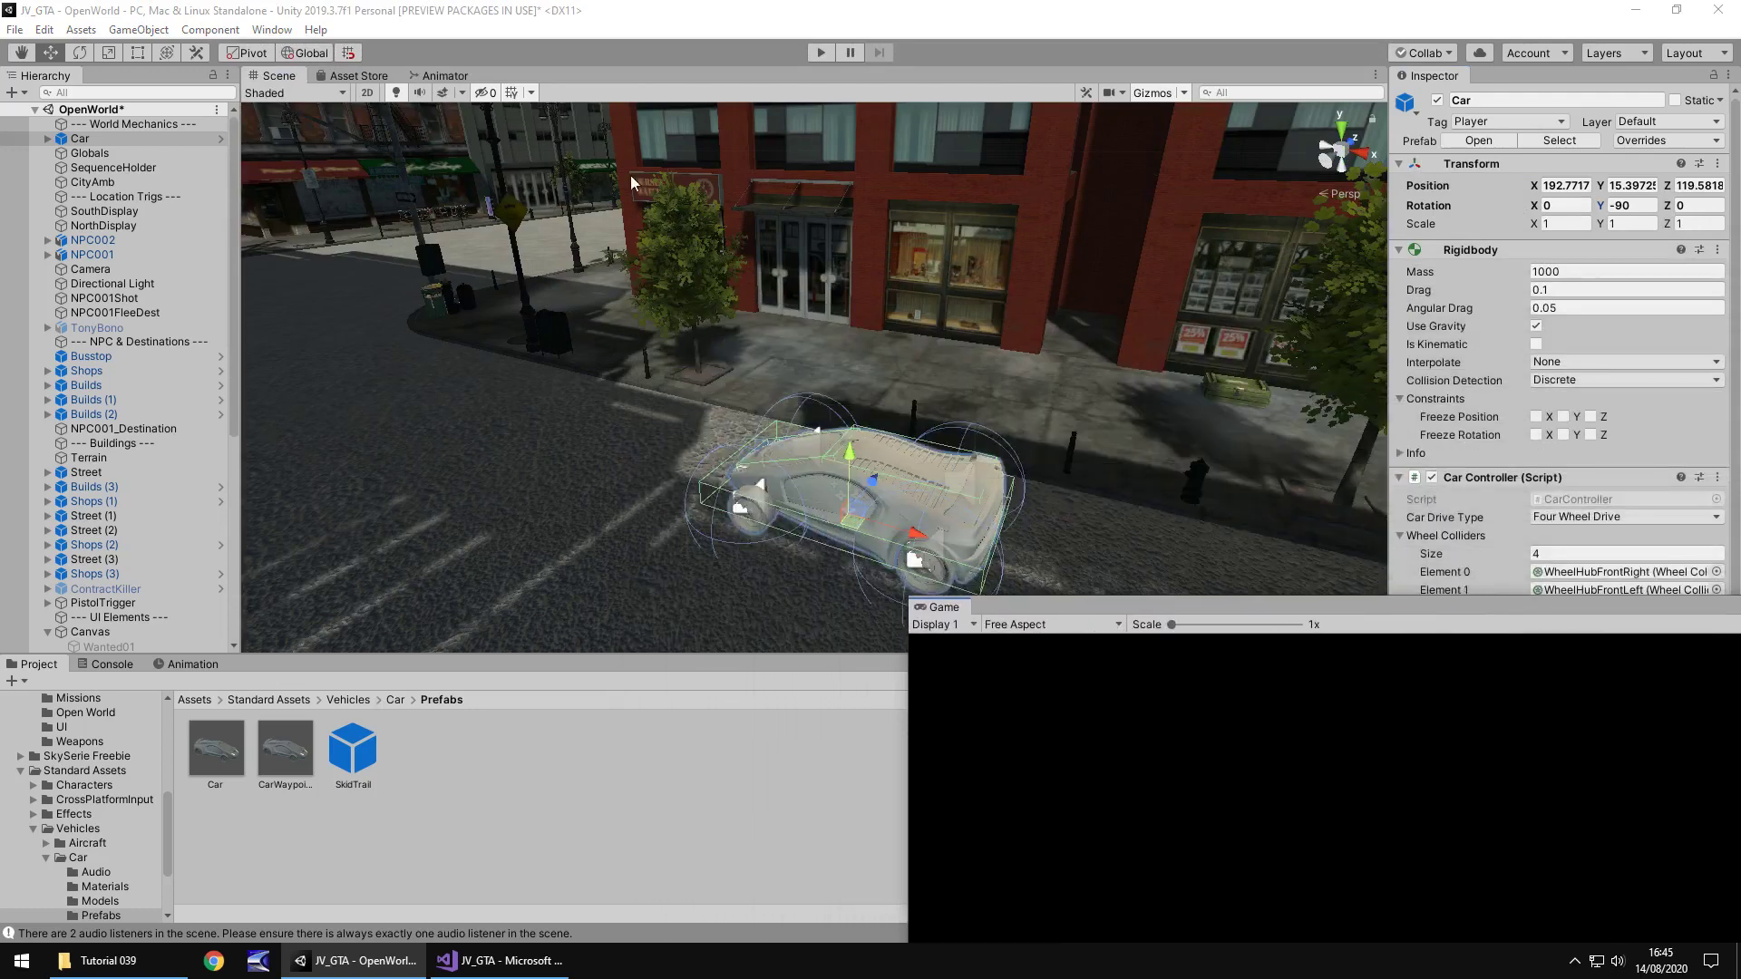
{"action": "left_click", "coordinate": [819, 58]}
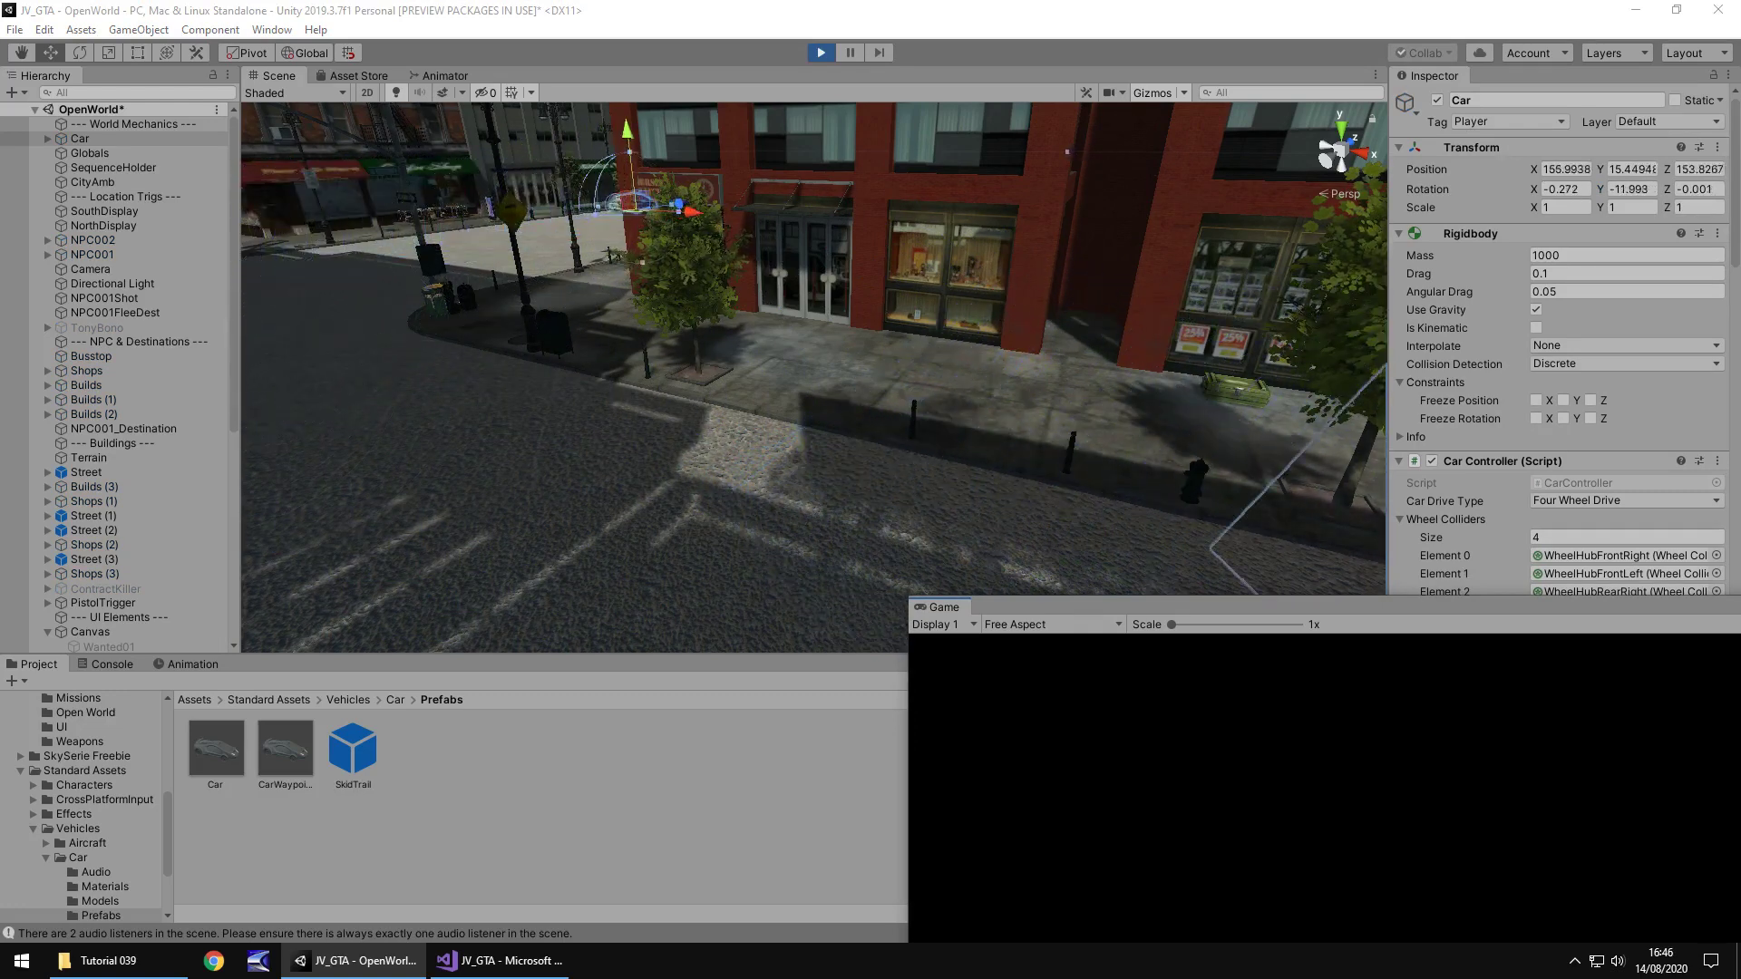
{"action": "key", "text": "ctrl+p"}
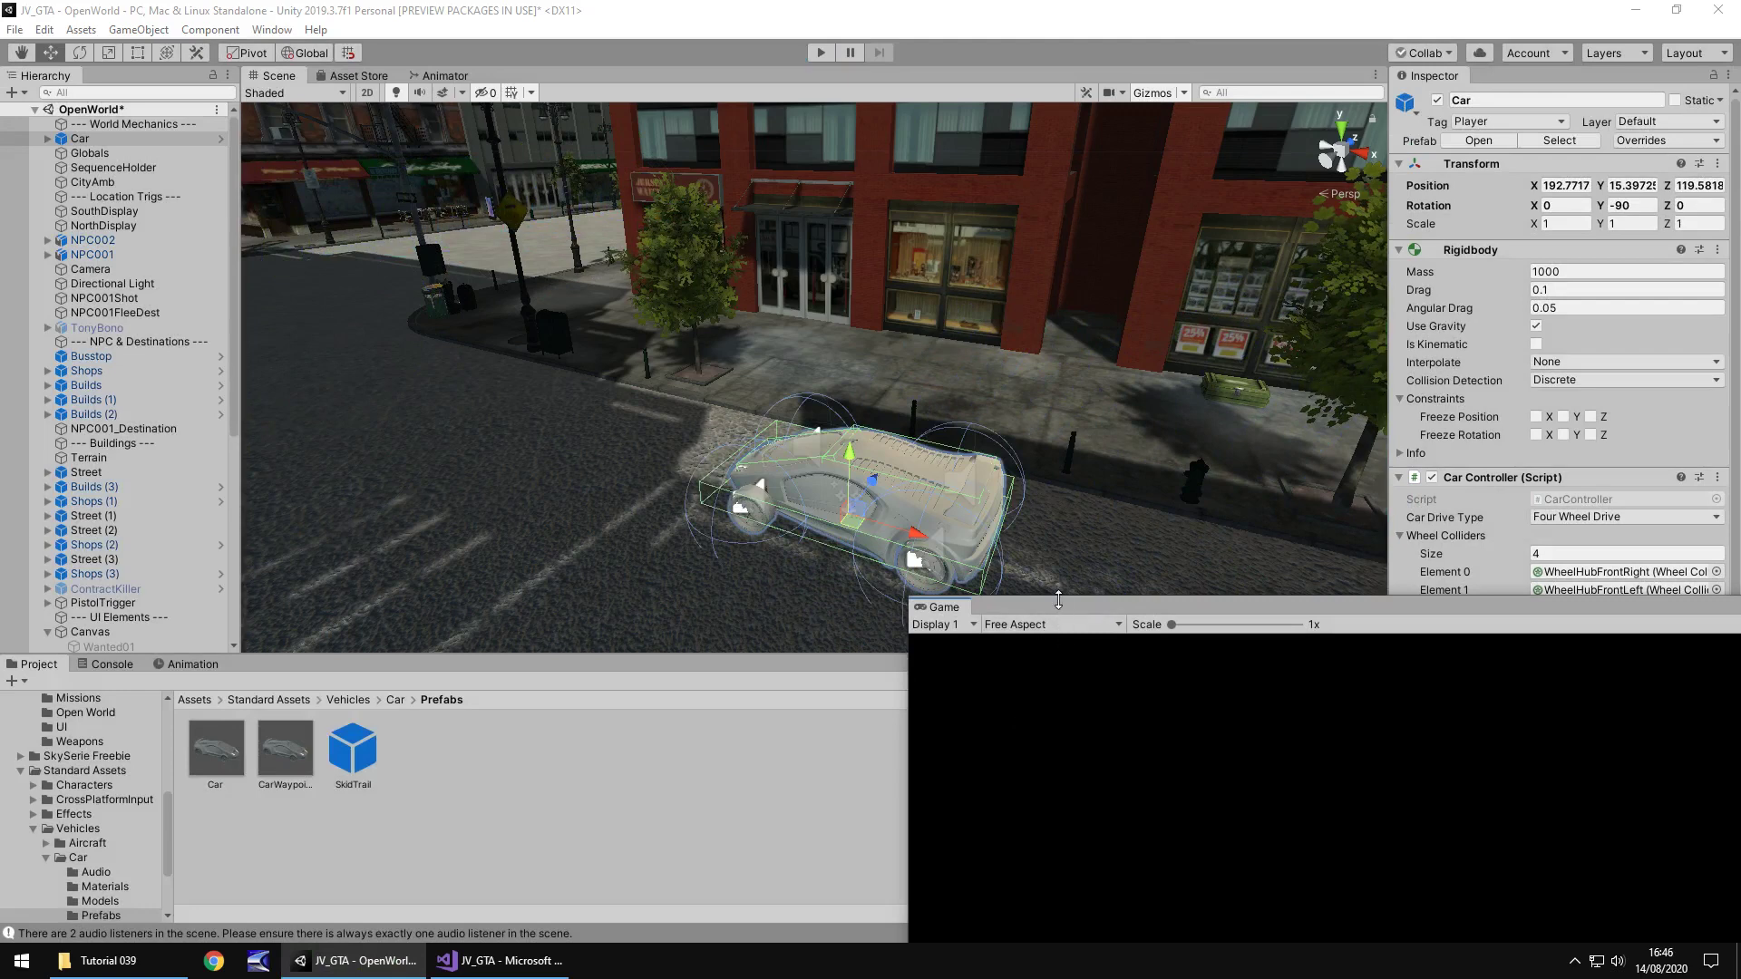
- Move the floating Game window away from the Inspector and open the project folder Azerilo/HQ Racing Car Model No.1203/Prefabs
{"action": "left_click_drag", "start_coordinate": [1064, 607], "coordinate": [948, 542]}
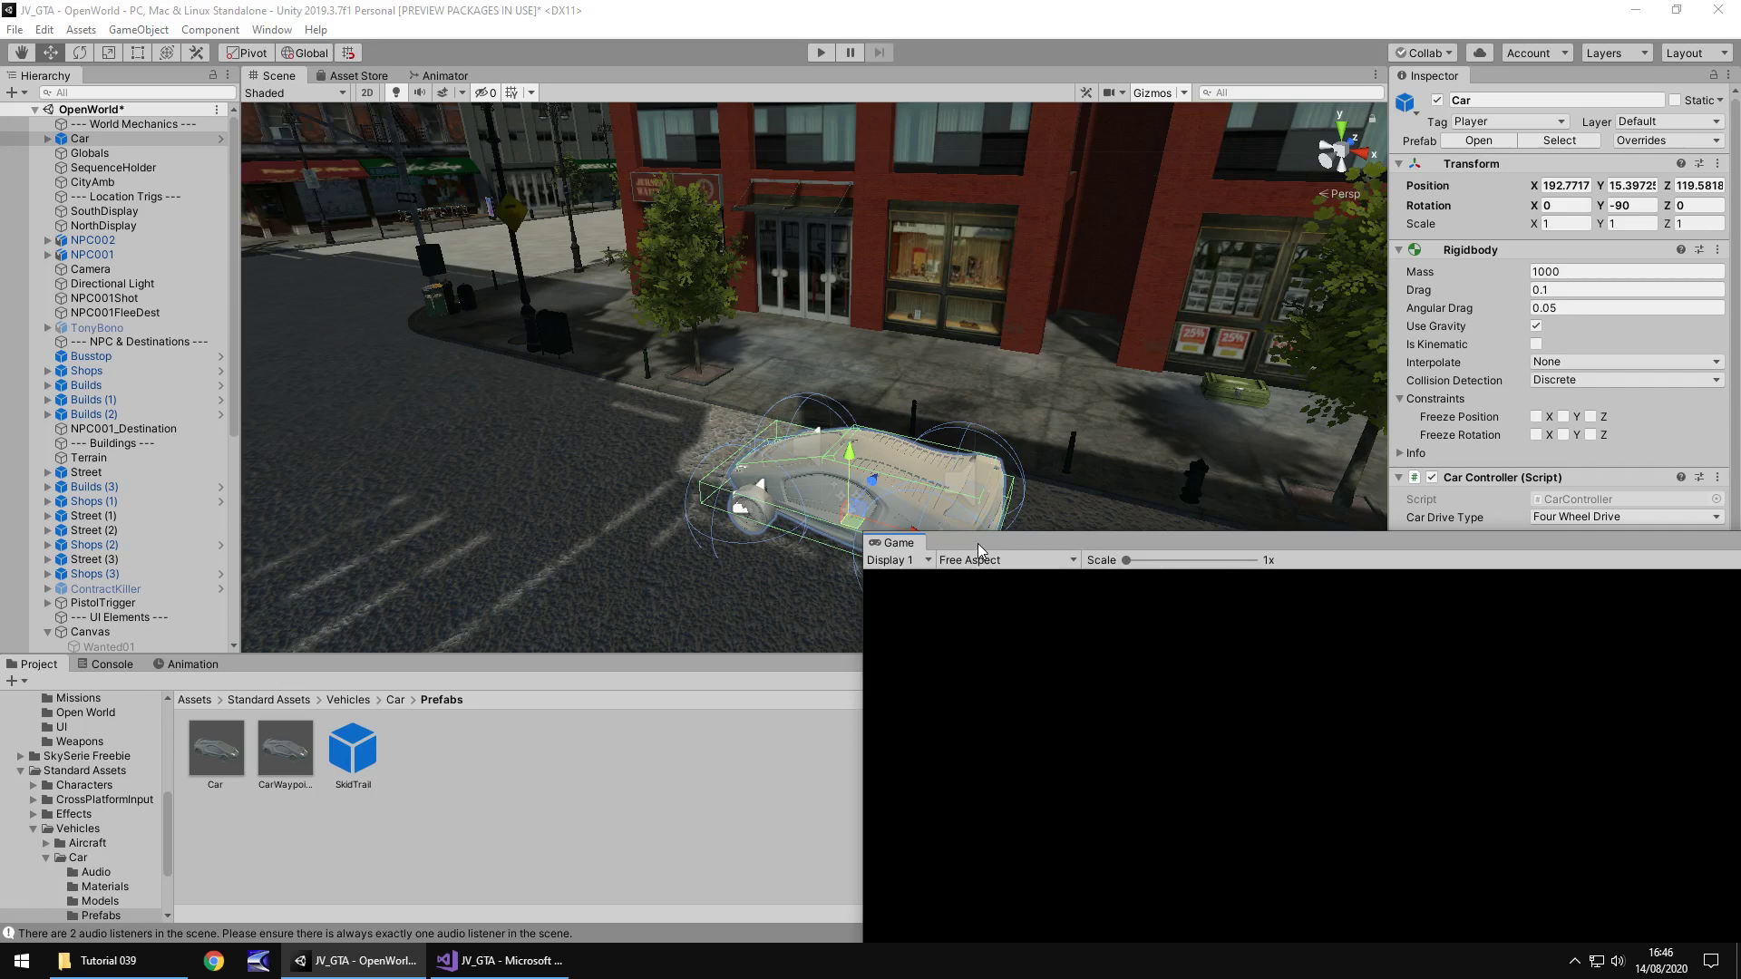
{"action": "left_click_drag", "start_coordinate": [978, 544], "coordinate": [1066, 775]}
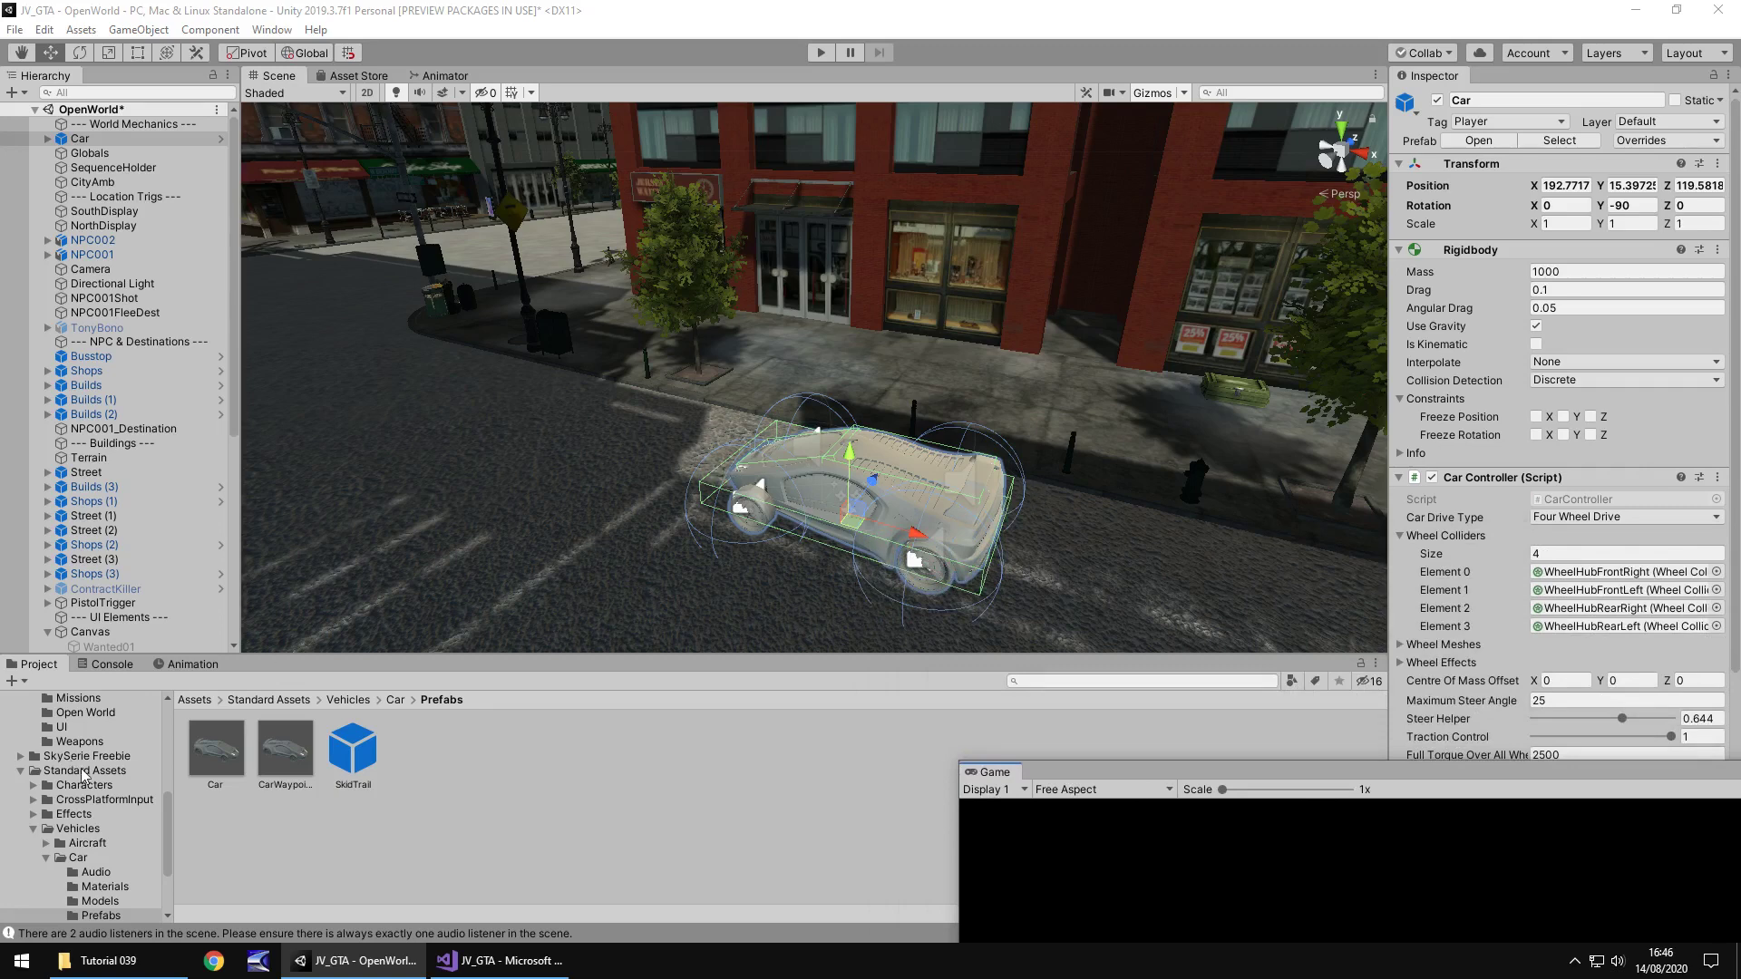
{"action": "scroll", "coordinate": [106, 798], "scroll_direction": "up", "scroll_amount": 8}
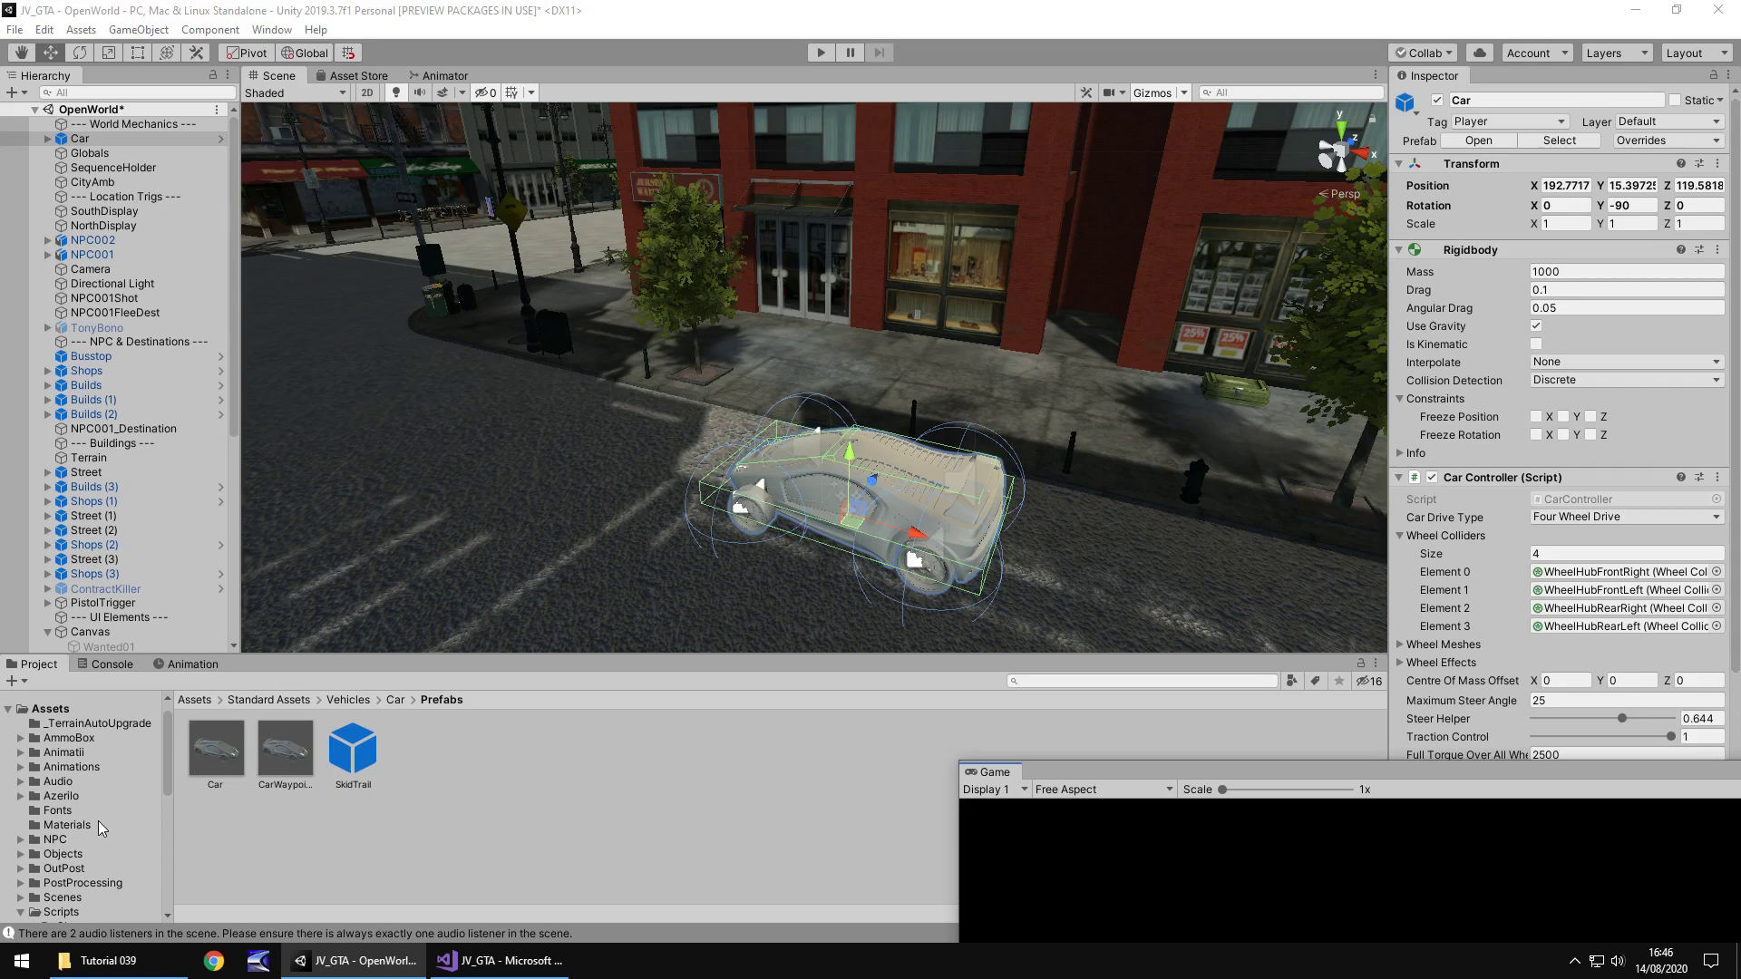
{"action": "left_click", "coordinate": [20, 796]}
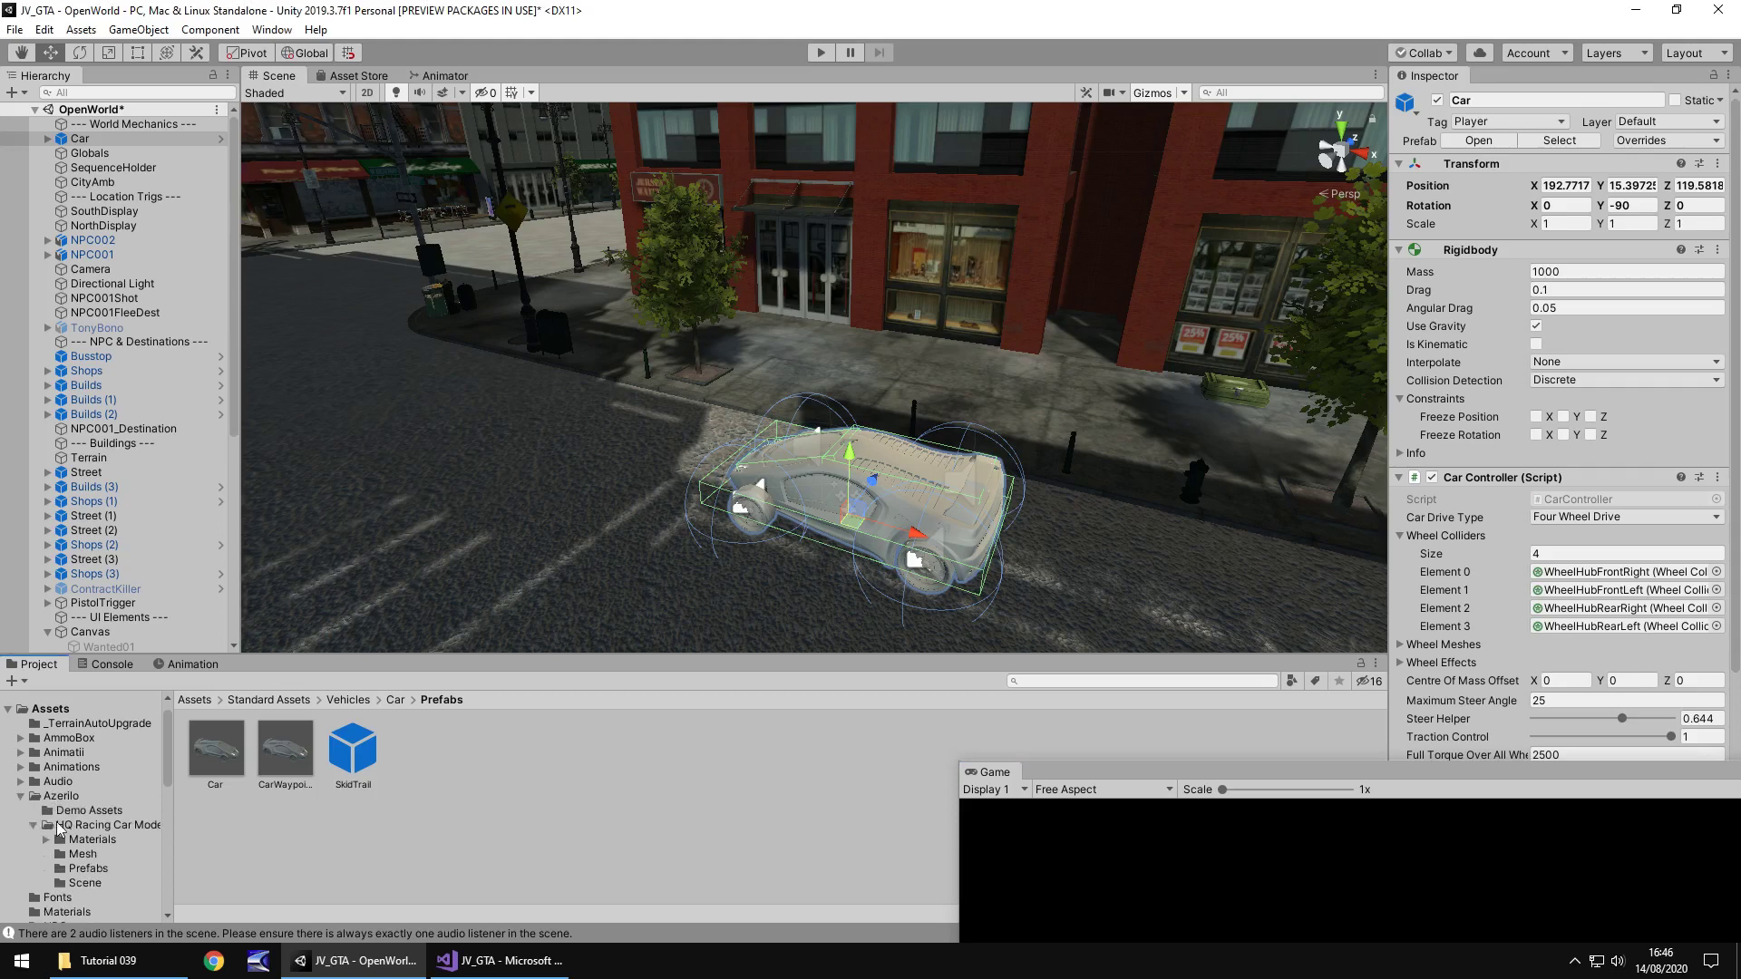
{"action": "double_click", "coordinate": [62, 825]}
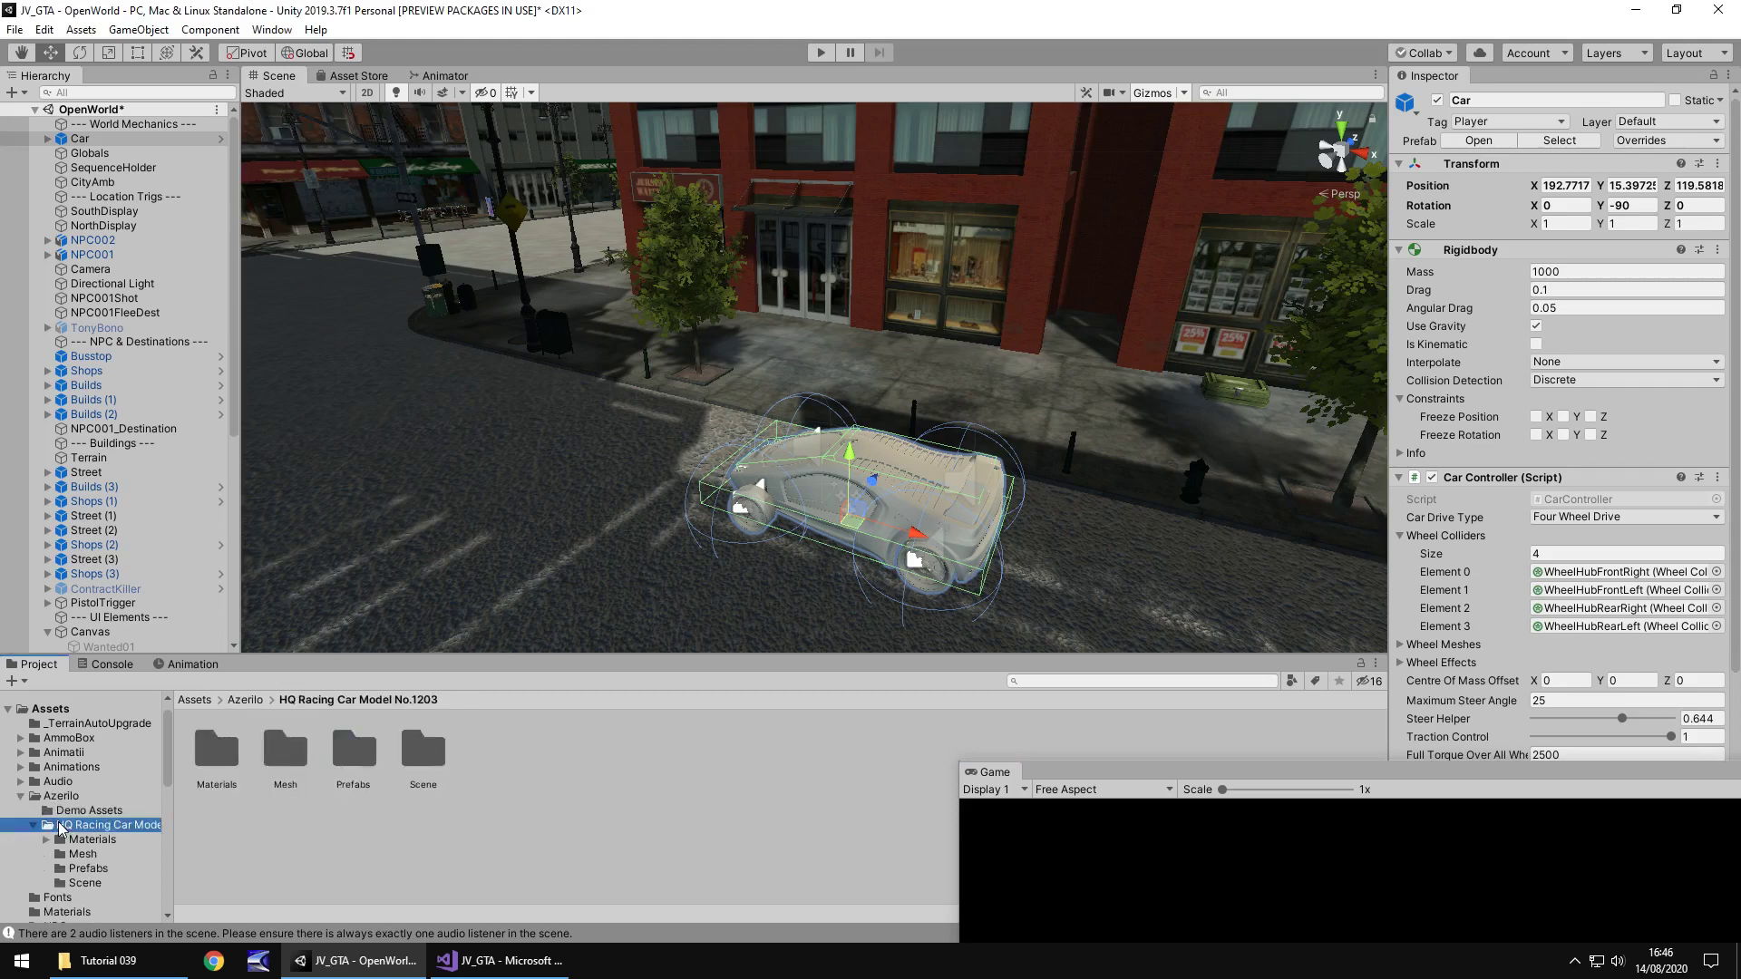
{"action": "double_click", "coordinate": [354, 760]}
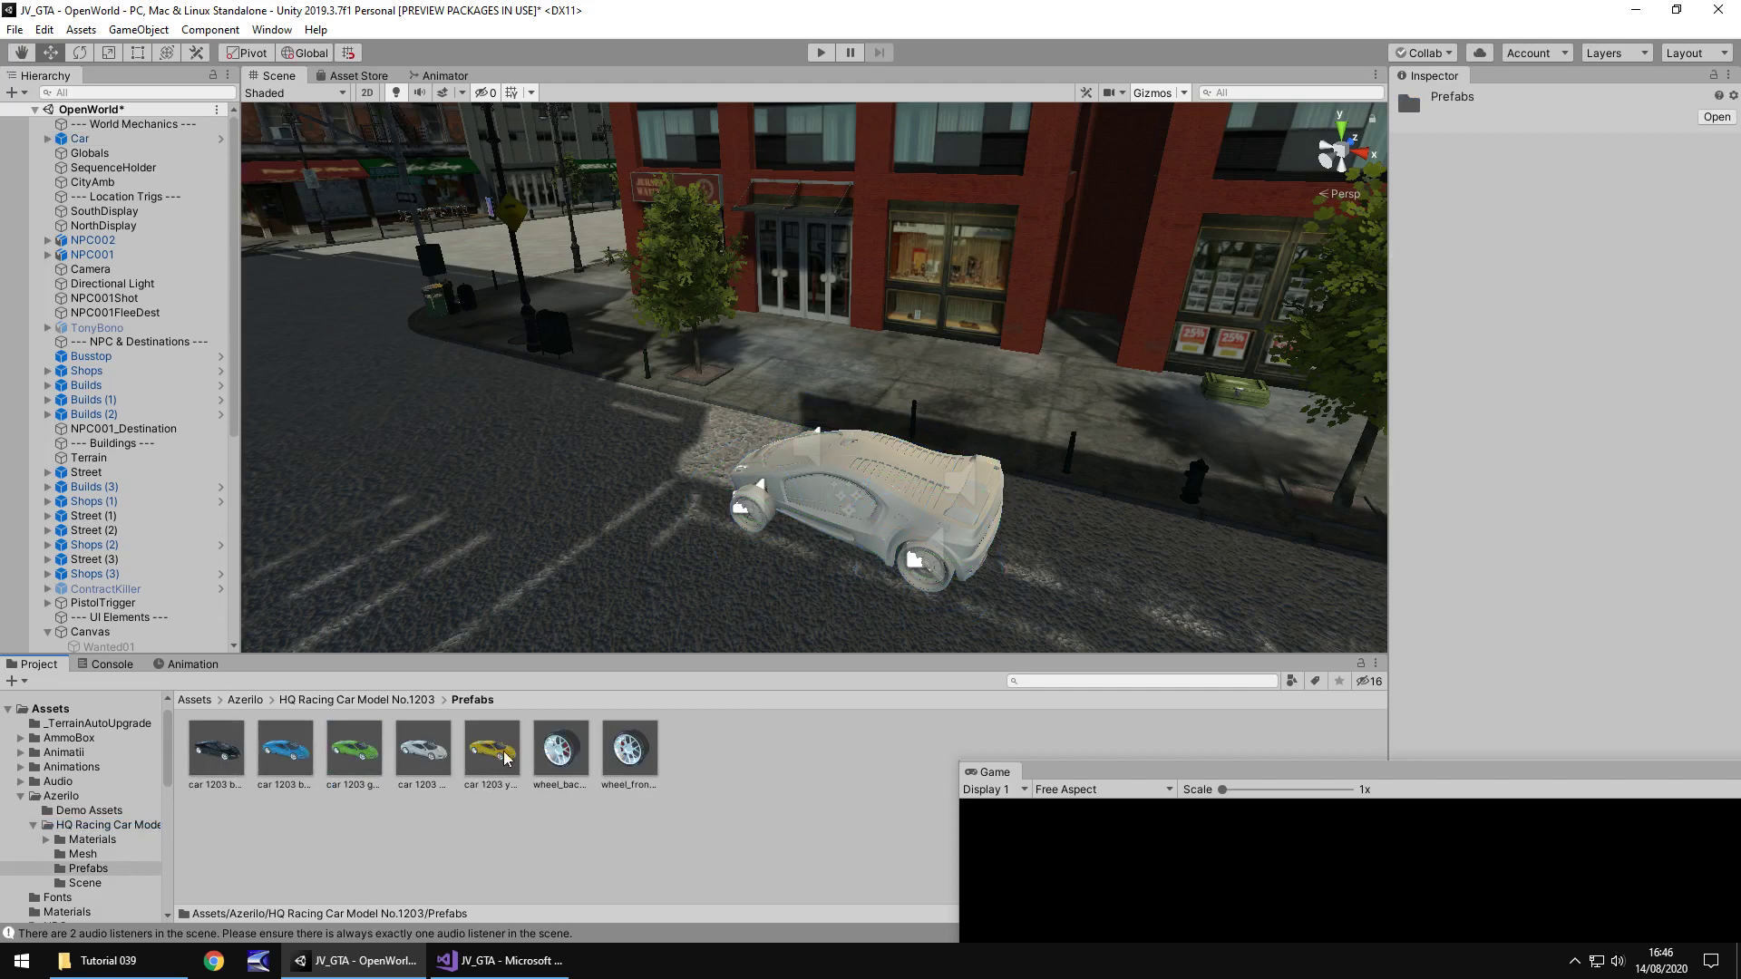
- Place the yellow car 1203 prefab over the existing Car on the road and set its Y rotation to -90
{"action": "left_click_drag", "start_coordinate": [487, 751], "coordinate": [874, 524]}
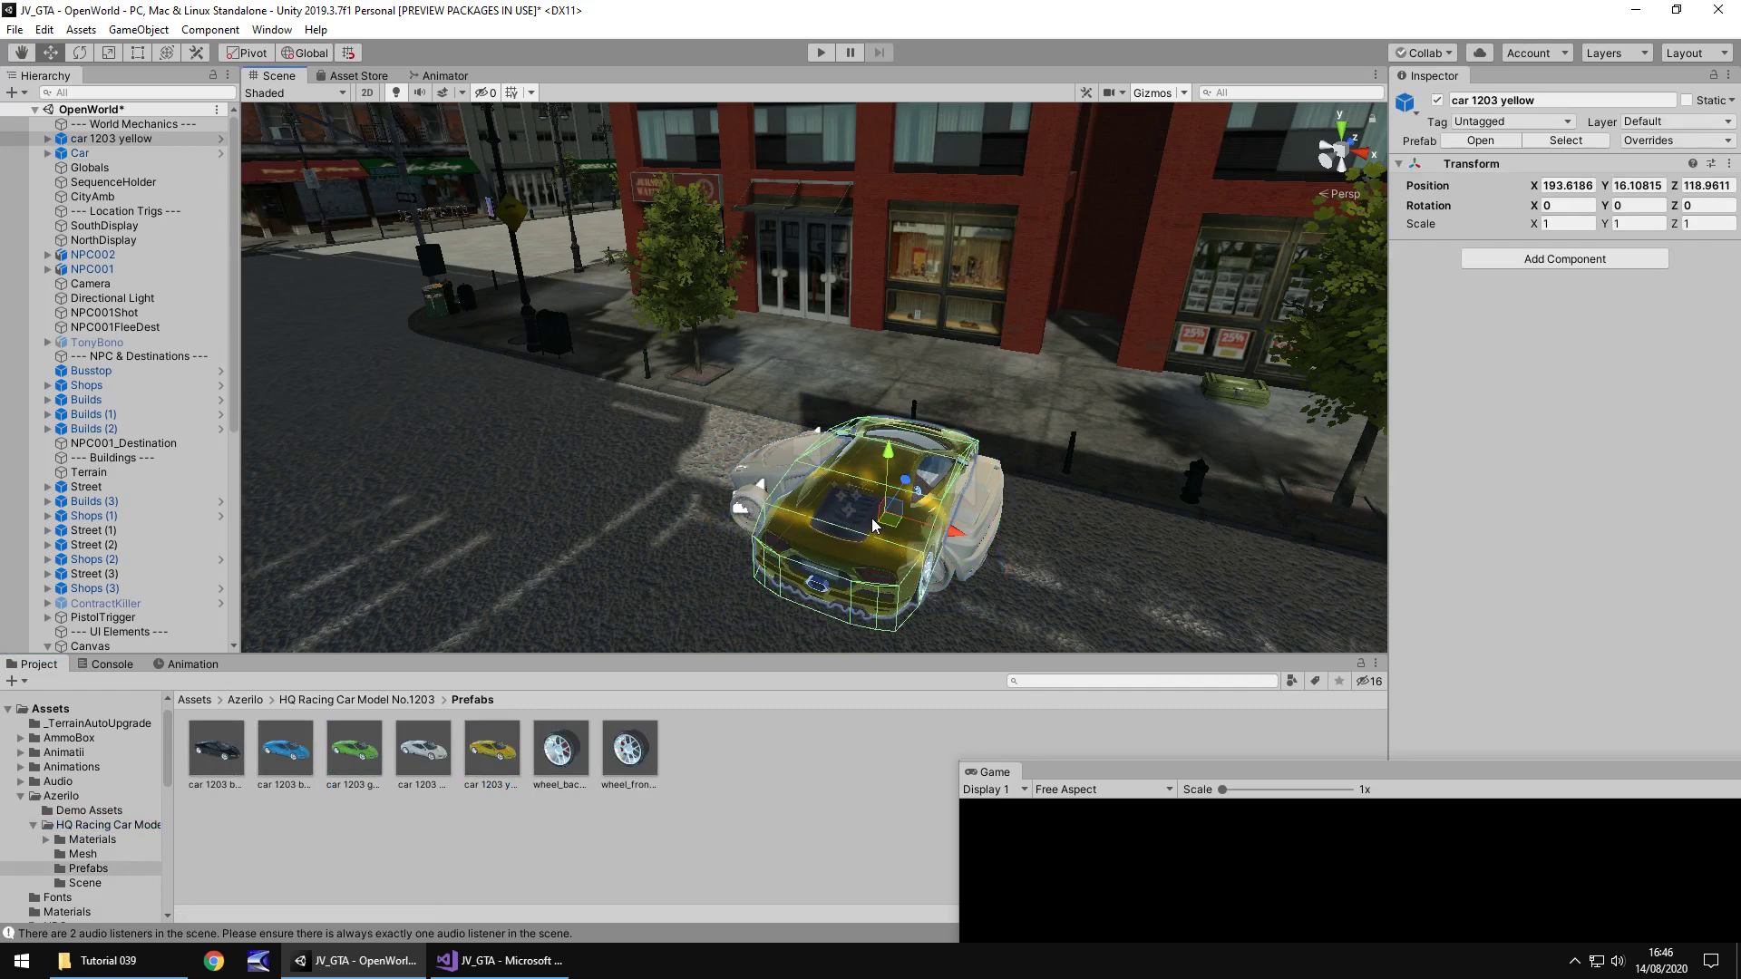
{"action": "left_click", "coordinate": [1570, 205]}
{"action": "left_click", "coordinate": [1643, 206]}
{"action": "type", "text": "-90"}
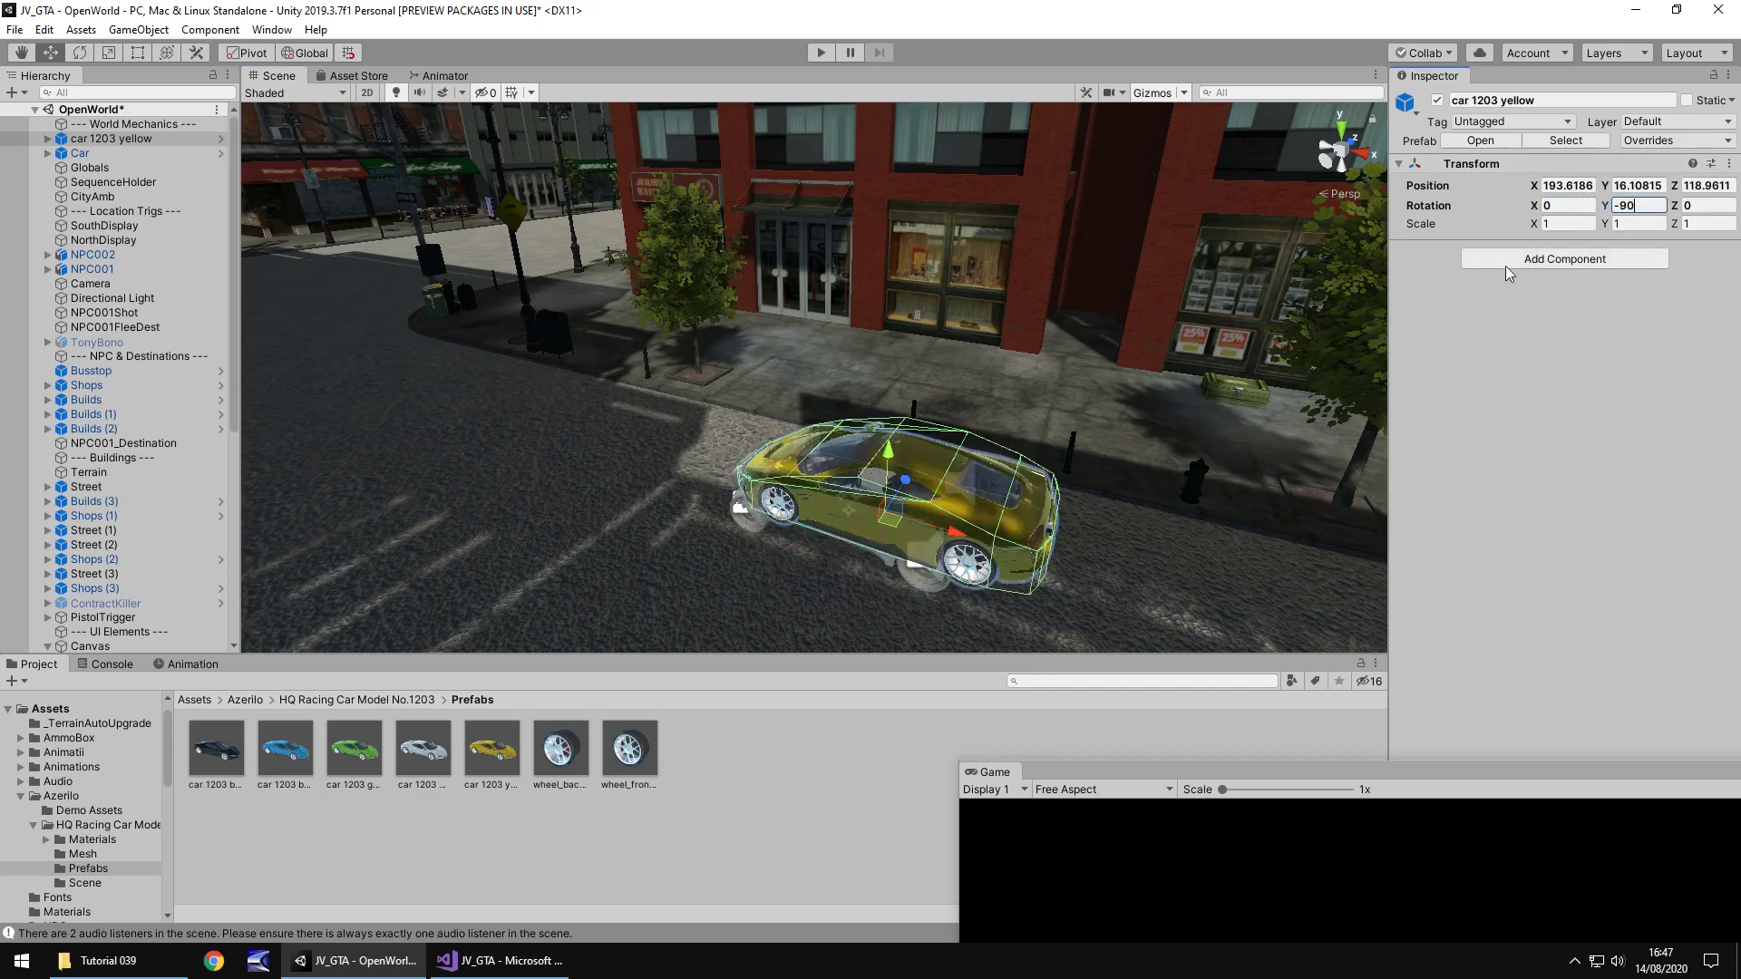
- Scale the yellow car model to 1.1 in X, Y and Z
{"action": "left_click", "coordinate": [1570, 223]}
{"action": "type", "text": "1.1"}
{"action": "left_click", "coordinate": [1632, 223]}
{"action": "type", "text": "1.1"}
{"action": "left_click", "coordinate": [1702, 224]}
{"action": "type", "text": "1."}
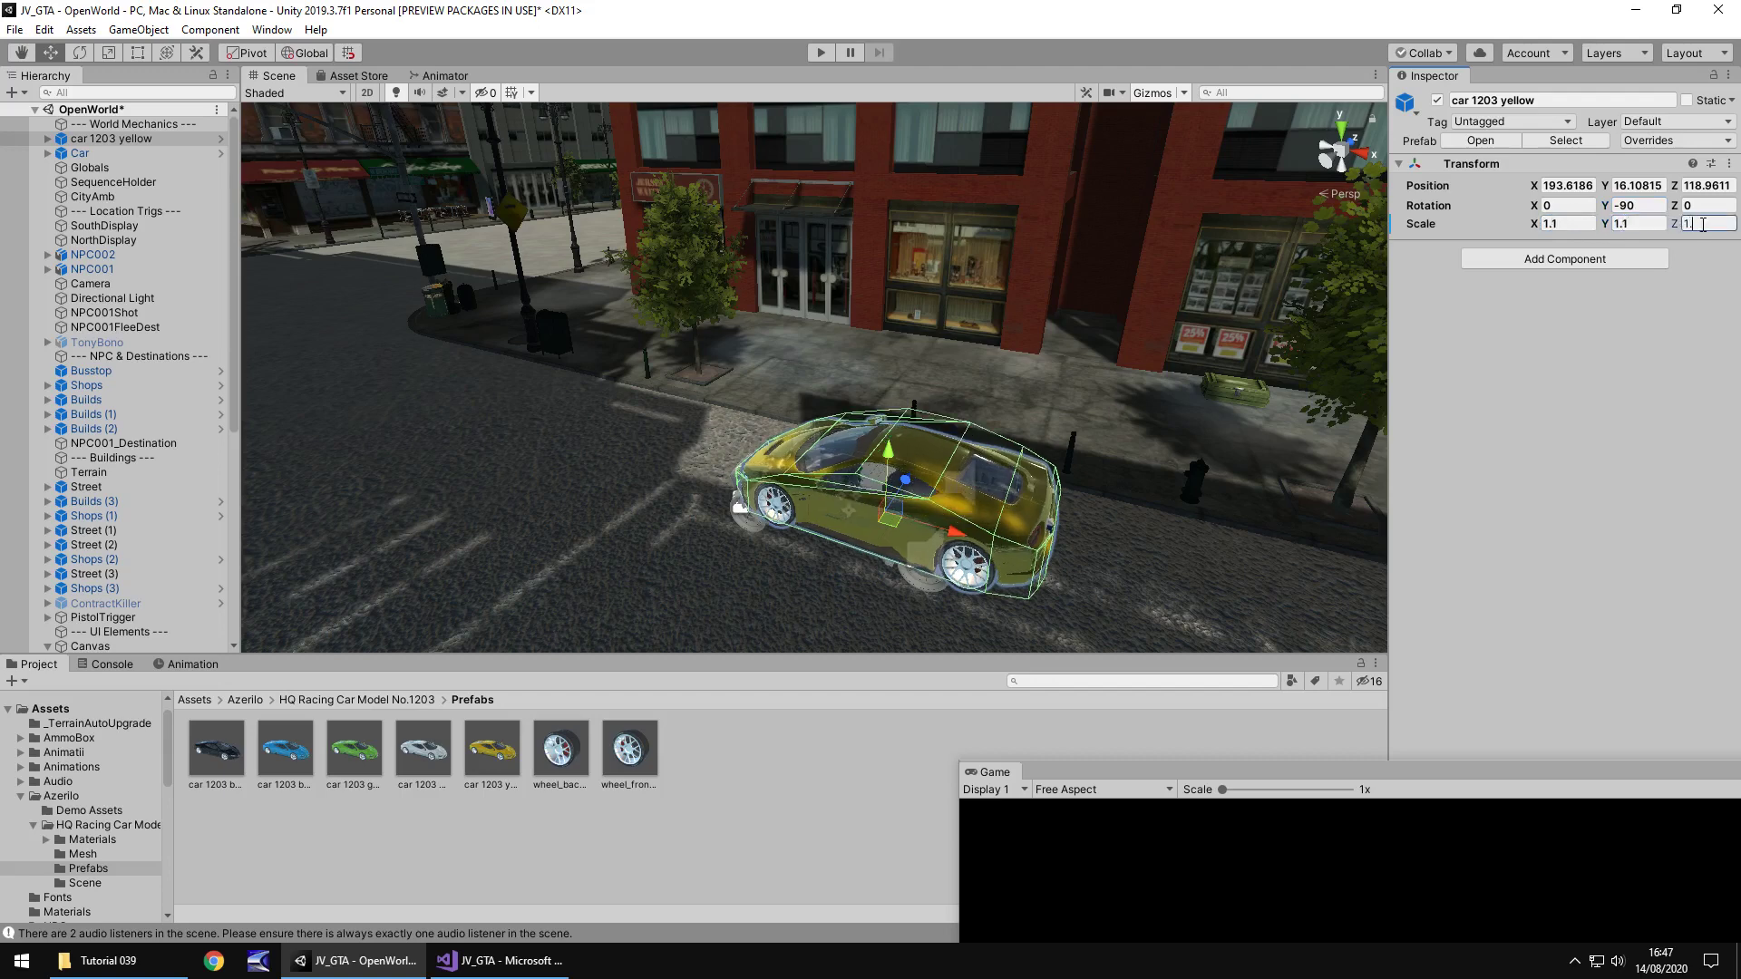
{"action": "type", "text": "1"}
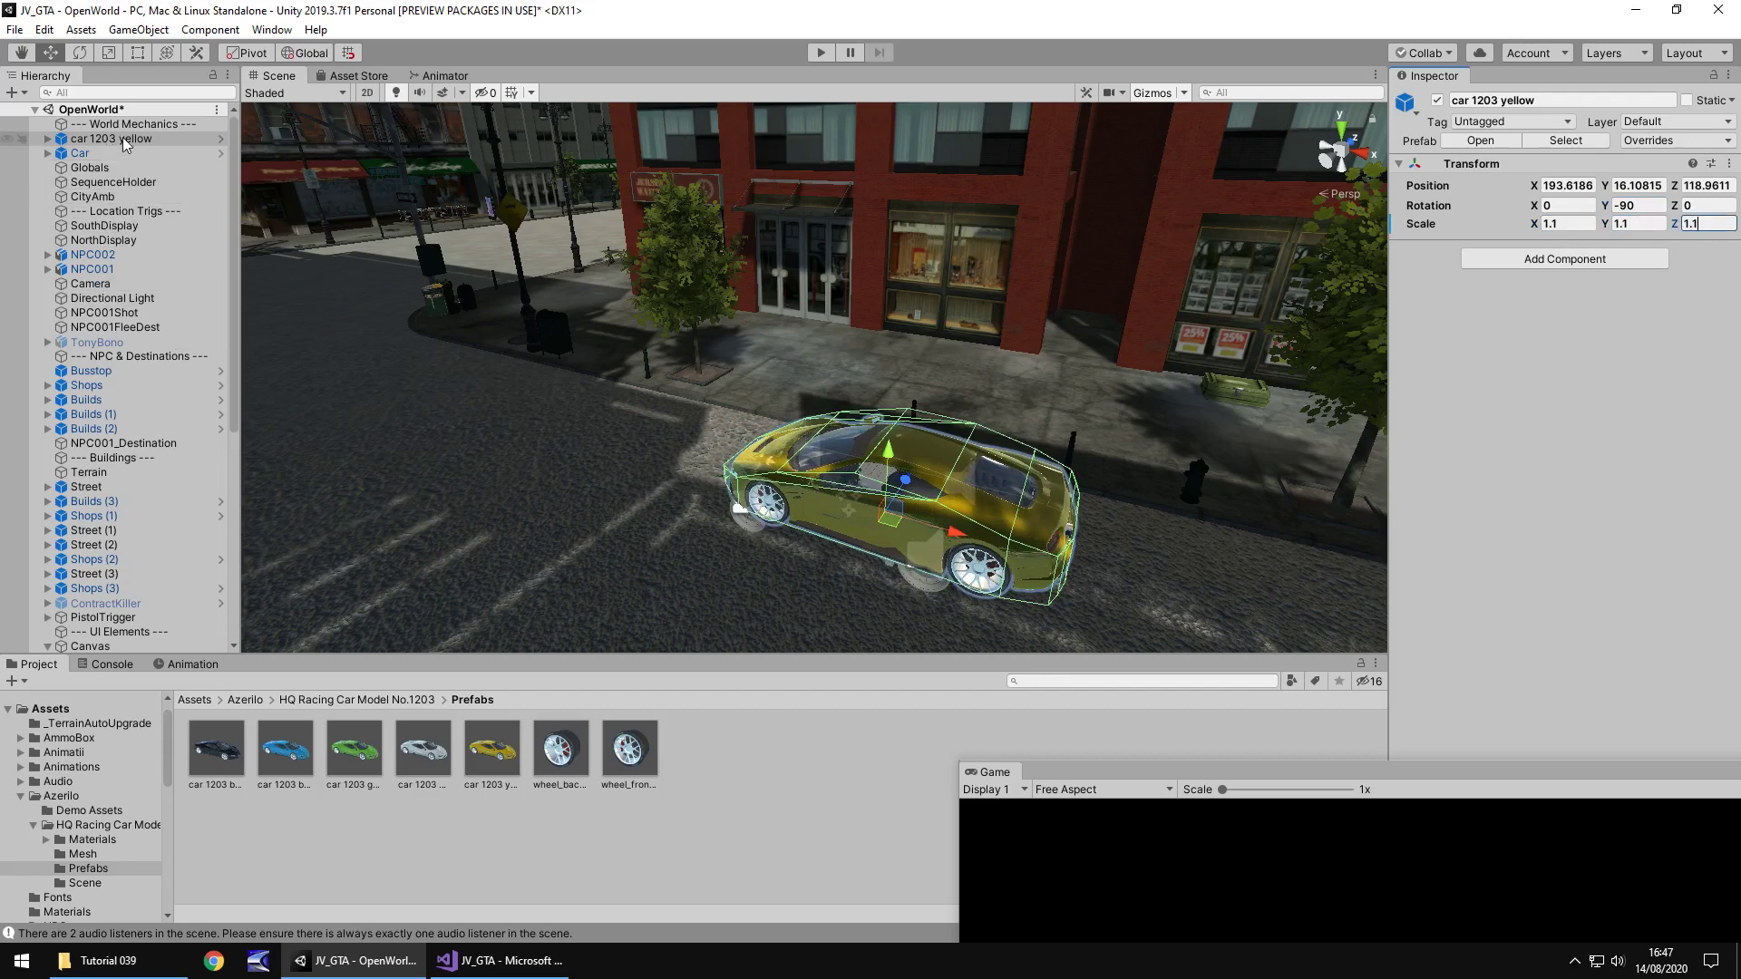
- Make car 1203 yellow a child of the Car object and set its local position to 0, 0, 0
{"action": "left_click_drag", "start_coordinate": [125, 145], "coordinate": [81, 153]}
{"action": "left_click", "coordinate": [1567, 185]}
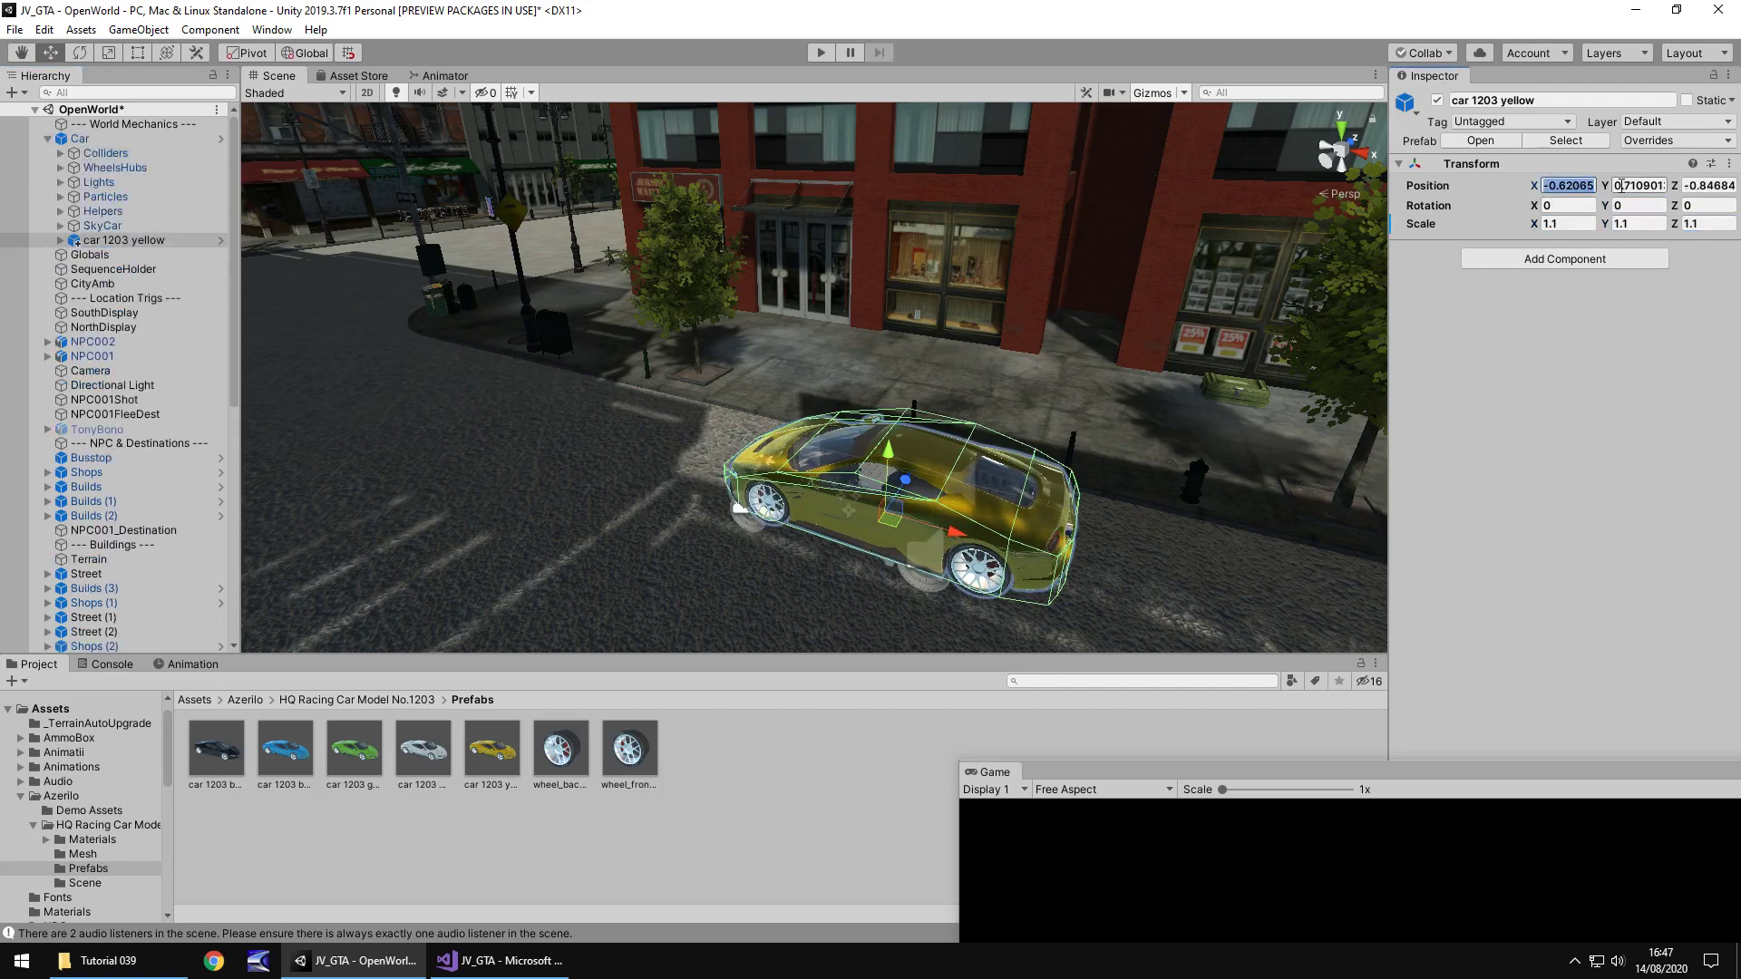
{"action": "type", "text": "0"}
{"action": "key", "text": "Tab"}
{"action": "type", "text": "0"}
{"action": "key", "text": "Tab"}
{"action": "type", "text": "0"}
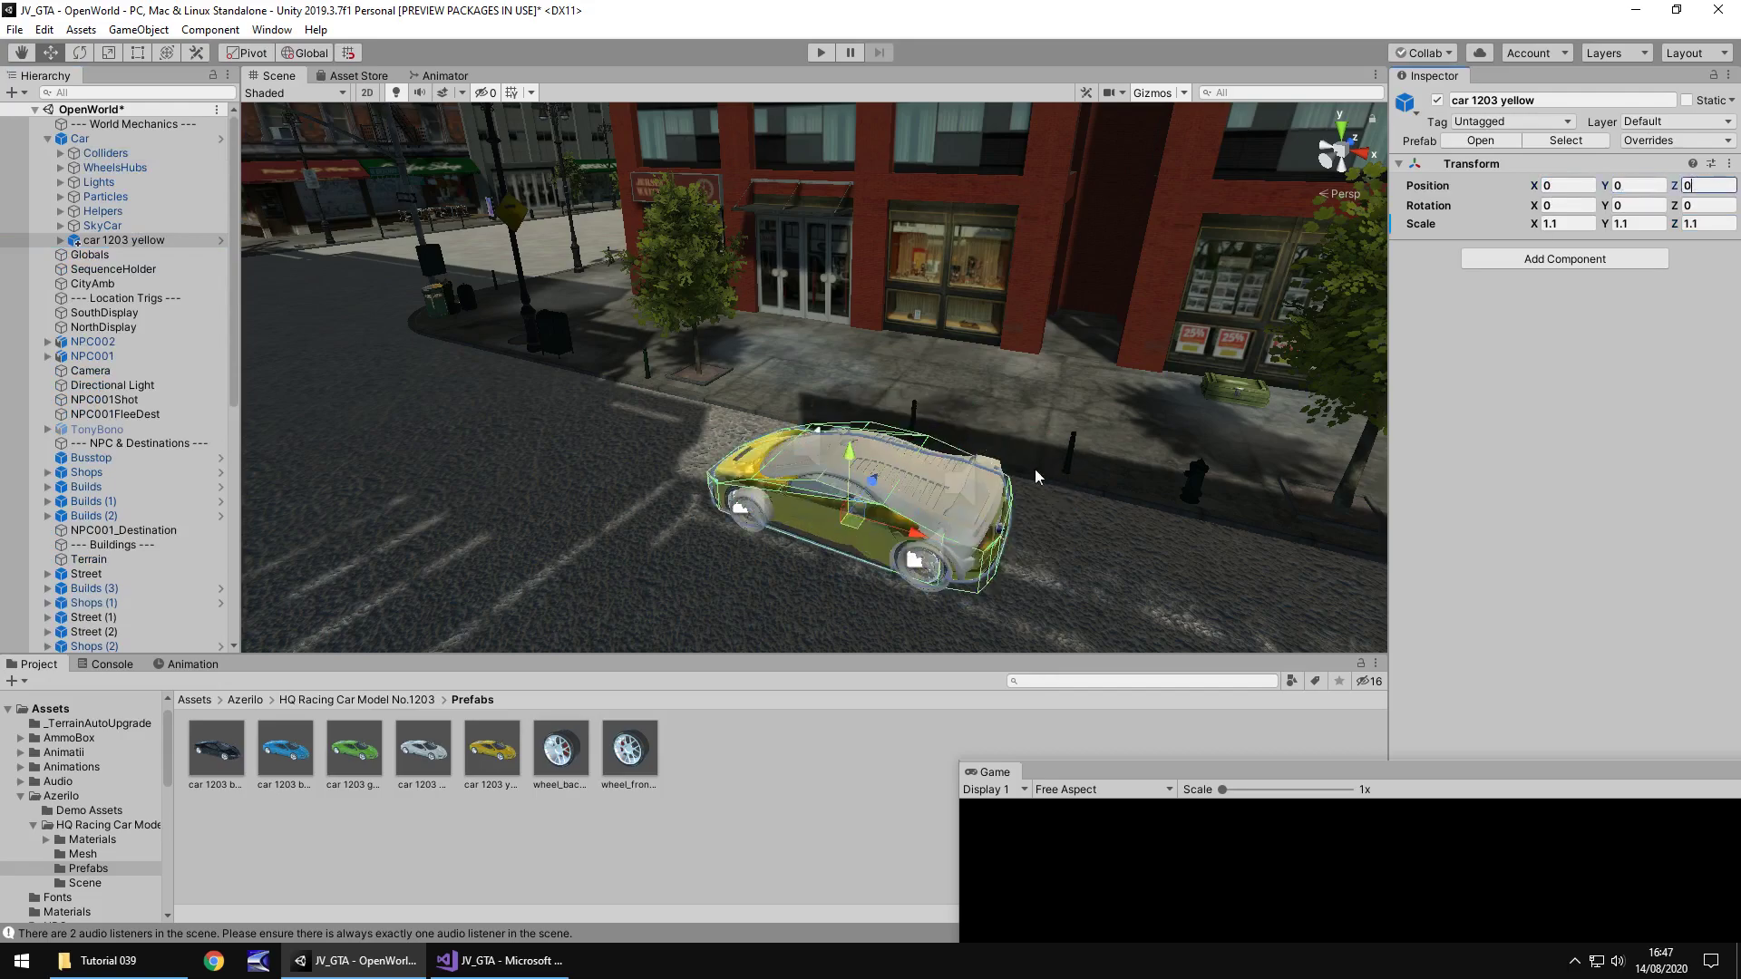
- Shift the yellow car model along its length to a Z position of about -0.099 to line up the front wheels
{"action": "right_click_drag", "start_coordinate": [876, 468], "coordinate": [845, 411]}
{"action": "middle_click_drag", "start_coordinate": [844, 411], "coordinate": [877, 433]}
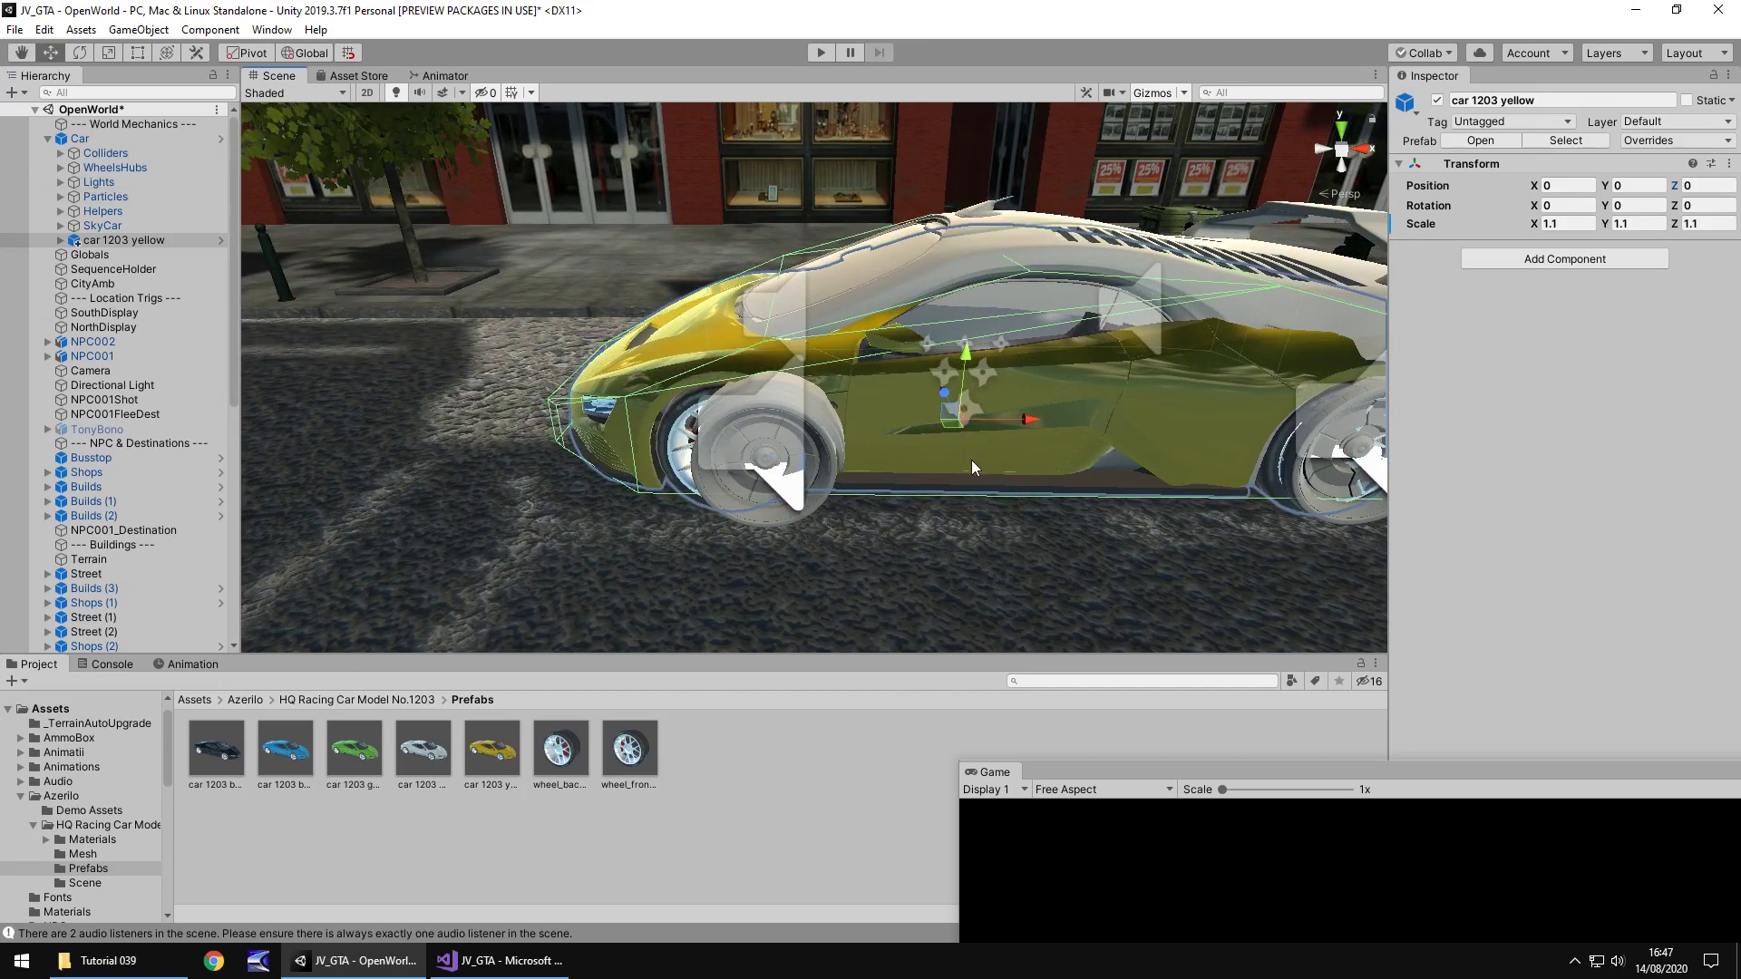
{"action": "middle_click_drag", "start_coordinate": [971, 460], "coordinate": [787, 359]}
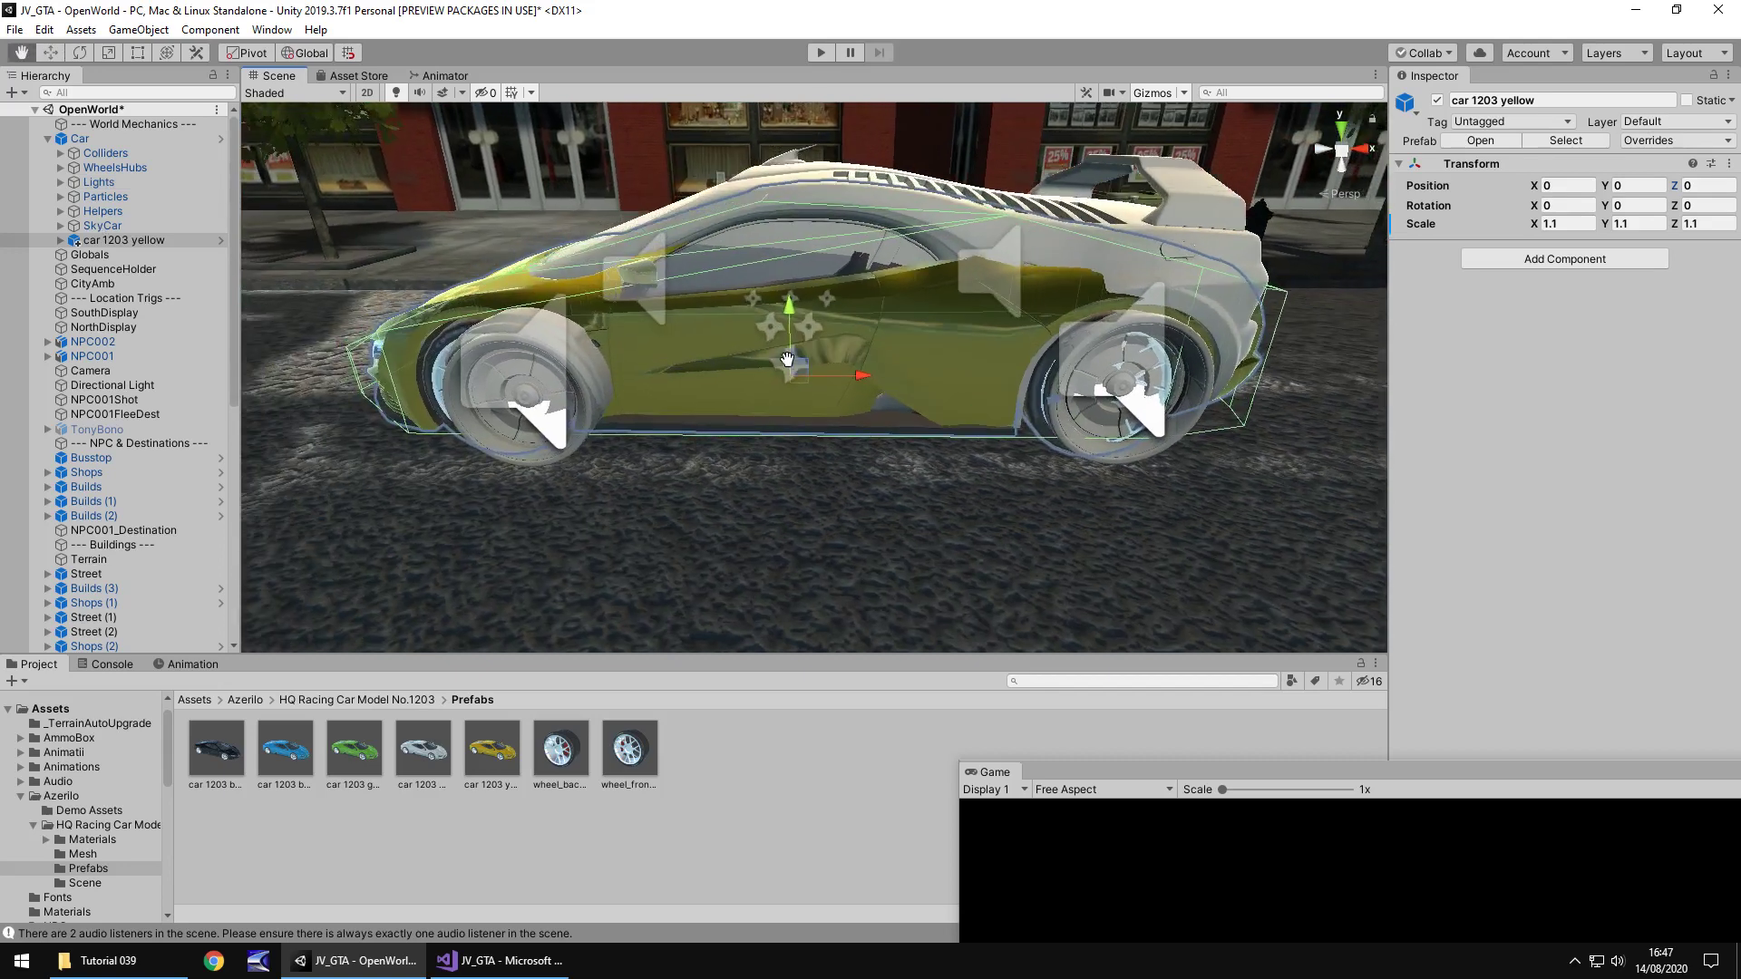
{"action": "left_click", "coordinate": [129, 241]}
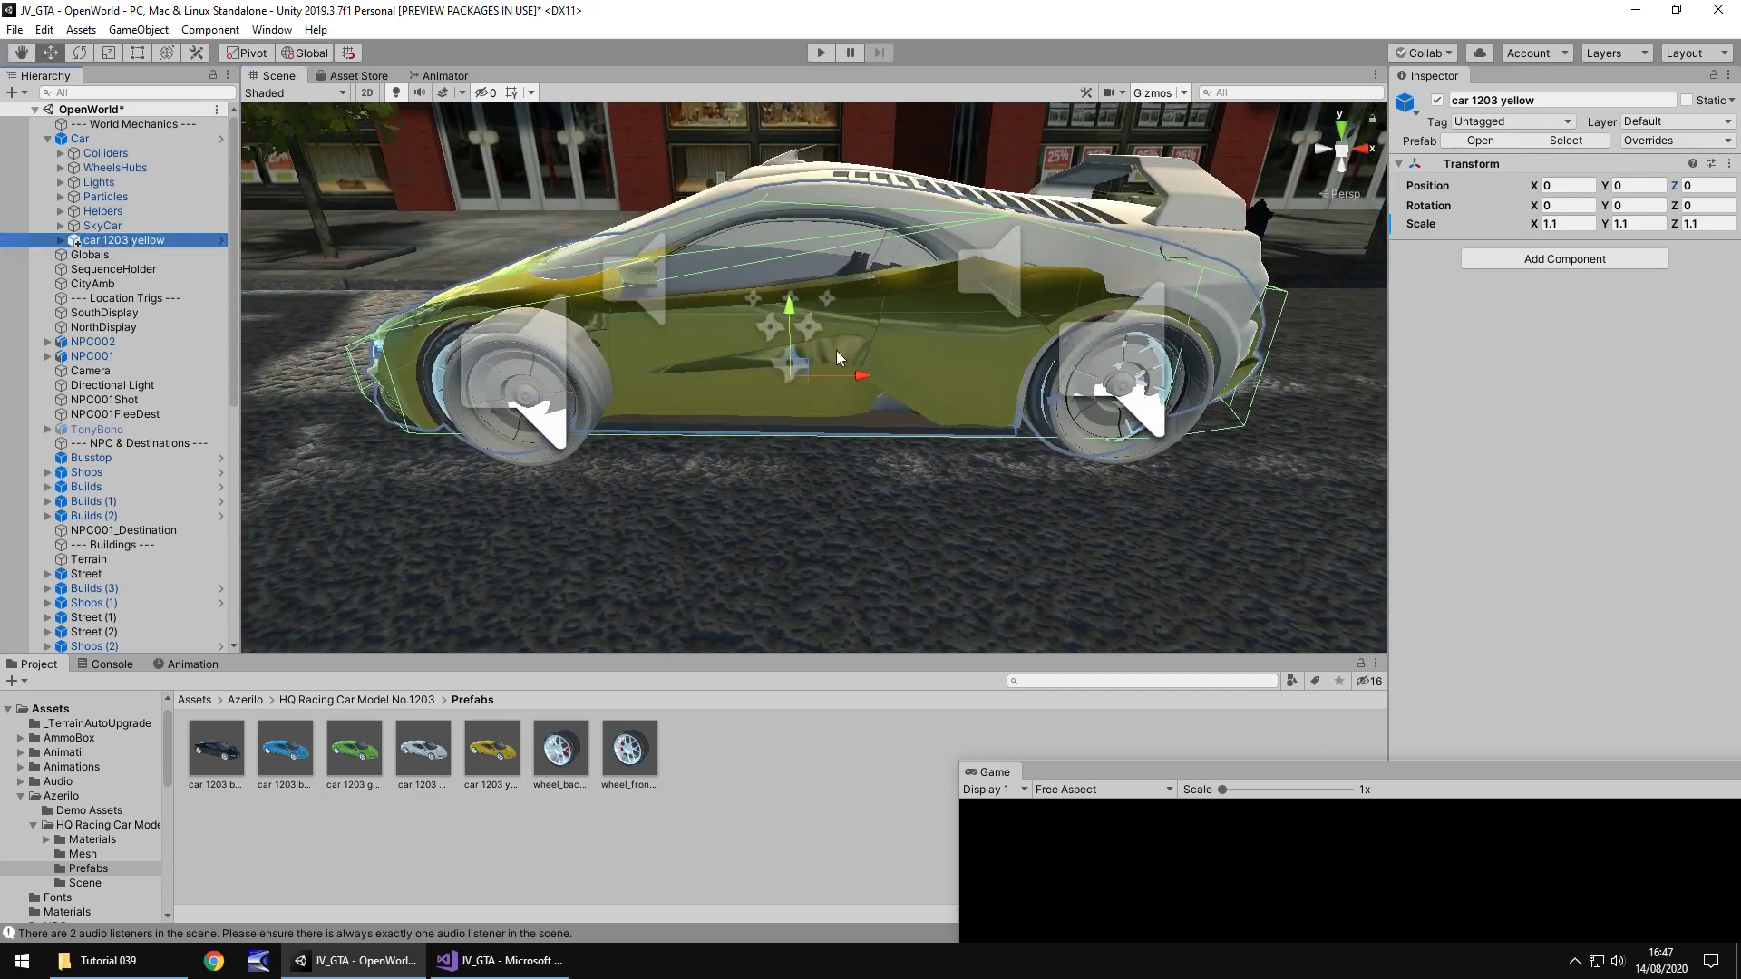
{"action": "left_click_drag", "start_coordinate": [858, 374], "coordinate": [875, 385]}
{"action": "scroll", "coordinate": [776, 408], "scroll_direction": "up", "scroll_amount": 5}
{"action": "middle_click_drag", "start_coordinate": [916, 544], "coordinate": [835, 392]}
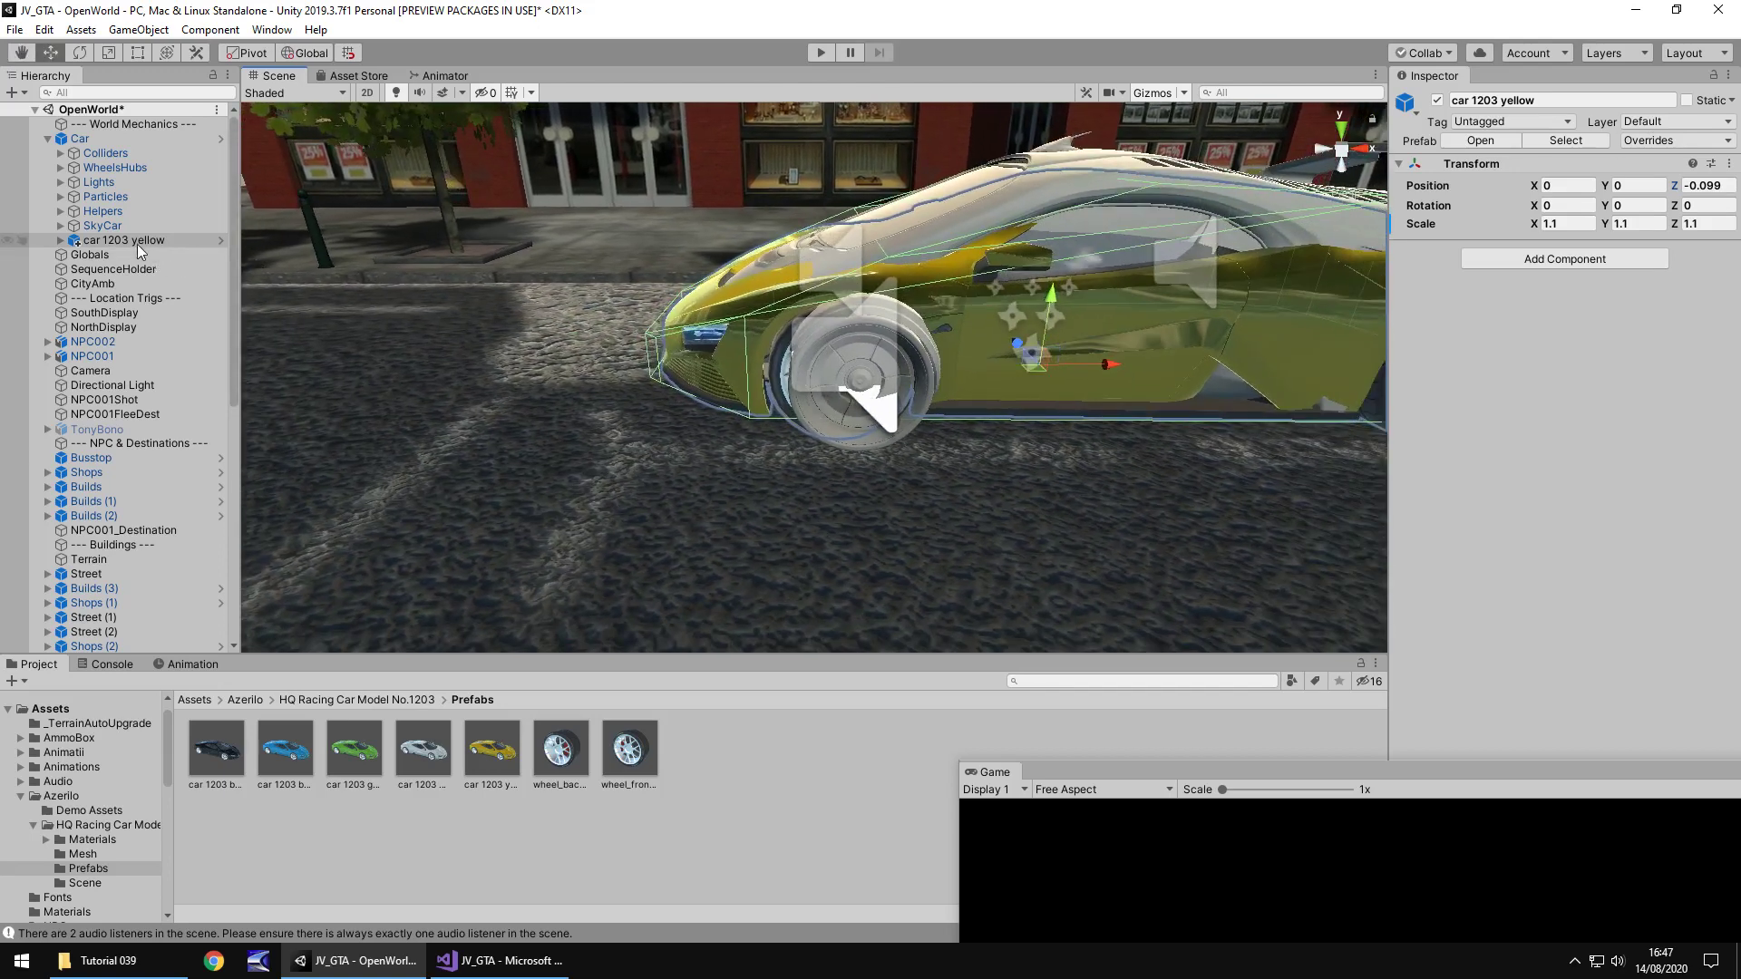
- Set the yellow car model's Z scale to 1.05 and nudge it to a Z position of about -0.111
{"action": "left_click", "coordinate": [1570, 224]}
{"action": "type", "text": "1"}
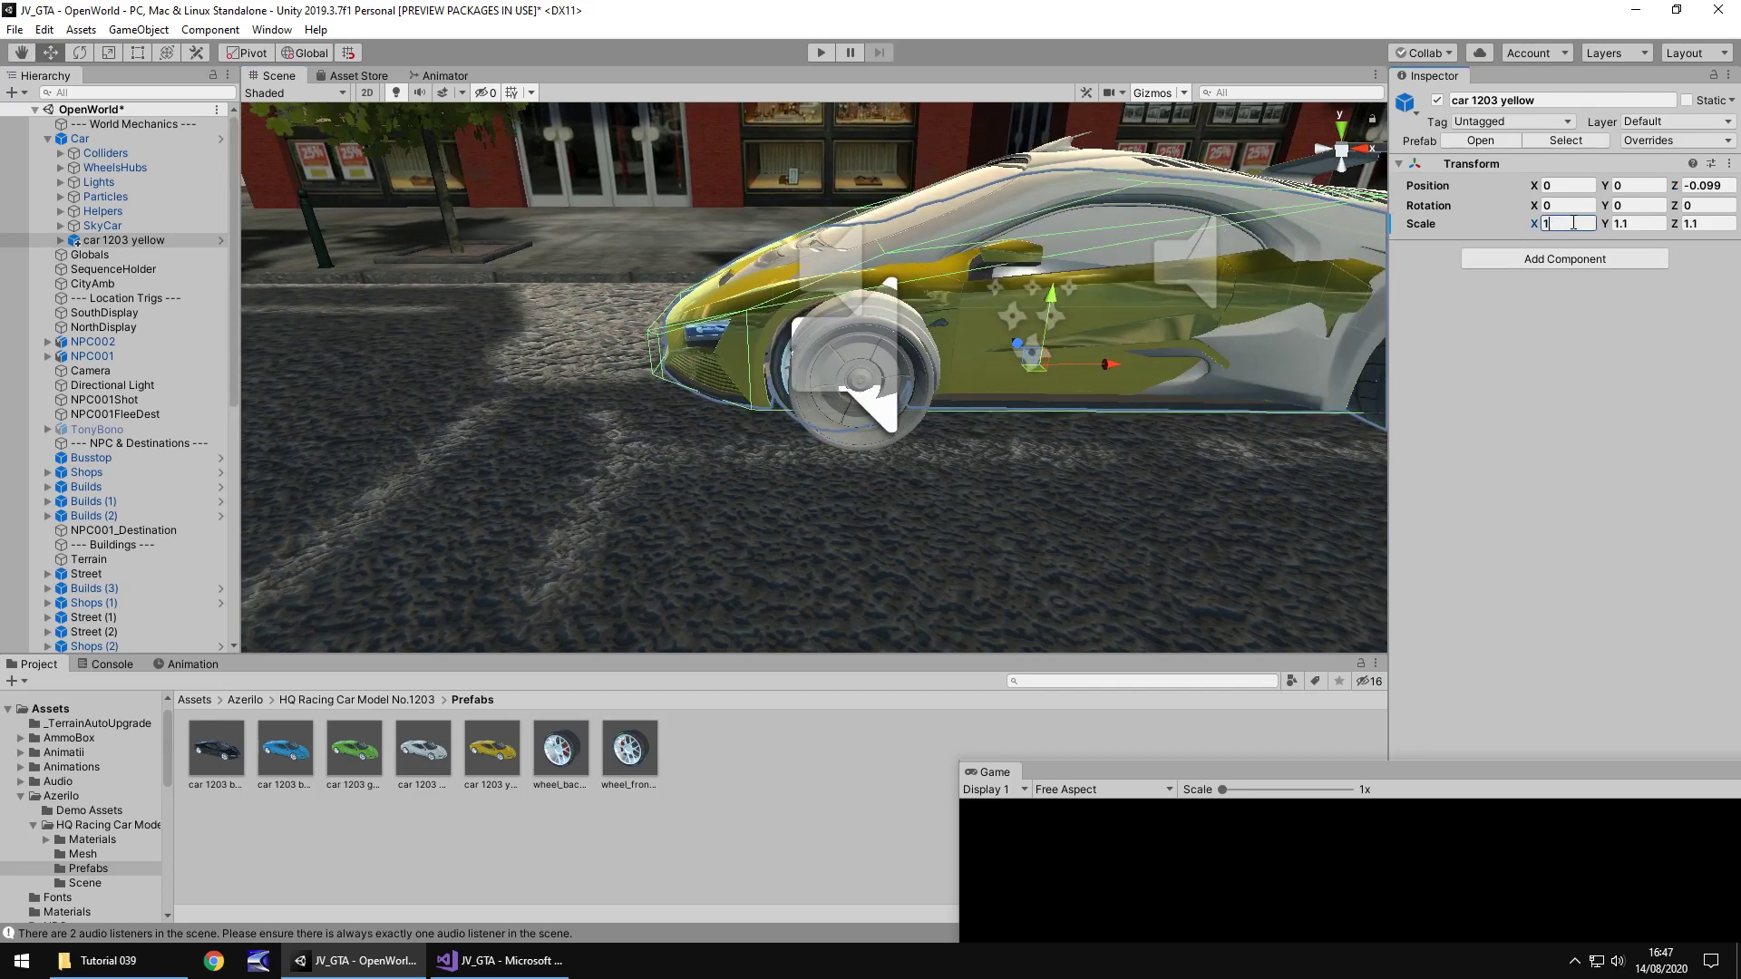
{"action": "key", "text": "Escape"}
{"action": "left_click", "coordinate": [1710, 222]}
{"action": "type", "text": "1.05"}
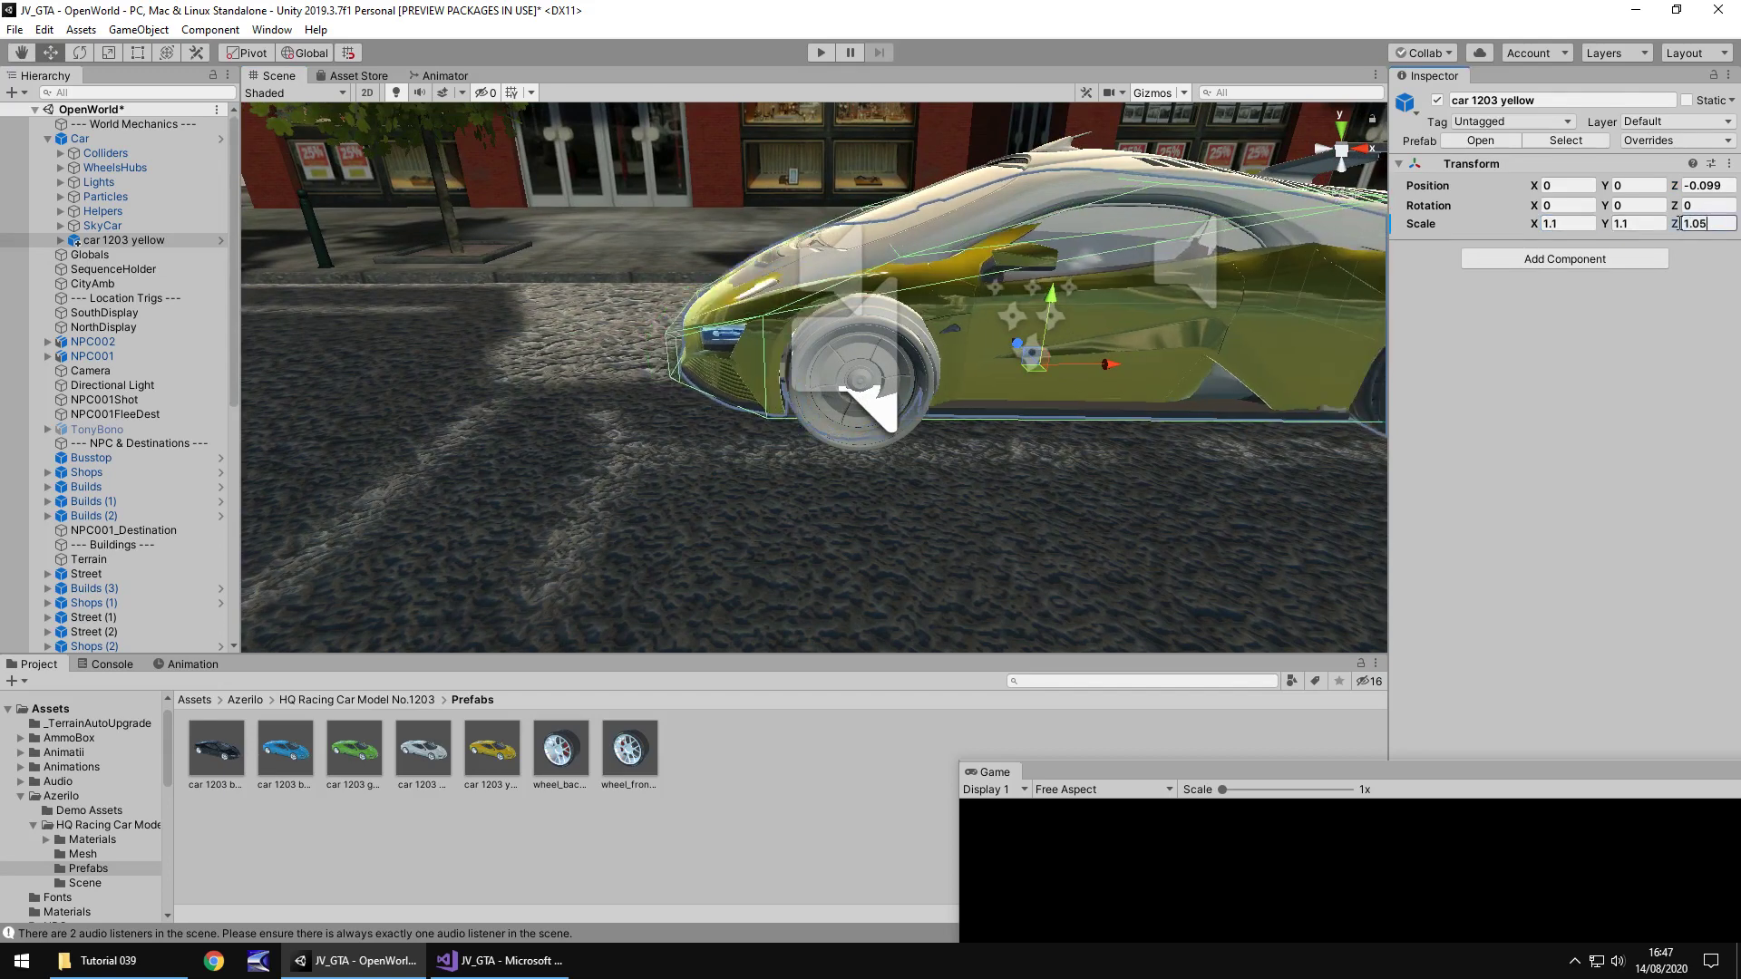
{"action": "middle_click_drag", "start_coordinate": [1107, 402], "coordinate": [898, 373]}
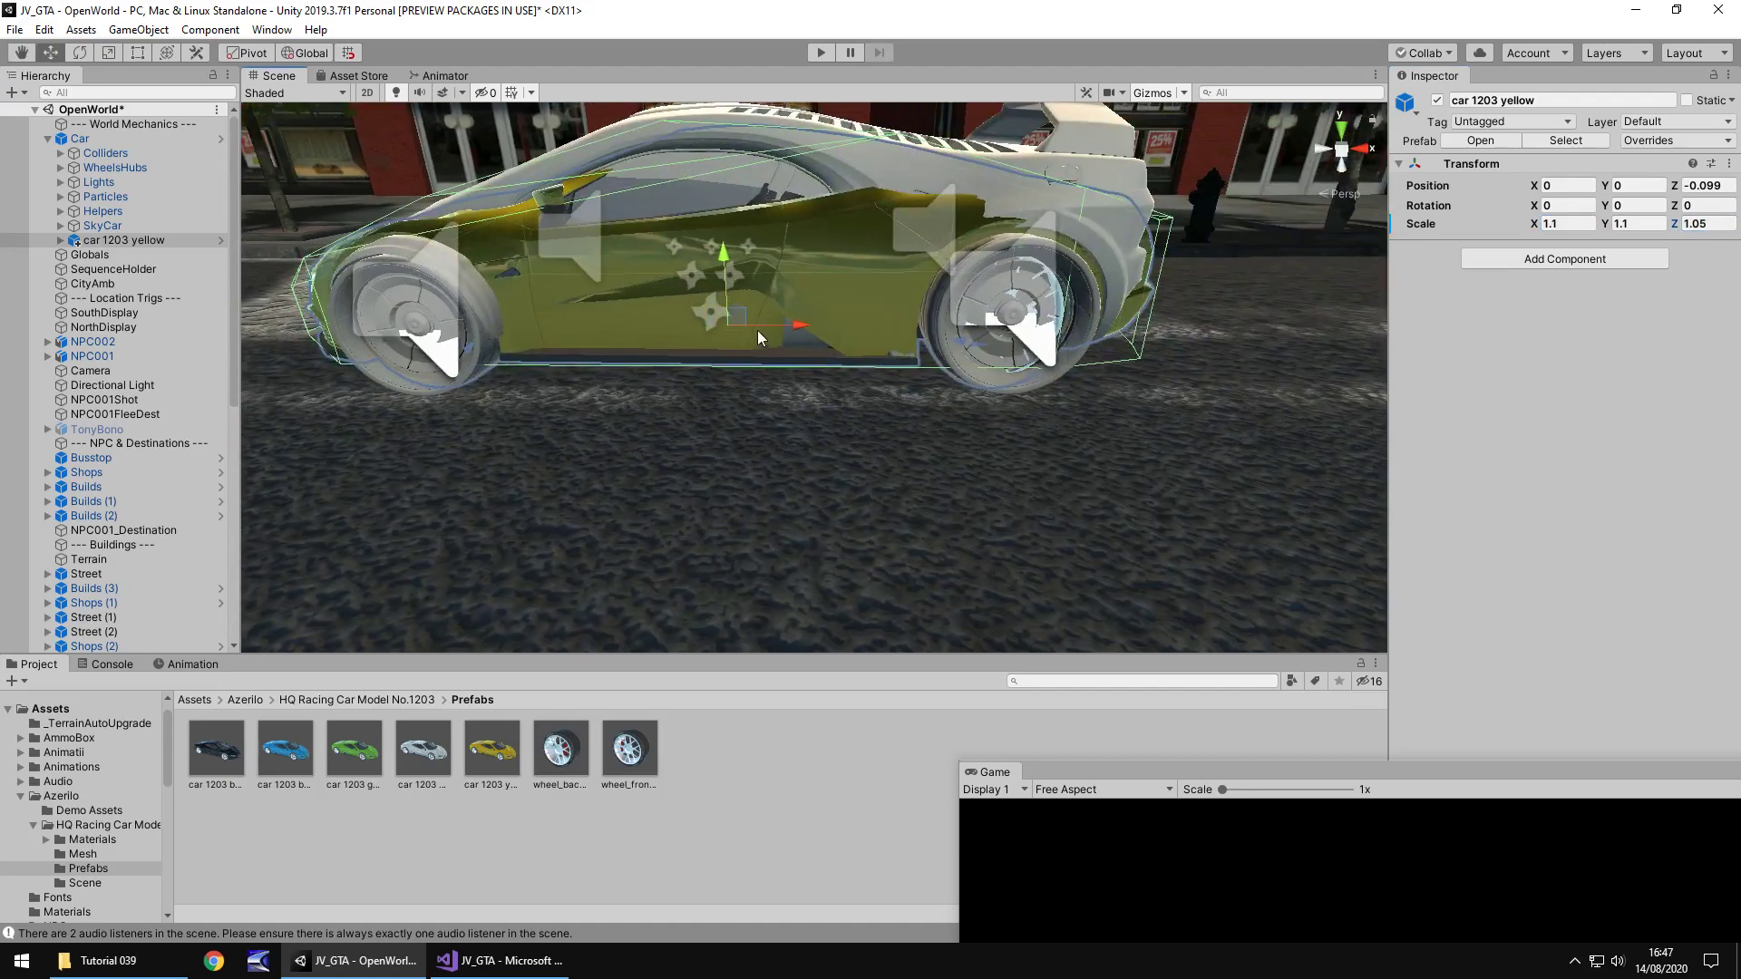
{"action": "left_click_drag", "start_coordinate": [796, 319], "coordinate": [798, 319]}
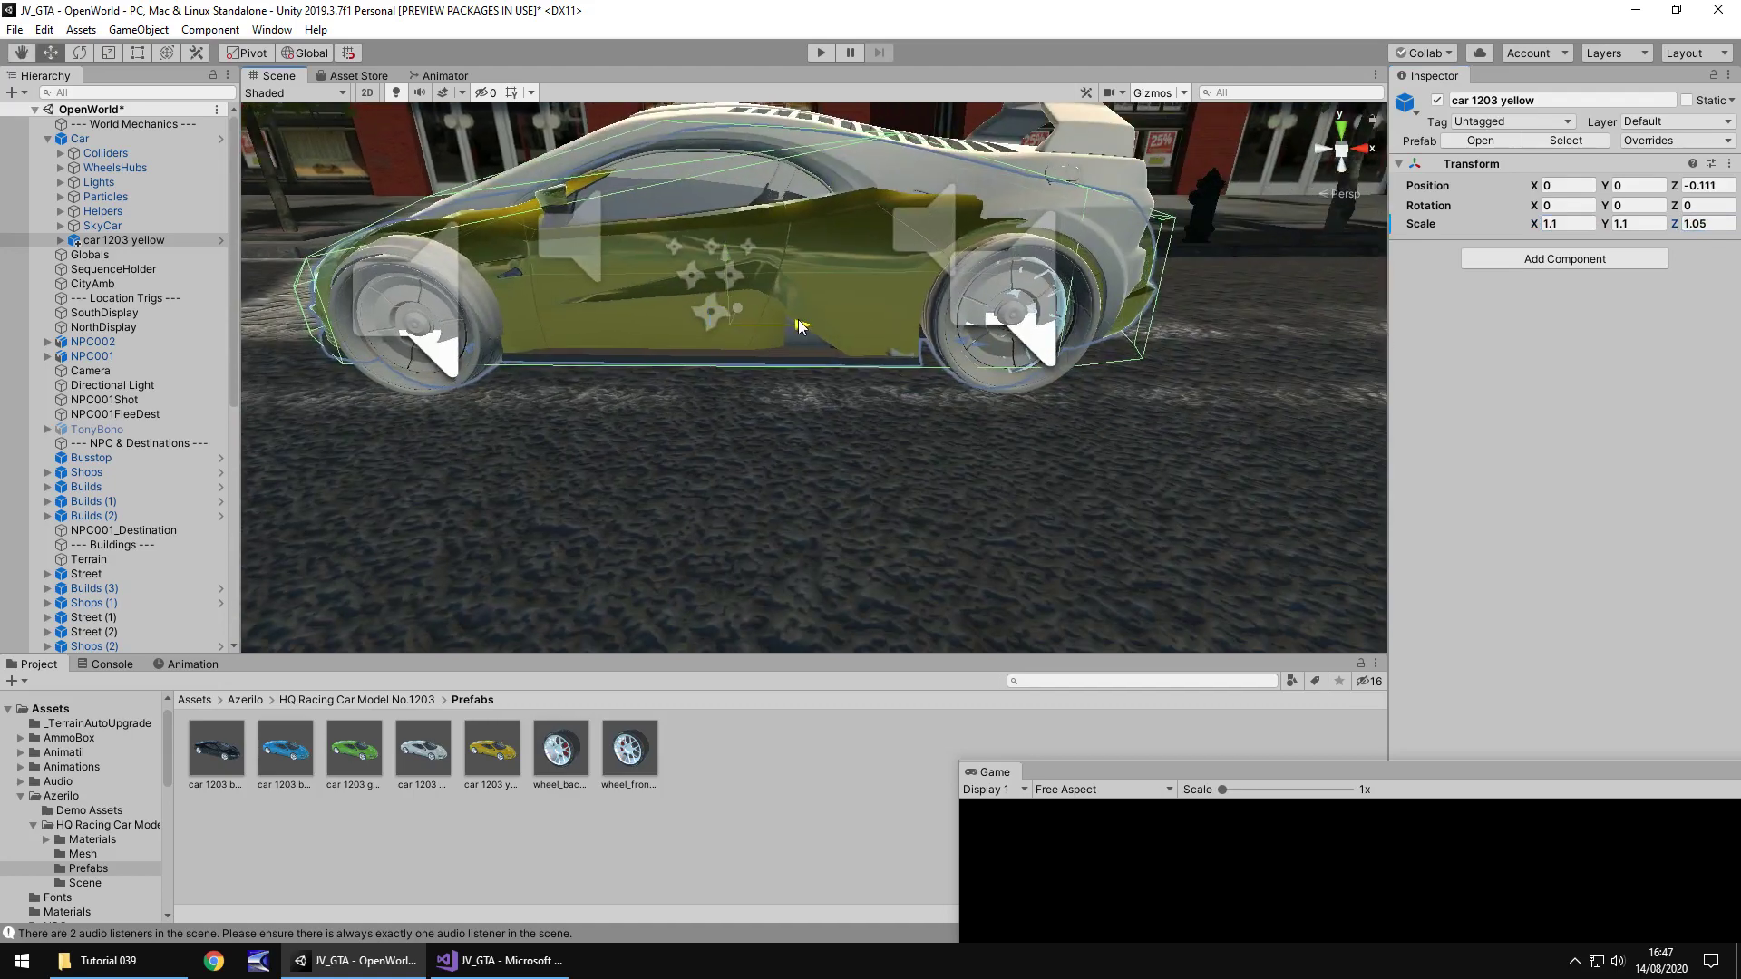
{"action": "middle_click_drag", "start_coordinate": [684, 318], "coordinate": [780, 329]}
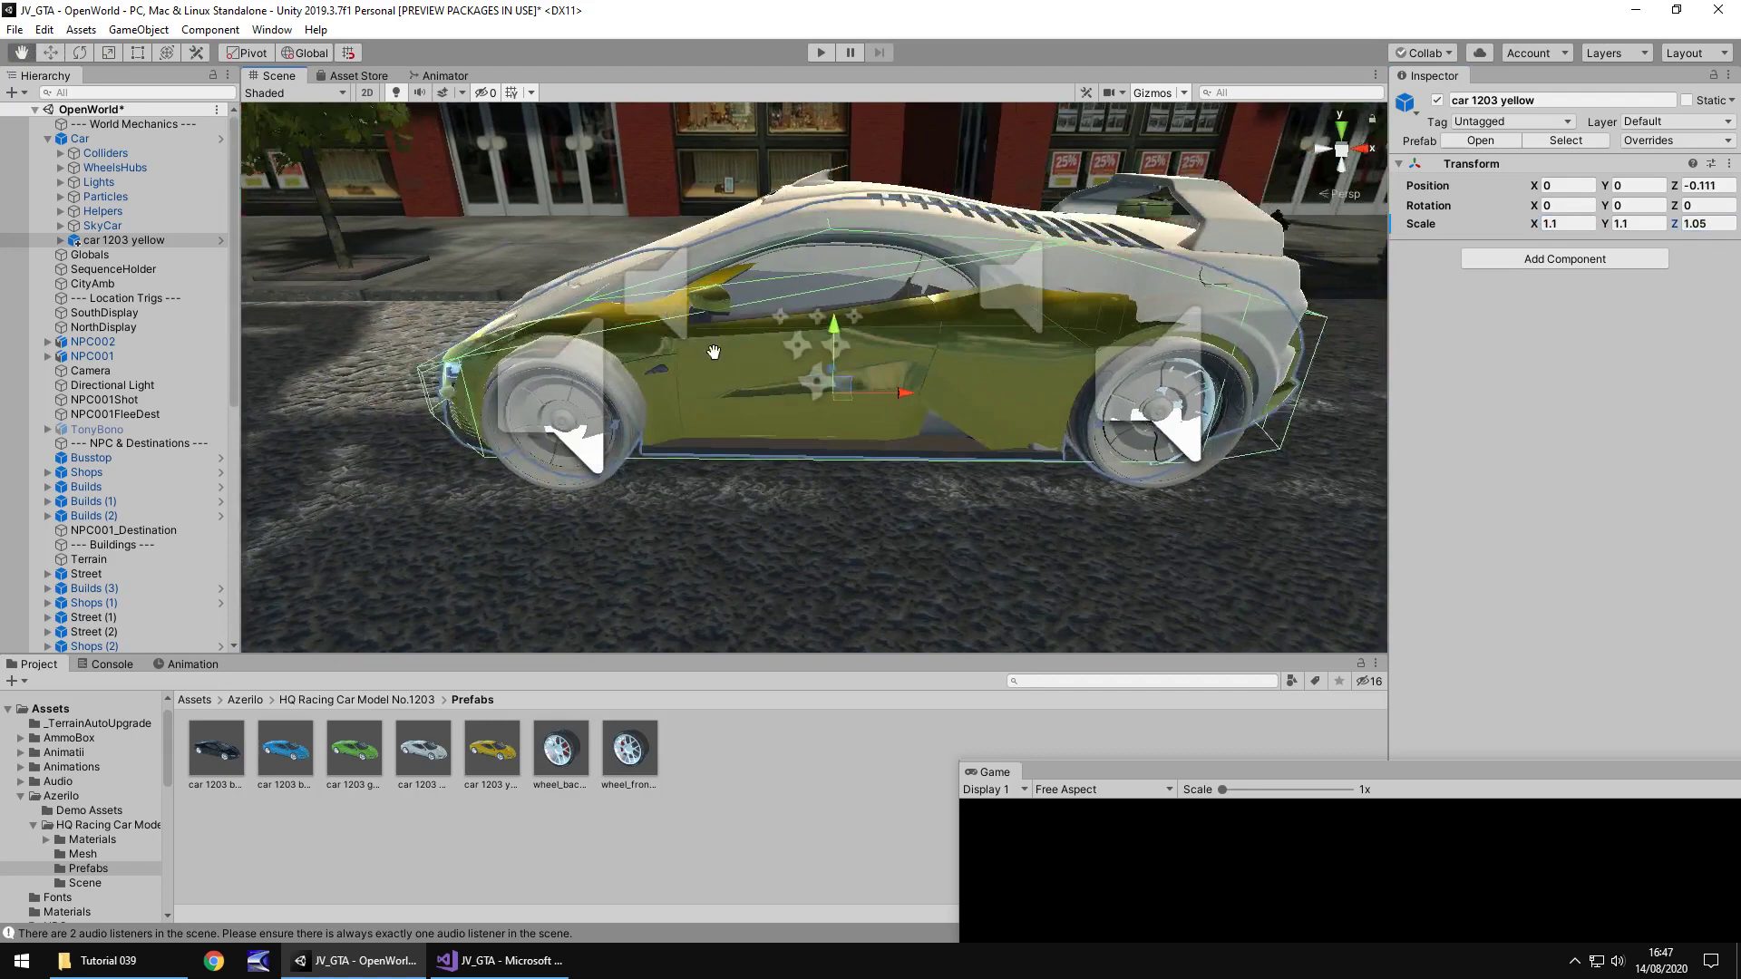
- Run the scene briefly in Play mode to check how the yellow car model moves with the Car, then stop
{"action": "left_click_drag", "start_coordinate": [713, 352], "coordinate": [889, 362], "text": "alt"}
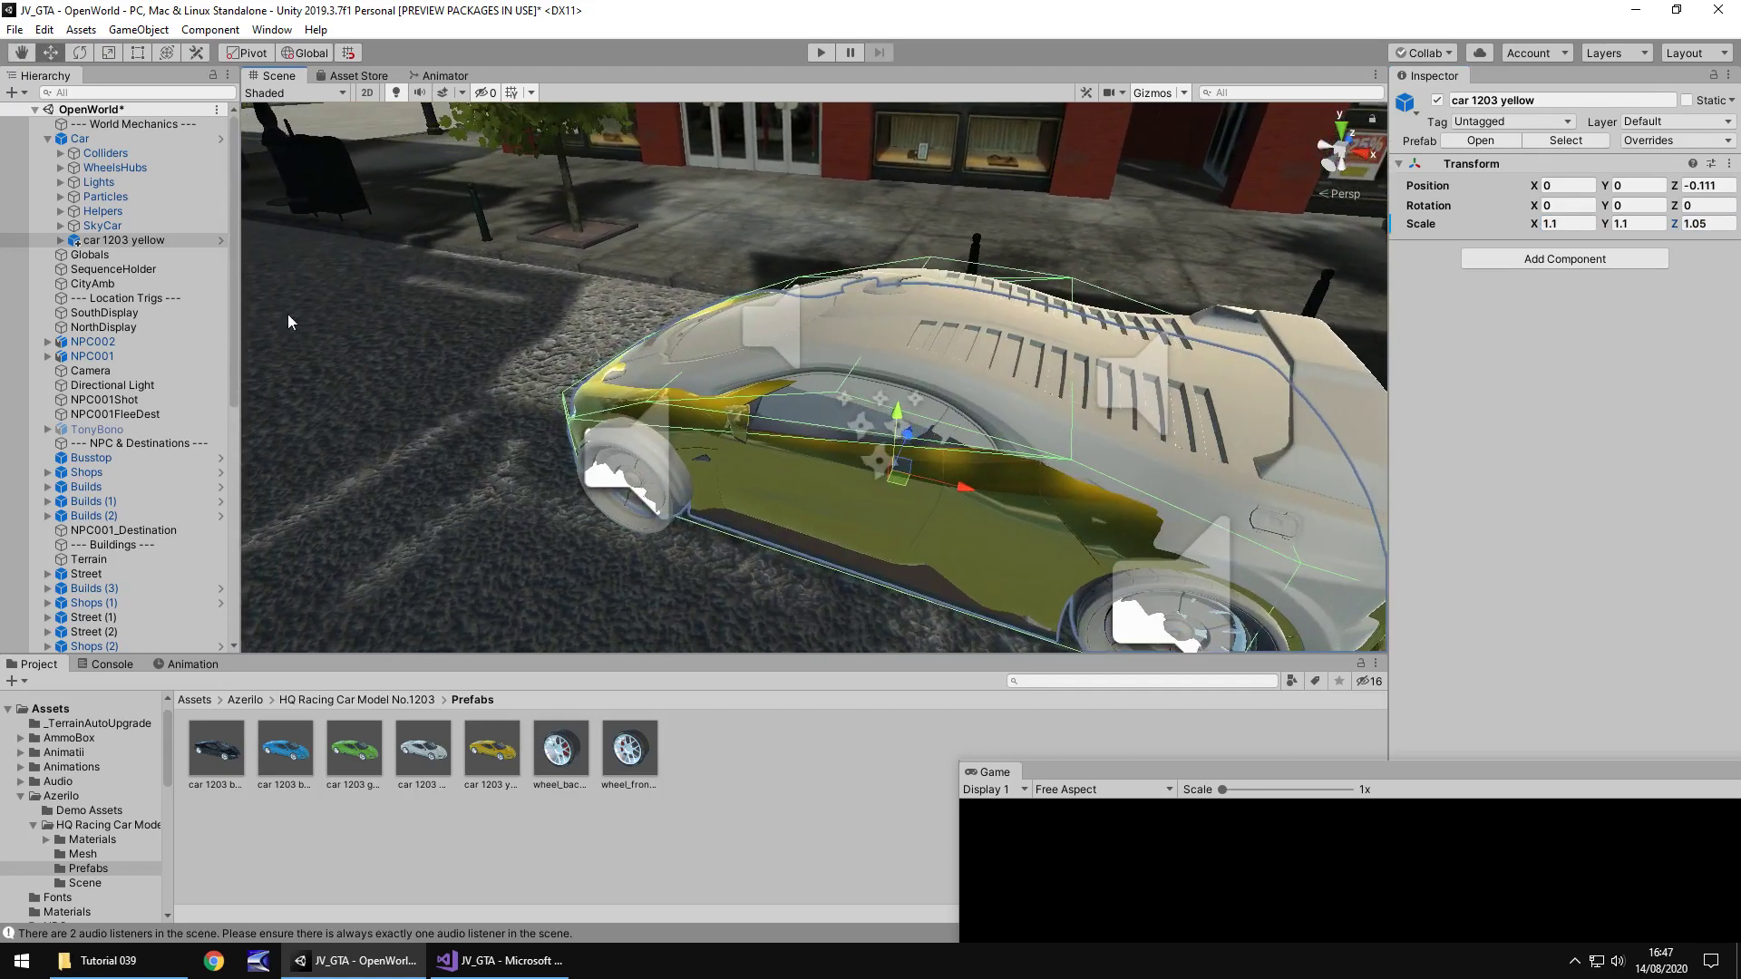
{"action": "left_click", "coordinate": [821, 53]}
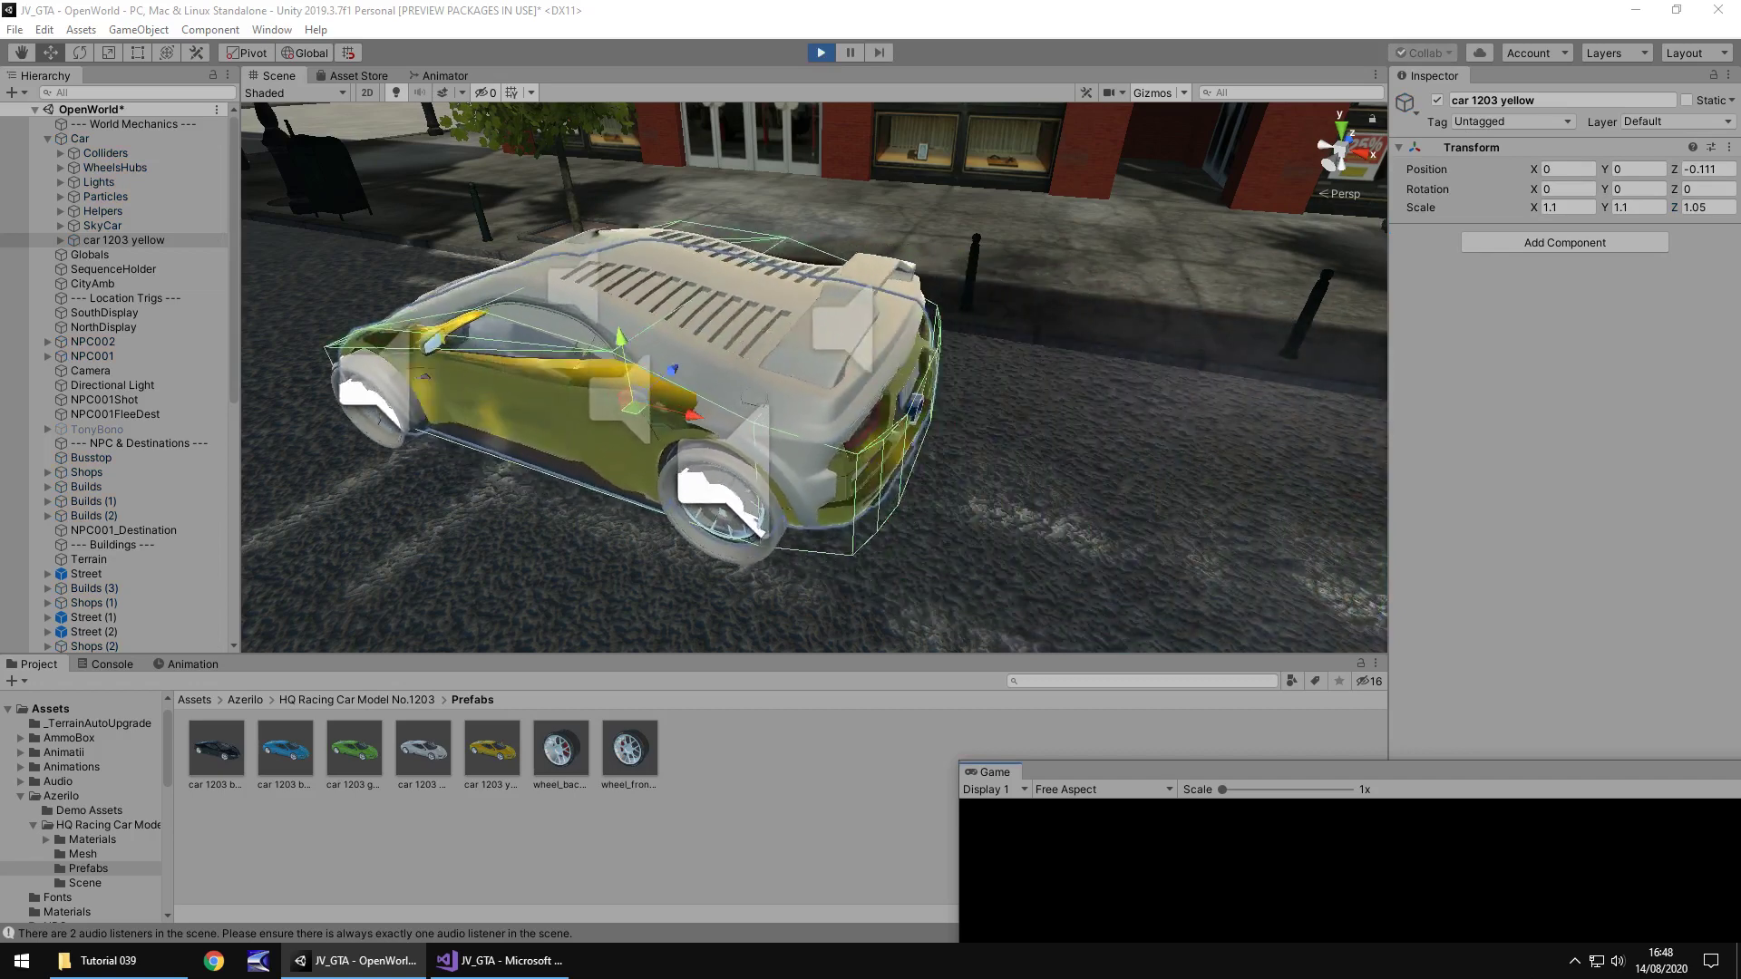
{"action": "key", "text": "ctrl+p"}
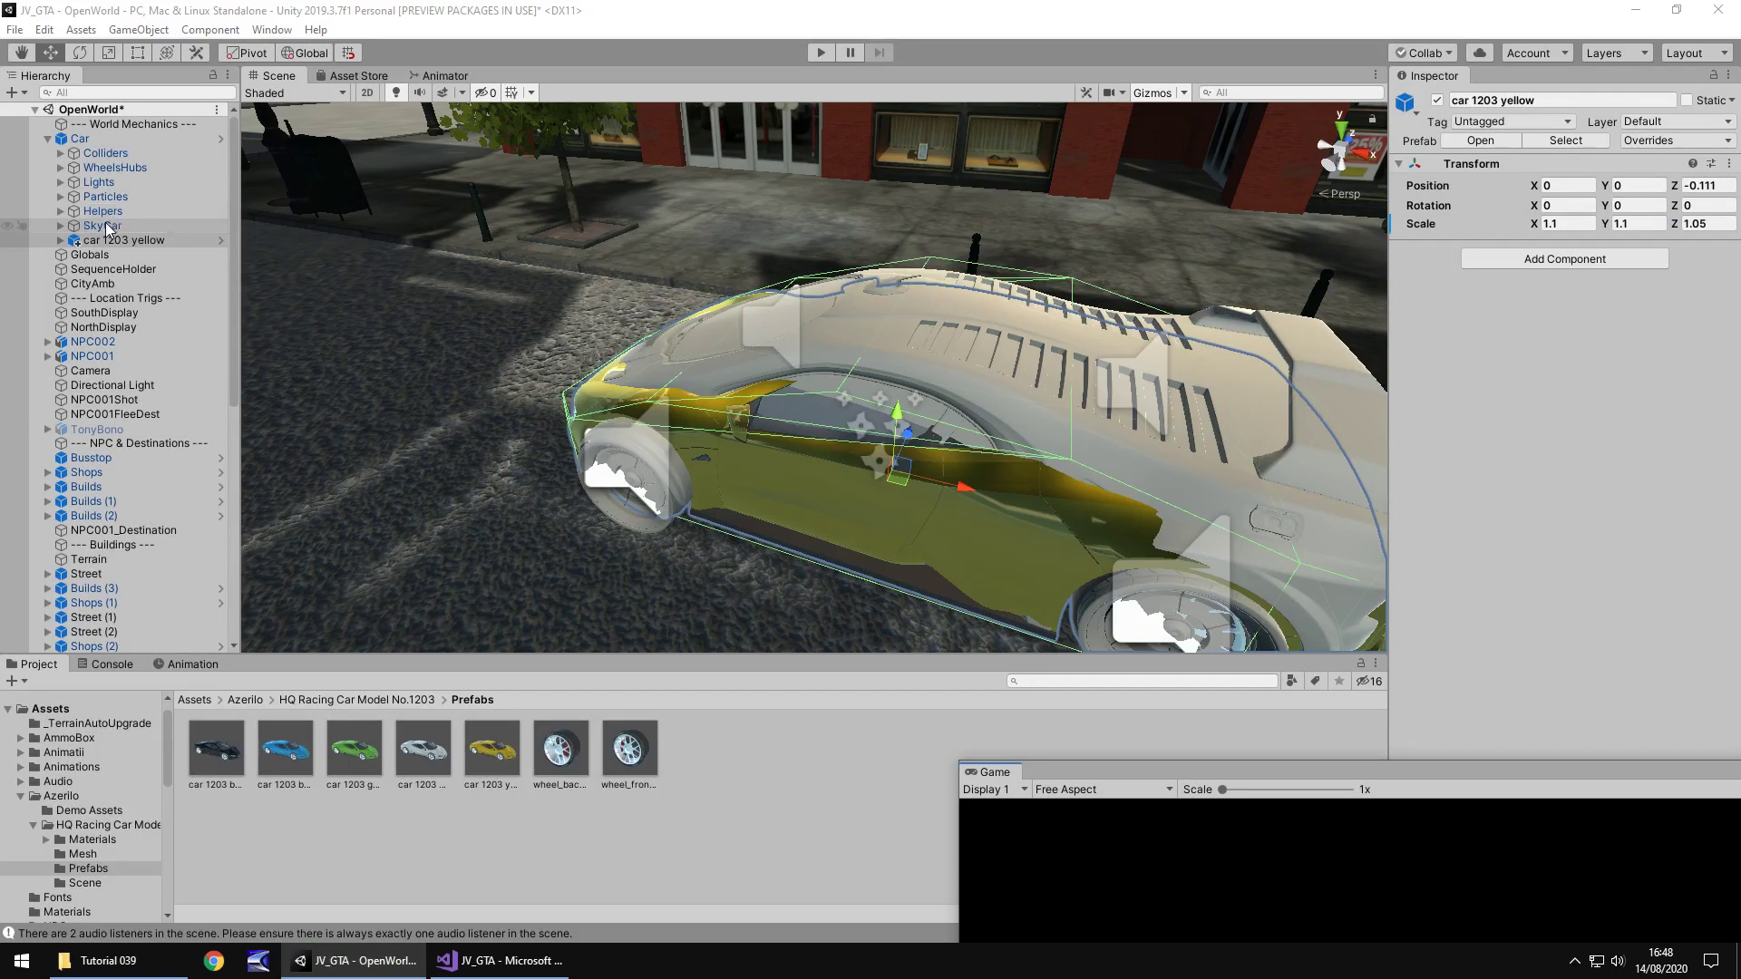
- Deactivate the SkyCar parts from SkyCarBody through SkyCarSuspensionFrontRight, keeping the four SkyCar wheels active
{"action": "left_click", "coordinate": [60, 226]}
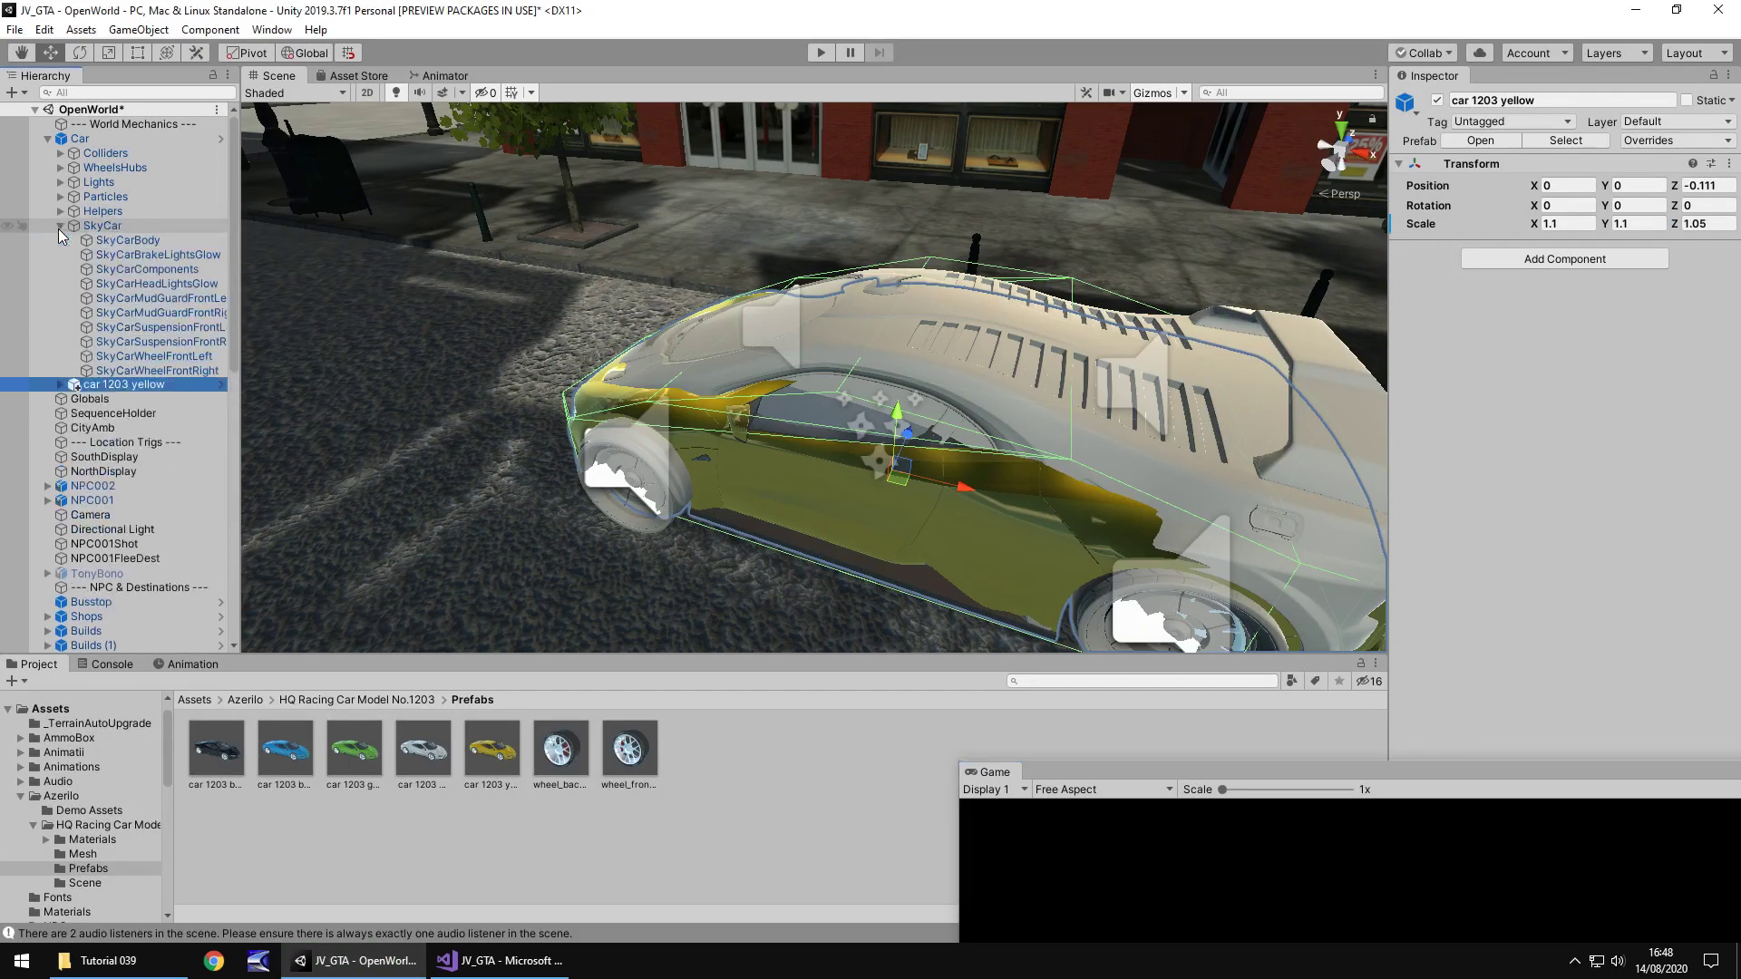
{"action": "left_click", "coordinate": [177, 342]}
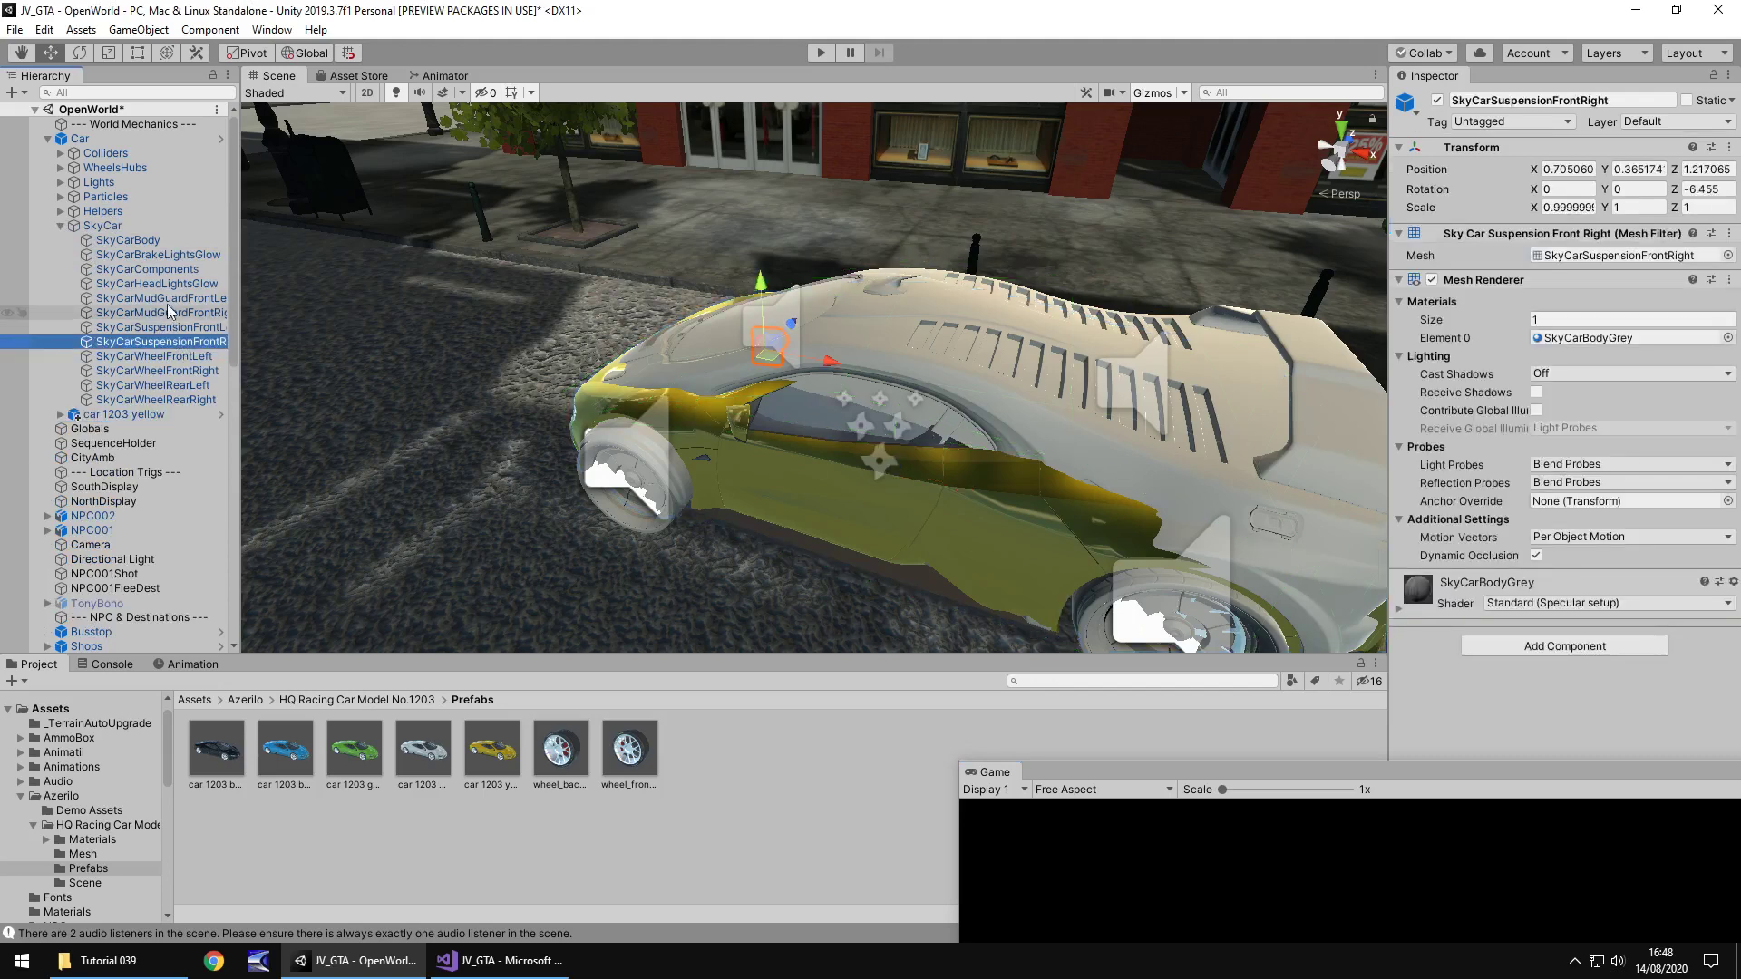
{"action": "left_click", "coordinate": [156, 241], "text": "shift"}
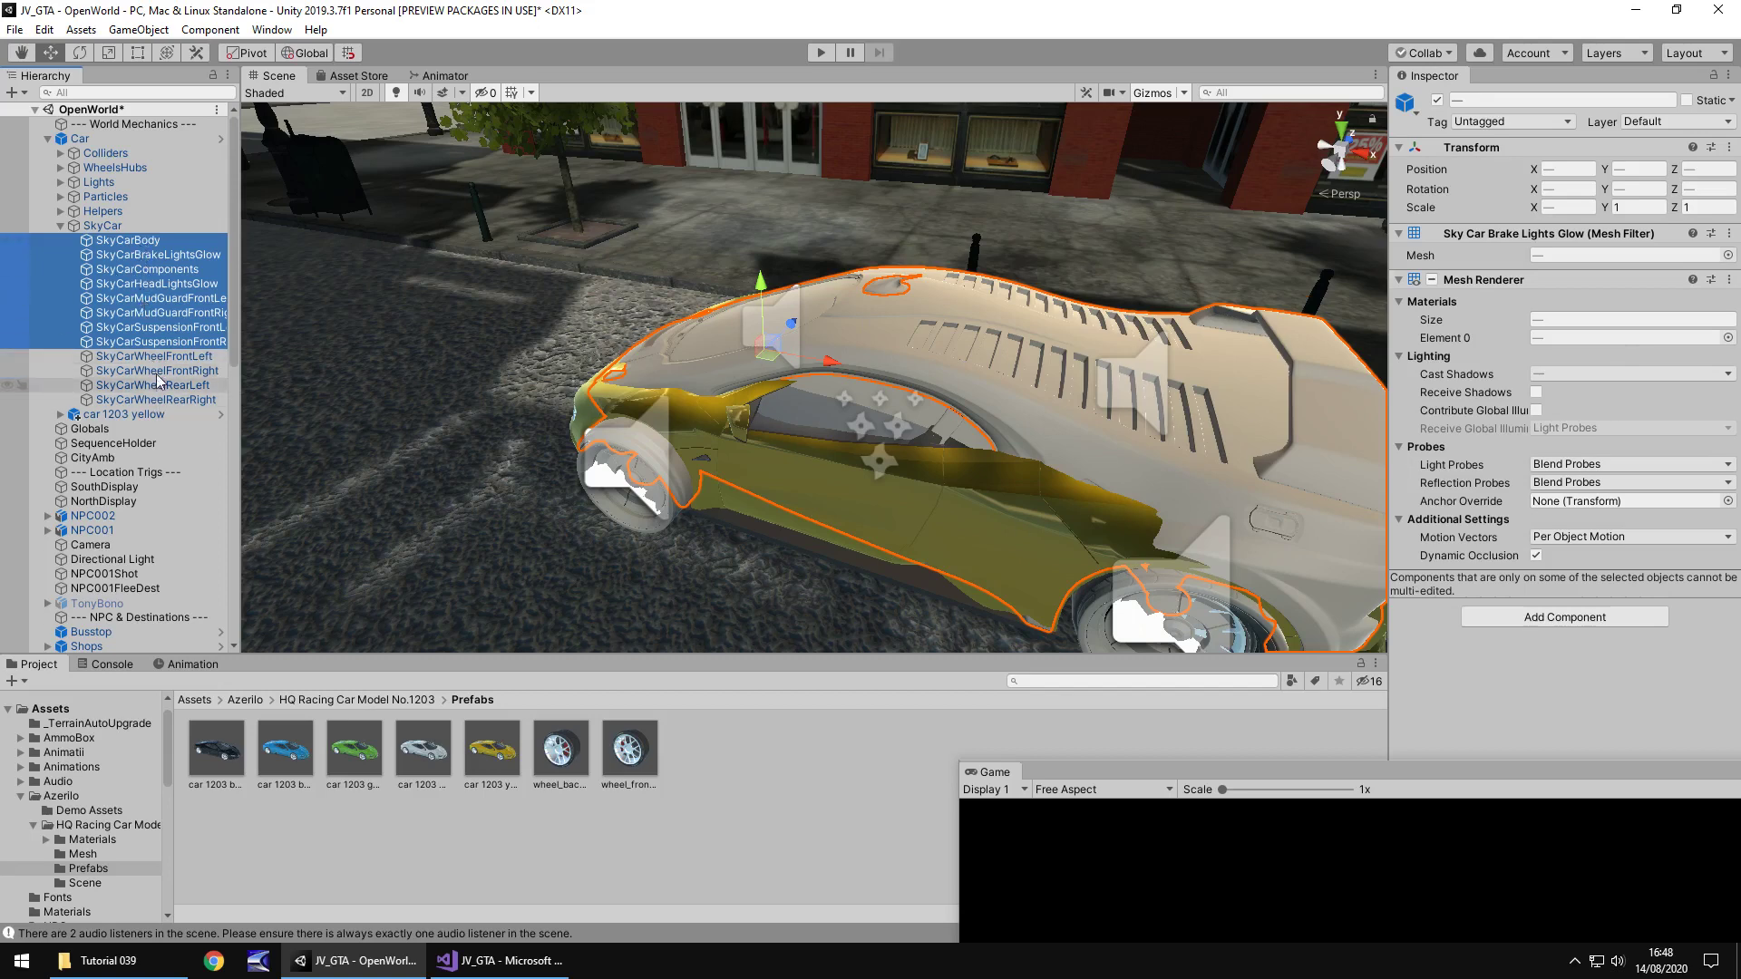
{"action": "left_click", "coordinate": [1437, 100]}
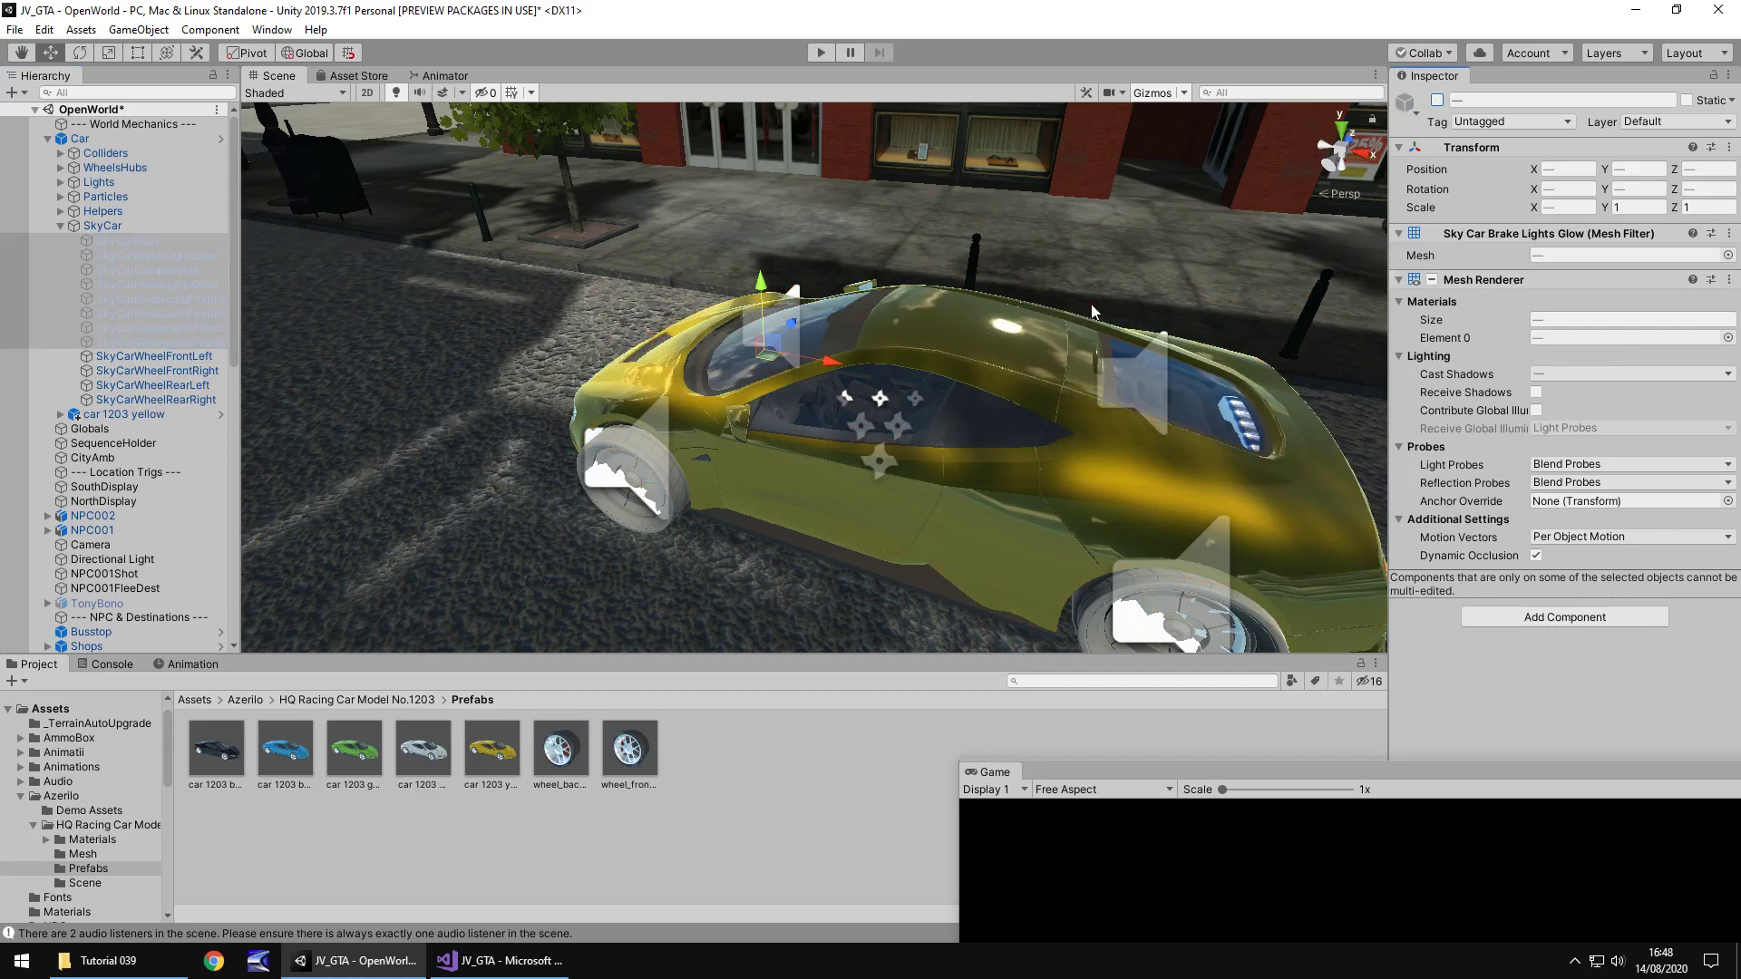
{"action": "middle_click_drag", "start_coordinate": [1090, 302], "coordinate": [1084, 257]}
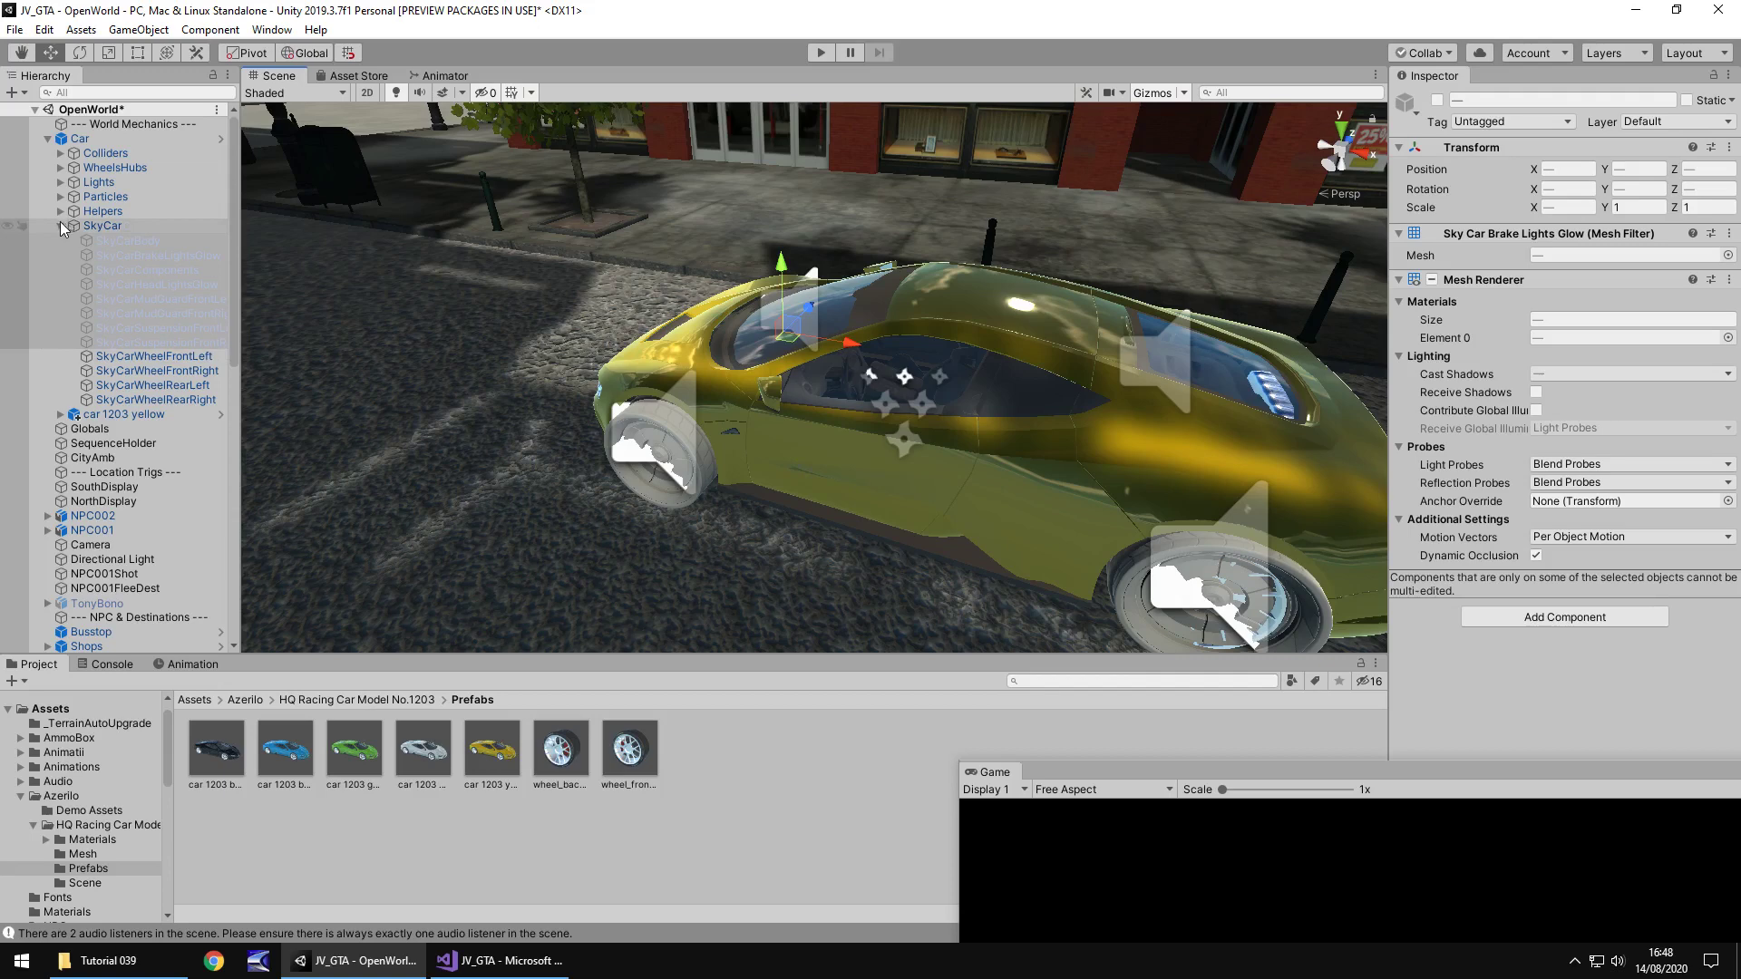
- Expand the parts of car 1203 yellow and unpack its prefab
{"action": "left_click", "coordinate": [66, 417]}
{"action": "left_click", "coordinate": [60, 416]}
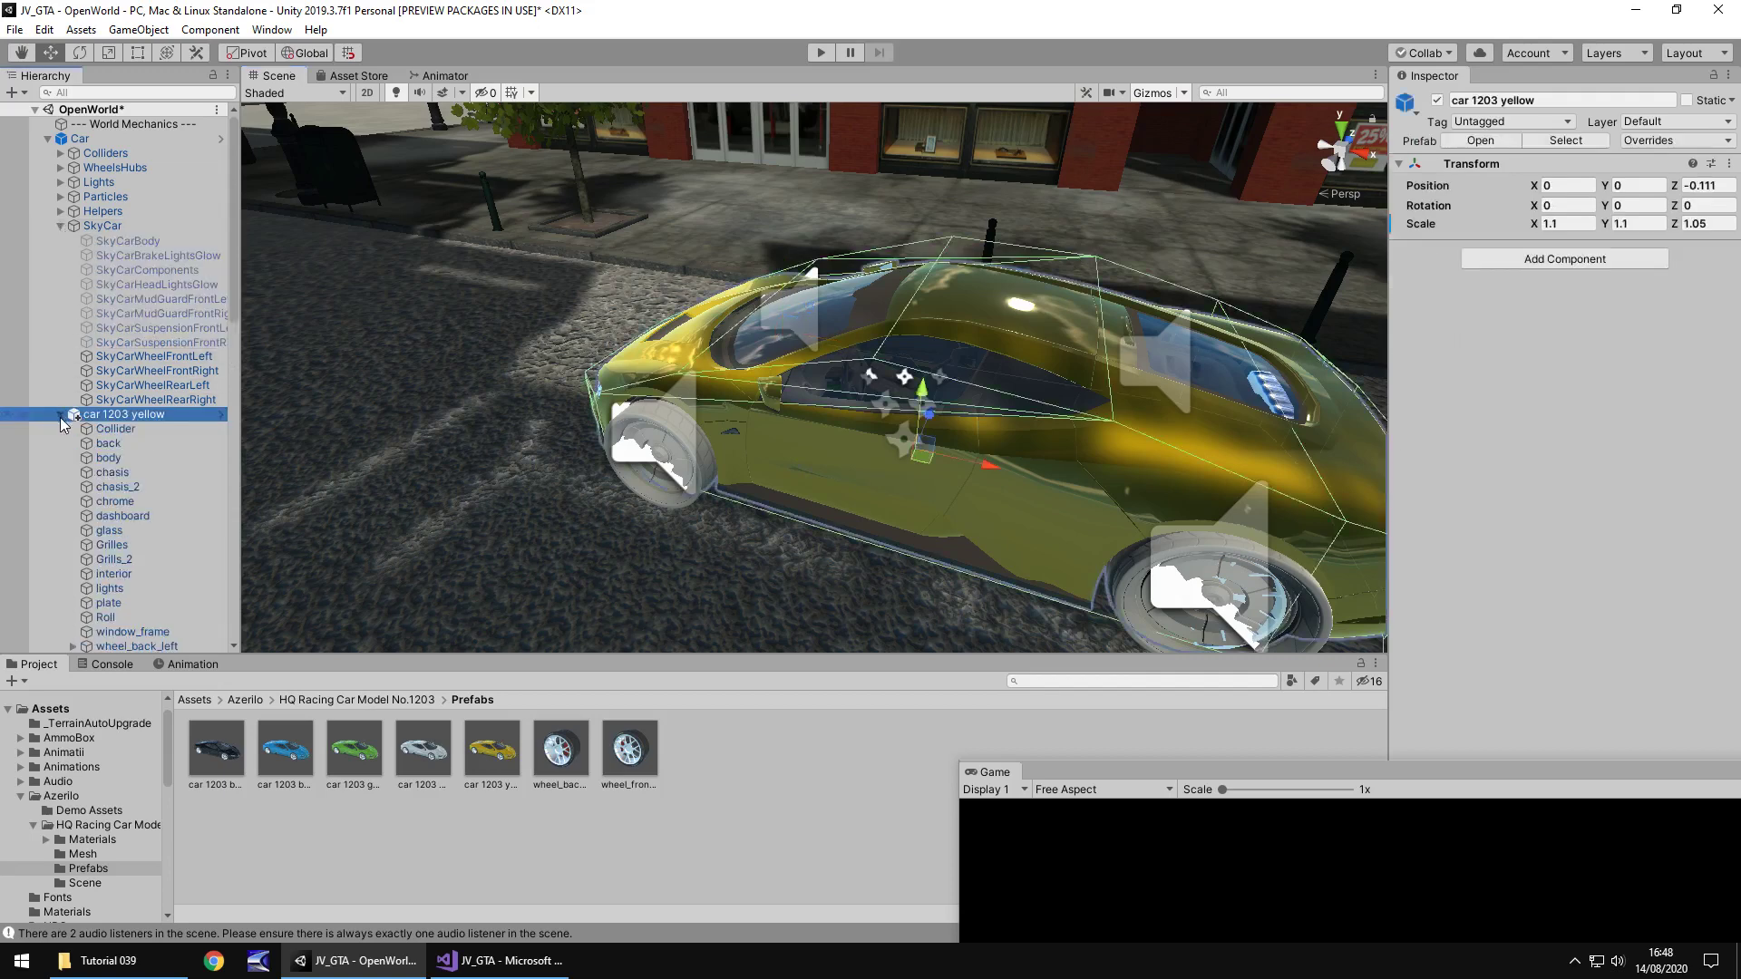
{"action": "scroll", "coordinate": [154, 421], "scroll_direction": "down", "scroll_amount": 4}
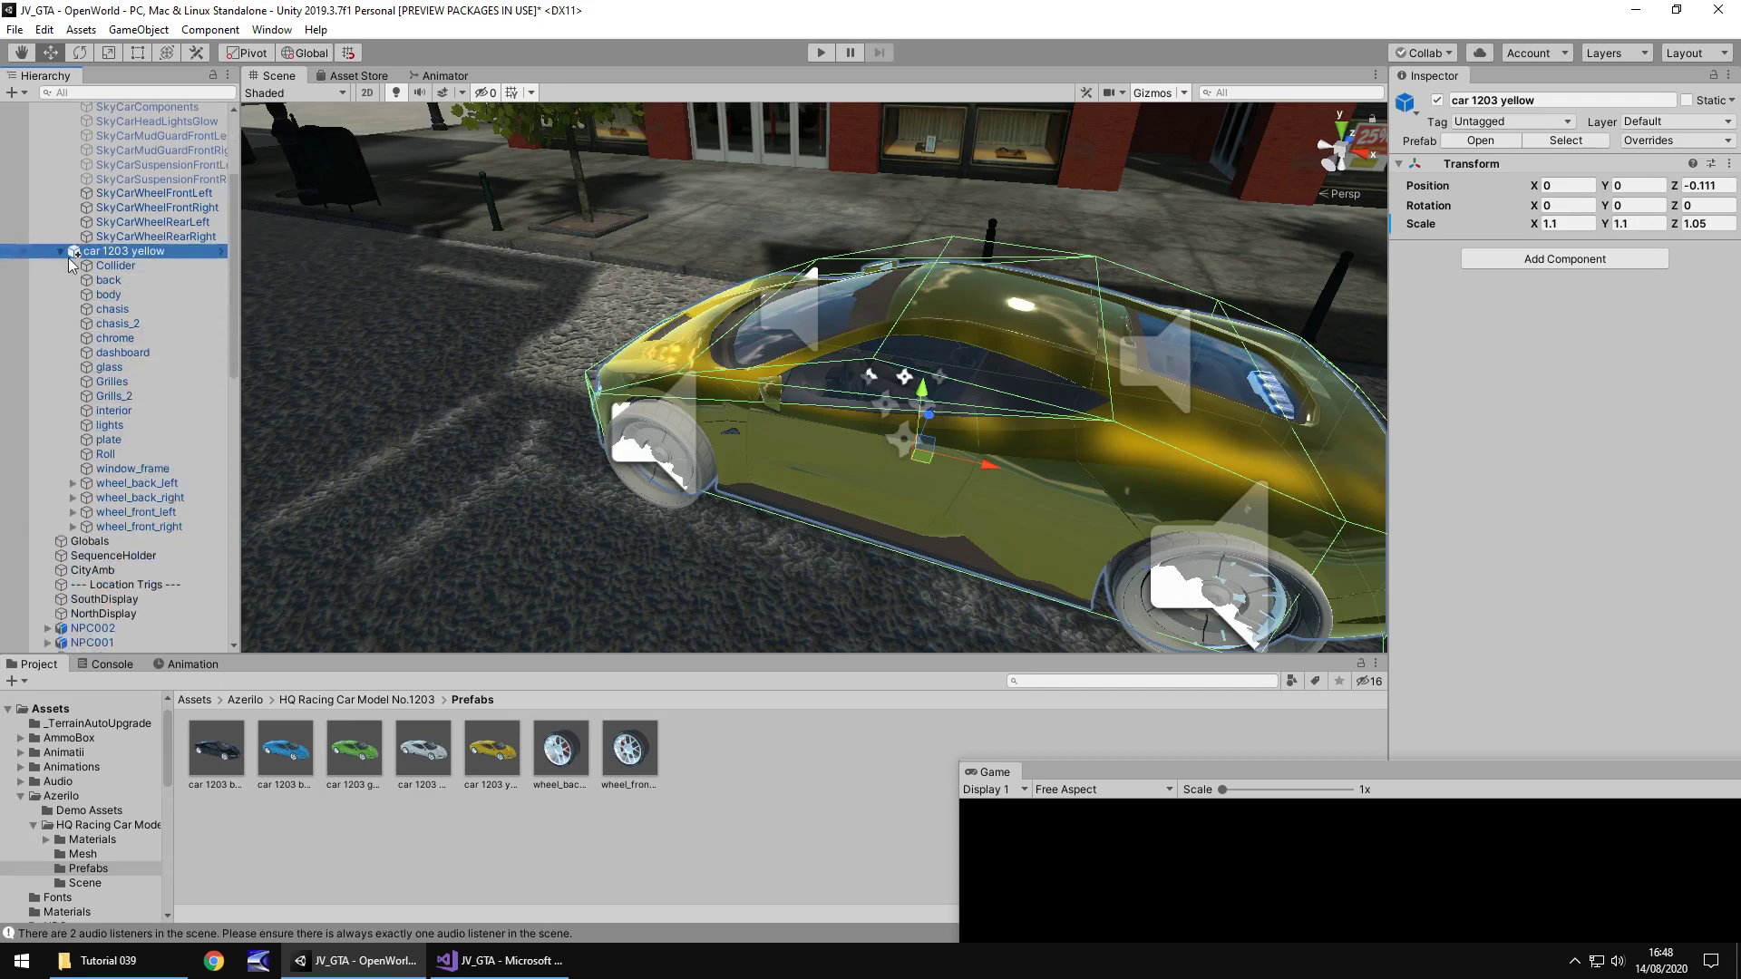
{"action": "right_click", "coordinate": [118, 253]}
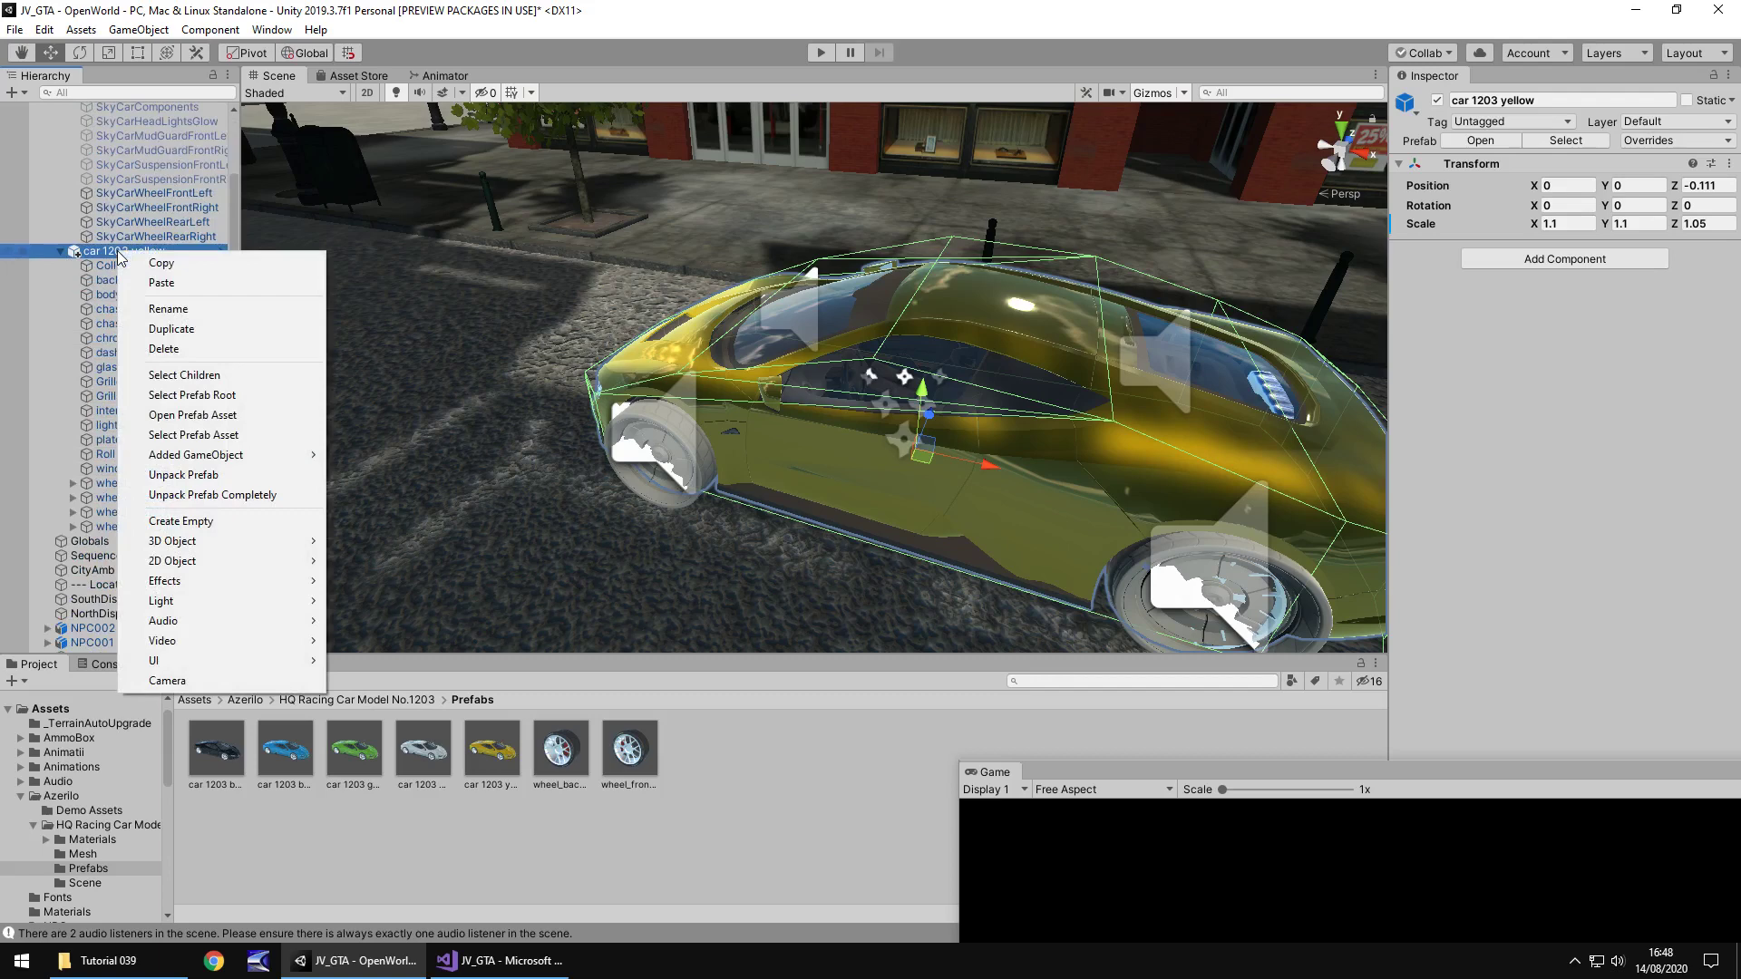
{"action": "left_click", "coordinate": [215, 475]}
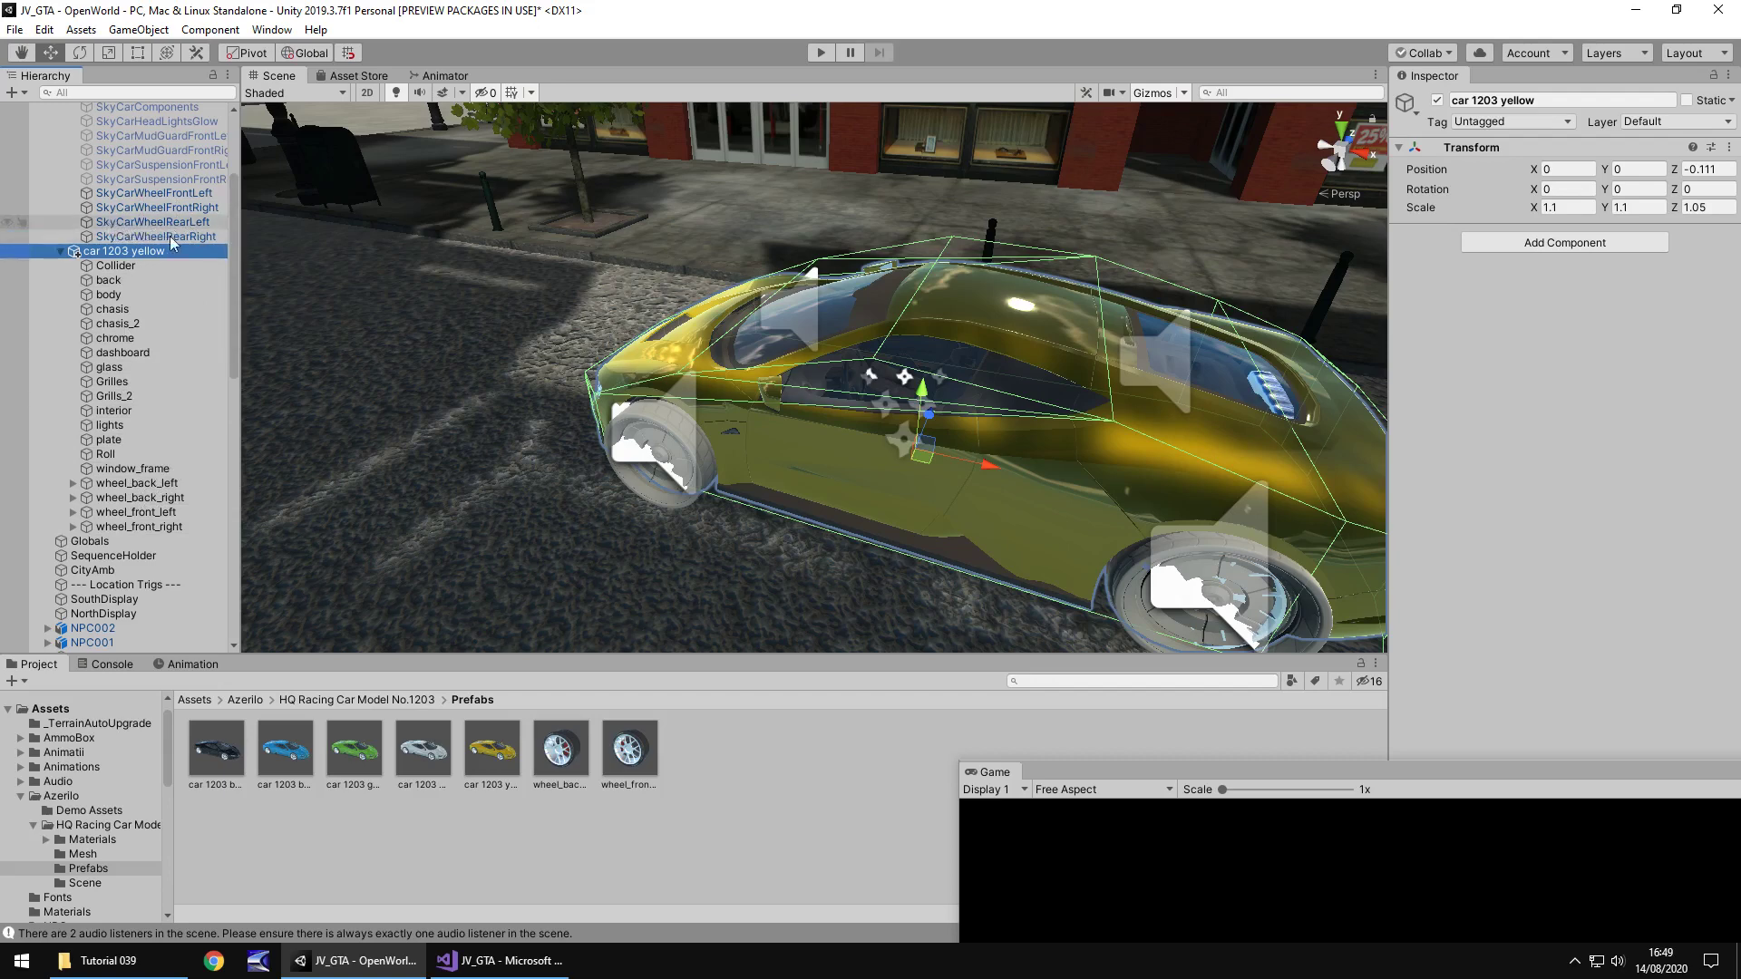
- Make wheel_front_left of the yellow car a child of SkyCarWheelFrontLeft
{"action": "left_click", "coordinate": [157, 515]}
{"action": "left_click_drag", "start_coordinate": [158, 522], "coordinate": [191, 227]}
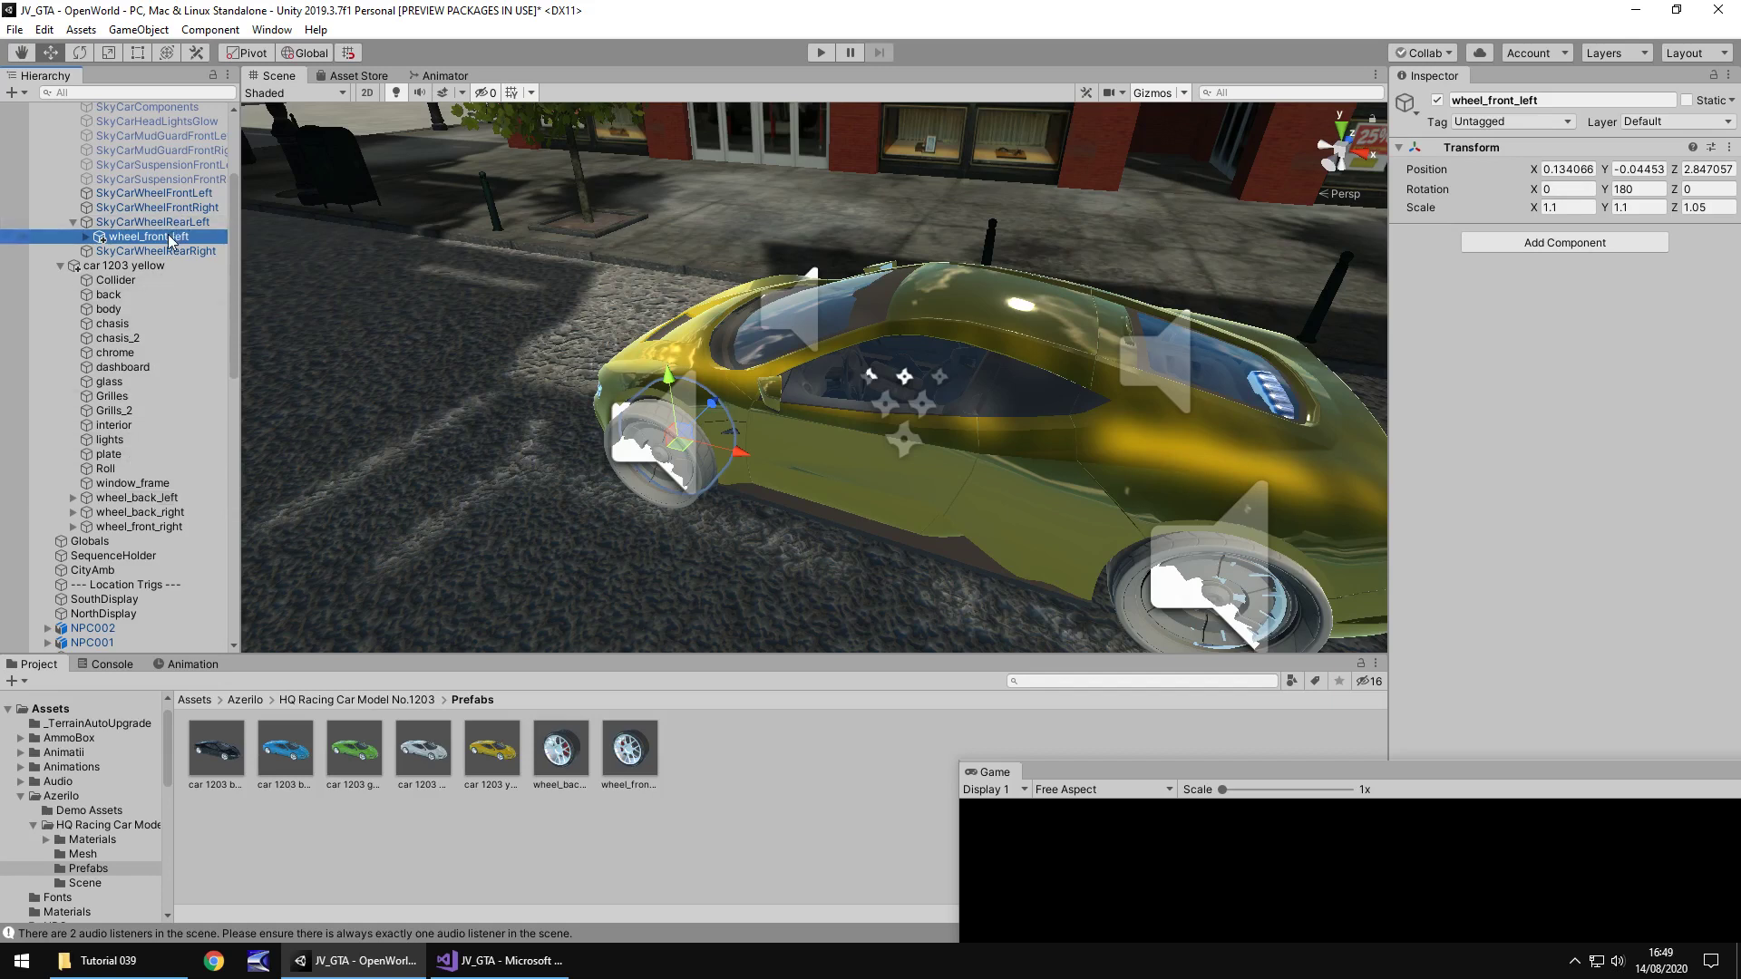
{"action": "left_click_drag", "start_coordinate": [169, 239], "coordinate": [164, 194]}
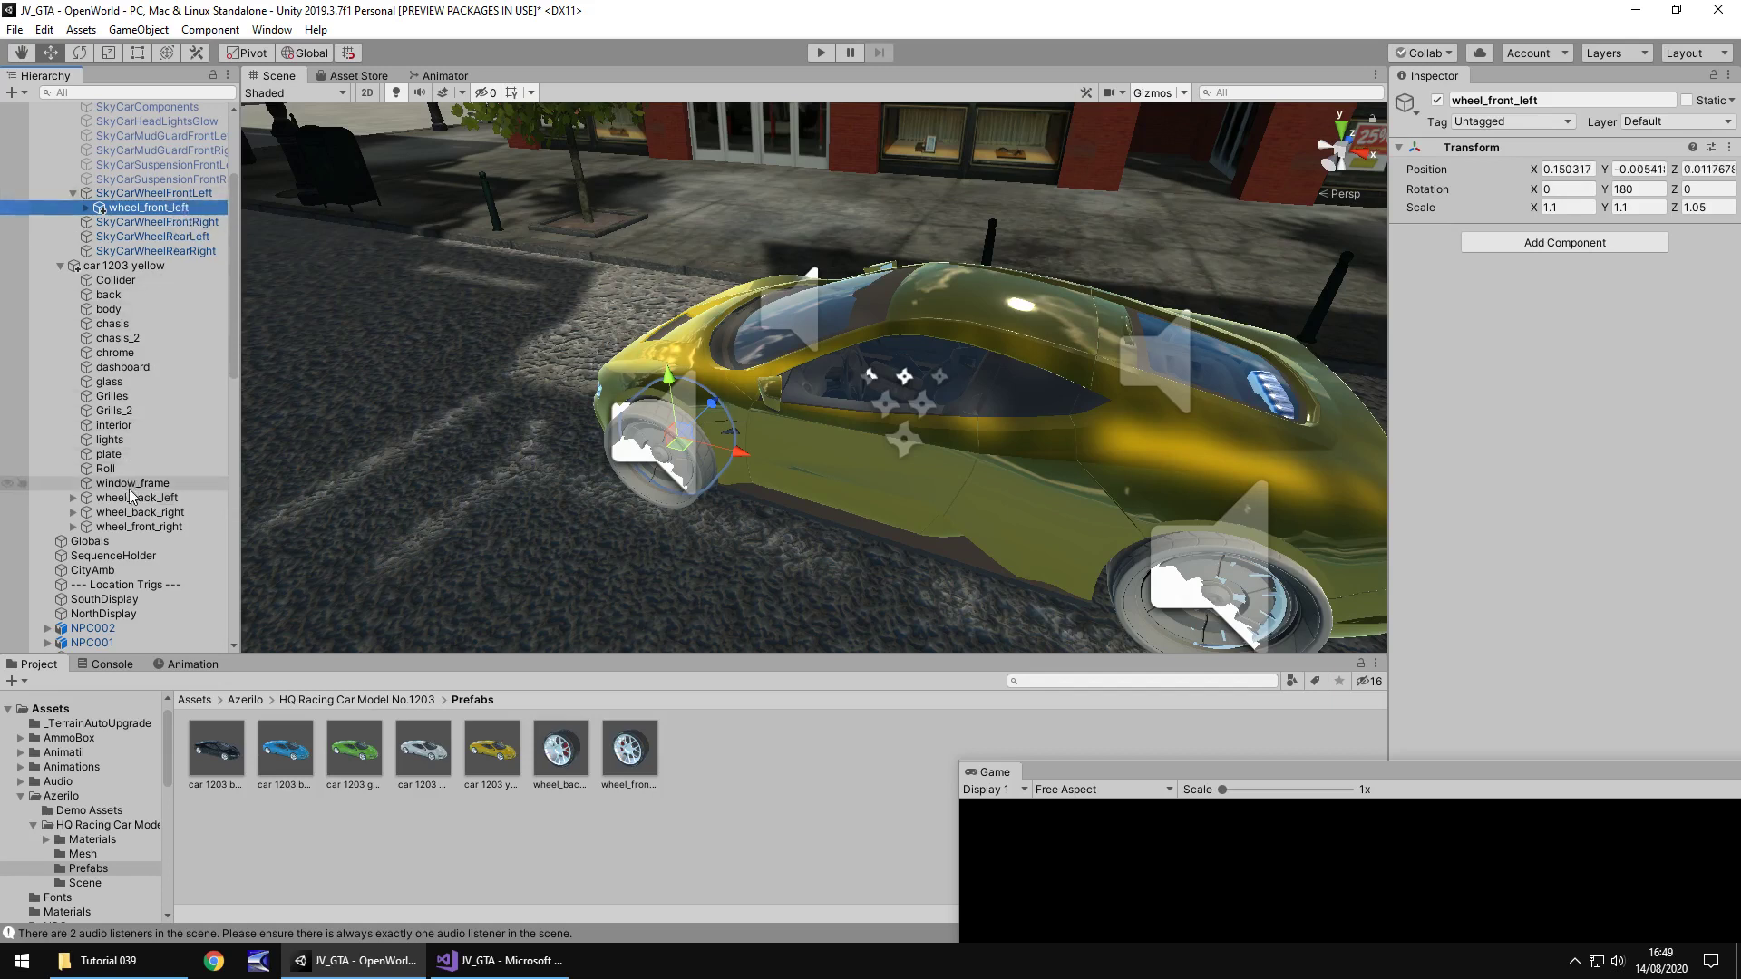
- Make wheel_back_left, wheel_back_right and wheel_front_right children of SkyCarWheelRearLeft, SkyCarWheelRearRight and SkyCarWheelFrontRight respectively
{"action": "left_click_drag", "start_coordinate": [132, 497], "coordinate": [187, 243]}
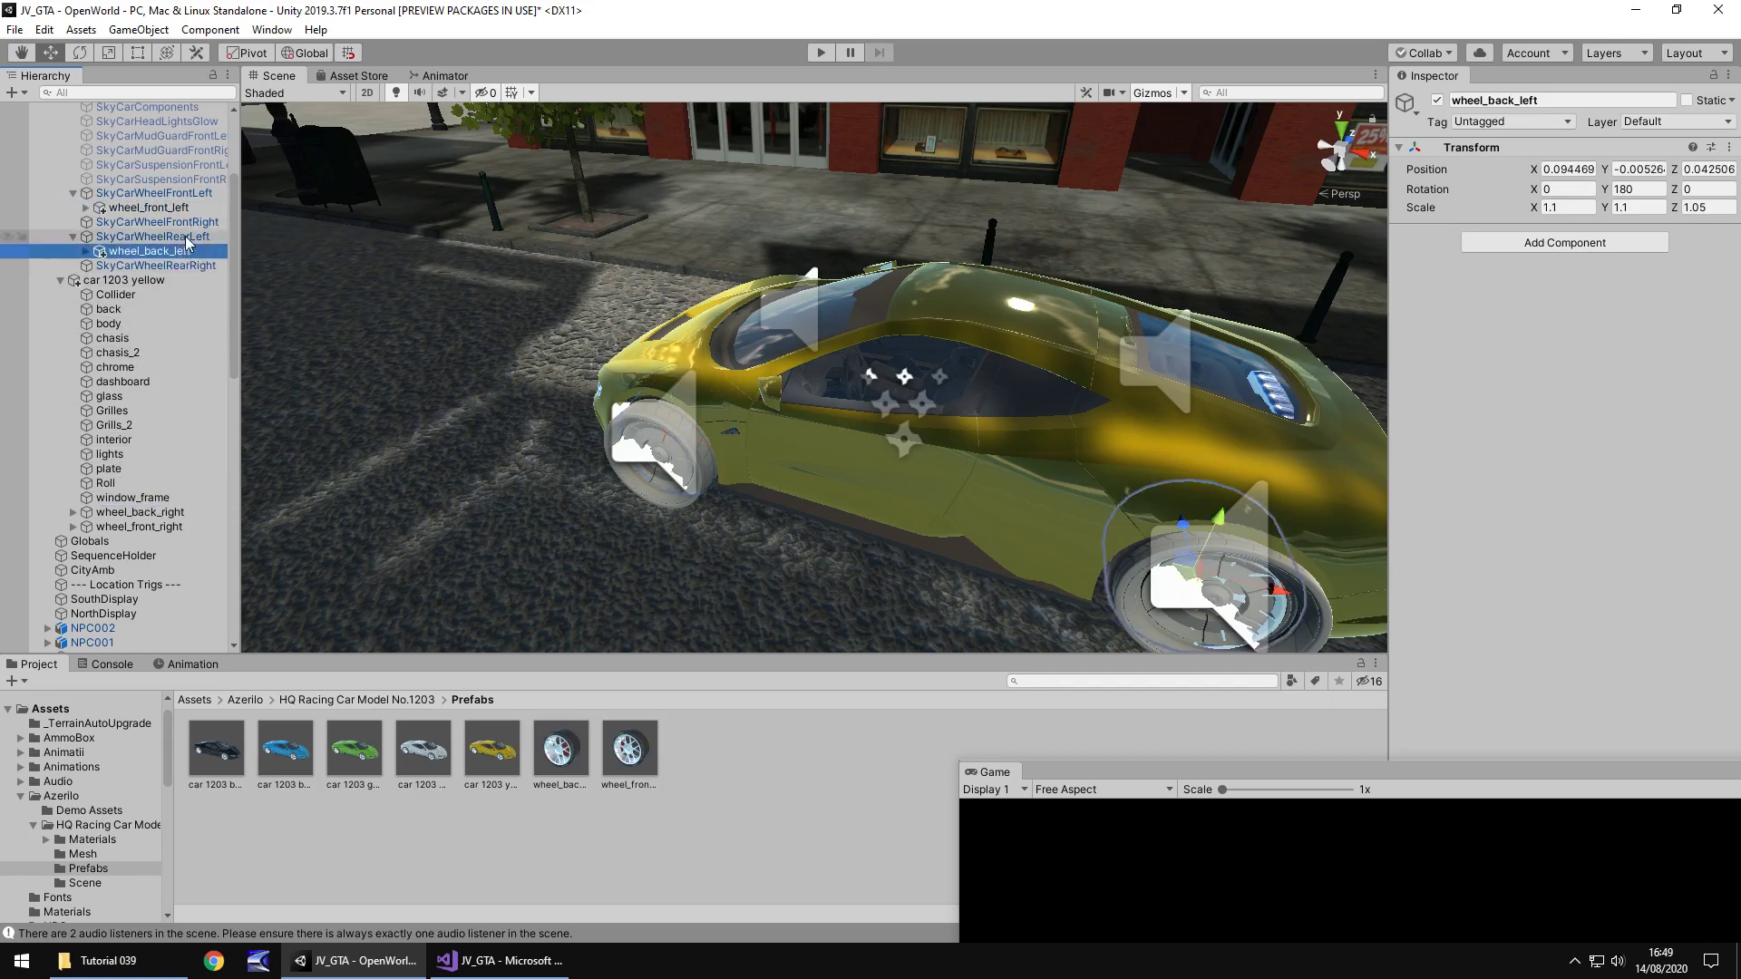
{"action": "left_click_drag", "start_coordinate": [145, 513], "coordinate": [185, 267]}
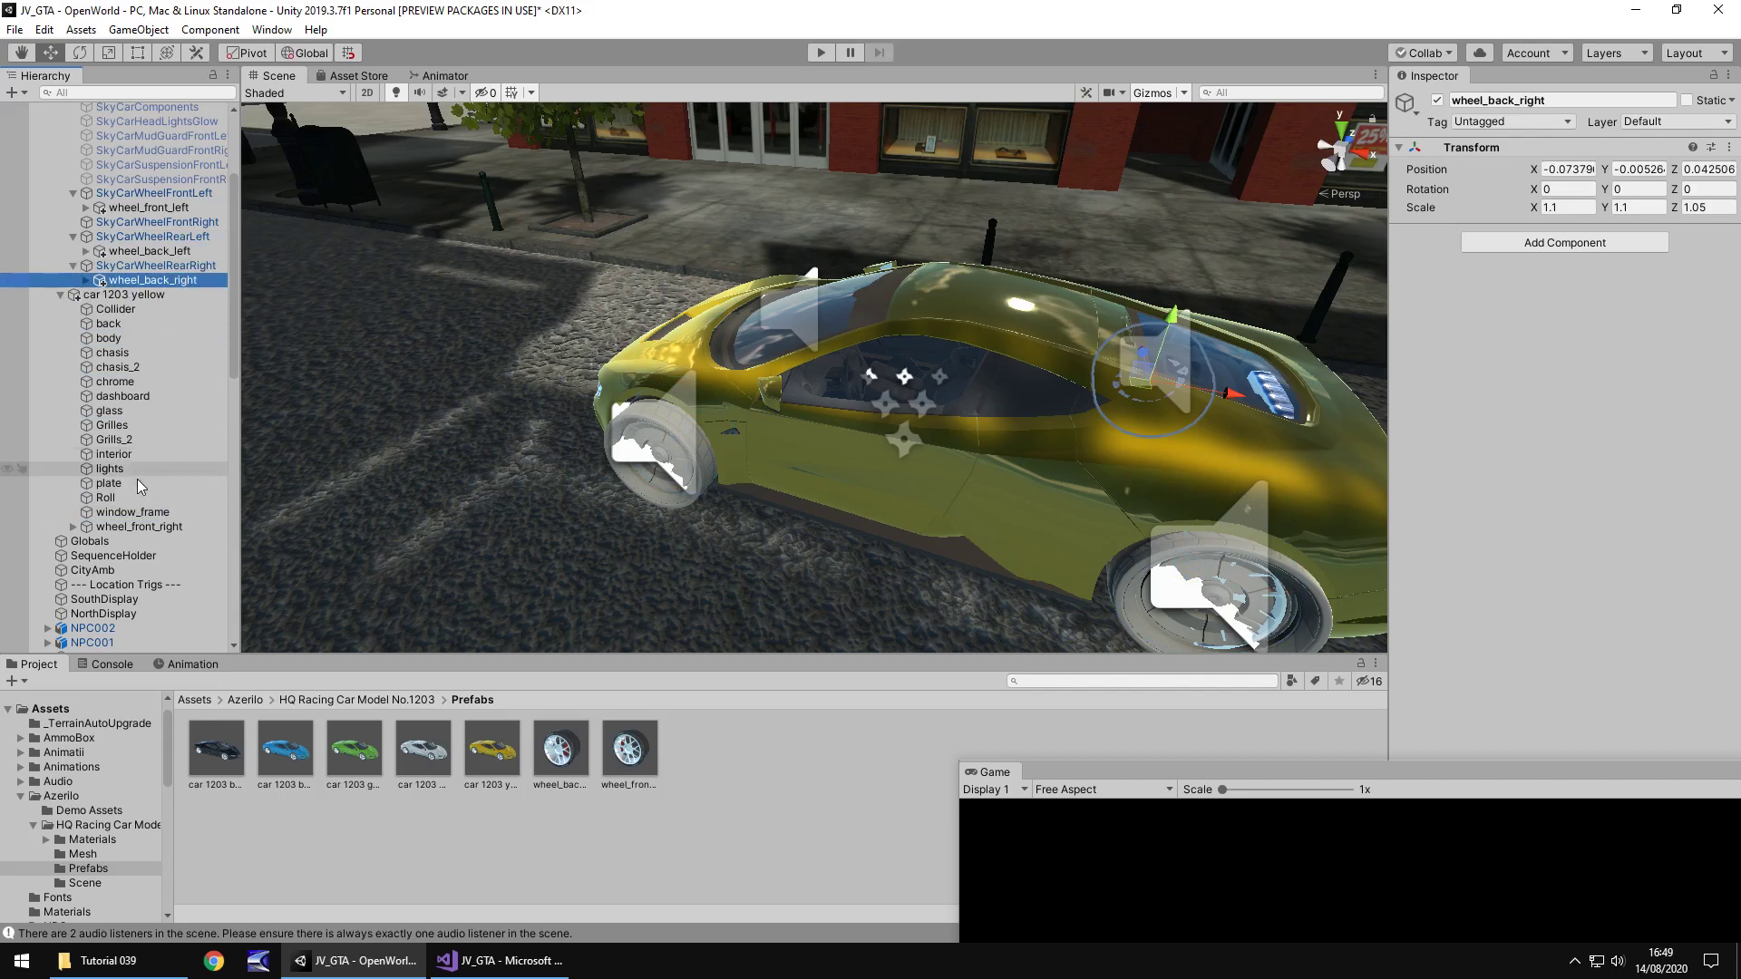
{"action": "left_click_drag", "start_coordinate": [140, 527], "coordinate": [177, 227]}
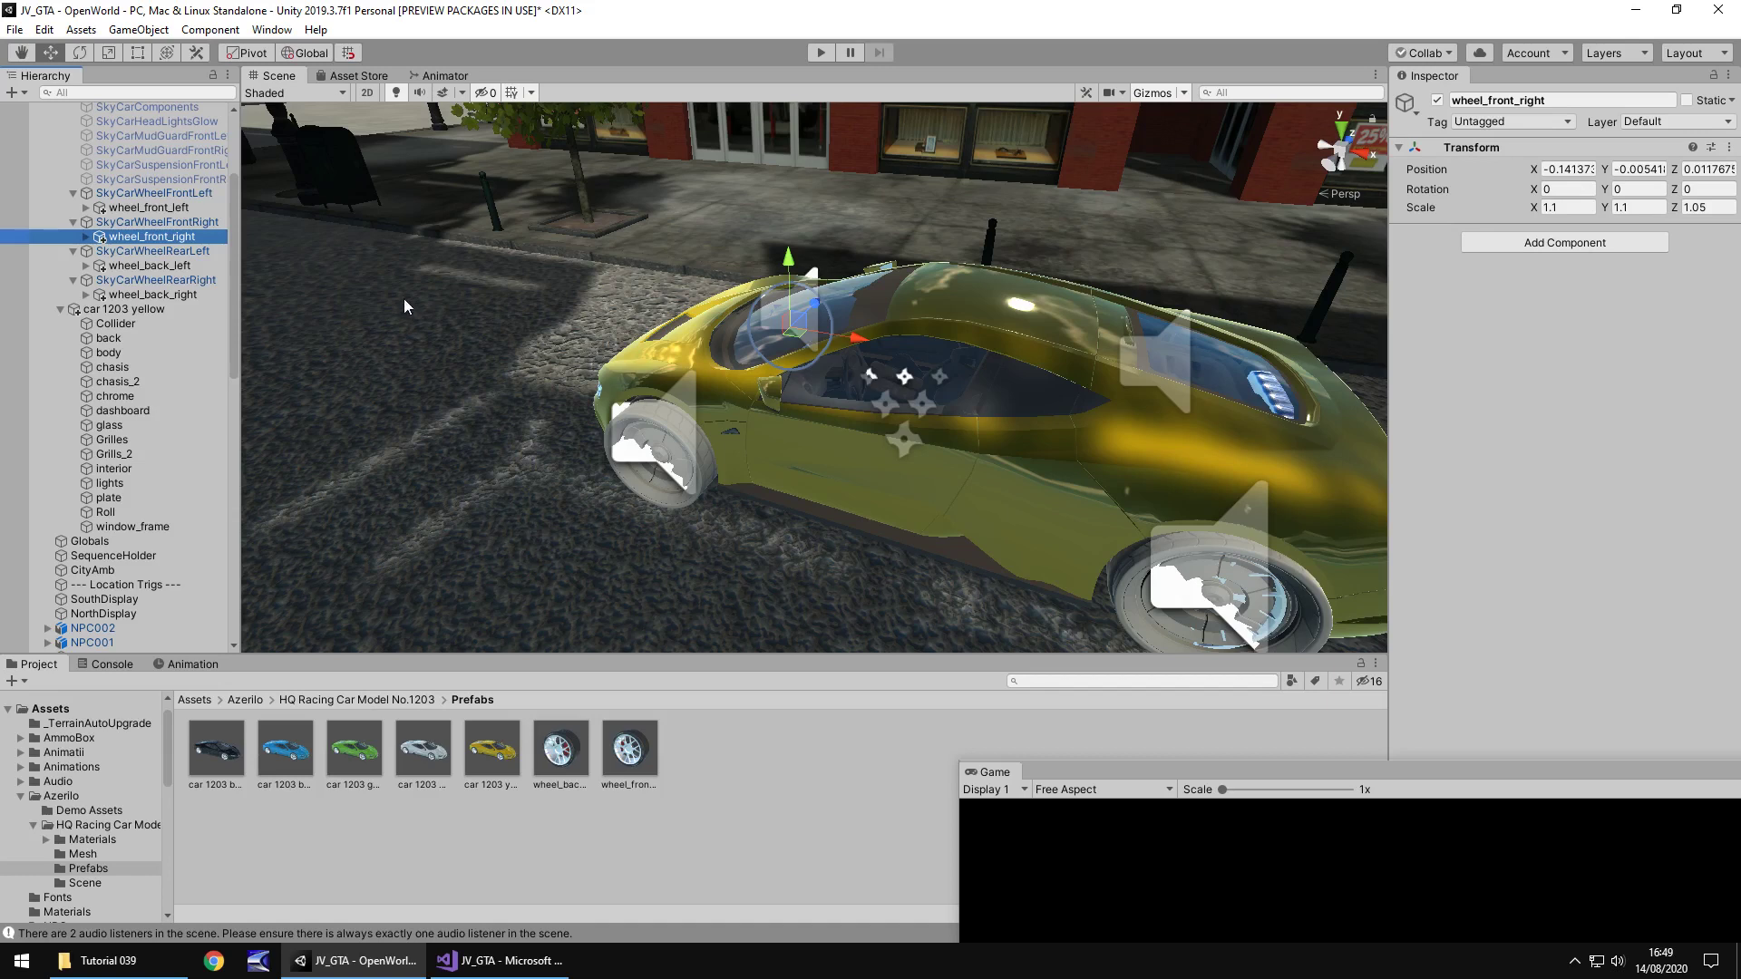
- Disable the Mesh Renderer on all four SkyCar wheels, and check the wheels briefly in Play mode
{"action": "left_click", "coordinate": [154, 194]}
{"action": "left_click", "coordinate": [195, 222], "text": "ctrl"}
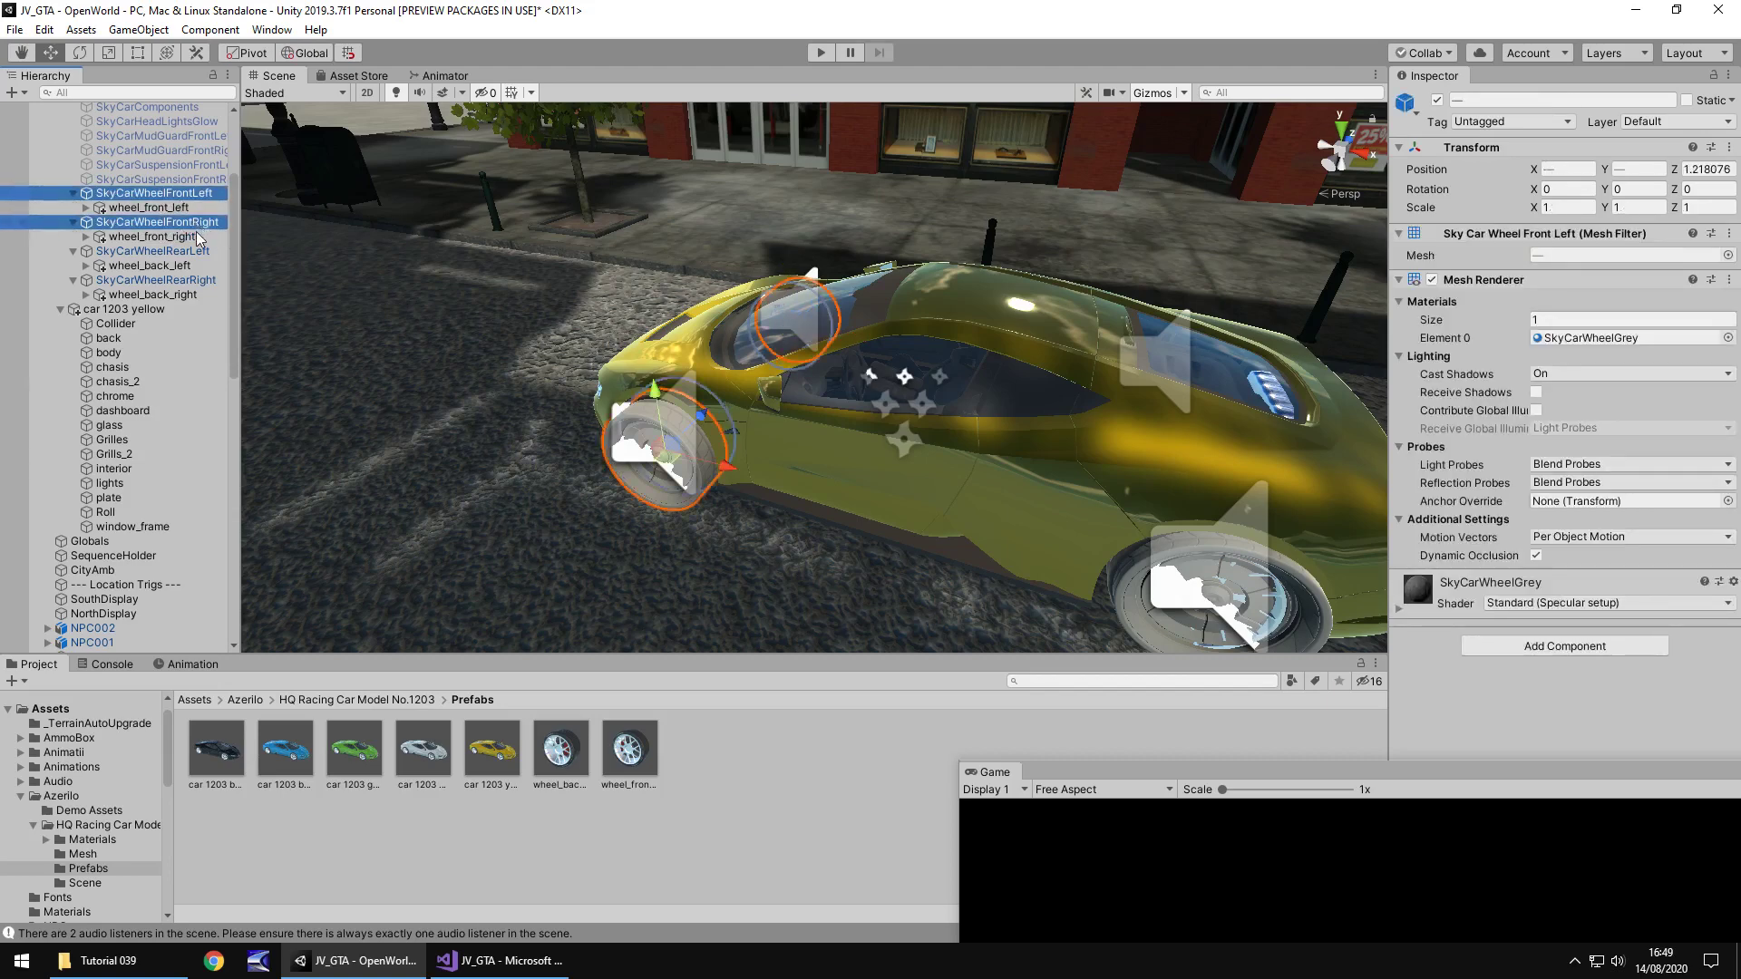
{"action": "left_click", "coordinate": [198, 251], "text": "ctrl"}
{"action": "left_click", "coordinate": [199, 280], "text": "ctrl"}
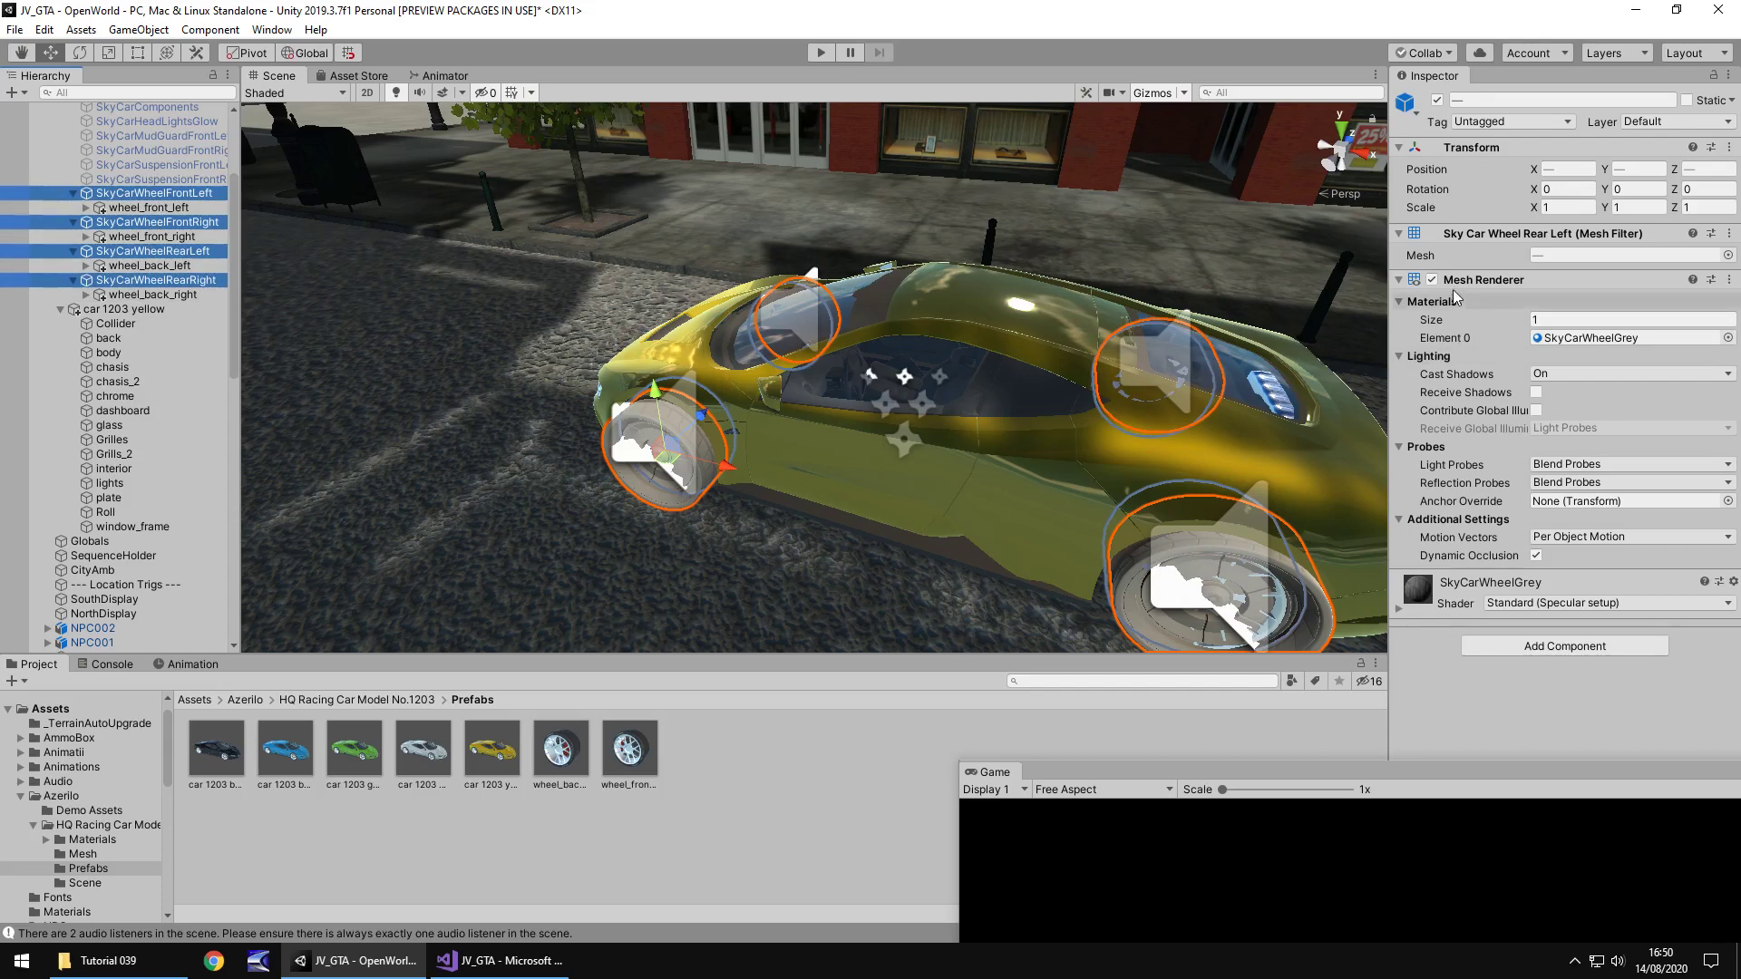
{"action": "left_click", "coordinate": [1431, 279]}
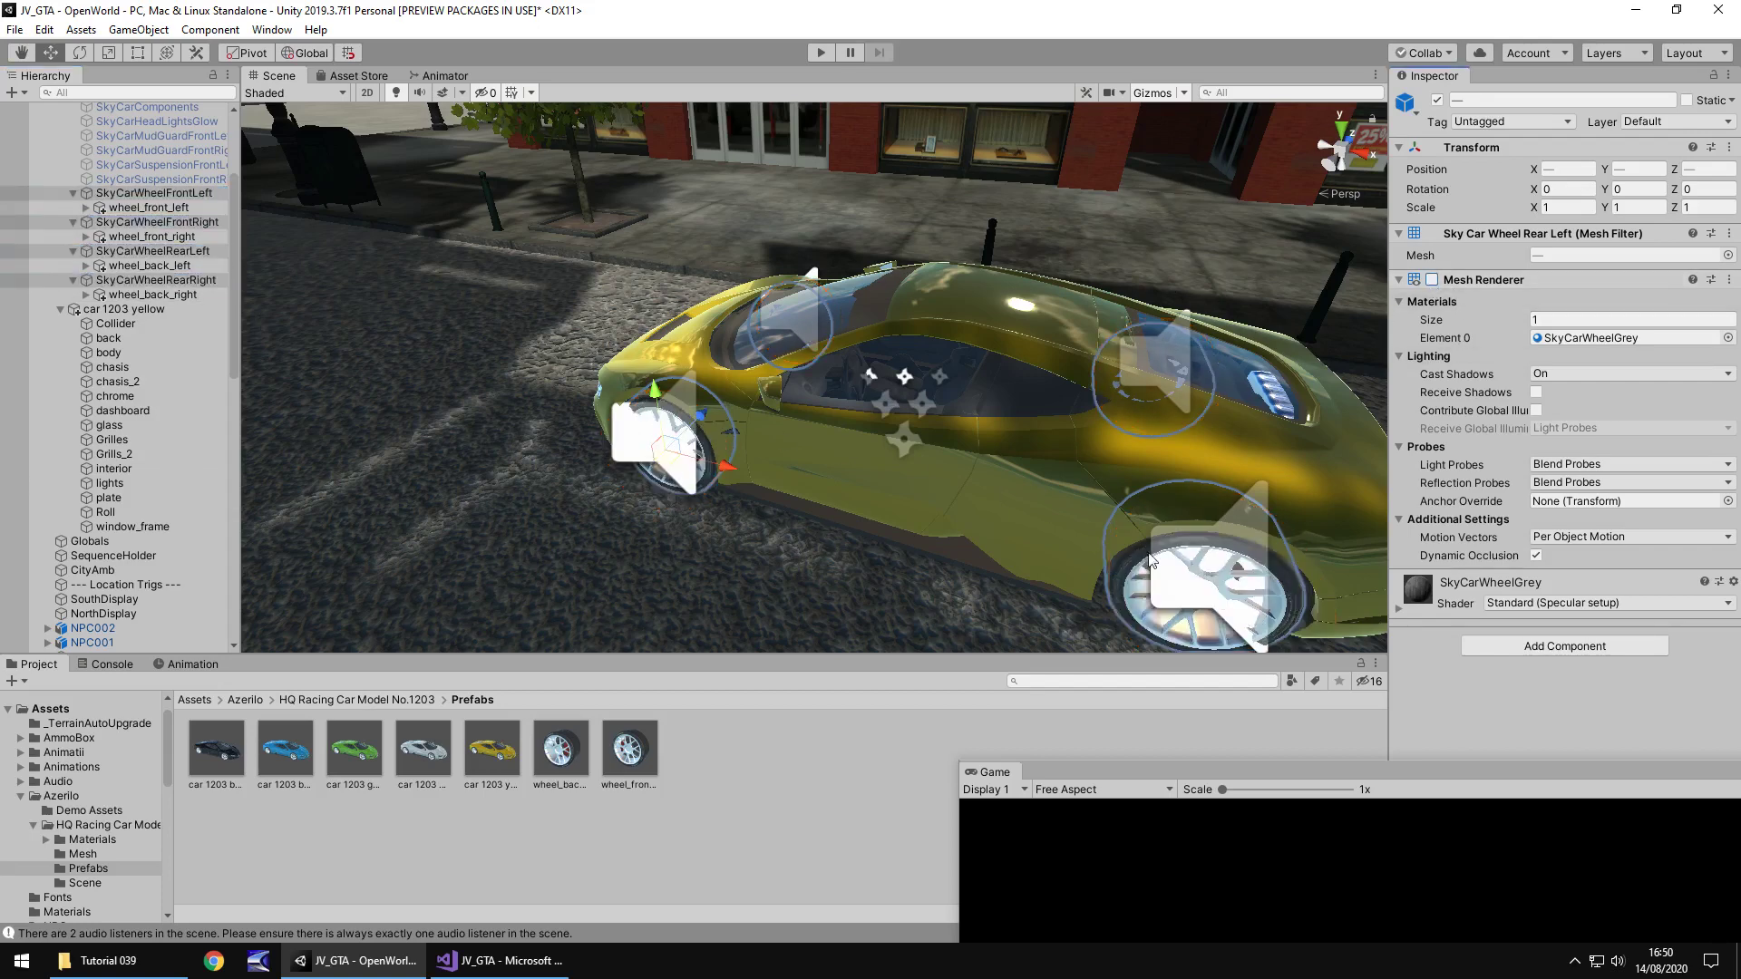
{"action": "left_click", "coordinate": [821, 54]}
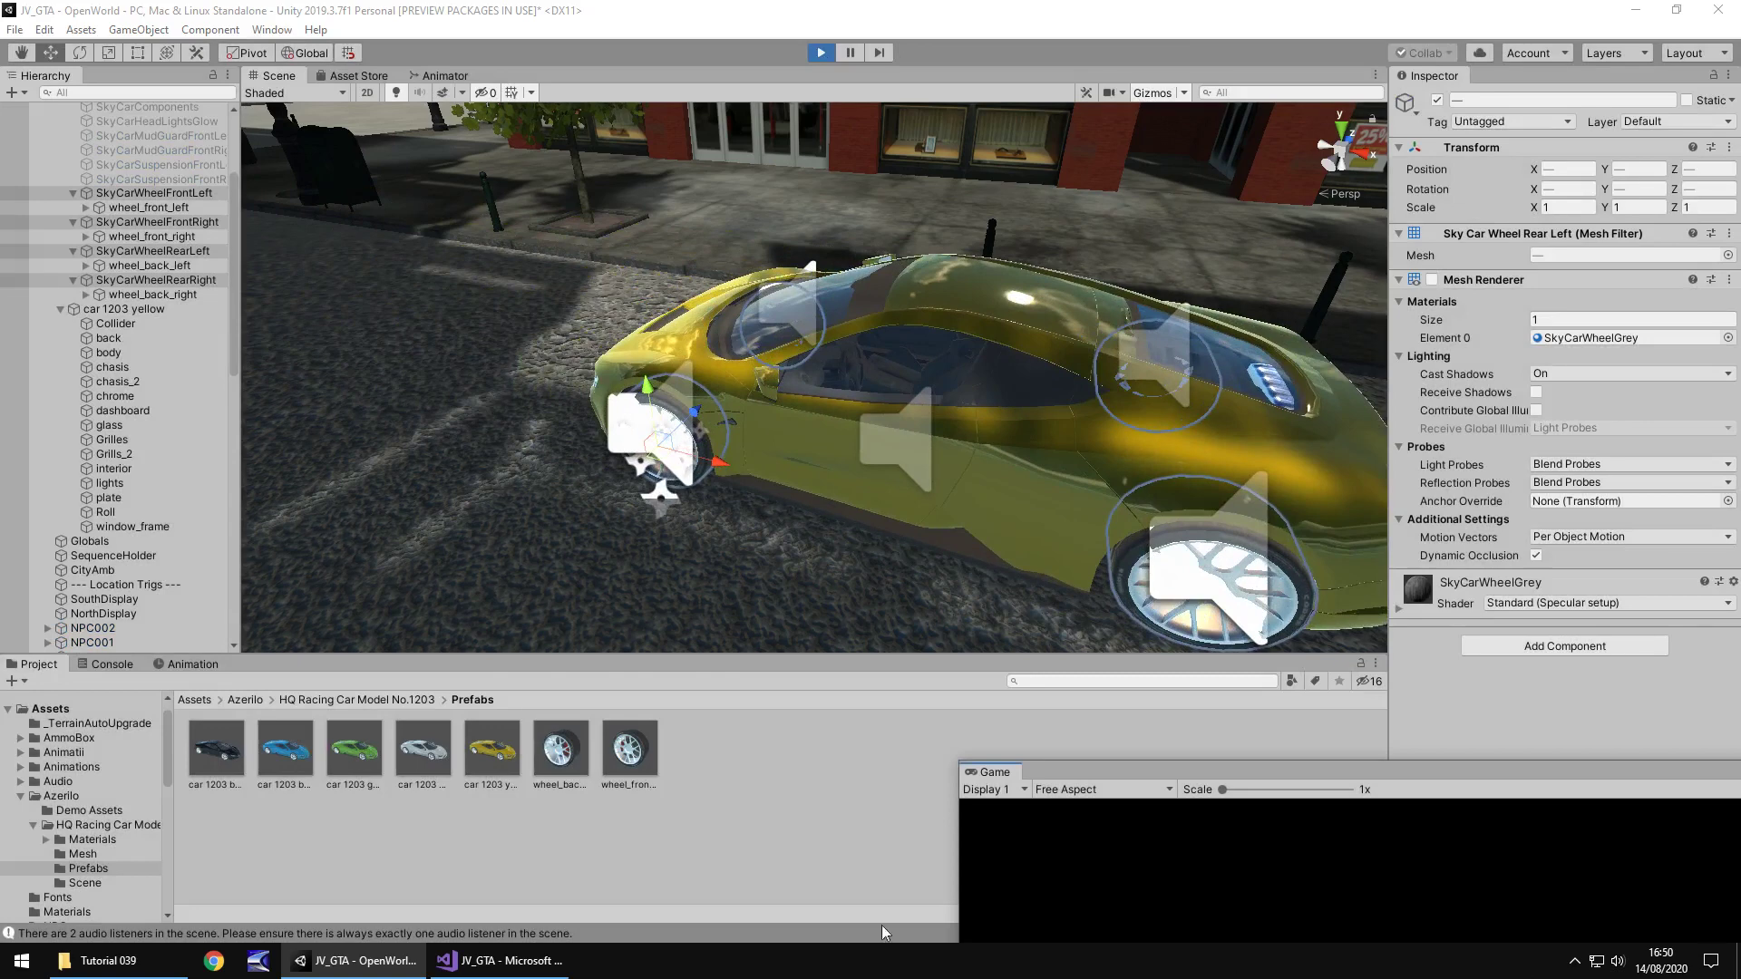
{"action": "key", "text": "ctrl+p"}
- Set the position of wheel_front_left to X 0, Y 0, Z 0
{"action": "left_click", "coordinate": [181, 210]}
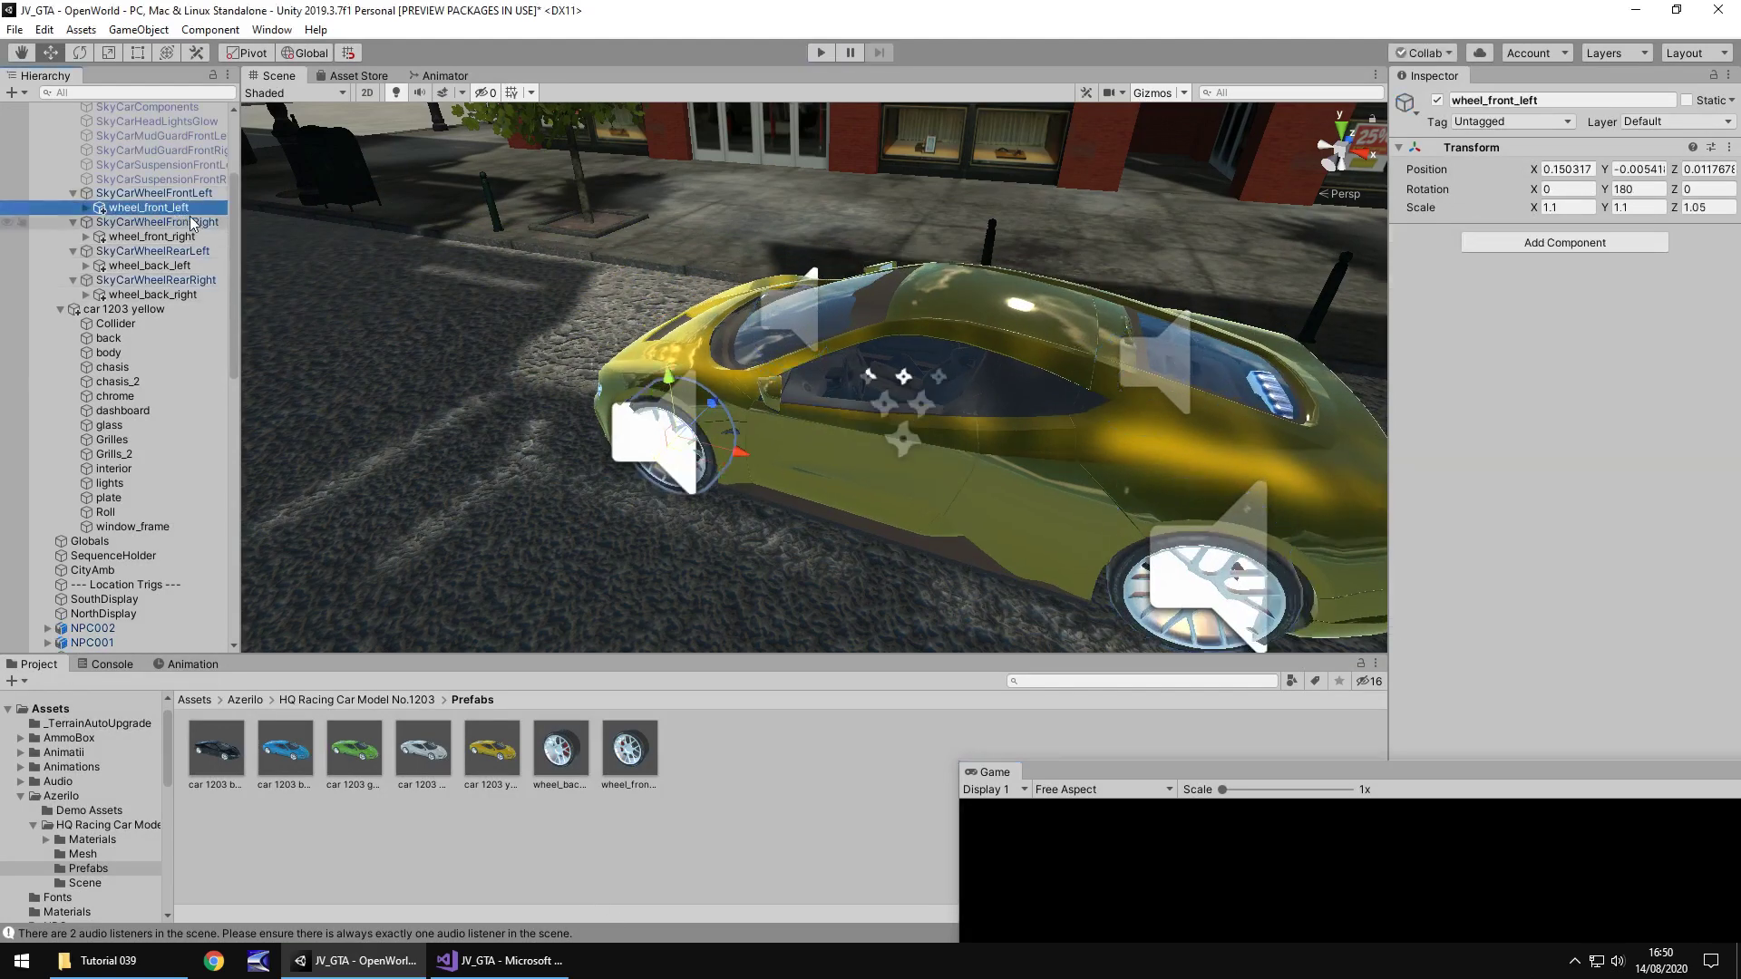
{"action": "left_click", "coordinate": [1567, 169]}
{"action": "type", "text": "0"}
{"action": "left_click", "coordinate": [1651, 171]}
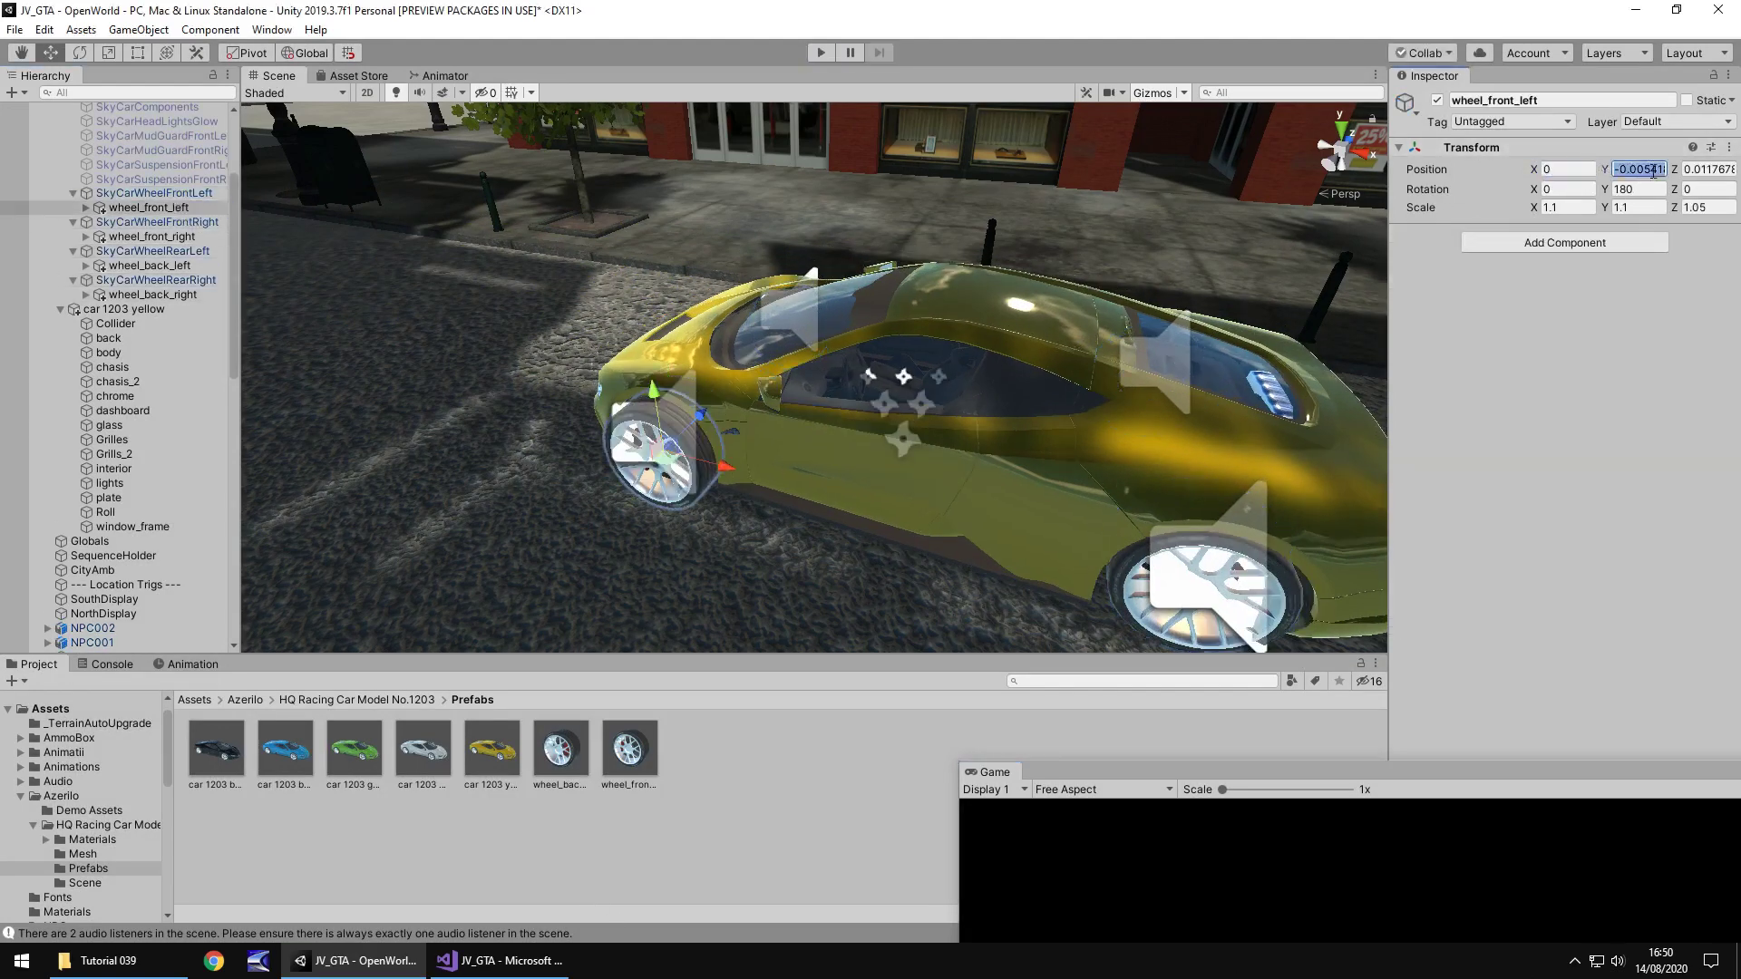
{"action": "type", "text": "0"}
{"action": "key", "text": "Tab"}
{"action": "type", "text": "0"}
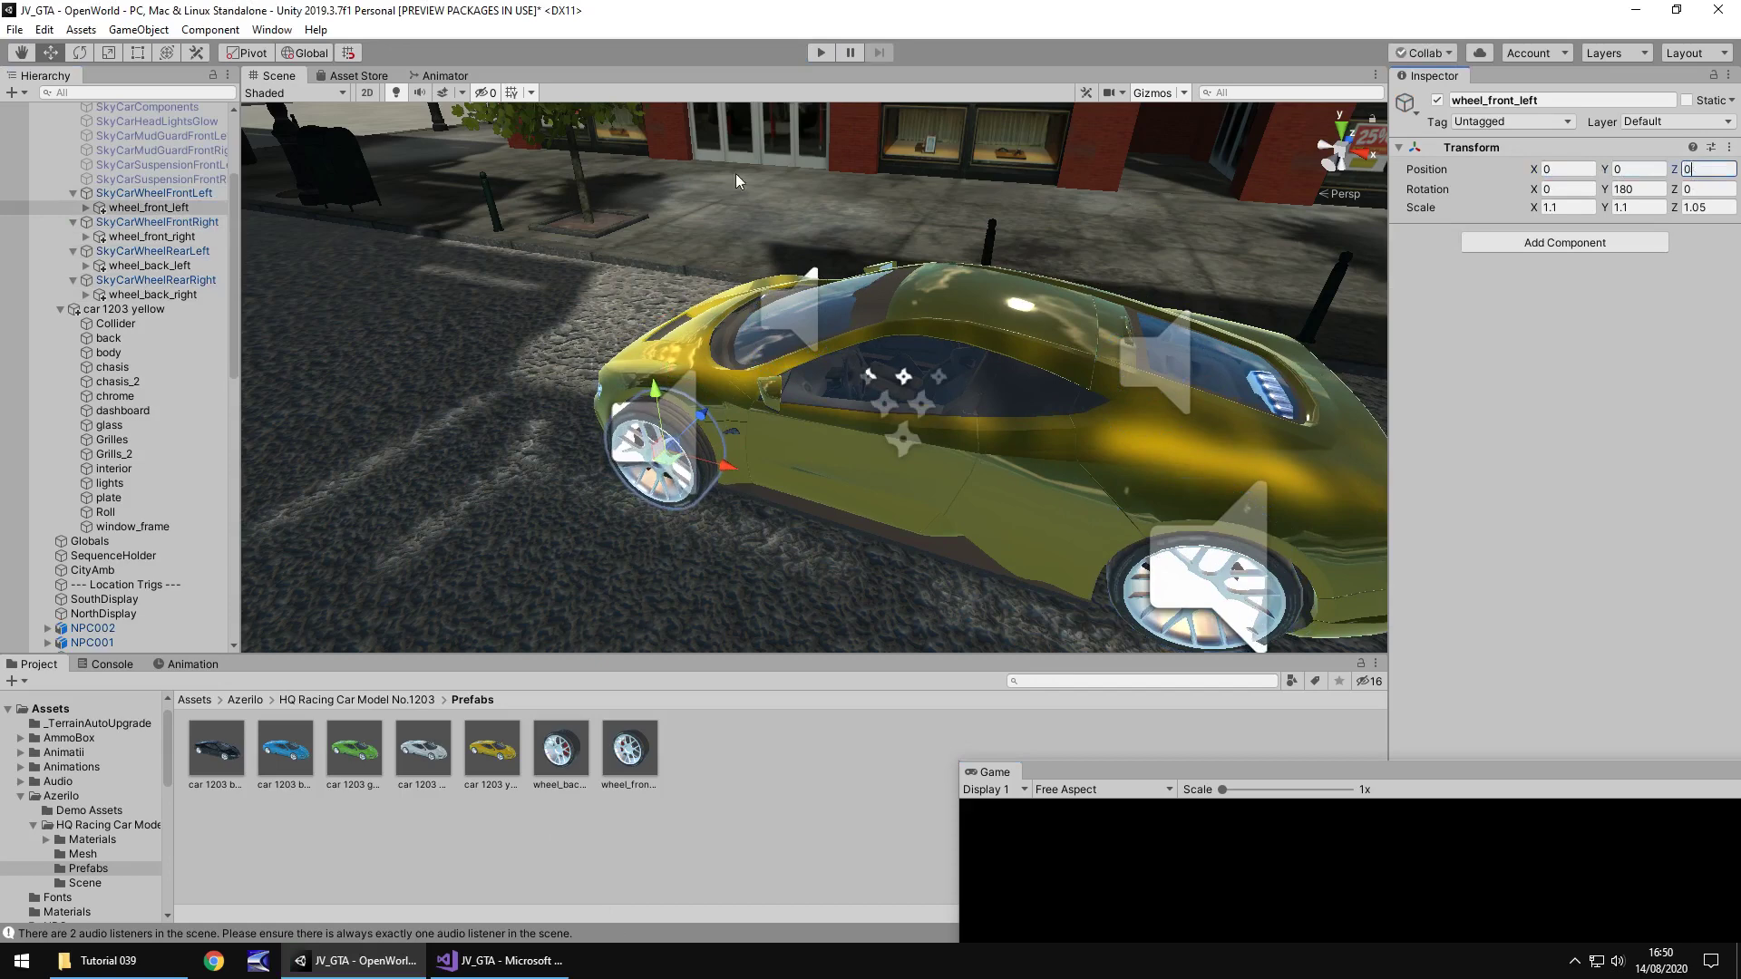
- Set the position of wheel_front_right to X 0, Y 0, Z 0
{"action": "left_click", "coordinate": [174, 238]}
{"action": "left_click", "coordinate": [1567, 168]}
{"action": "type", "text": "0"}
{"action": "left_click", "coordinate": [1637, 169]}
{"action": "type", "text": "0"}
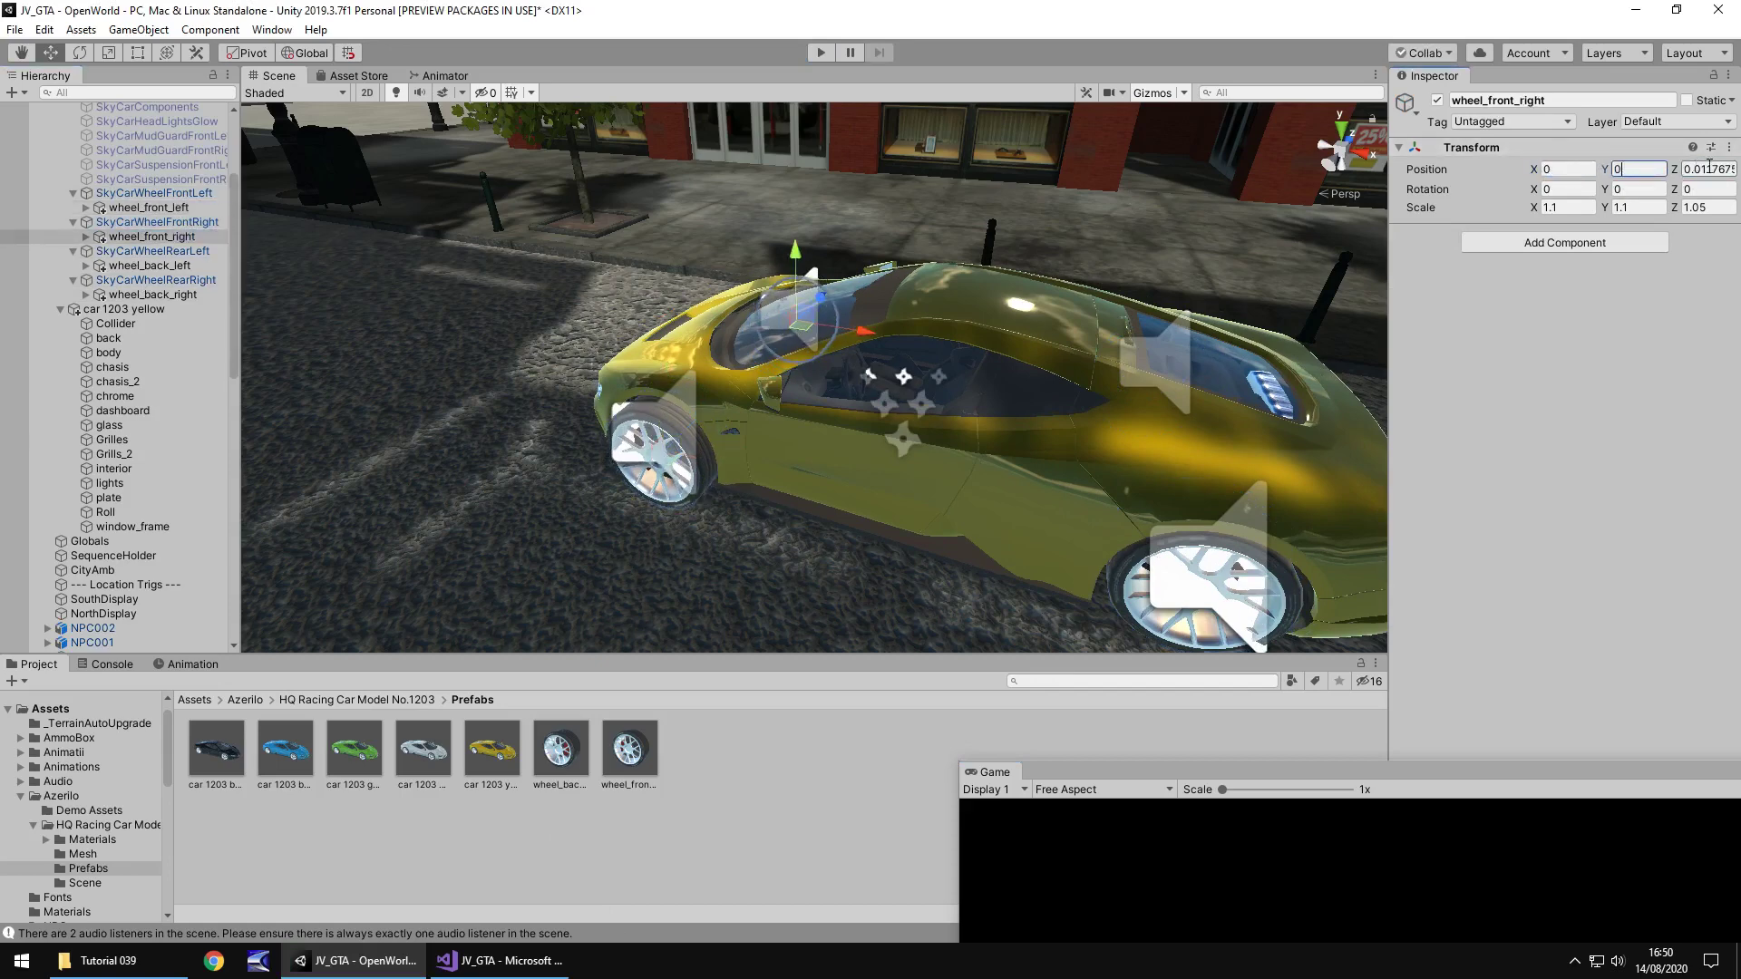
{"action": "left_click", "coordinate": [1709, 169]}
{"action": "type", "text": "0"}
- Set the position of wheel_back_left to X 0, Y 0, Z 0
{"action": "left_click", "coordinate": [165, 266]}
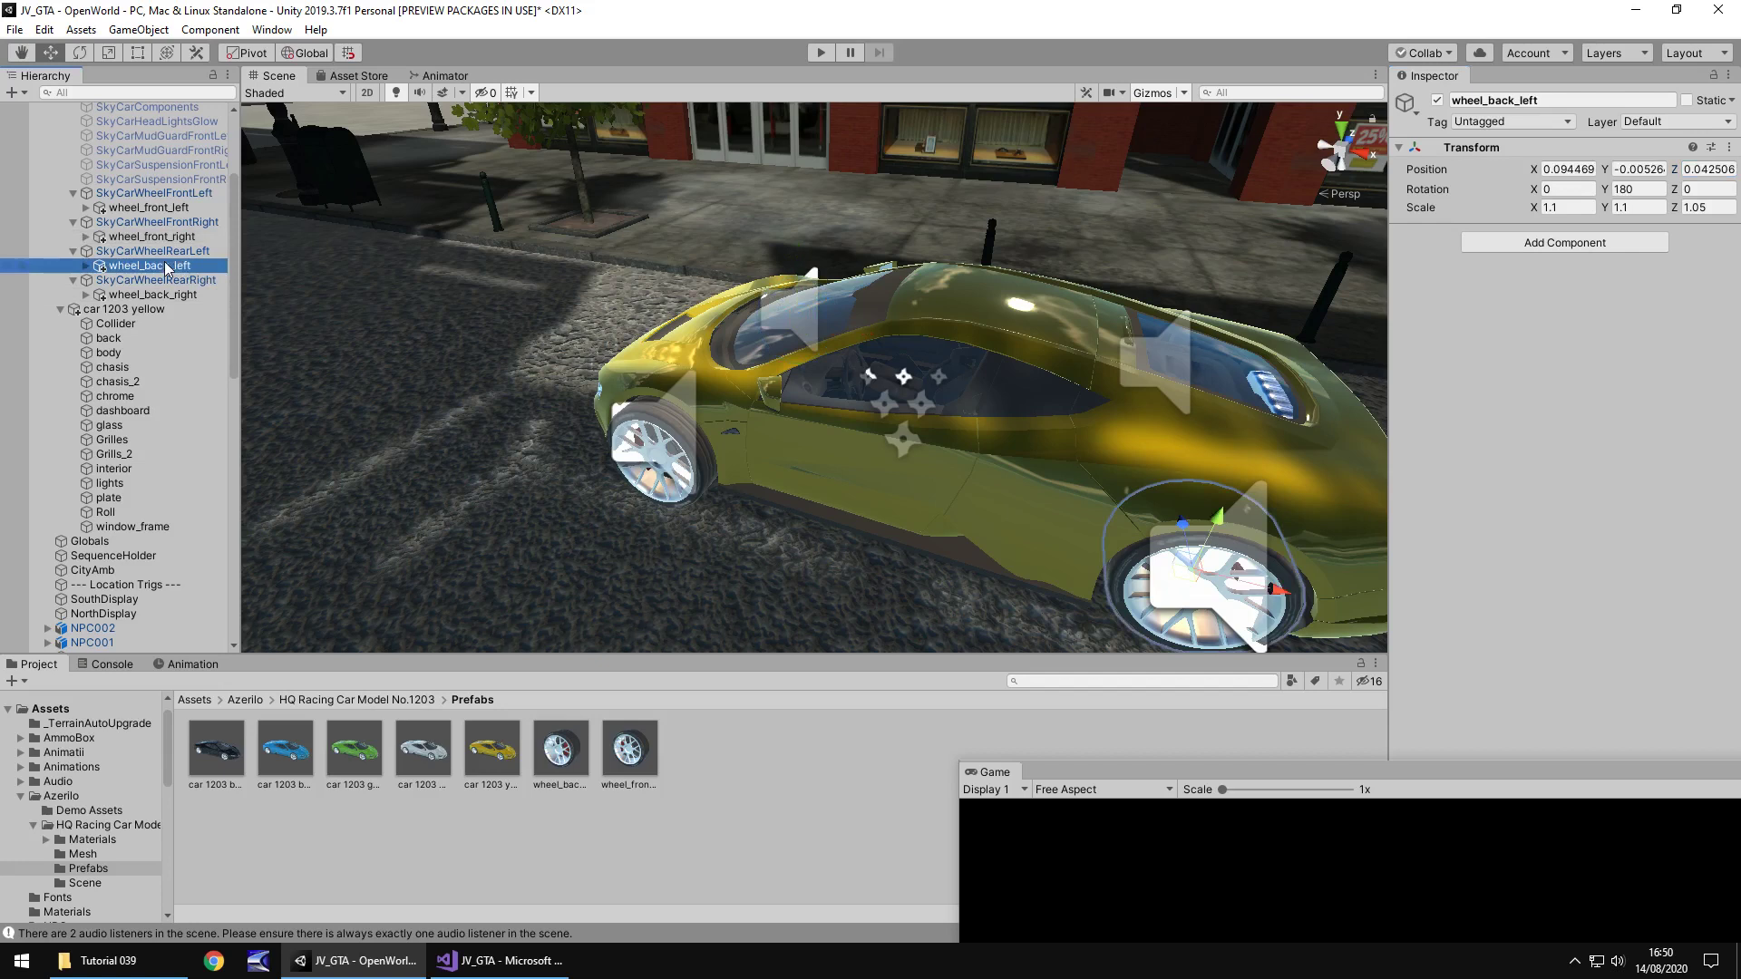
{"action": "left_click", "coordinate": [1567, 169]}
{"action": "type", "text": "0"}
{"action": "left_click", "coordinate": [1637, 168]}
{"action": "type", "text": "0"}
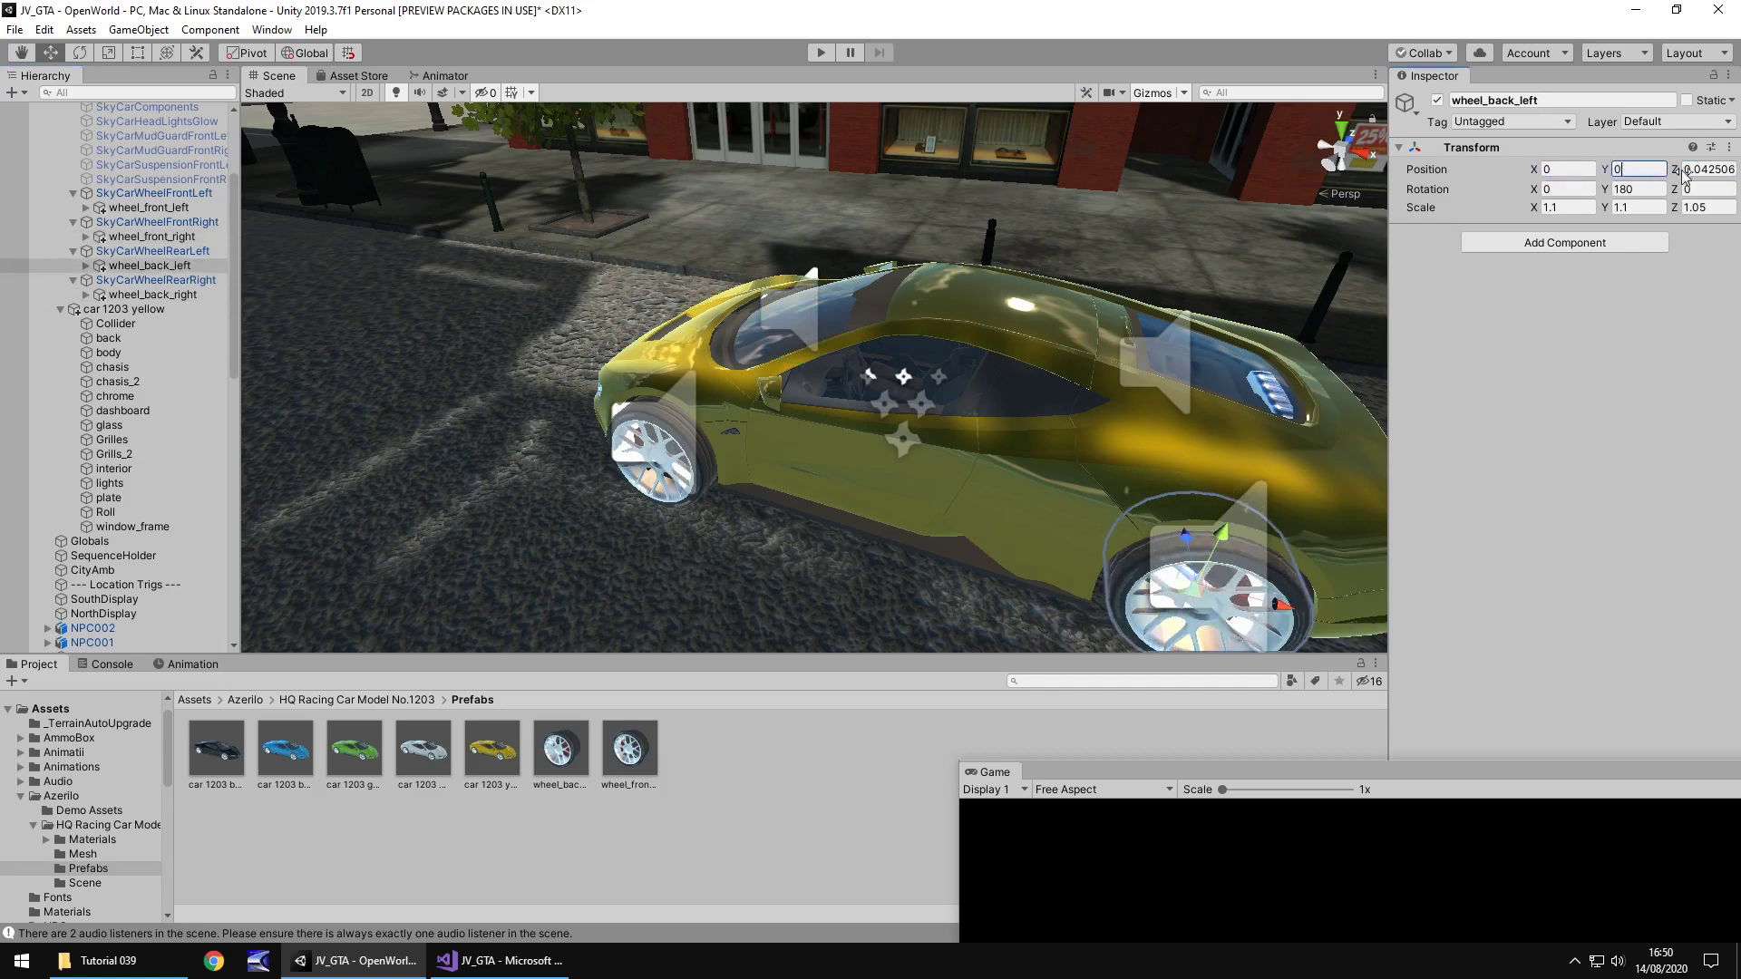
{"action": "left_click", "coordinate": [1686, 170]}
{"action": "type", "text": "0"}
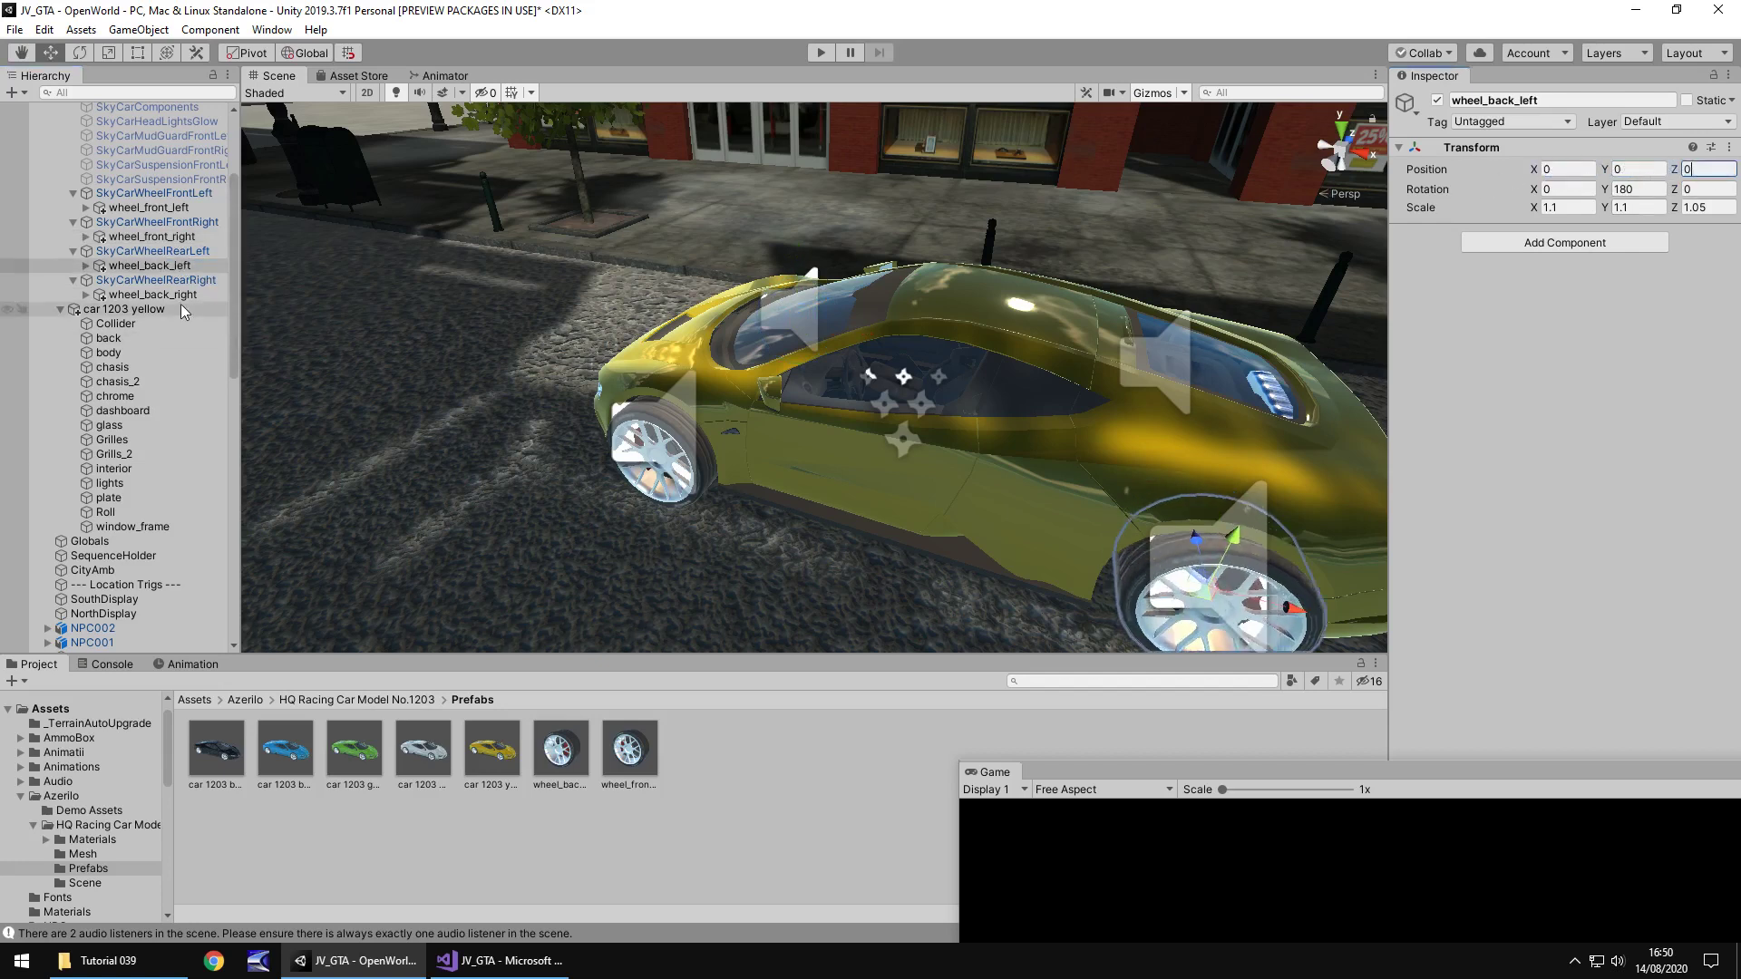
- Set the position of wheel_back_right to X 0, Y 0, Z 0
{"action": "left_click", "coordinate": [152, 296]}
{"action": "left_click", "coordinate": [1567, 168]}
{"action": "type", "text": "0"}
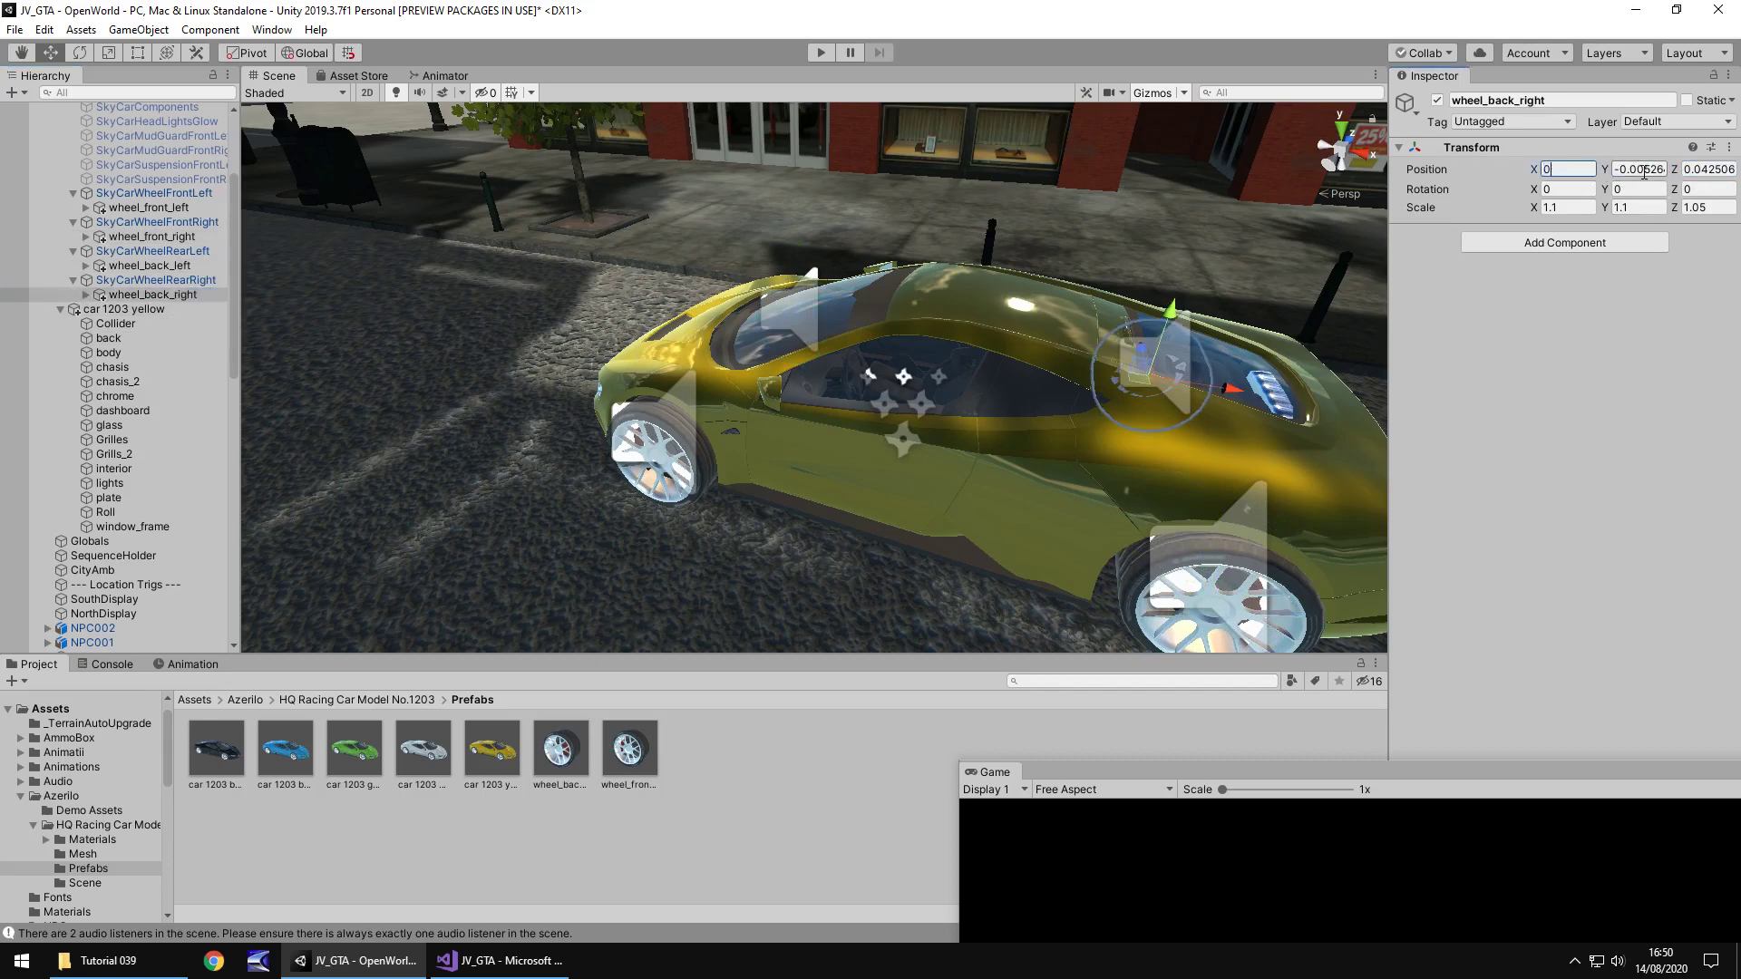
{"action": "left_click", "coordinate": [1636, 169]}
{"action": "type", "text": "0"}
{"action": "left_click", "coordinate": [1704, 169]}
{"action": "type", "text": "0"}
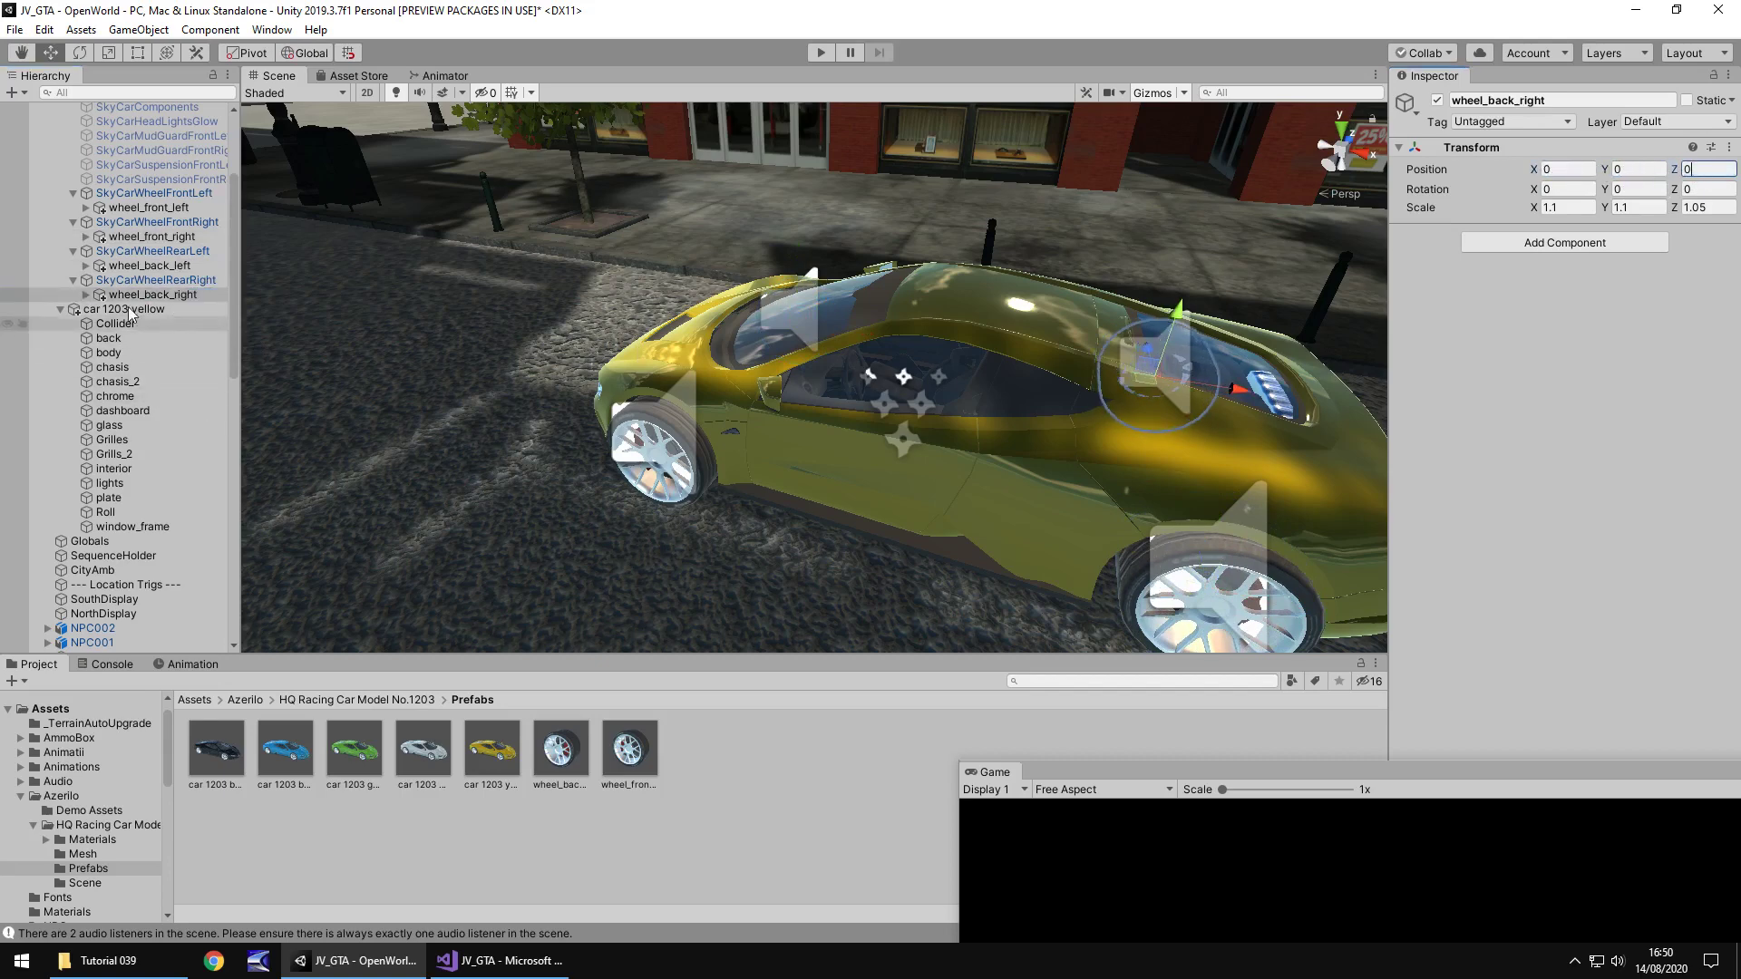
{"action": "left_click", "coordinate": [176, 209]}
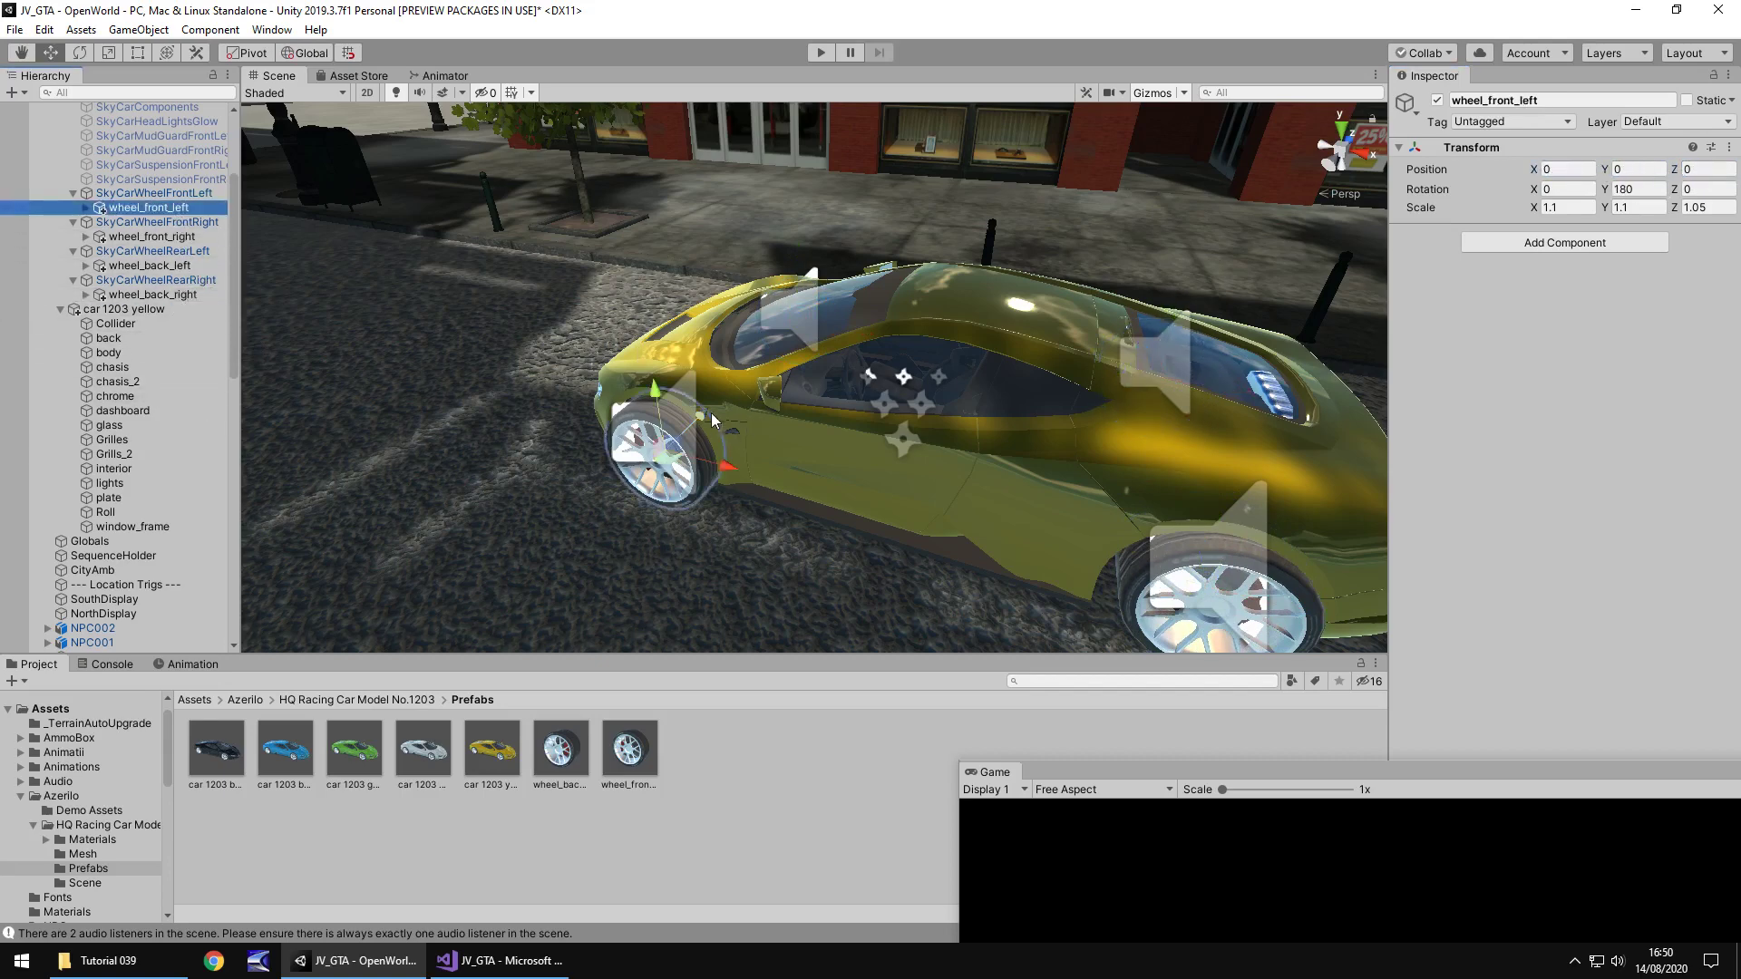
{"action": "mouse_move", "coordinate": [713, 418]}
{"action": "left_mouse_down"}
{"action": "mouse_move", "coordinate": [733, 407]}
{"action": "mouse_move", "coordinate": [684, 419]}
{"action": "mouse_move", "coordinate": [745, 408]}
{"action": "mouse_move", "coordinate": [720, 415]}
{"action": "left_mouse_up"}
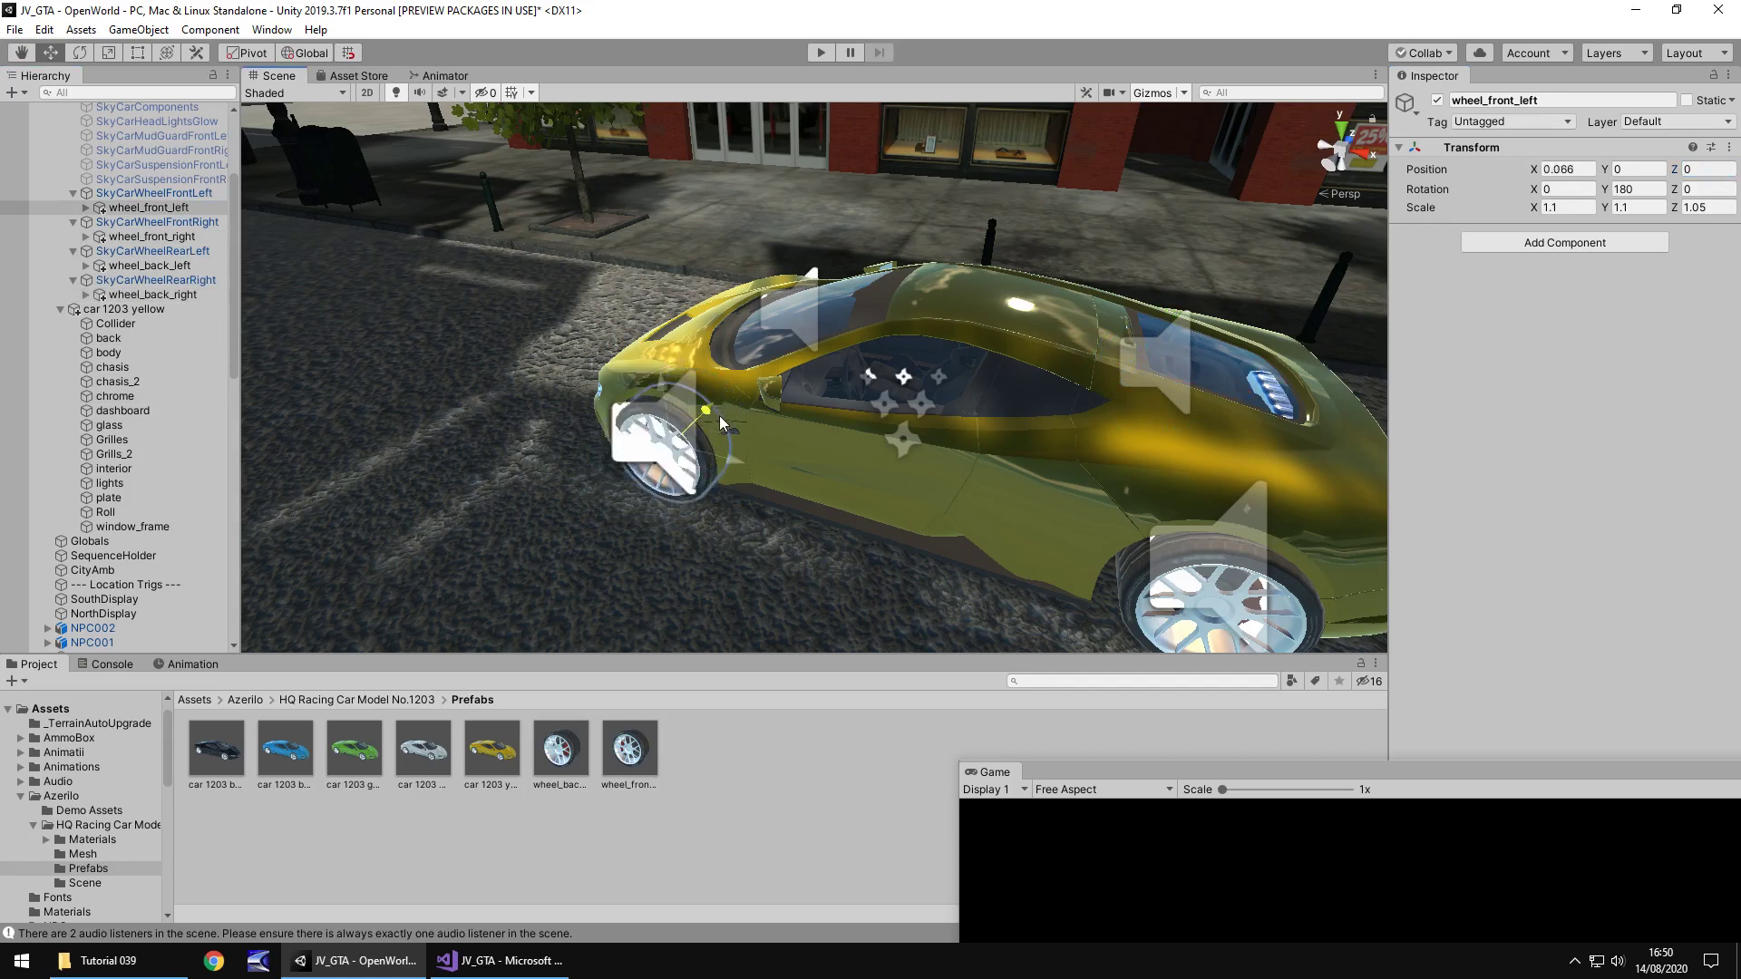
{"action": "key", "text": "ctrl+z"}
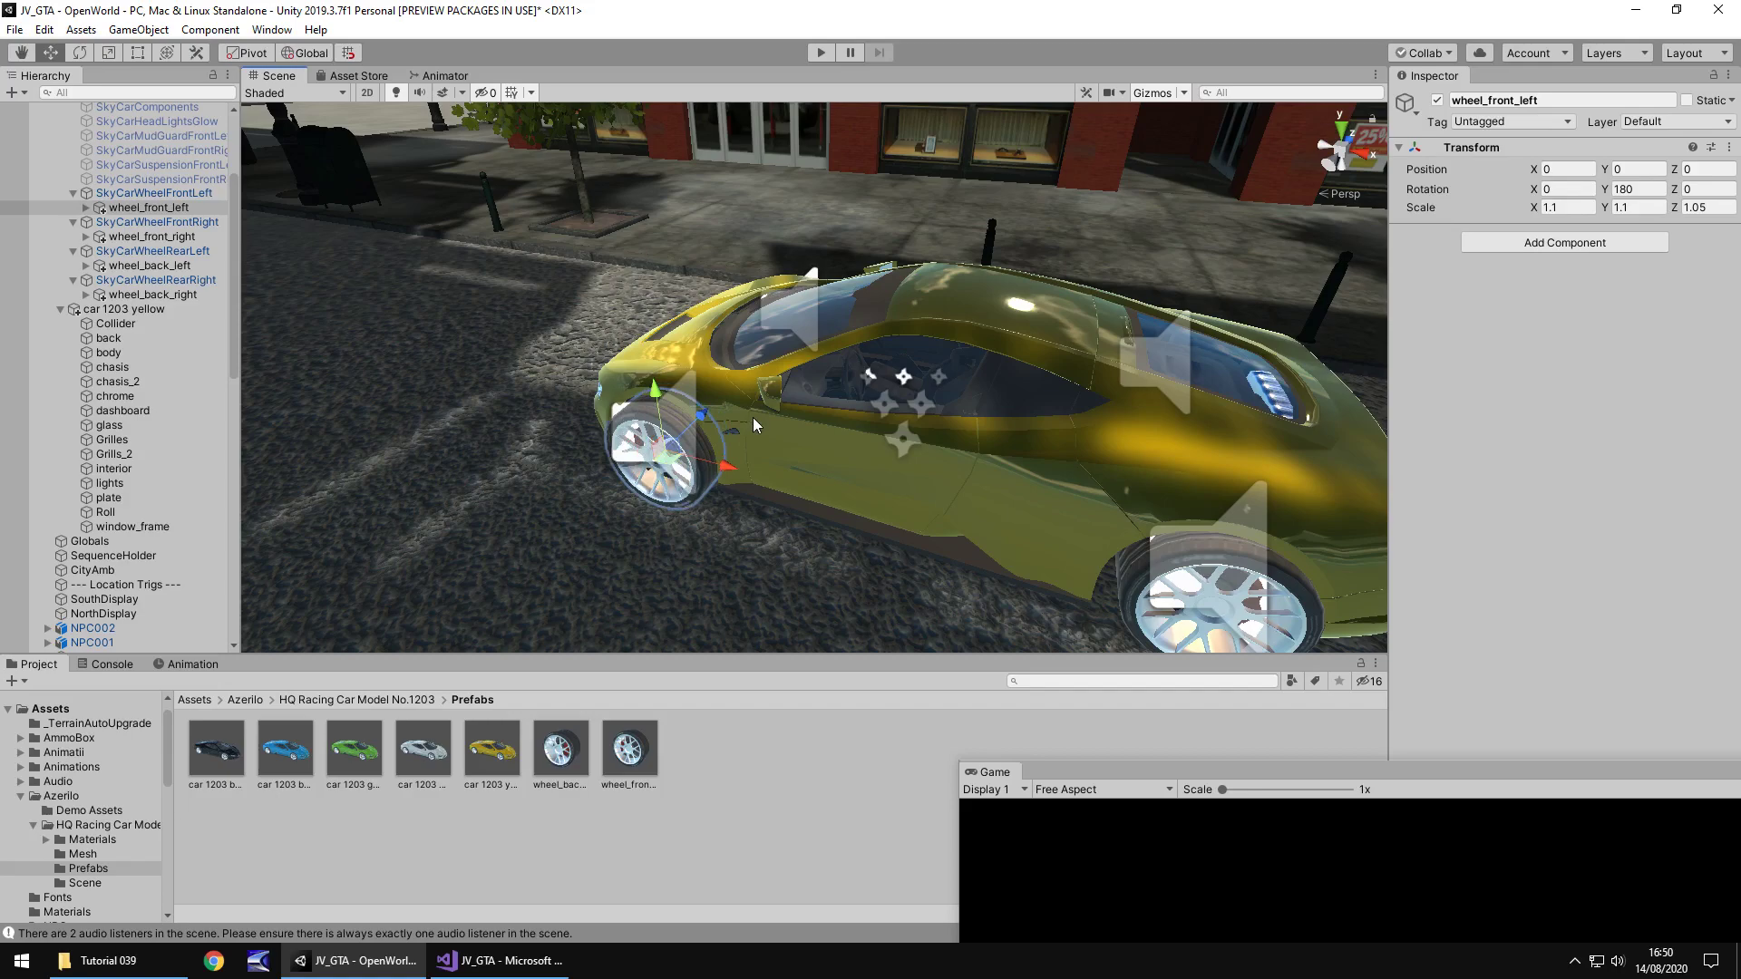
- Collapse the Car object's hierarchy and move Car sideways toward the sidewalk, to about Z 120.4
{"action": "left_click_drag", "start_coordinate": [752, 417], "coordinate": [1031, 494], "text": "alt"}
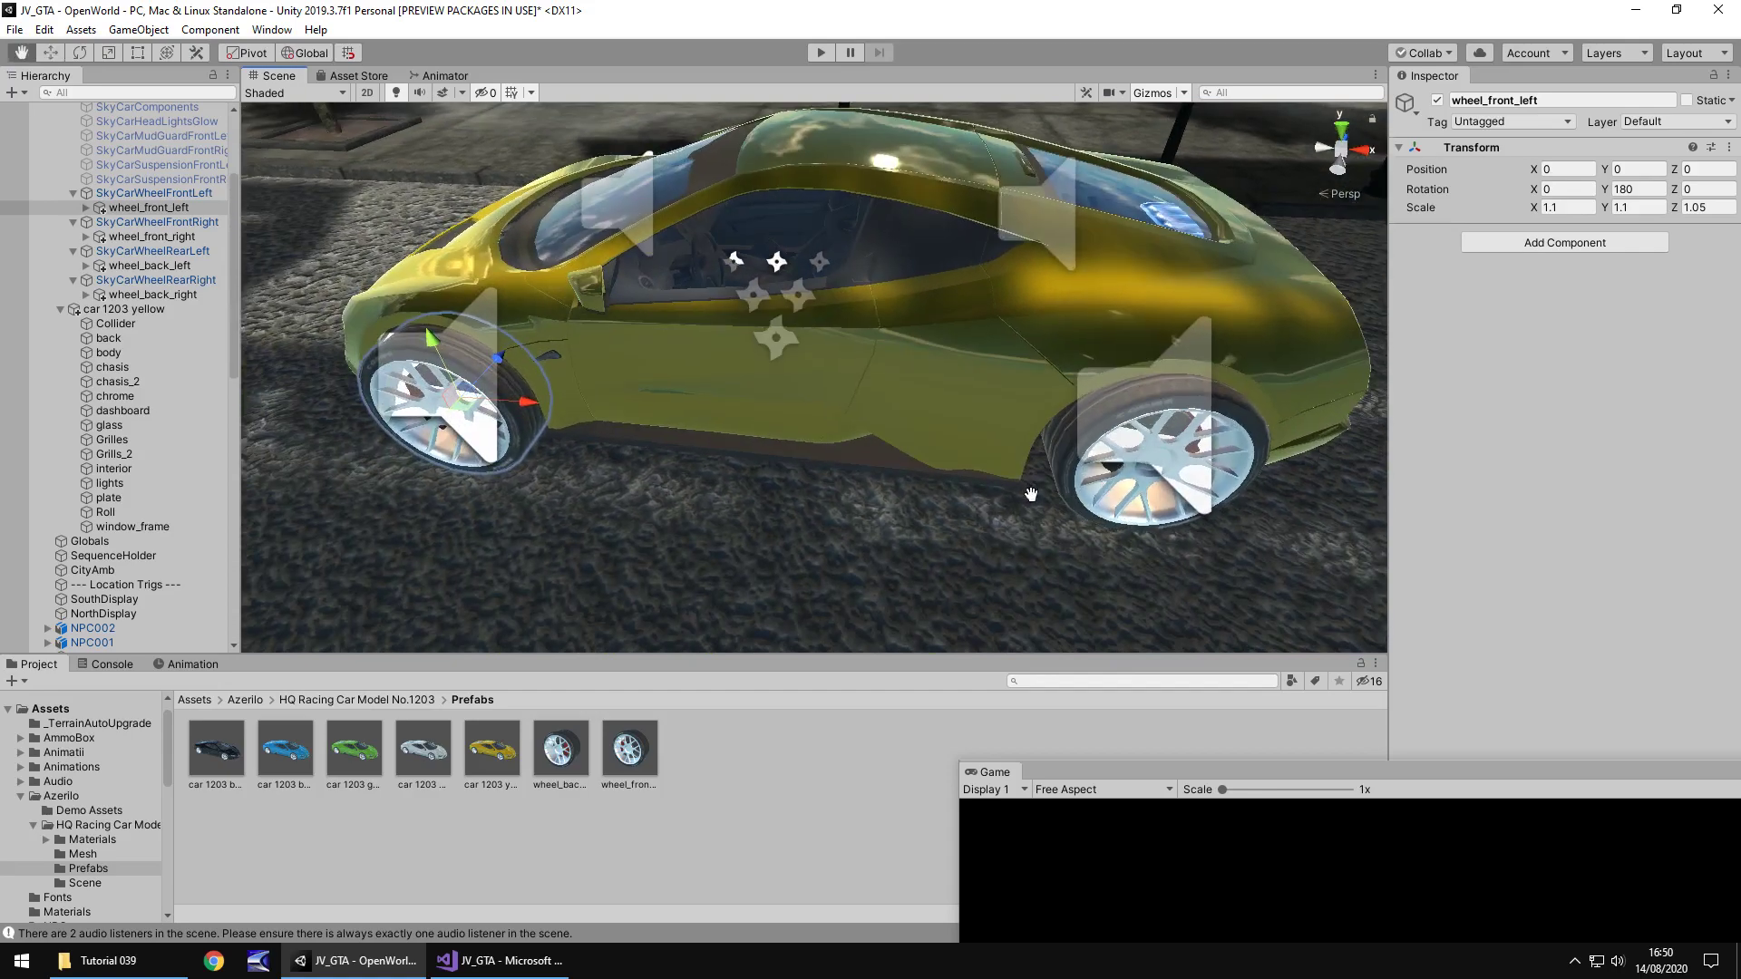
{"action": "scroll", "coordinate": [734, 372], "scroll_direction": "down", "scroll_amount": 10}
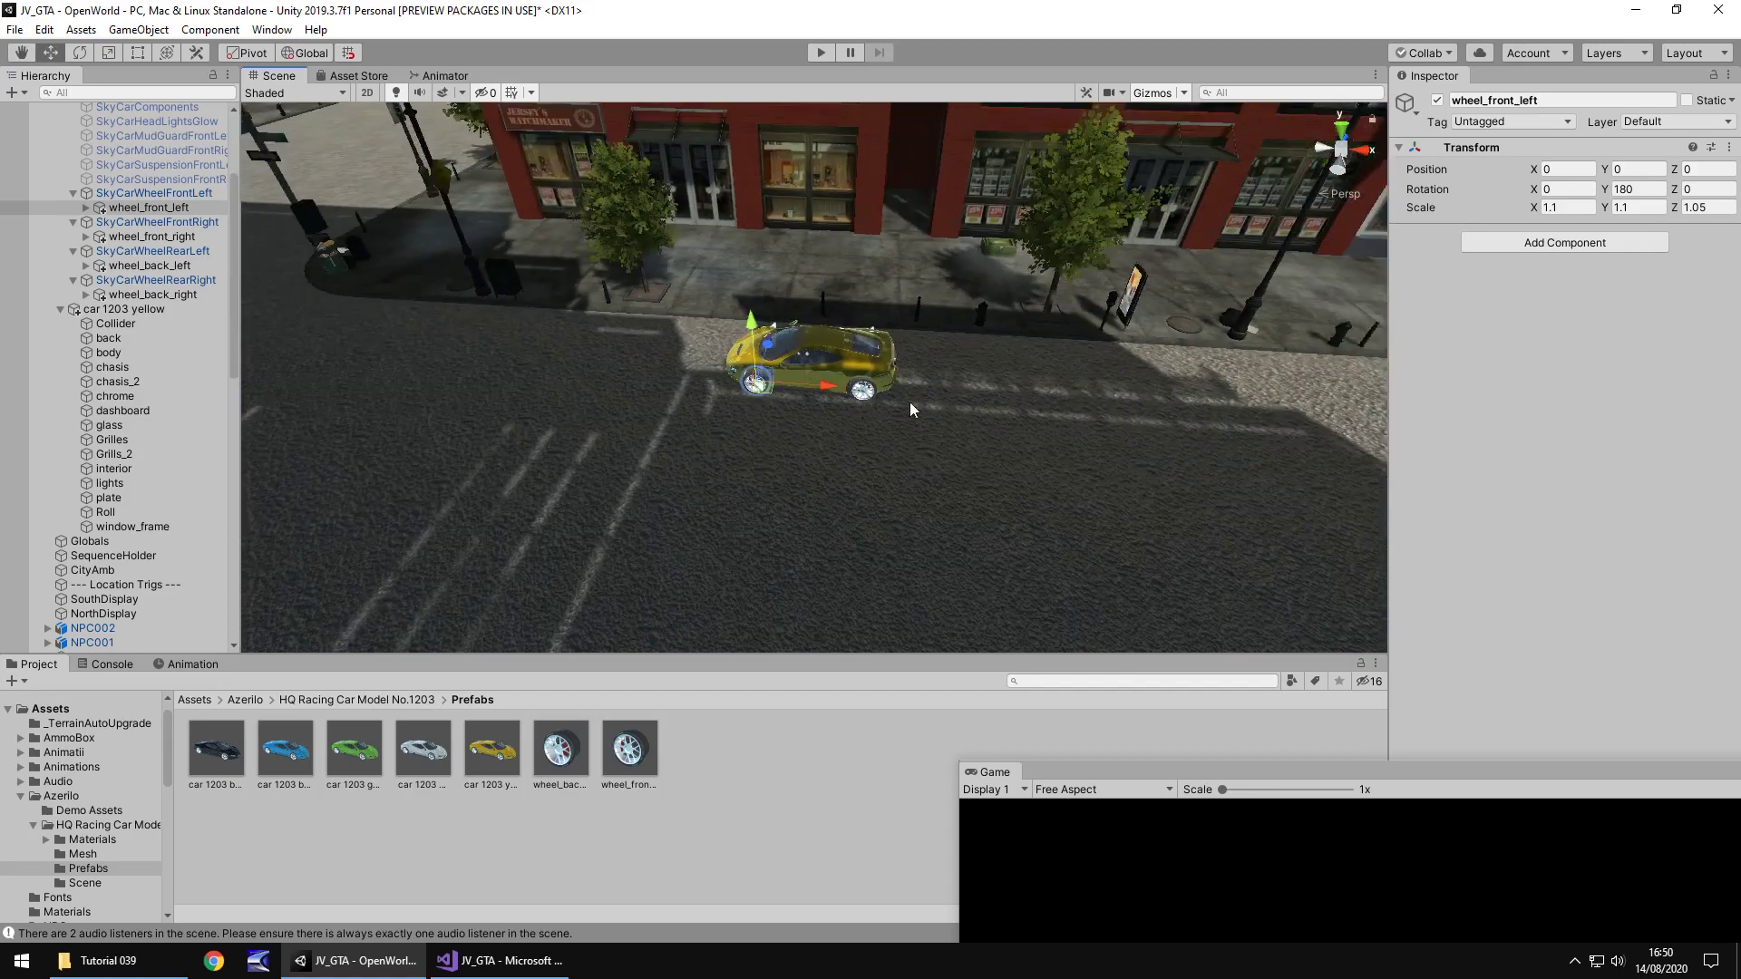
{"action": "right_click_drag", "start_coordinate": [910, 401], "coordinate": [730, 410]}
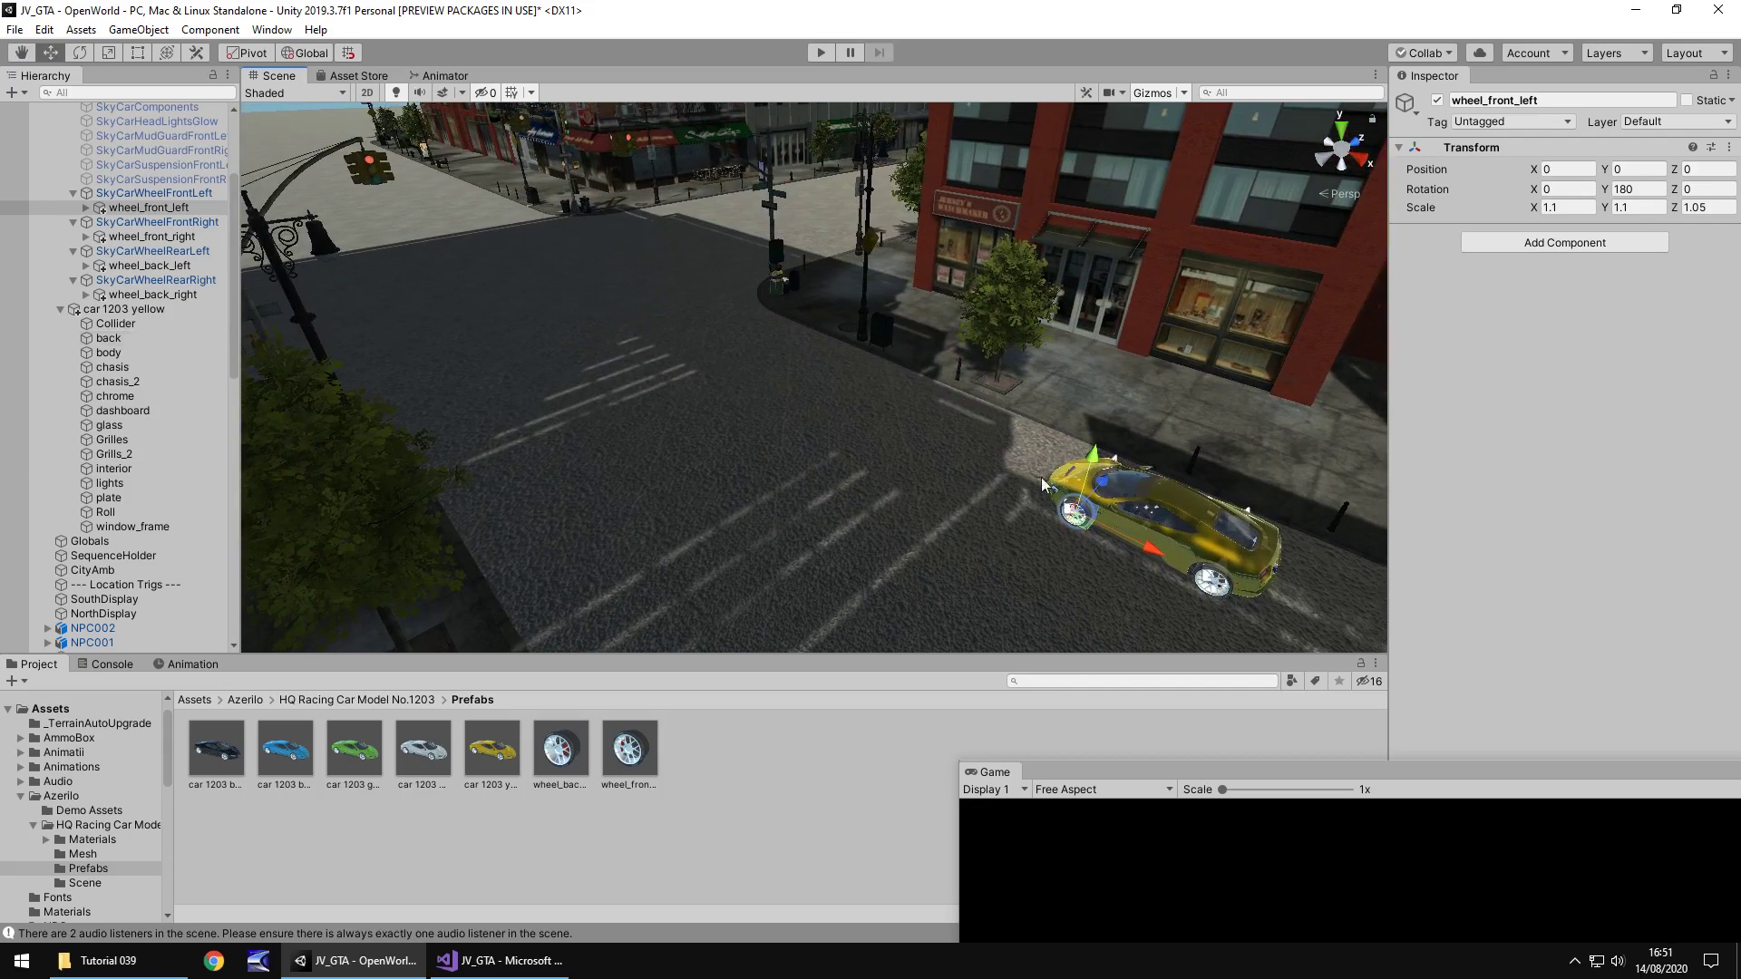
{"action": "right_click_drag", "start_coordinate": [1041, 477], "coordinate": [1014, 368]}
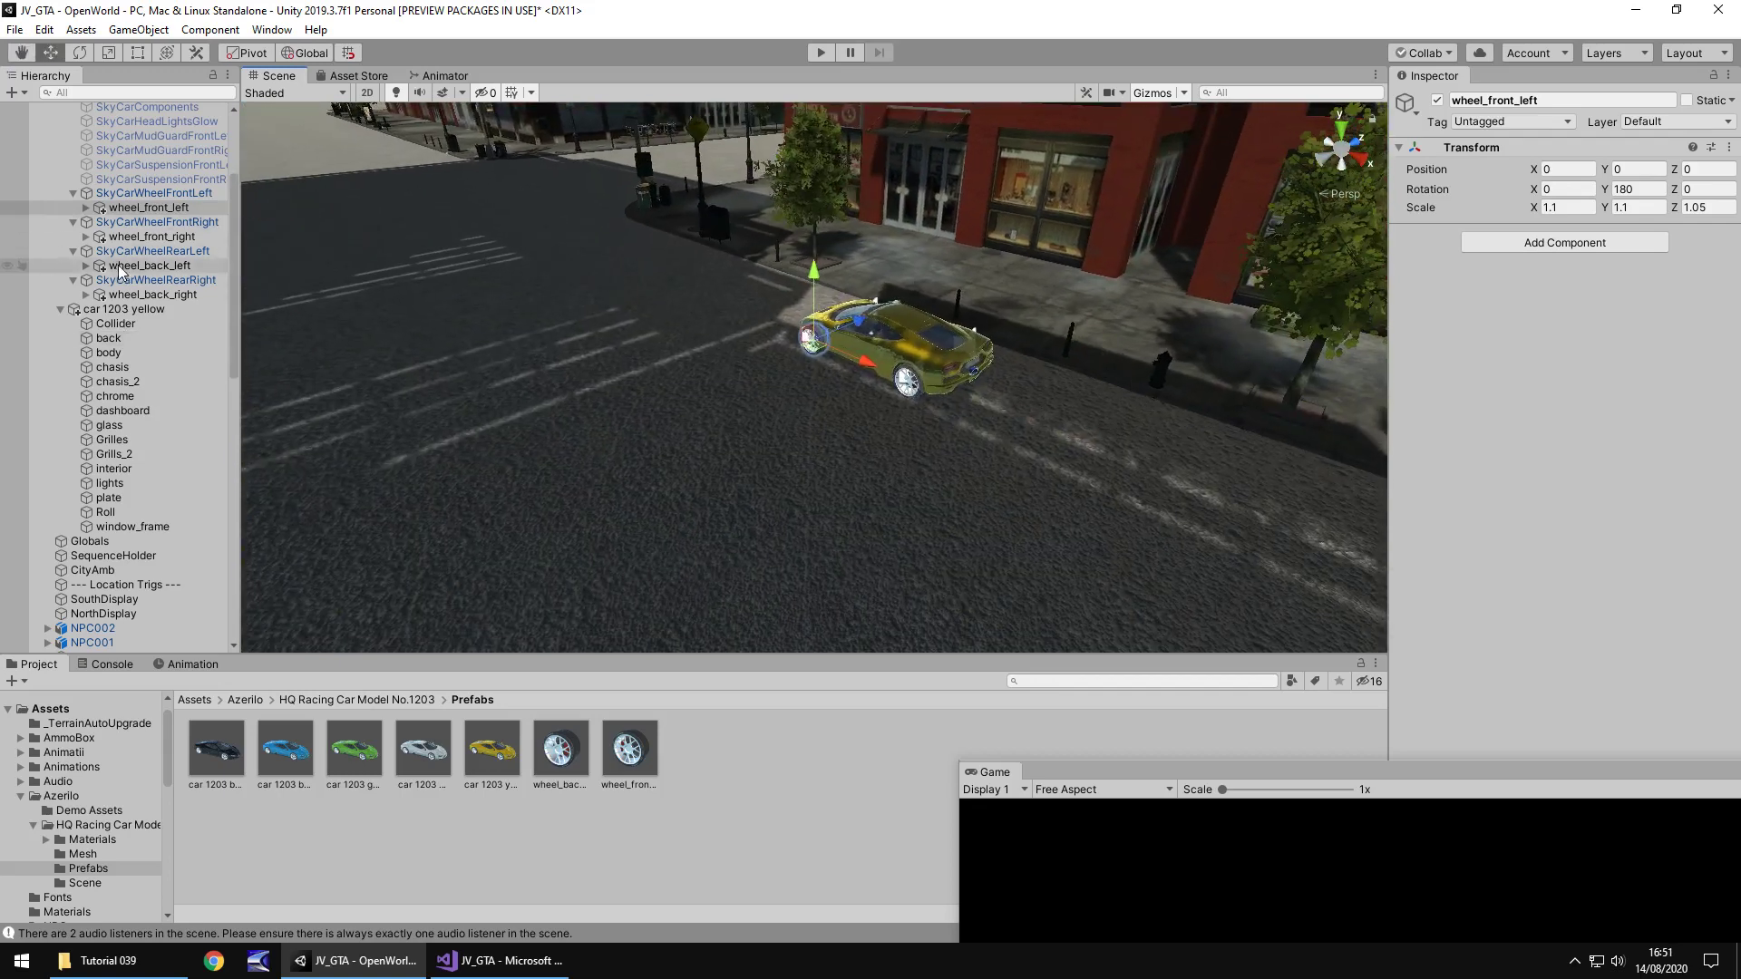
{"action": "scroll", "coordinate": [119, 269], "scroll_direction": "up", "scroll_amount": 5}
{"action": "left_click", "coordinate": [47, 139]}
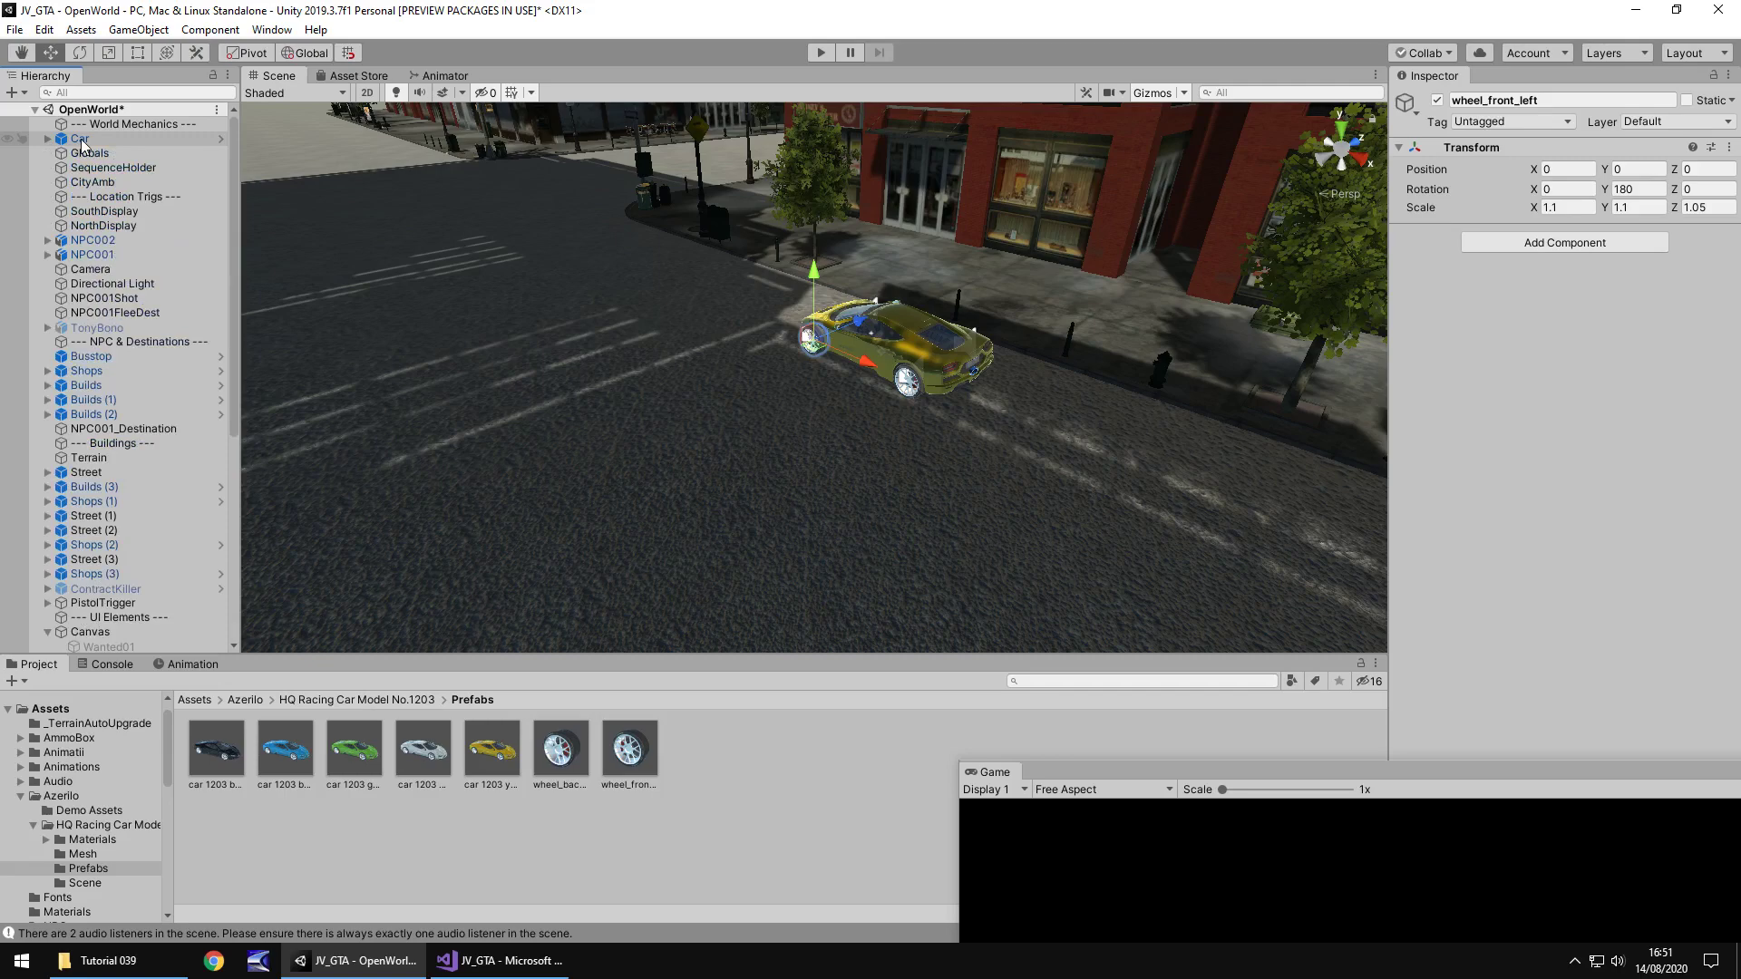
{"action": "left_click", "coordinate": [80, 139]}
{"action": "middle_click_drag", "start_coordinate": [816, 344], "coordinate": [711, 335]}
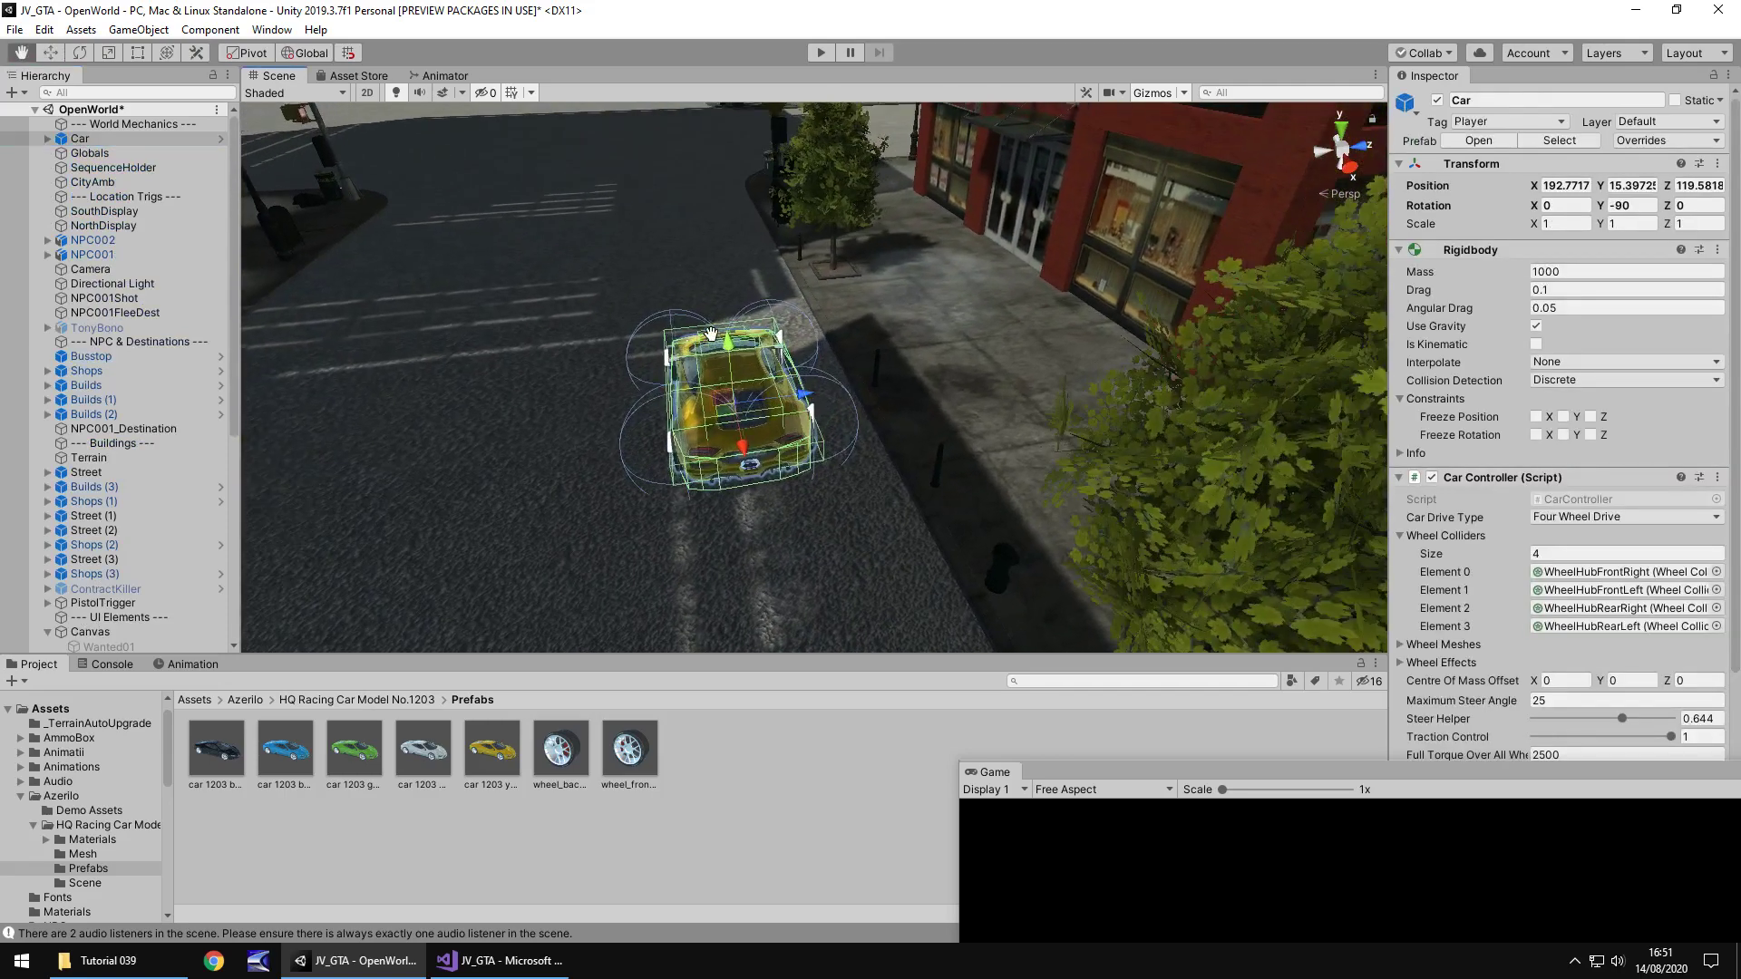
{"action": "key", "text": "w"}
{"action": "left_click_drag", "start_coordinate": [805, 394], "coordinate": [846, 402]}
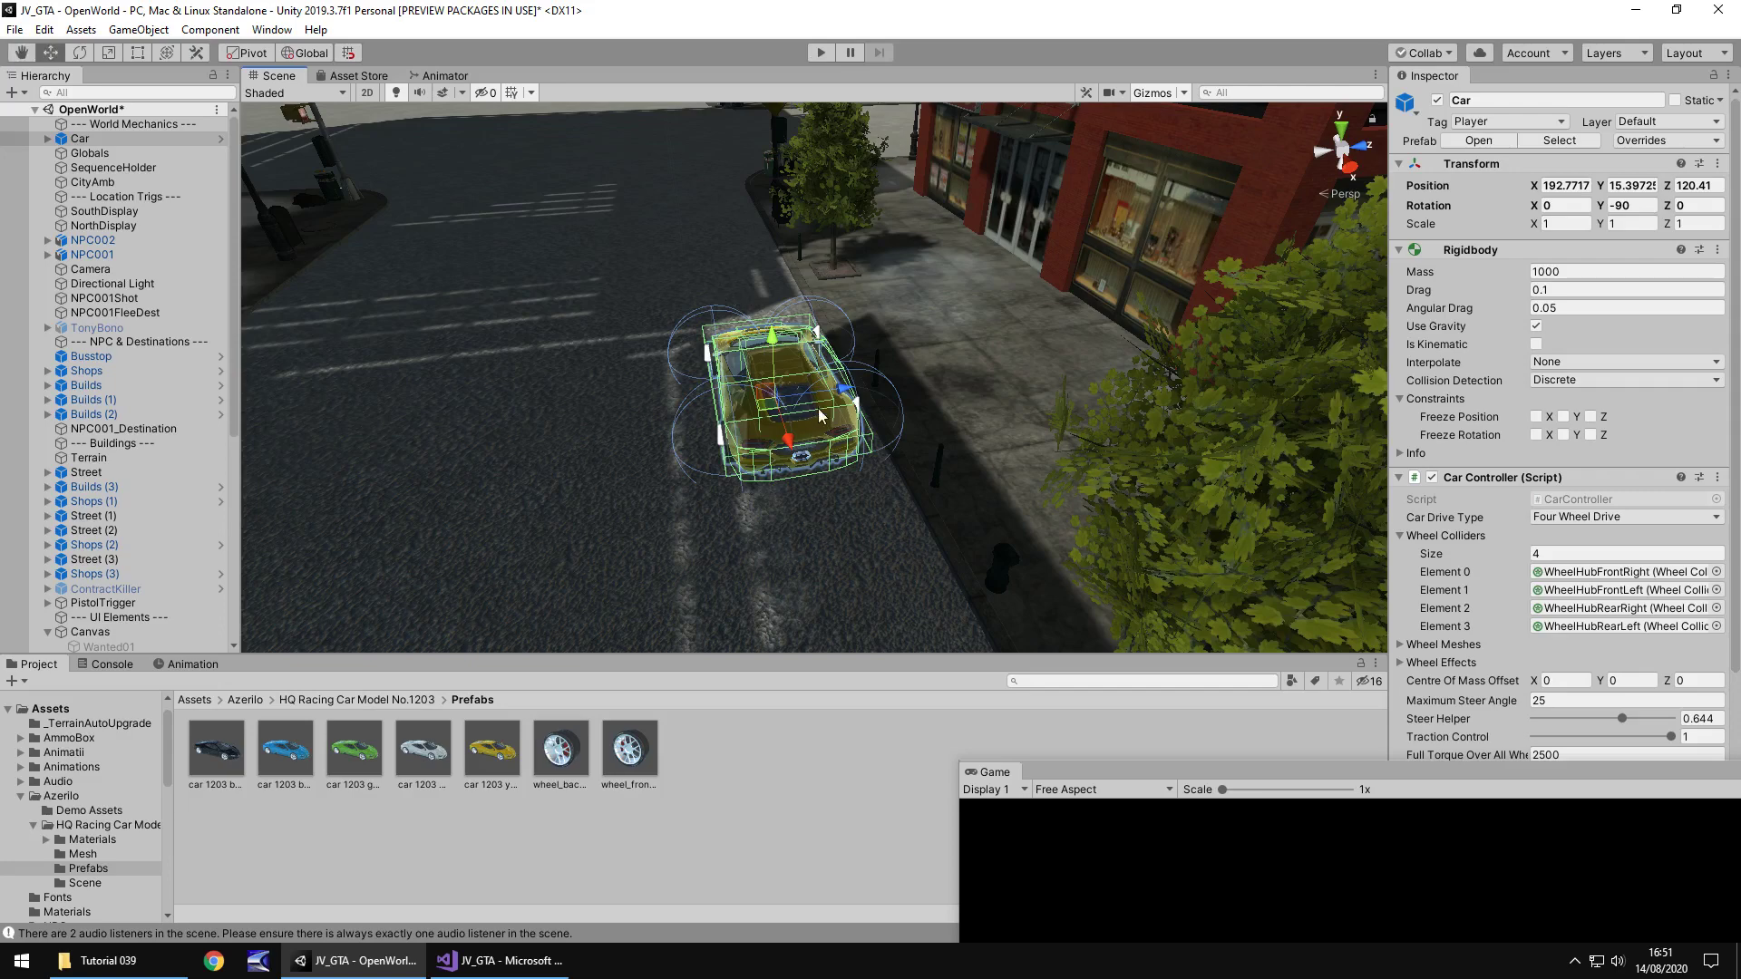
- Run the scene in Play mode, drive the car forward and steer it both ways around the street, then stop
{"action": "right_click_drag", "start_coordinate": [820, 415], "coordinate": [956, 365]}
{"action": "middle_click_drag", "start_coordinate": [957, 365], "coordinate": [945, 398]}
{"action": "scroll", "coordinate": [944, 399], "scroll_direction": "down", "scroll_amount": 2}
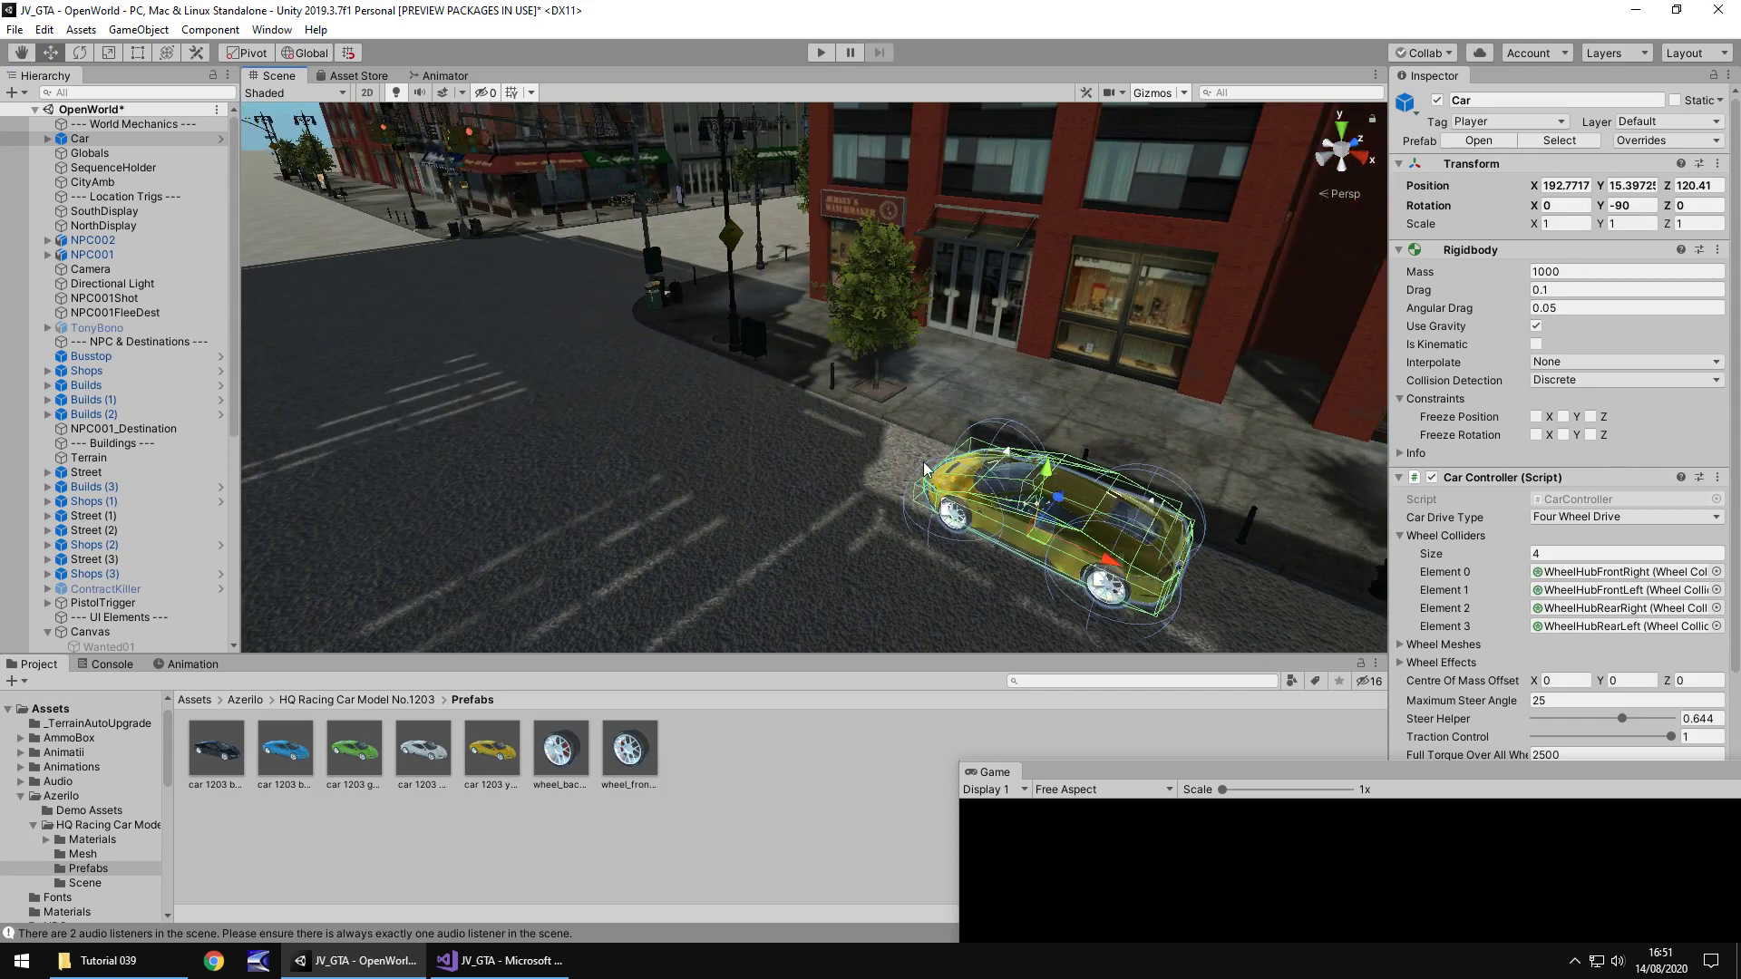
{"action": "left_click", "coordinate": [820, 56]}
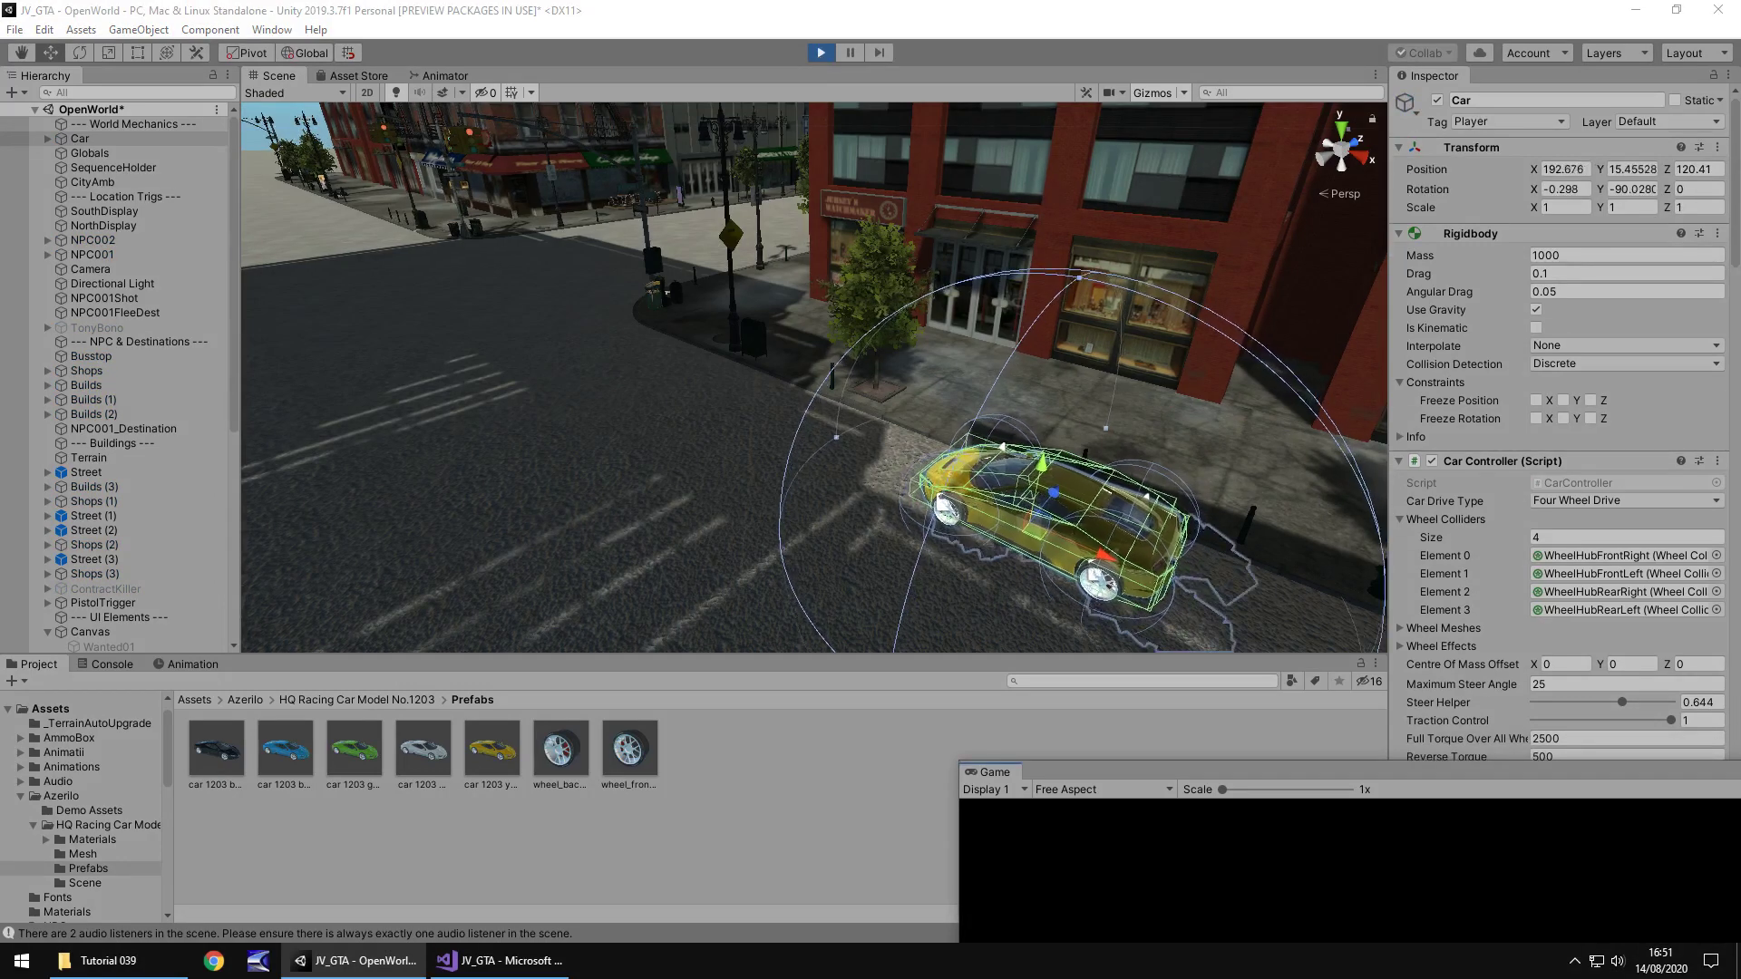
{"action": "key", "text": "w"}
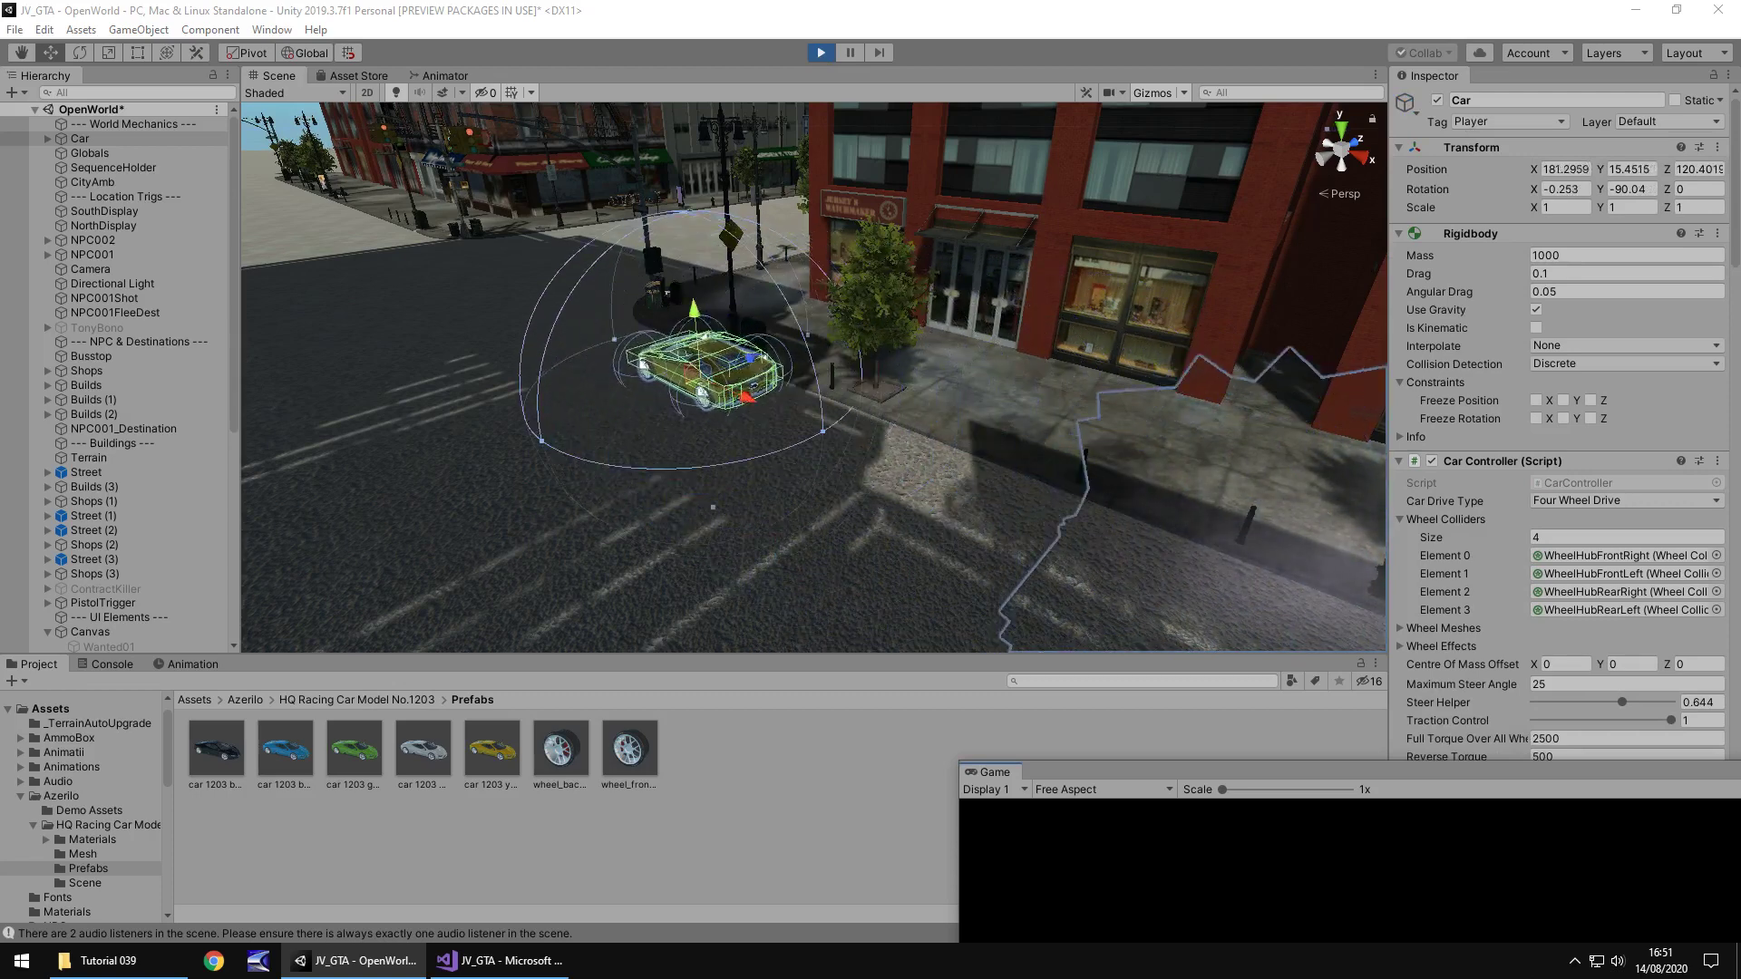
{"action": "key", "text": "d"}
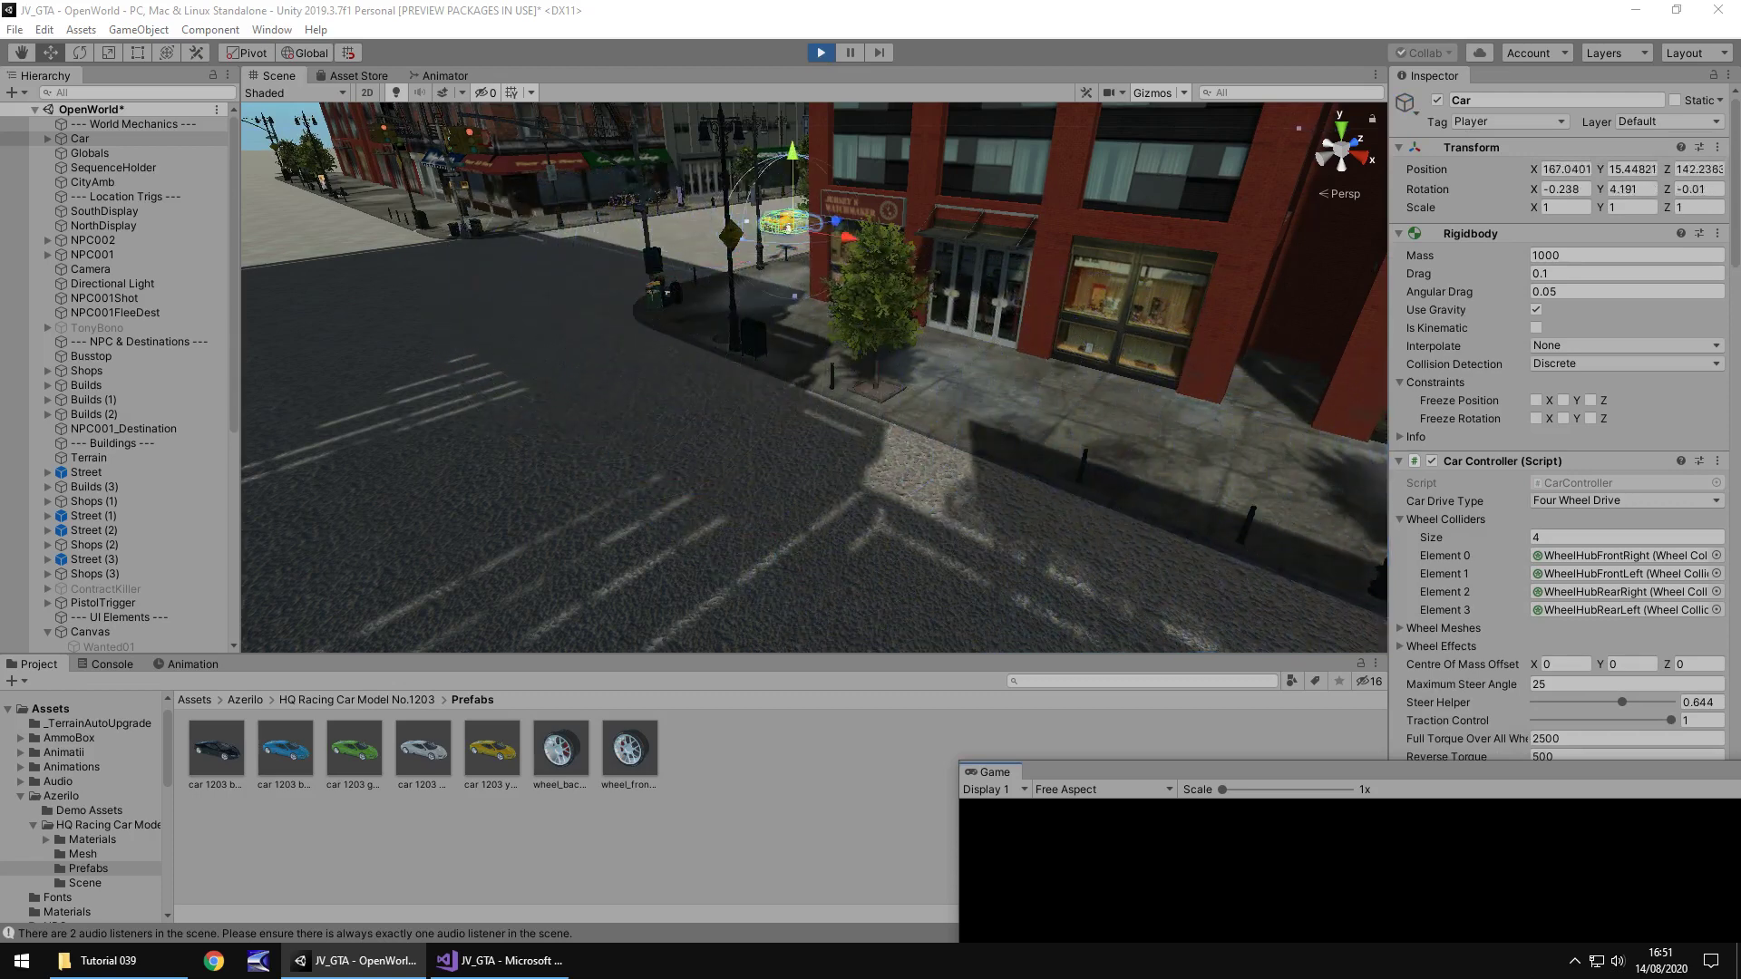
{"action": "key", "text": "a"}
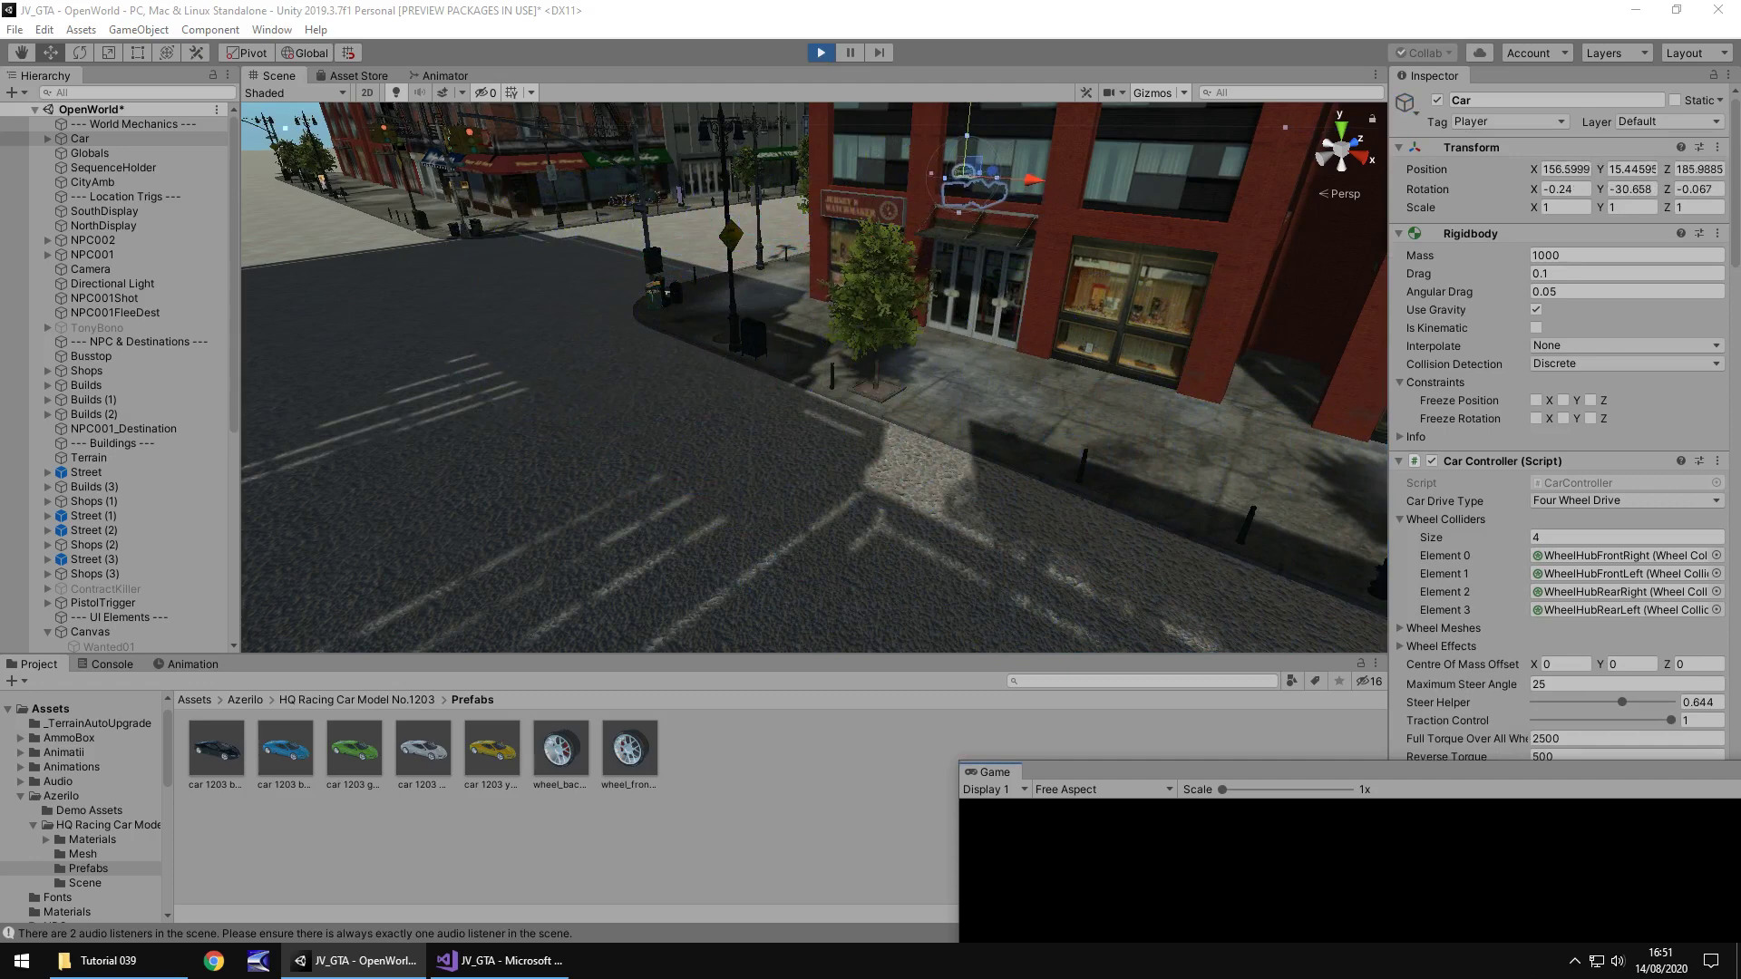
{"action": "key", "text": "d"}
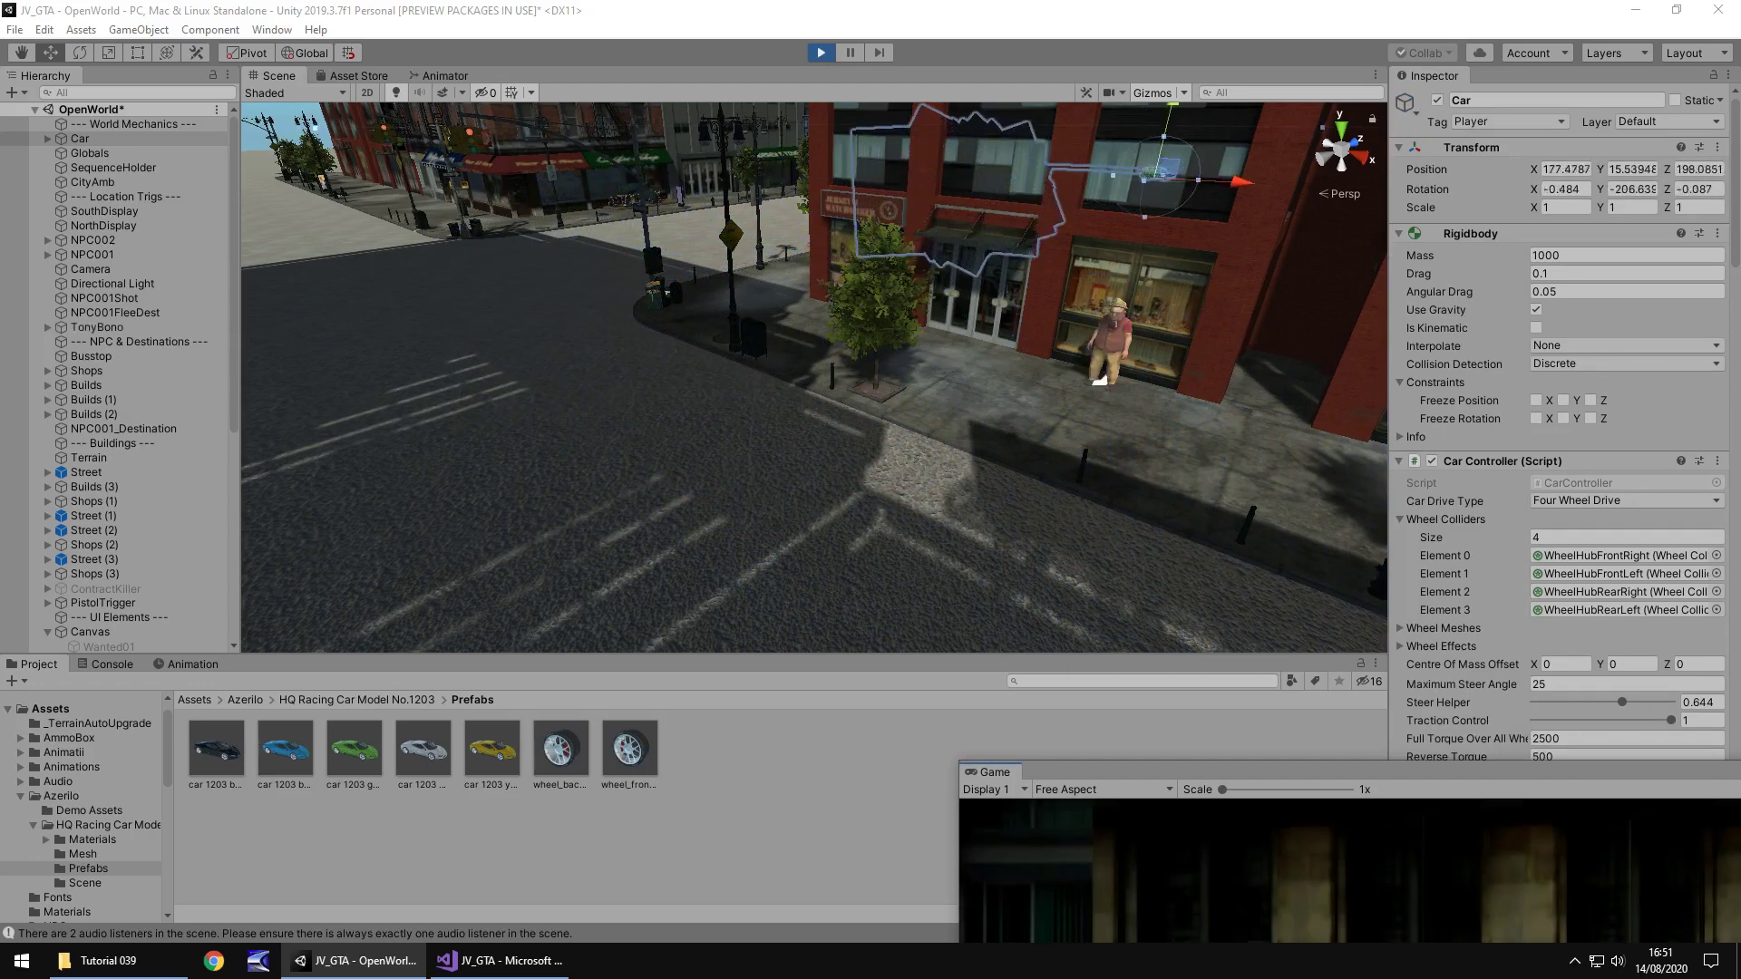
{"action": "key", "text": "d"}
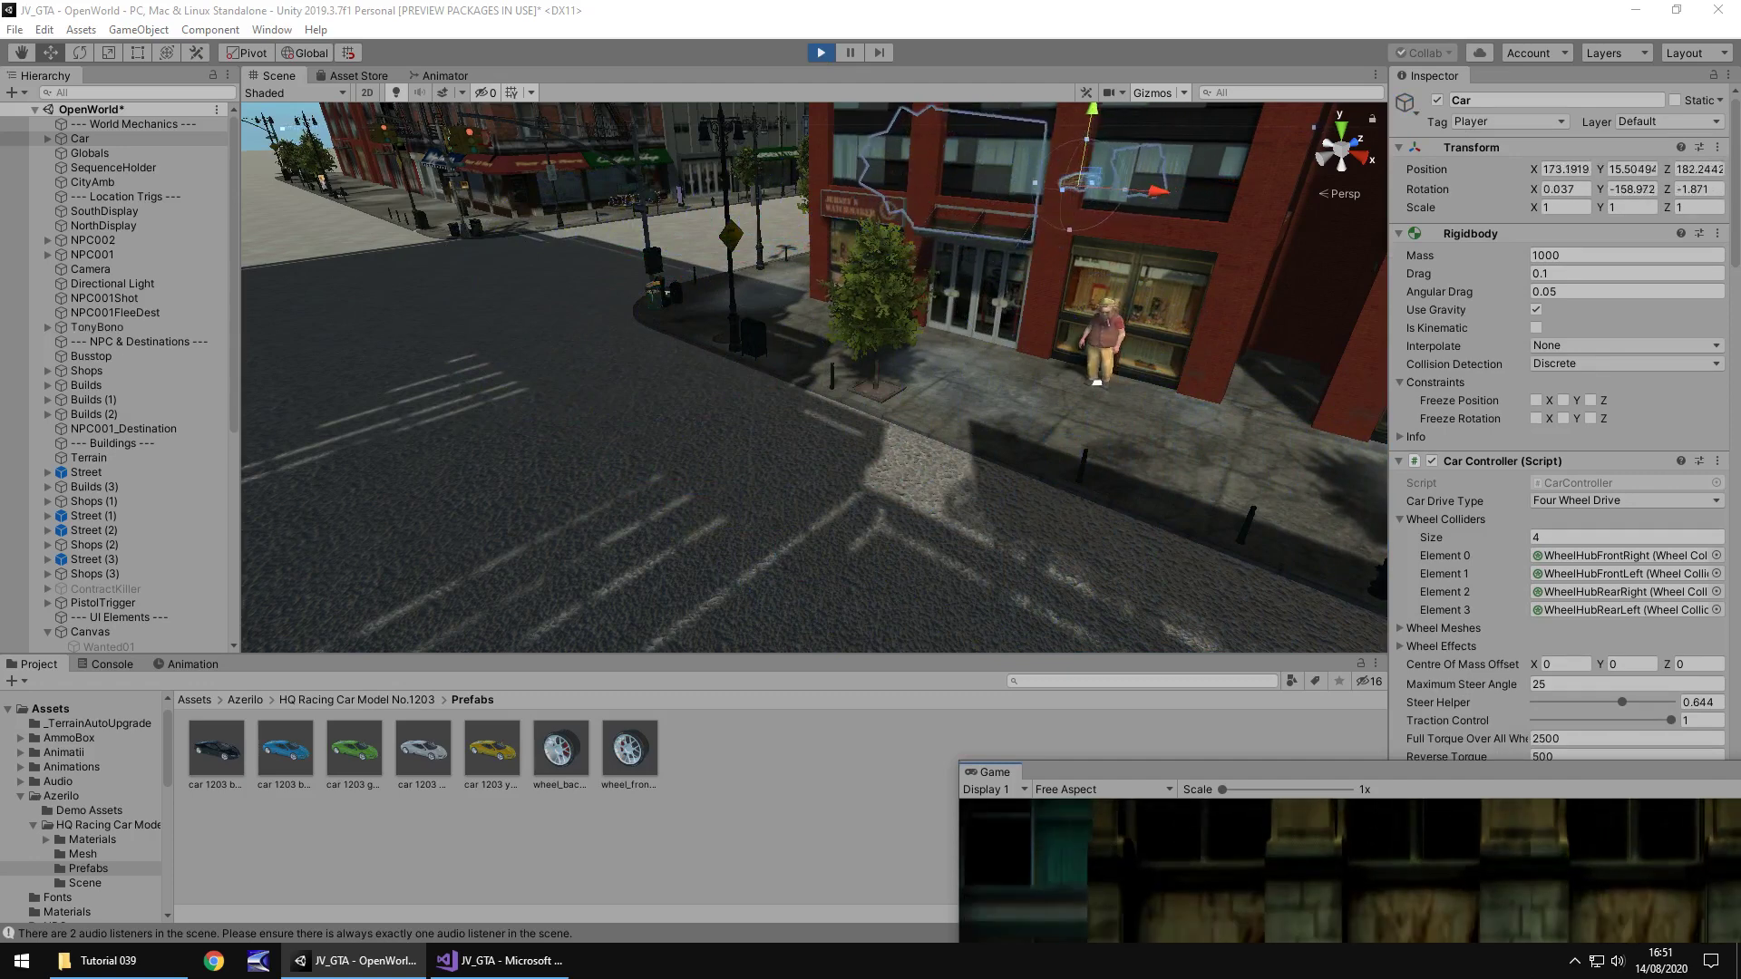
{"action": "key", "text": "w"}
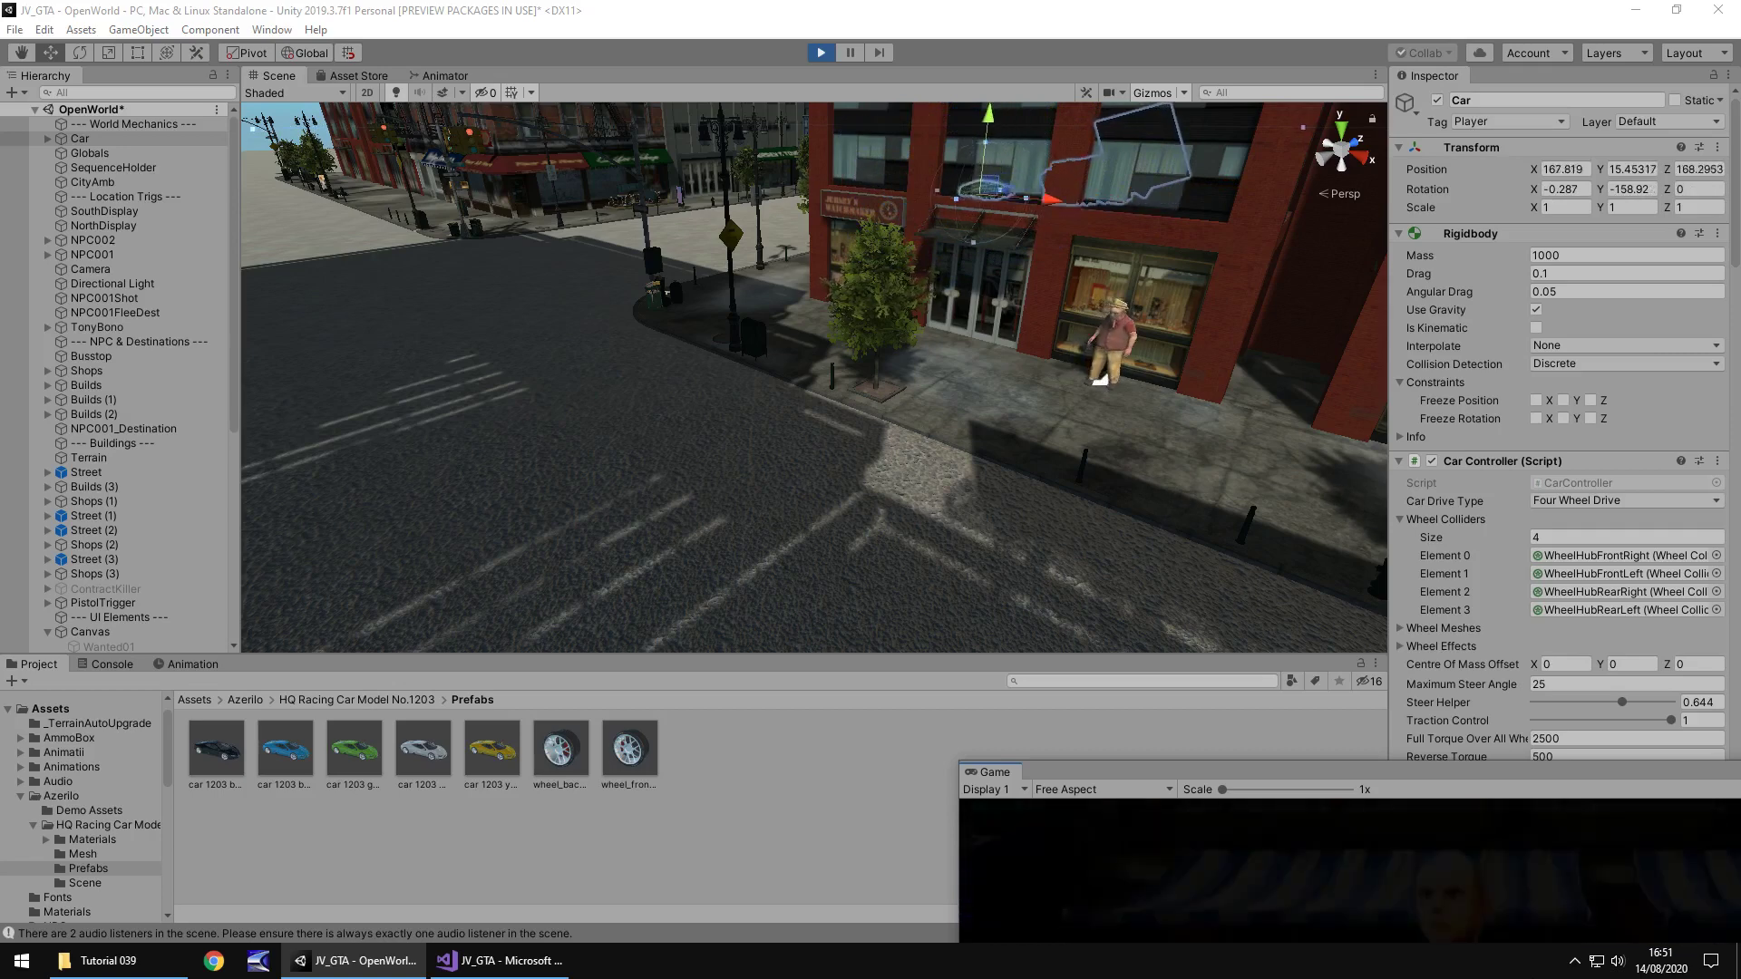
{"action": "key", "text": "ctrl+p"}
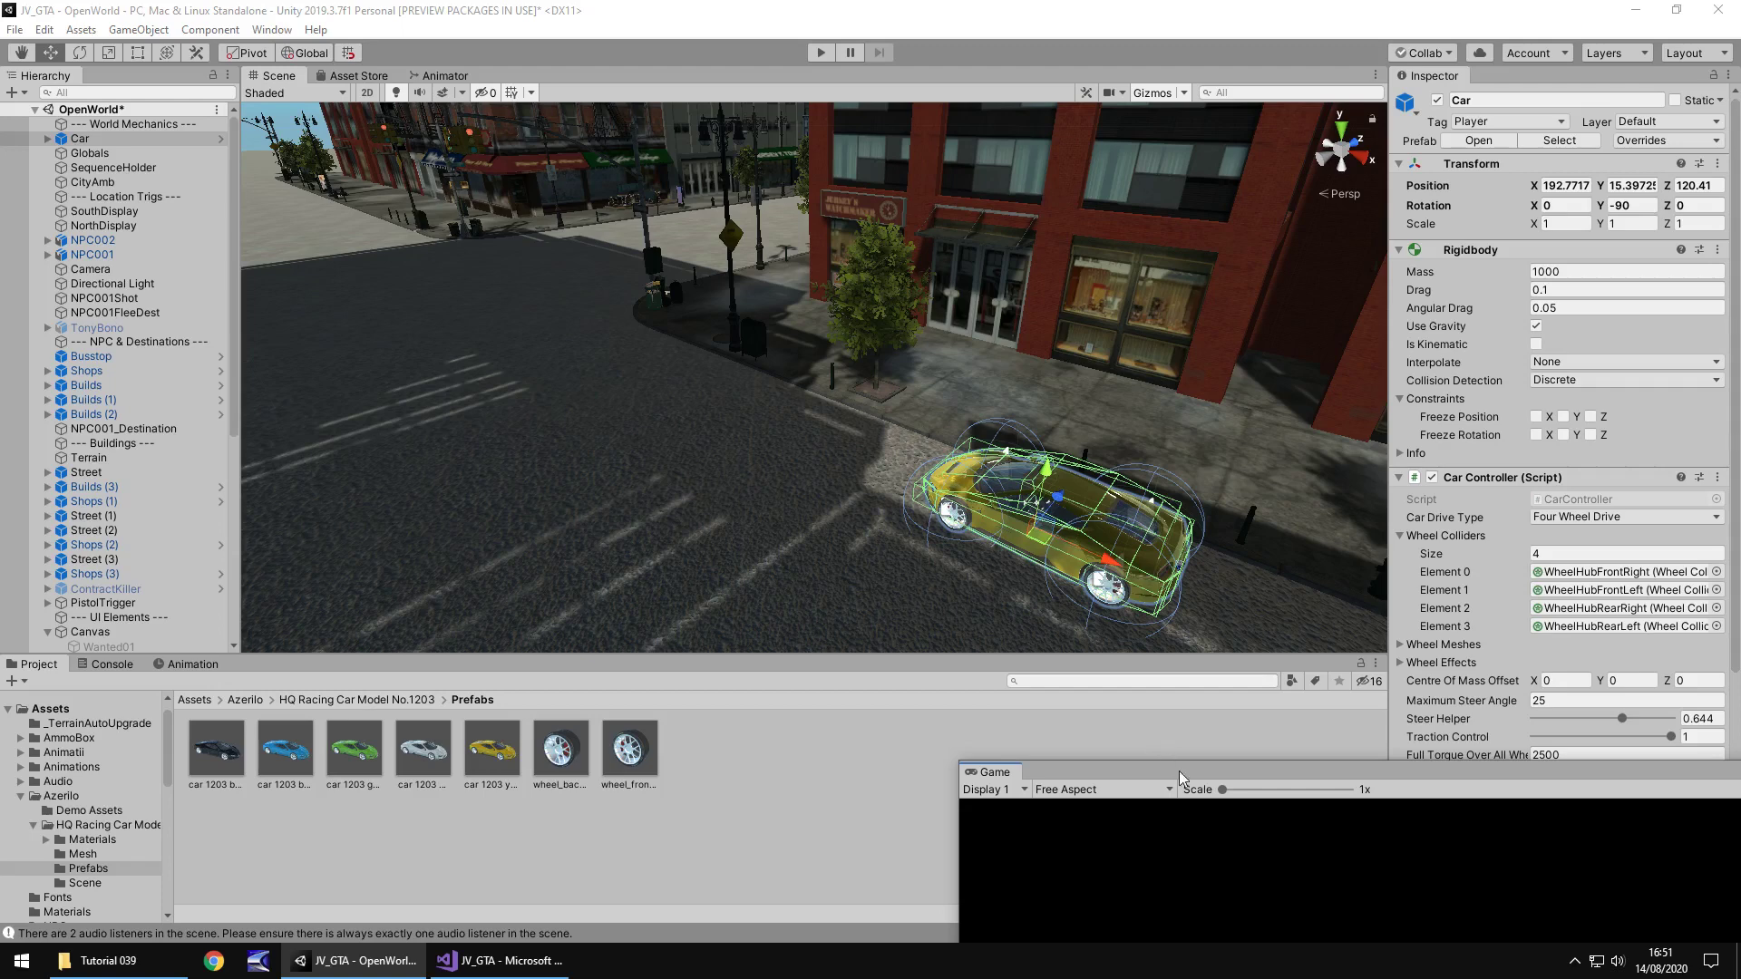
- Disable the Char Control script on the ContractKiller object
{"action": "left_click_drag", "start_coordinate": [1179, 770], "coordinate": [1040, 761]}
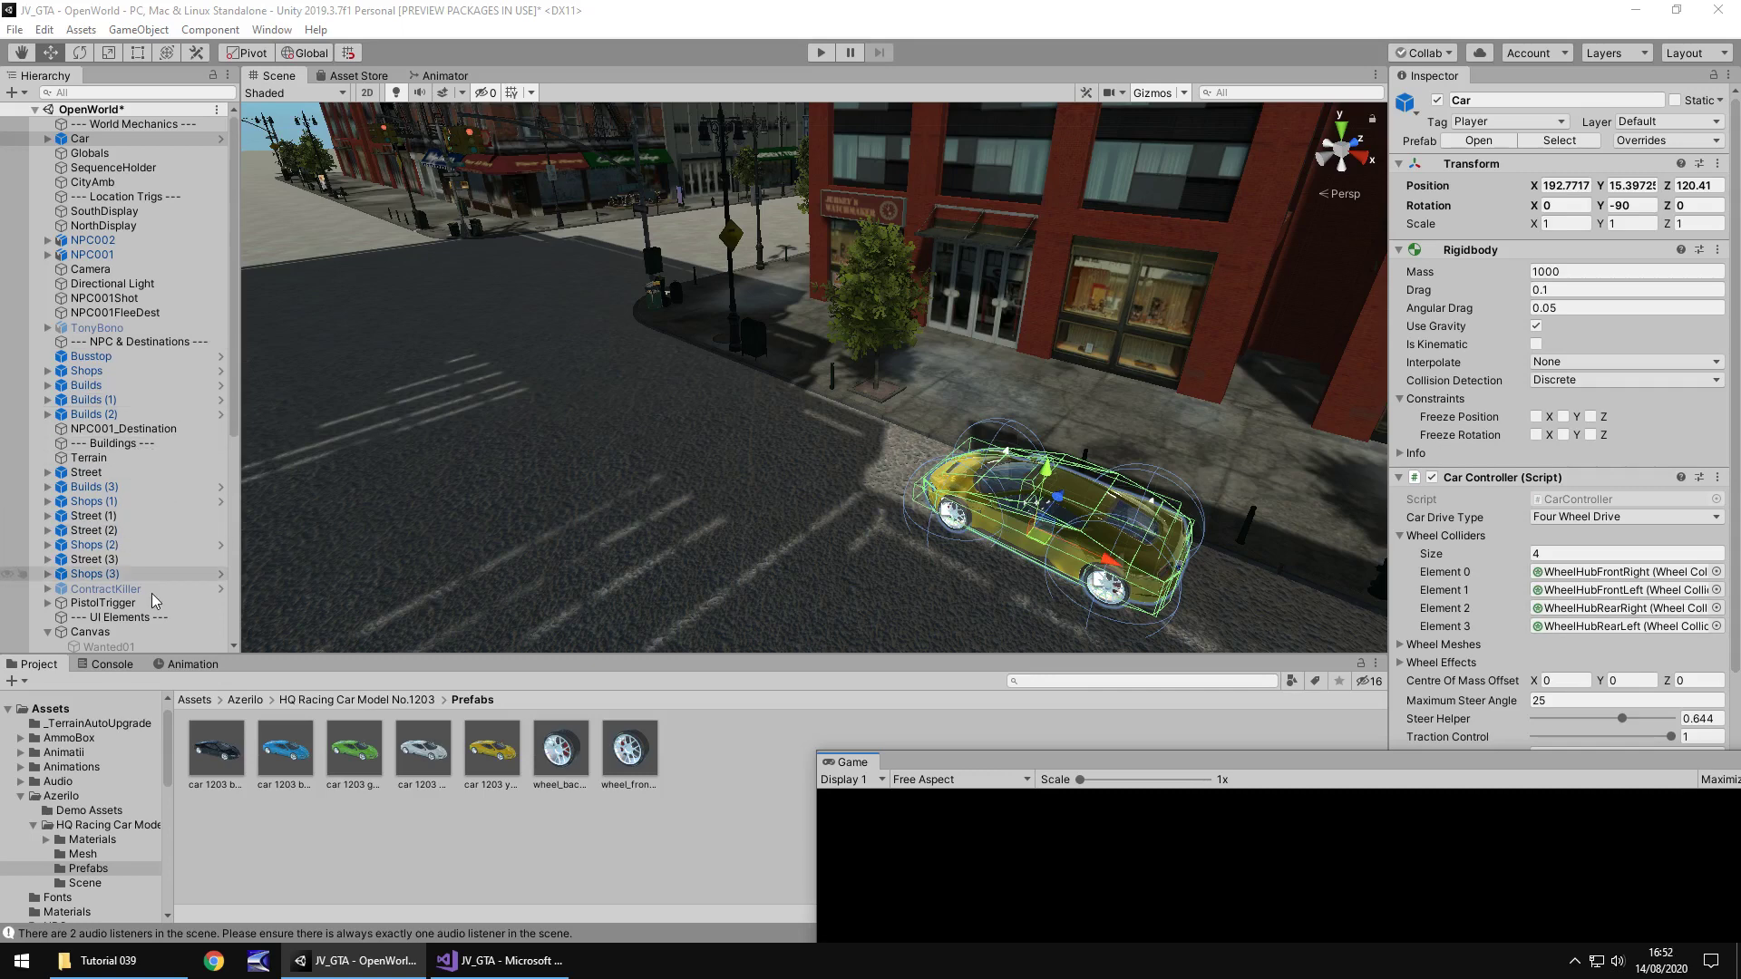
{"action": "left_click", "coordinate": [104, 589]}
{"action": "scroll", "coordinate": [1520, 644], "scroll_direction": "down", "scroll_amount": 5}
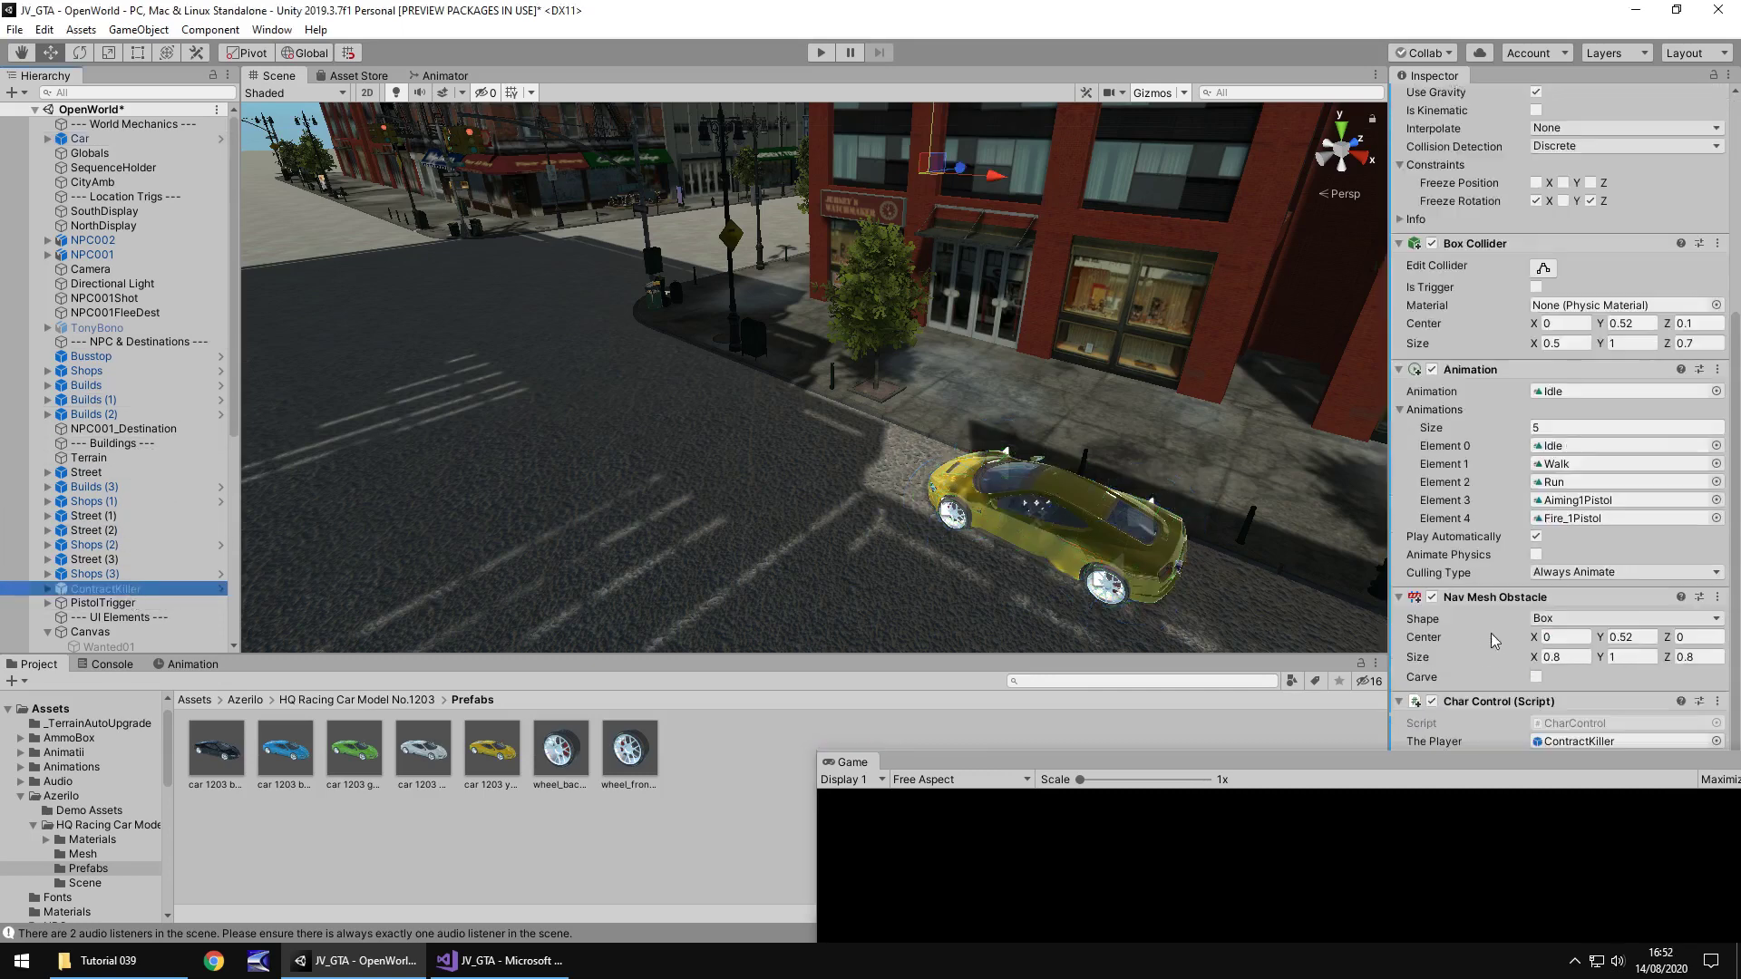
{"action": "left_click", "coordinate": [1431, 700]}
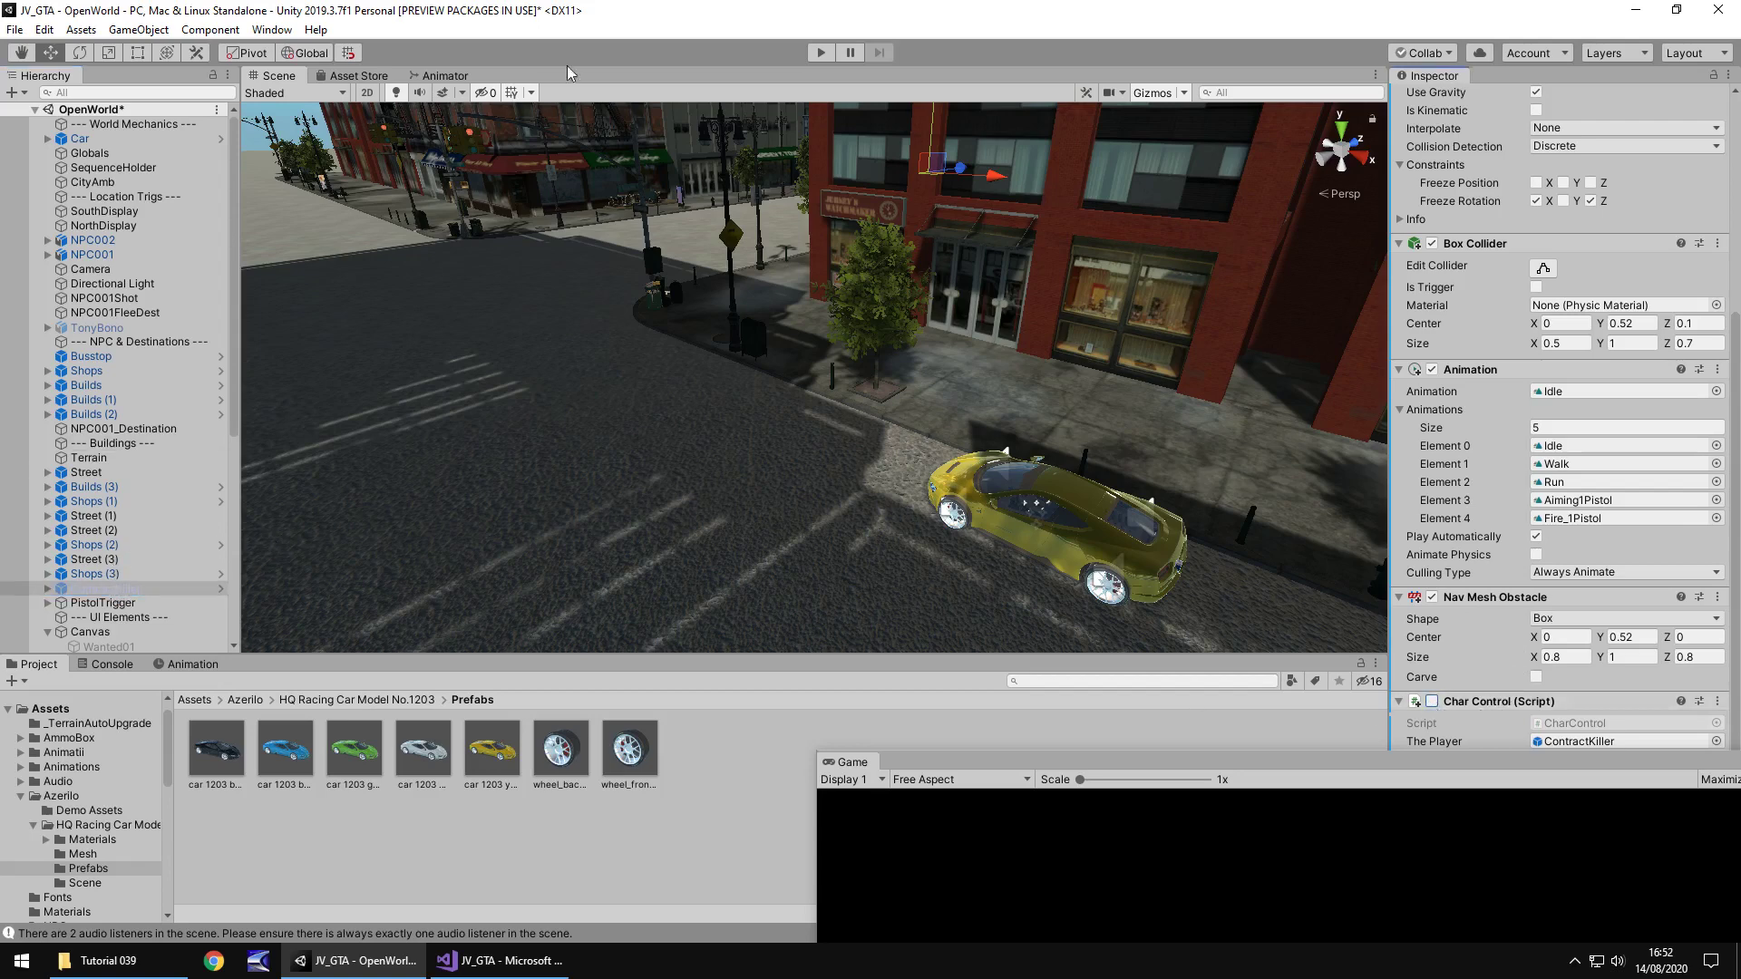
- Run the scene in Play mode to check the player character, stop it, and dock the Game view beside the Scene view
{"action": "left_click", "coordinate": [817, 53]}
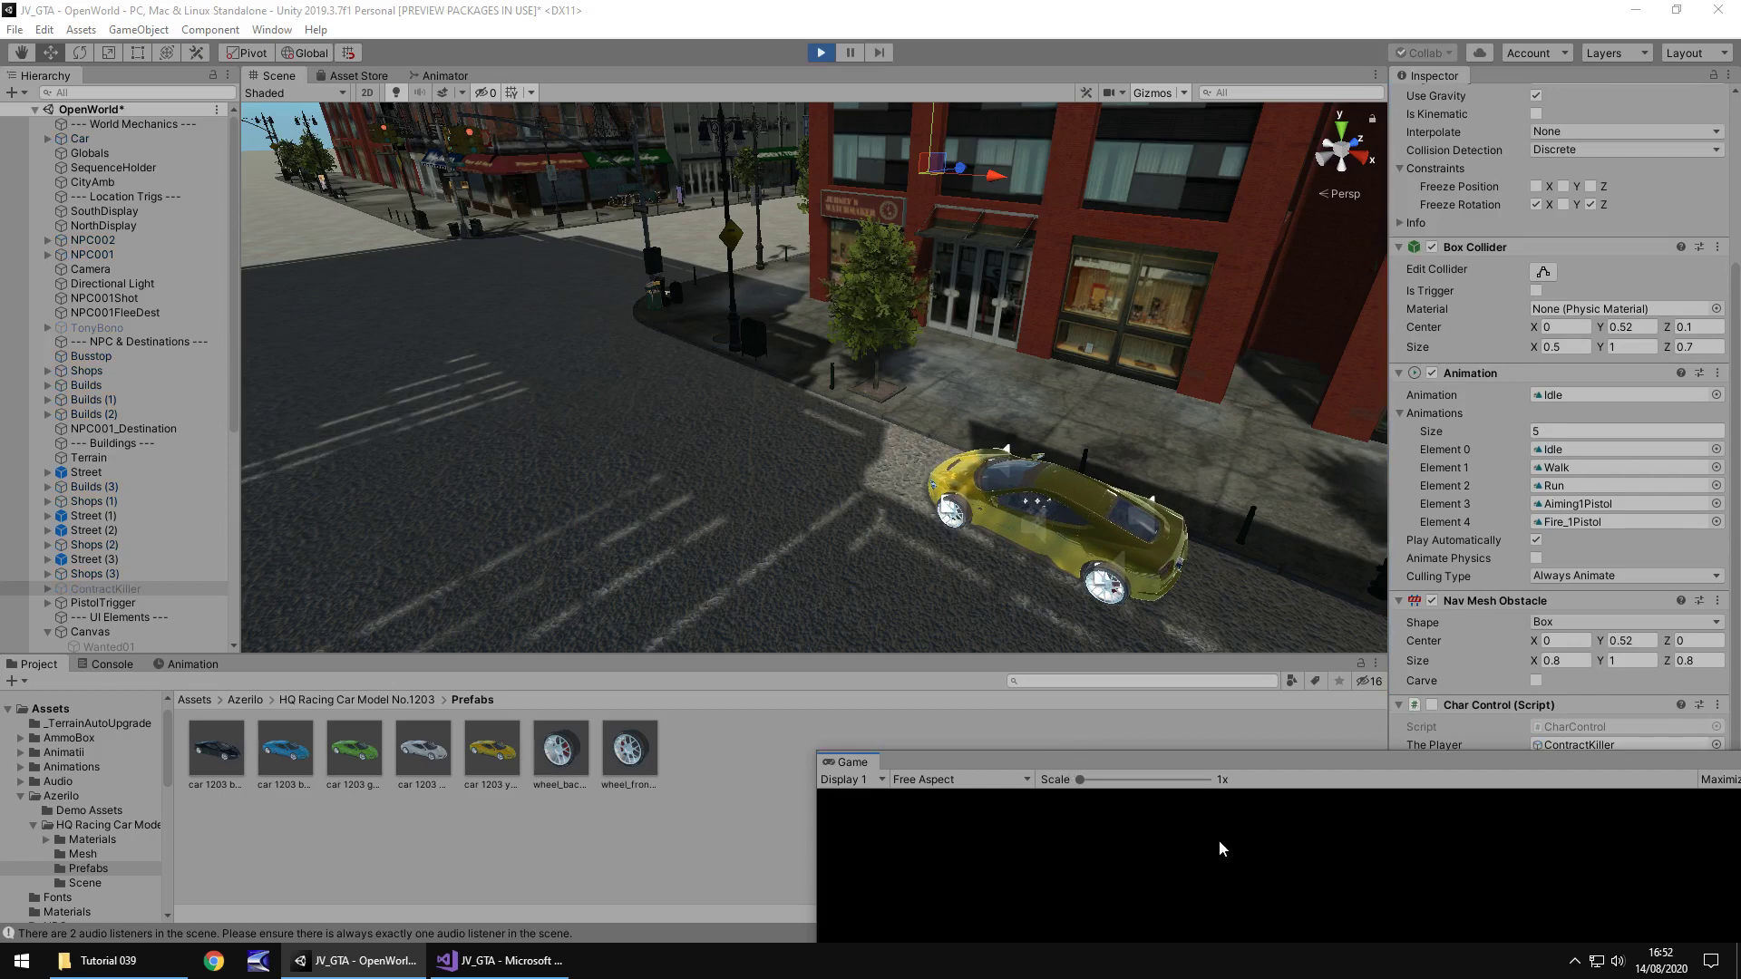
{"action": "left_click_drag", "start_coordinate": [1212, 766], "coordinate": [1163, 128]}
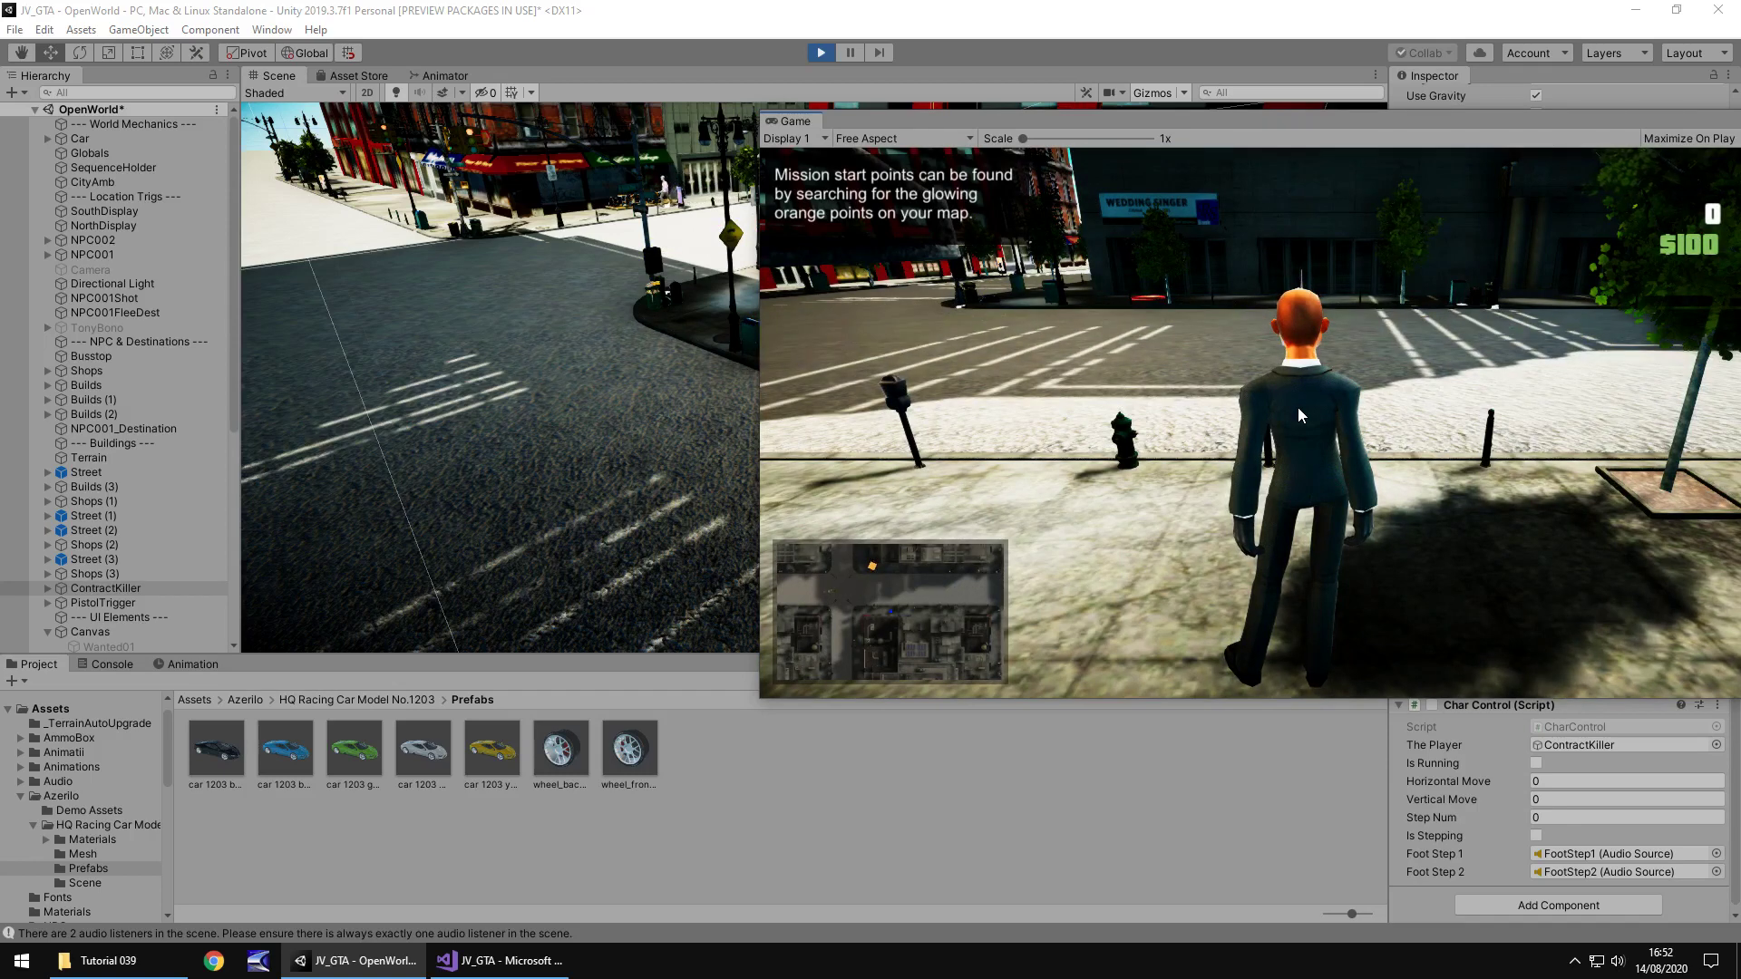
{"action": "key", "text": "ctrl+p"}
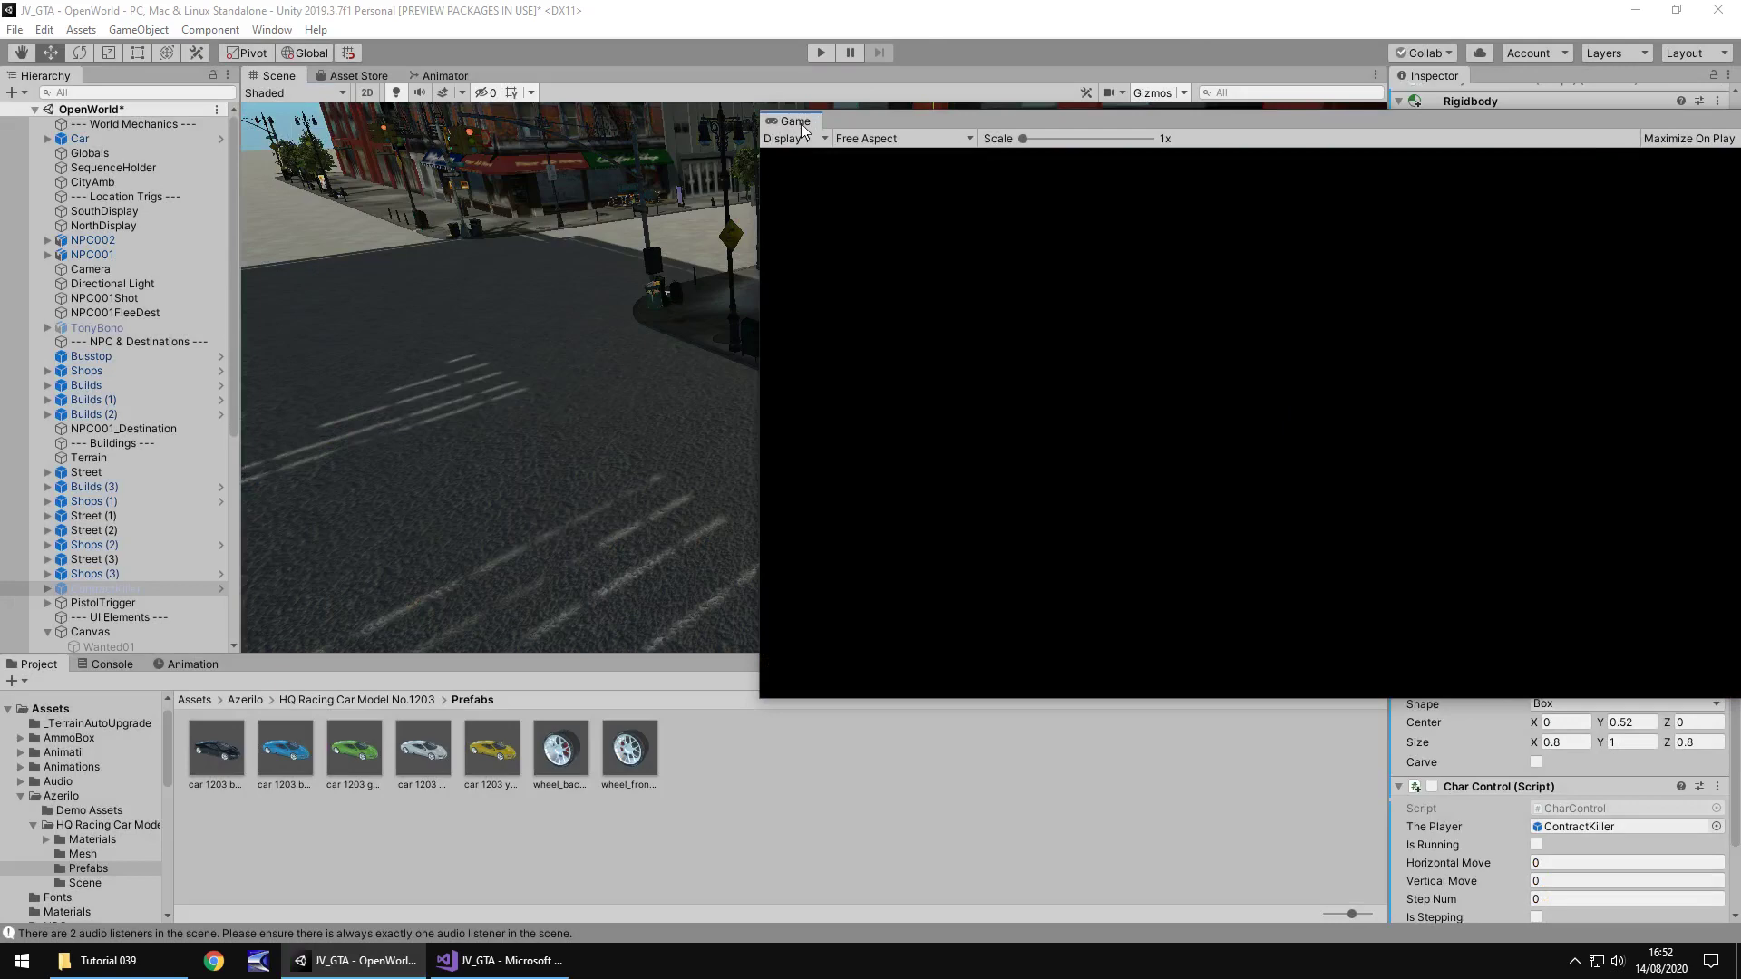
{"action": "left_click_drag", "start_coordinate": [798, 121], "coordinate": [328, 84]}
{"action": "left_click", "coordinate": [277, 76]}
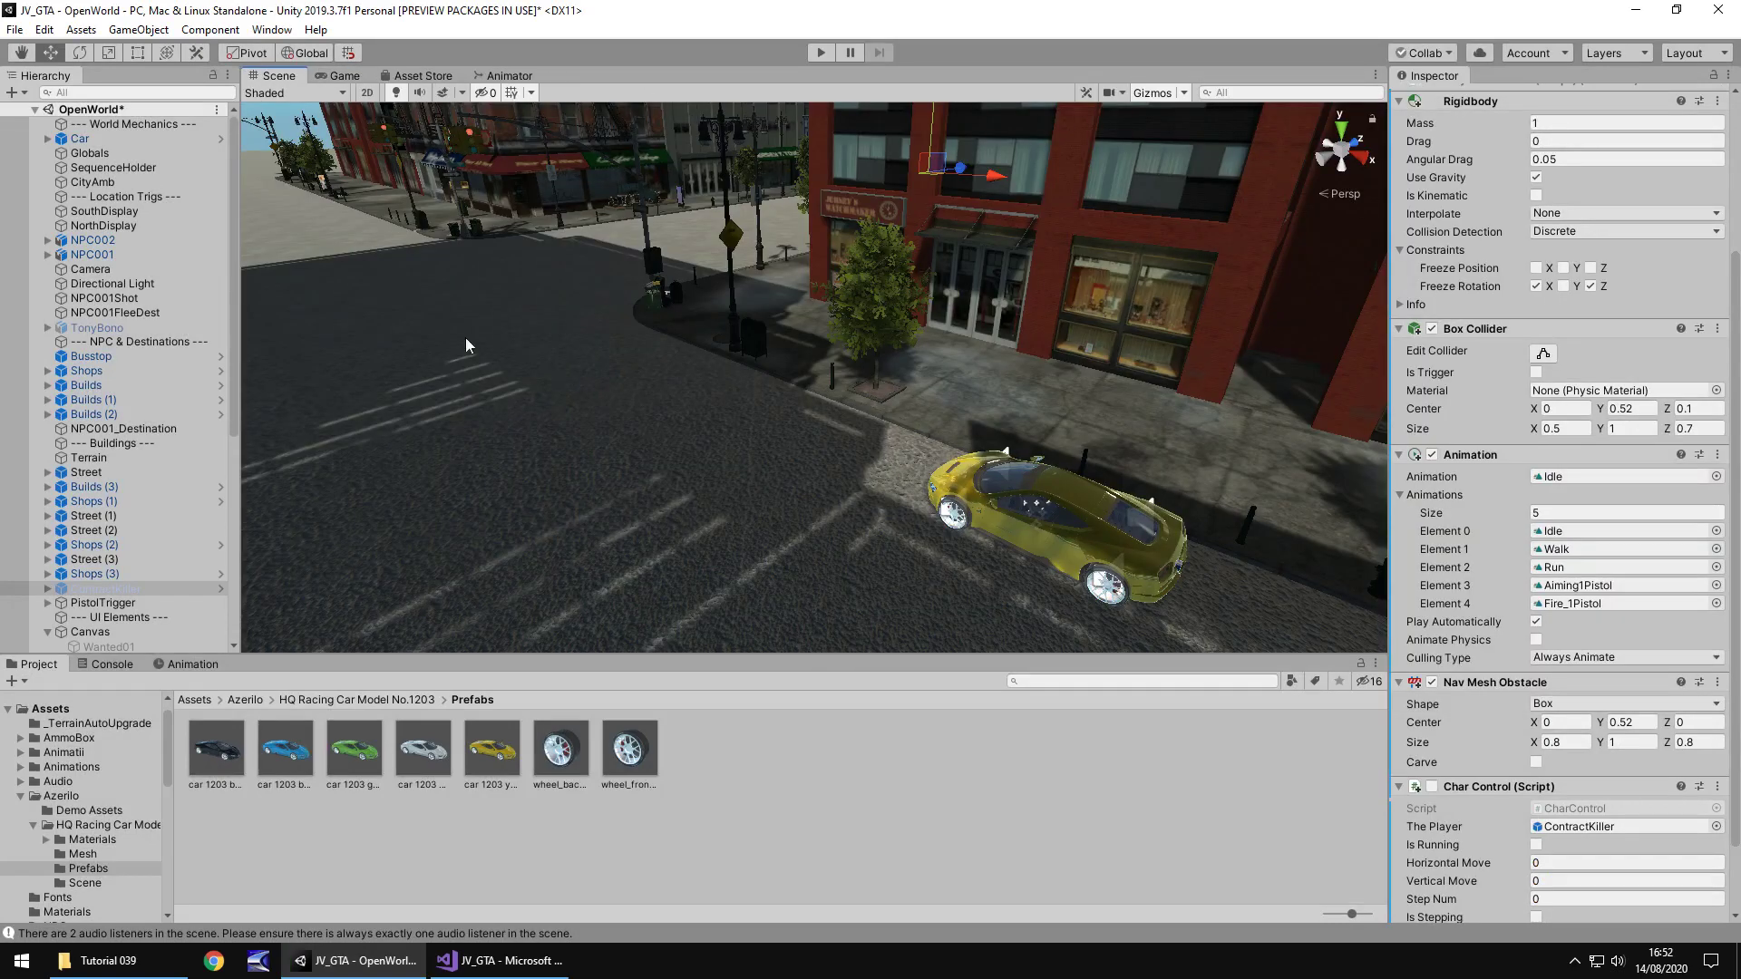
- Try scaling the Car object to 2 on the X, Y and Z axes
{"action": "left_click", "coordinate": [80, 138]}
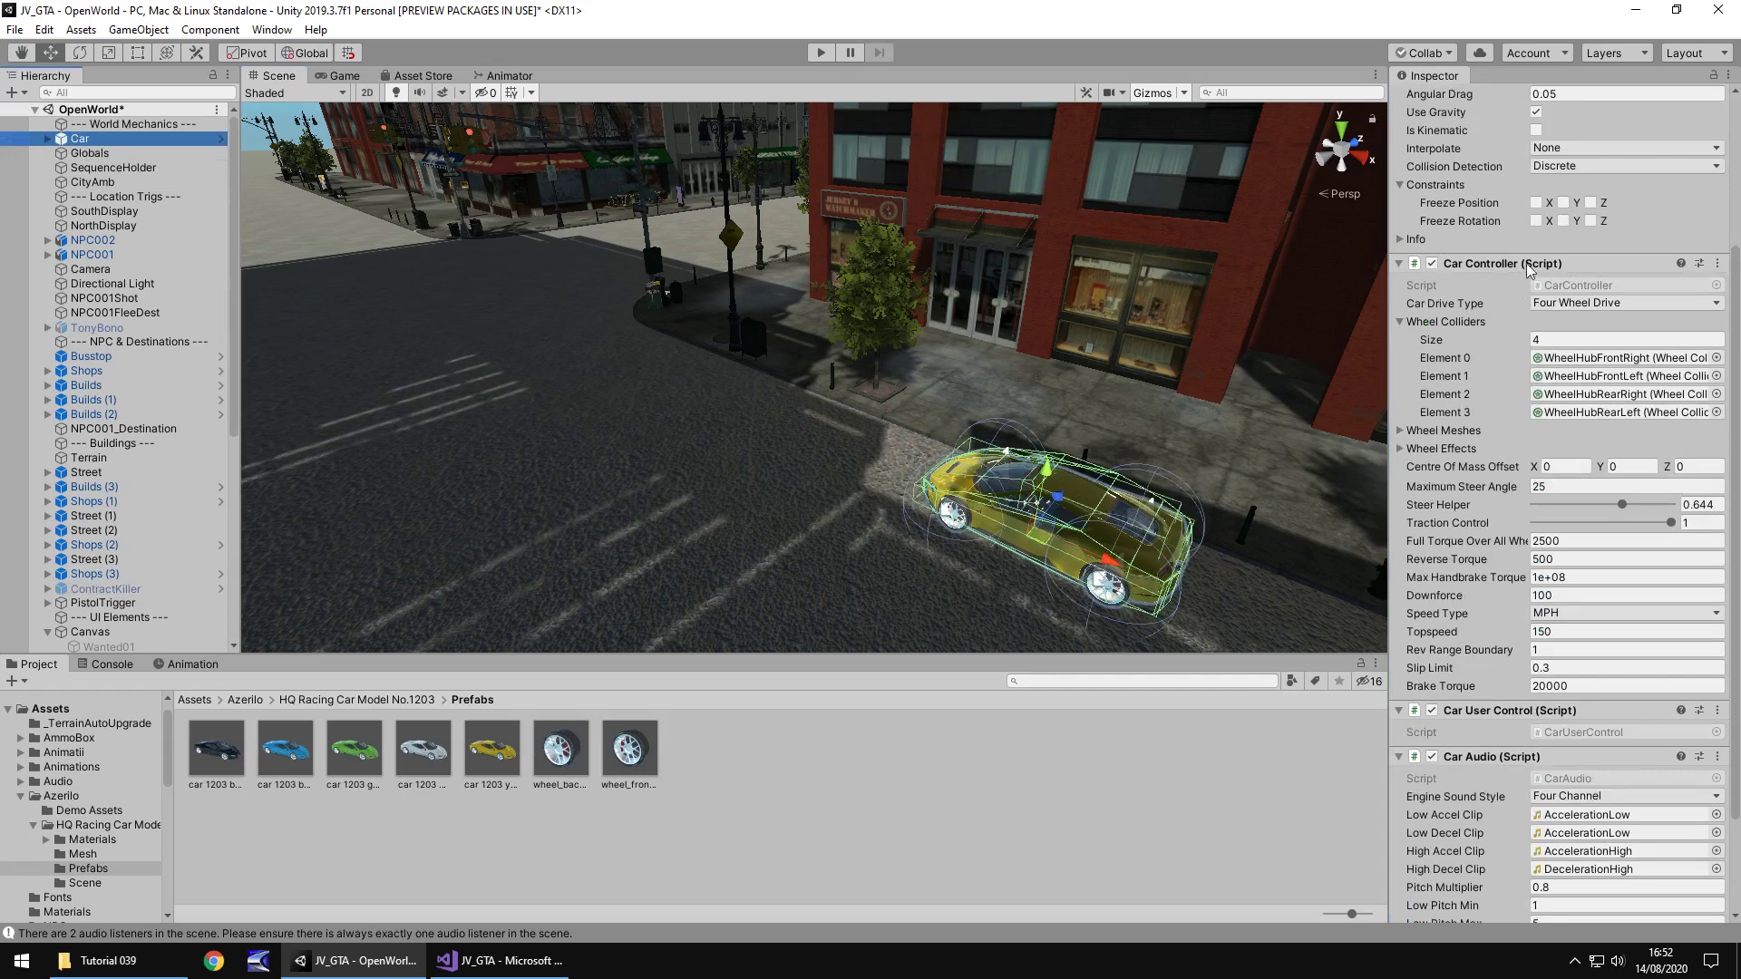
{"action": "scroll", "coordinate": [1556, 272], "scroll_direction": "up", "scroll_amount": 4}
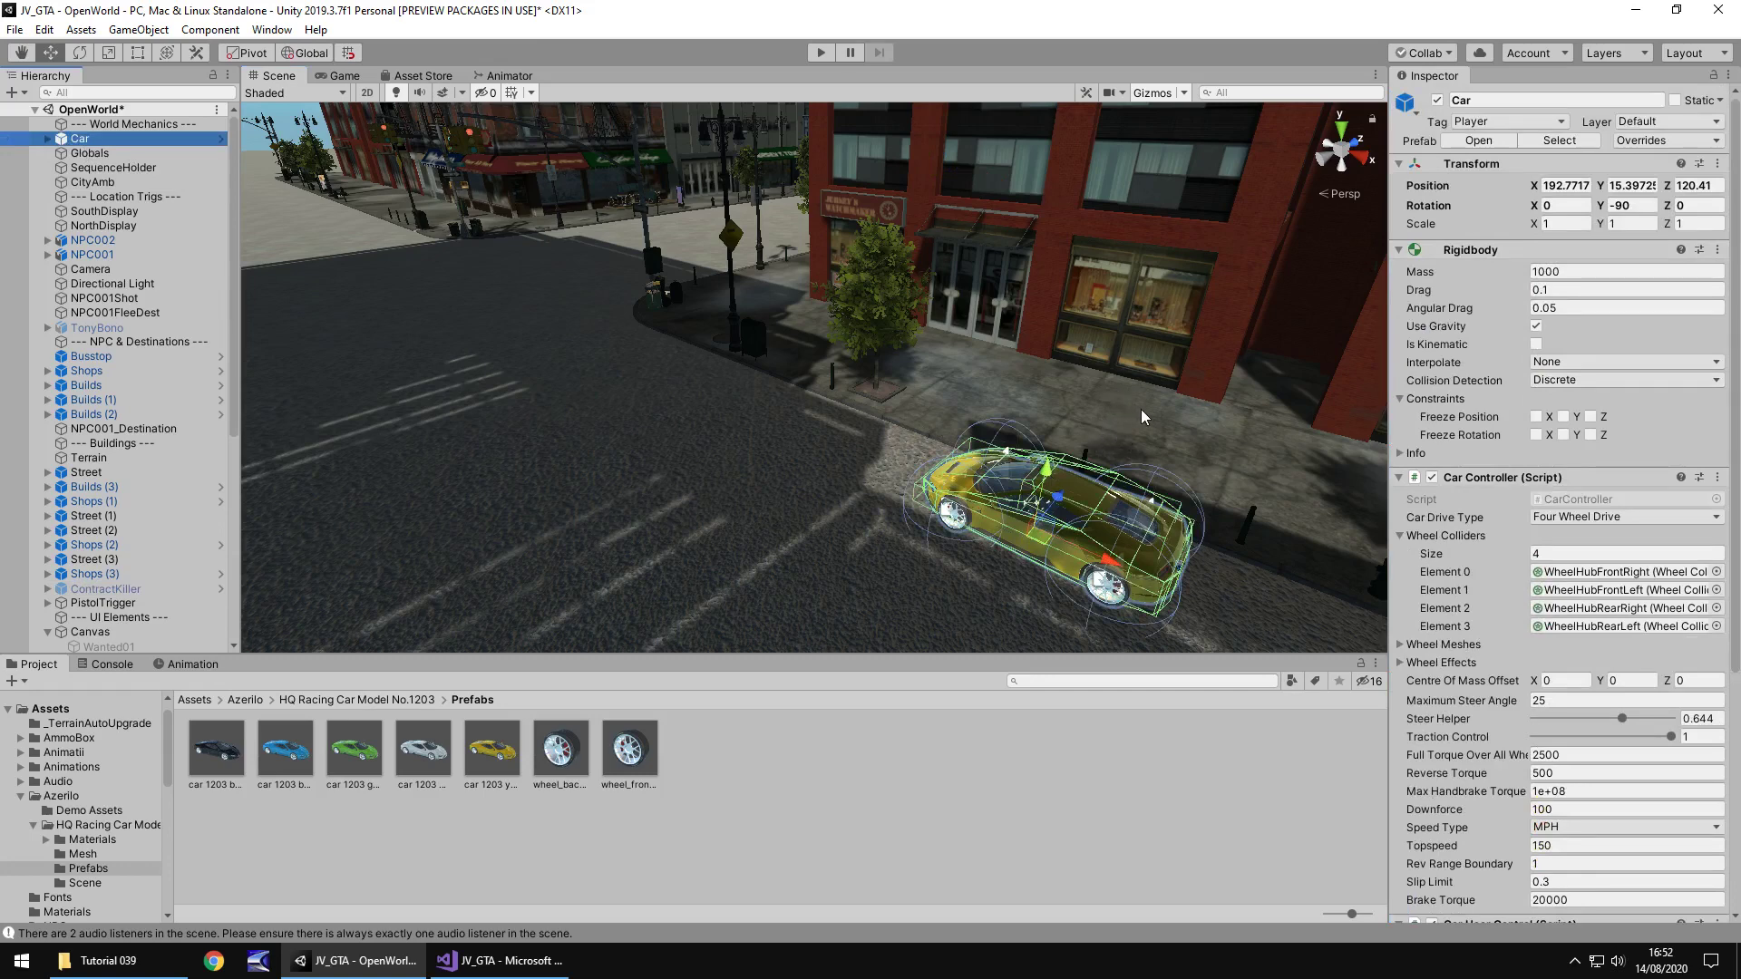
{"action": "left_click", "coordinate": [1573, 224]}
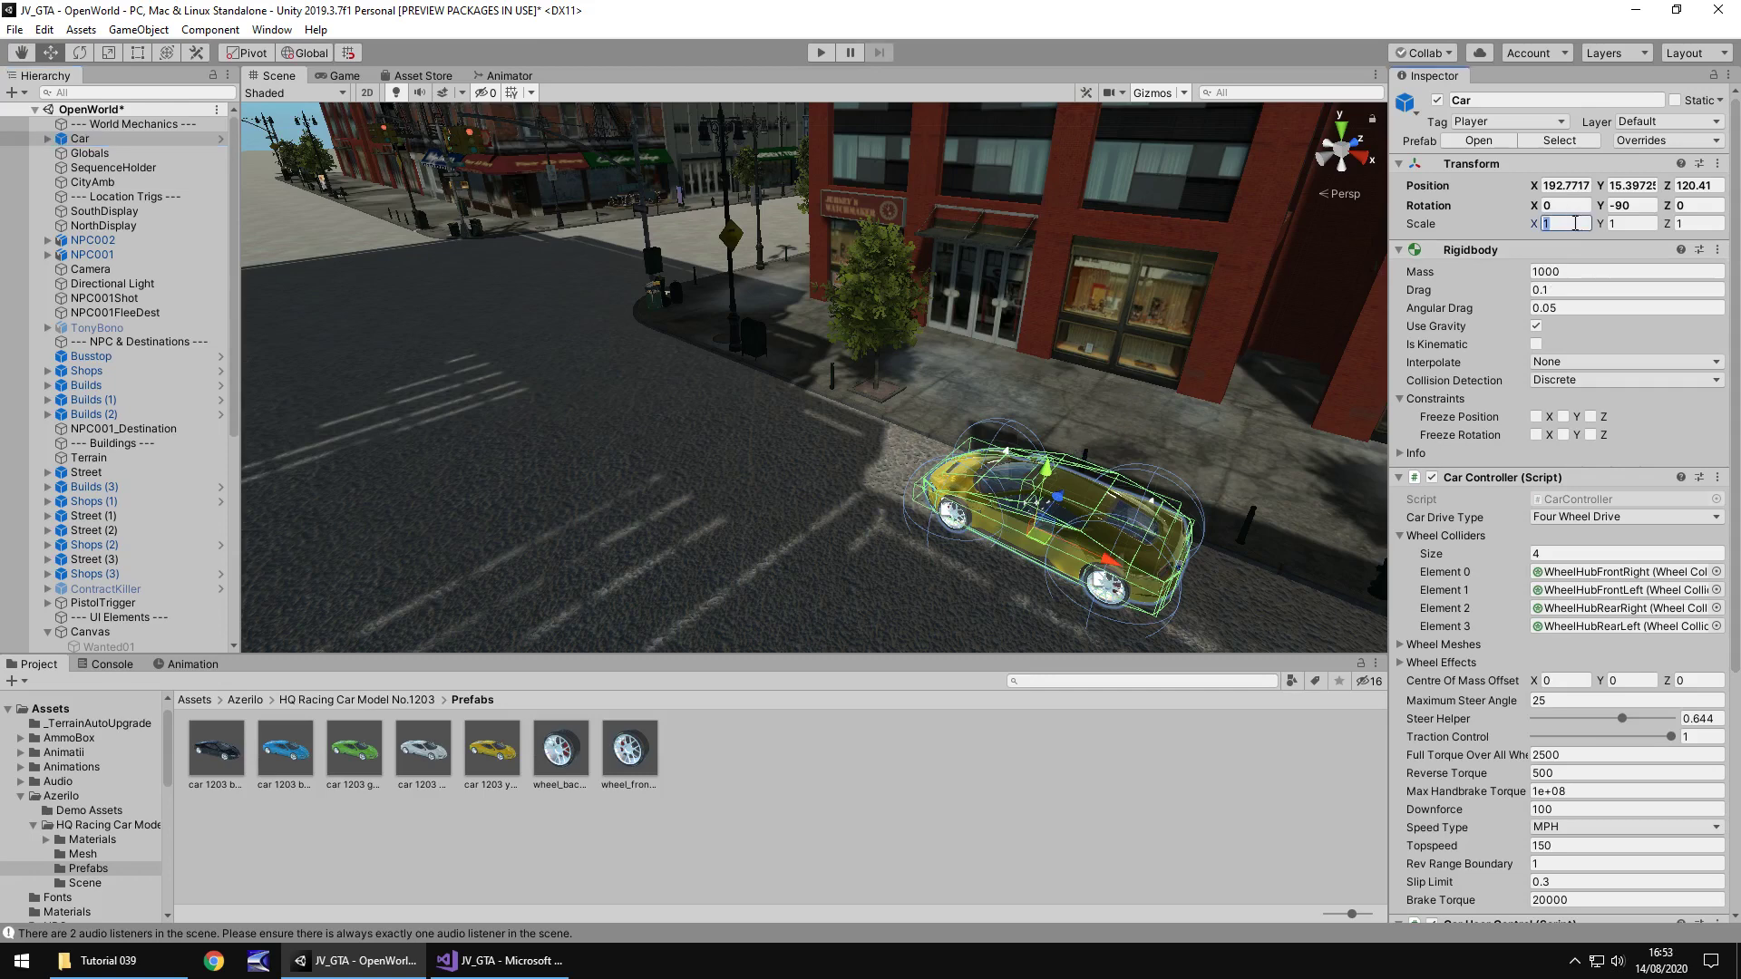
{"action": "type", "text": "2"}
{"action": "key", "text": "Tab"}
{"action": "type", "text": "2"}
{"action": "key", "text": "Tab"}
{"action": "type", "text": "2"}
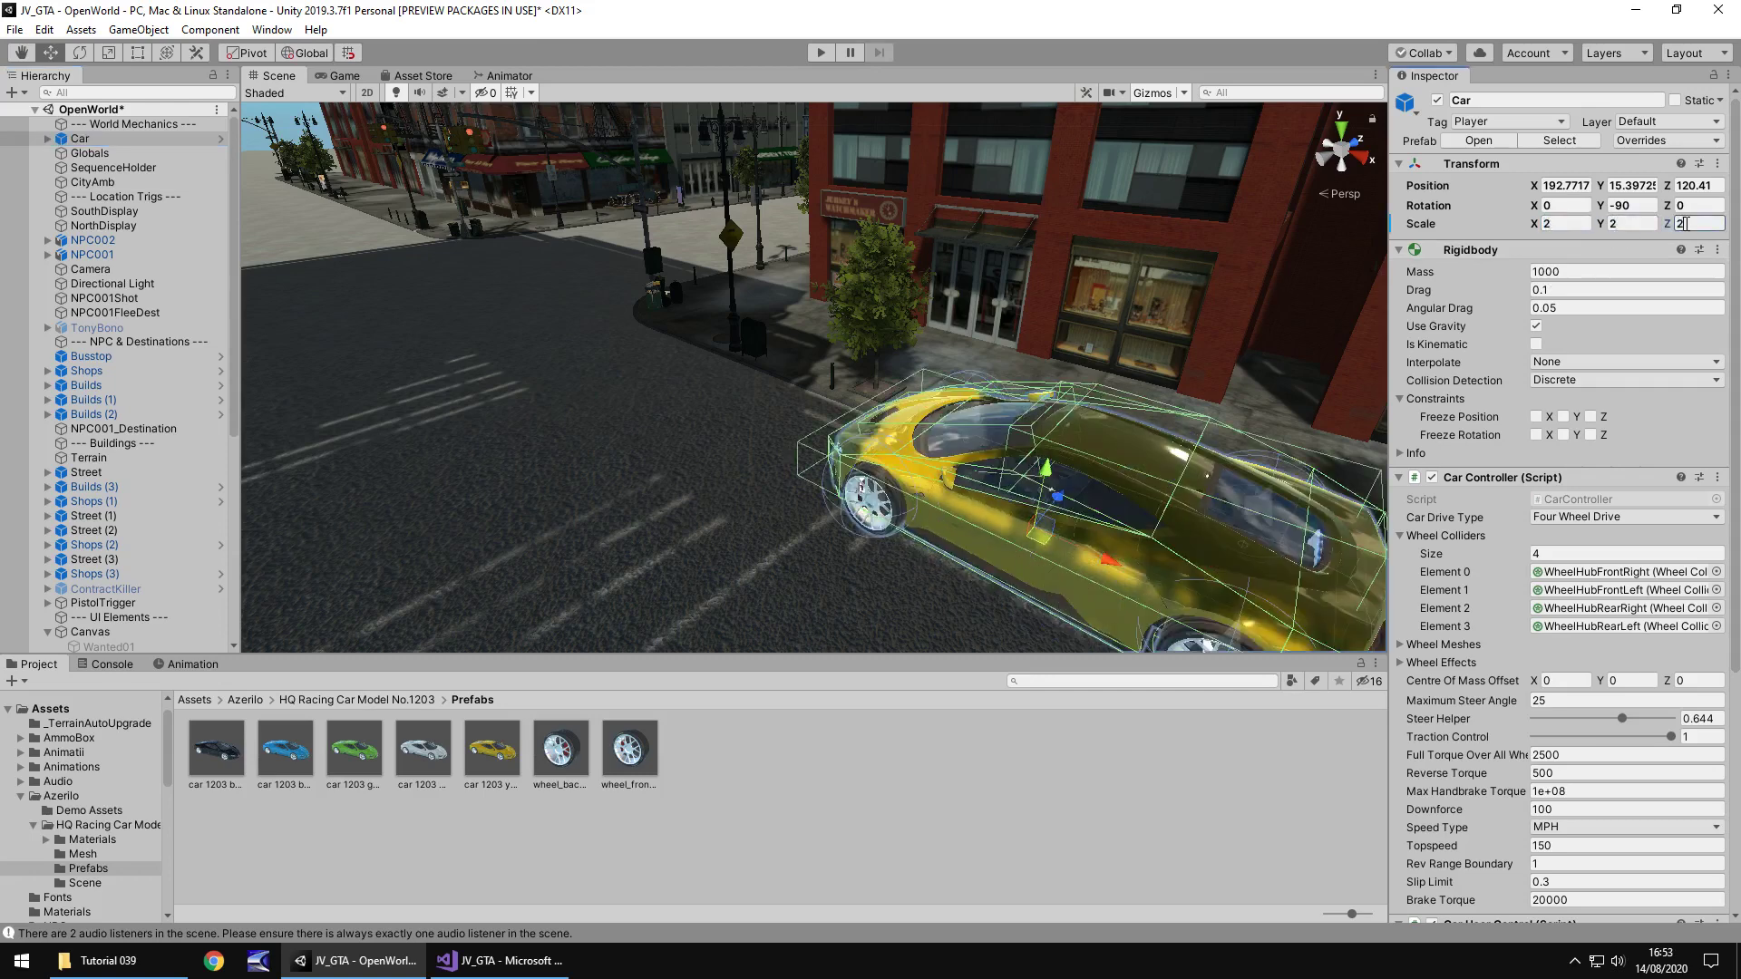
- Set the Car object's scale to 1.5 on the X, Y and Z axes
{"action": "left_click", "coordinate": [1579, 225]}
{"action": "type", "text": "1.5"}
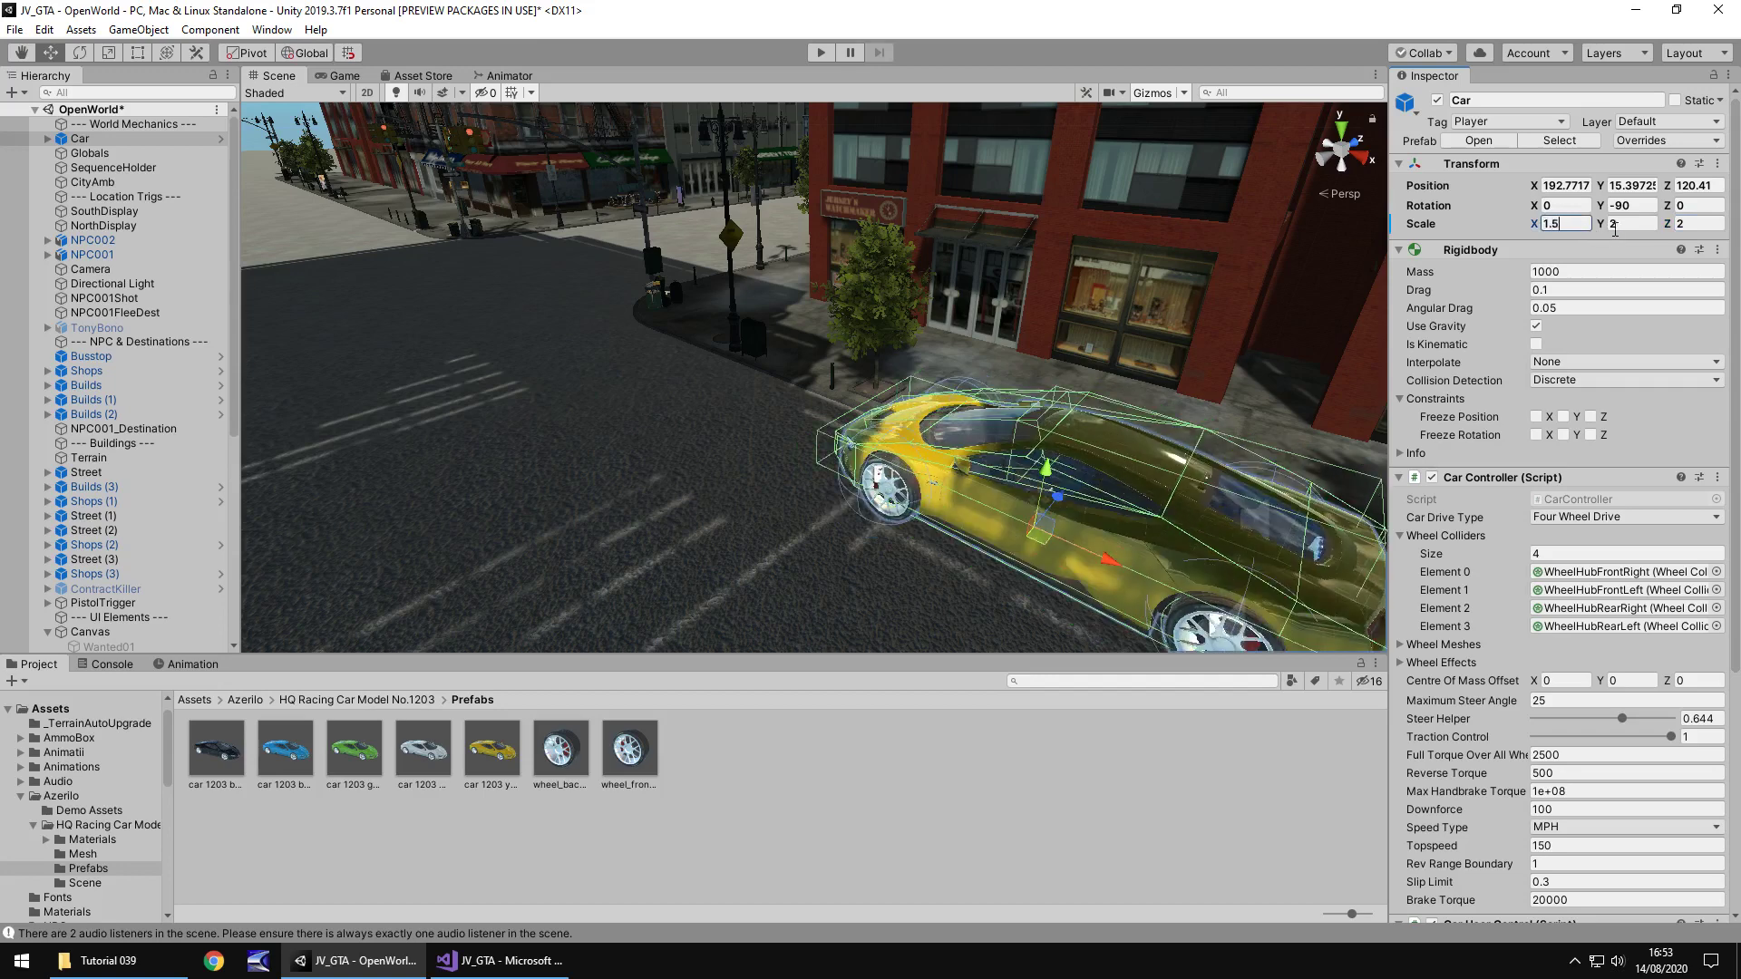
{"action": "left_click", "coordinate": [1618, 224]}
{"action": "type", "text": "1.5"}
{"action": "left_click", "coordinate": [1693, 224]}
{"action": "type", "text": "1."}
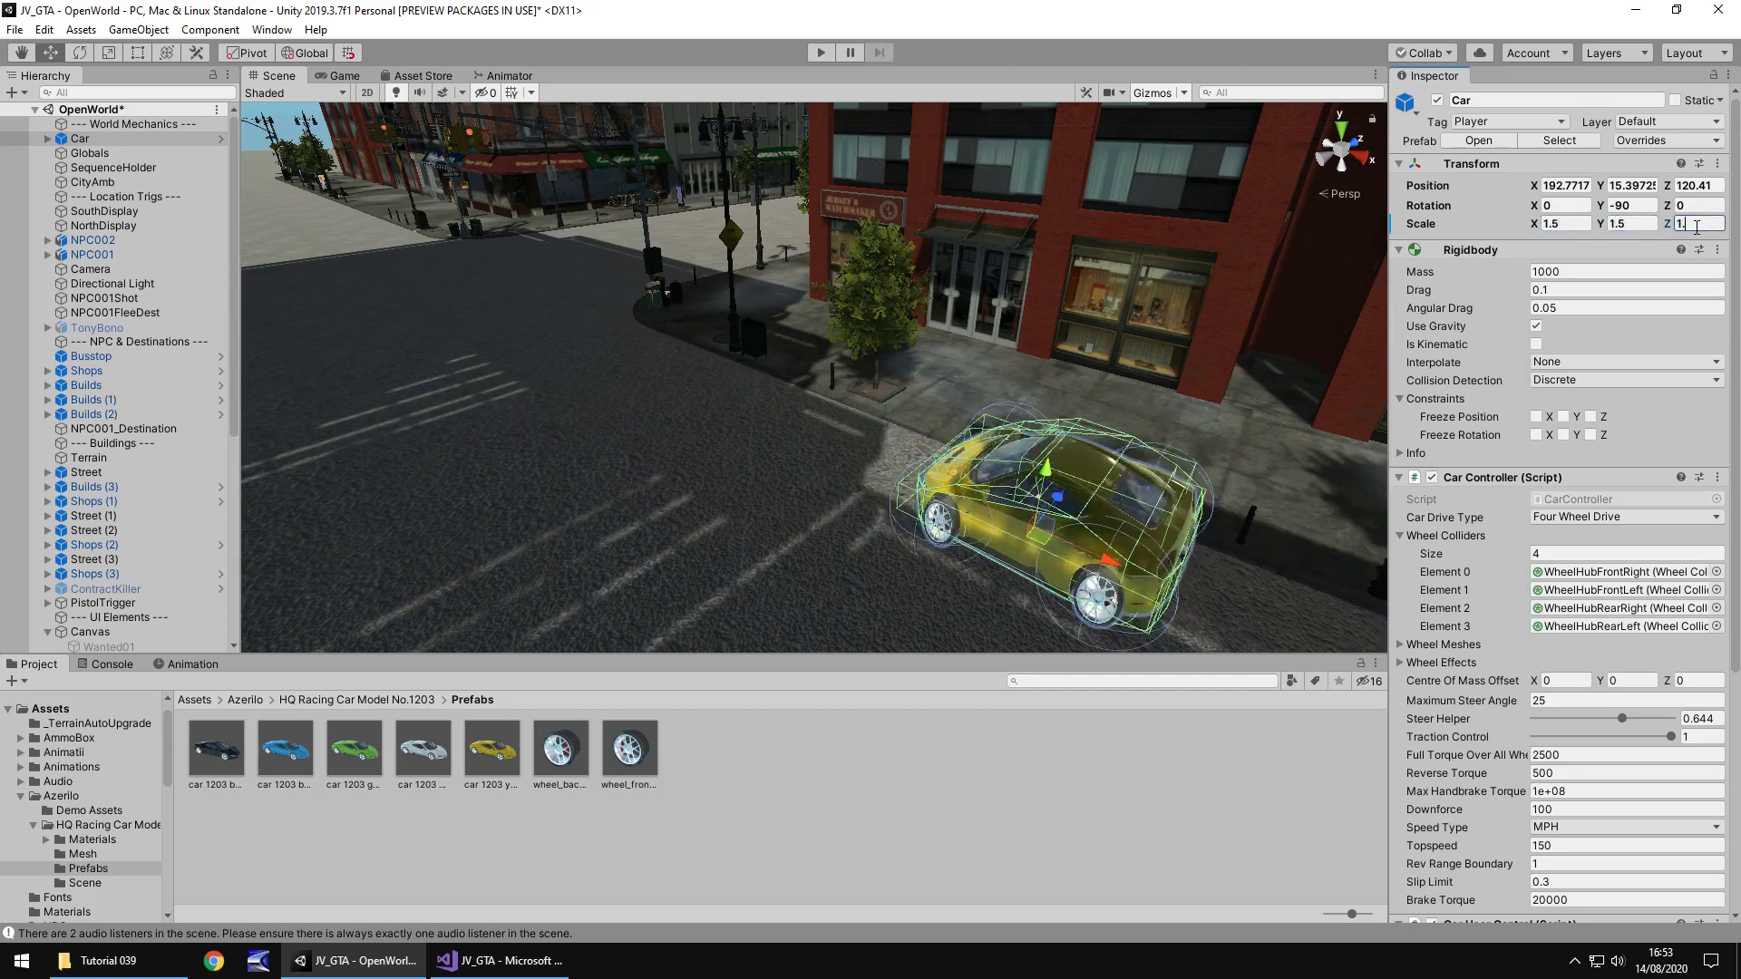
{"action": "type", "text": "5"}
- Run the scene in Play mode, inspect the enlarged car and its wheels in the Scene view, and stop
{"action": "left_click", "coordinate": [816, 52]}
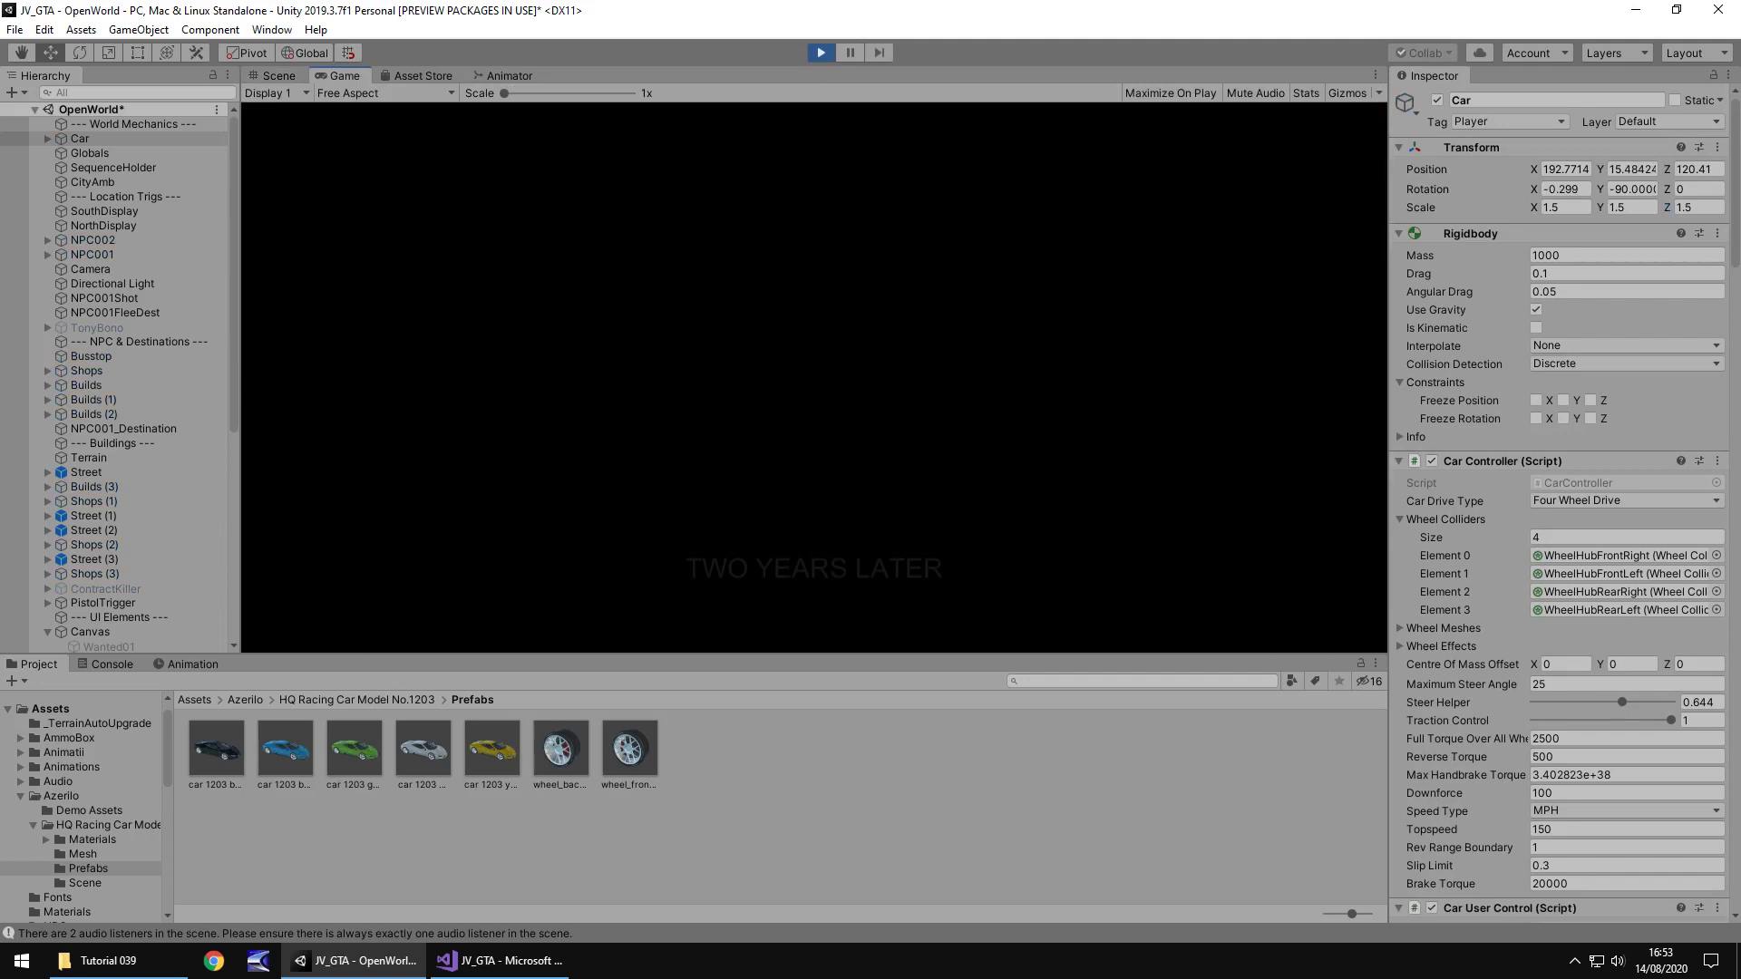
{"action": "left_click", "coordinate": [279, 75]}
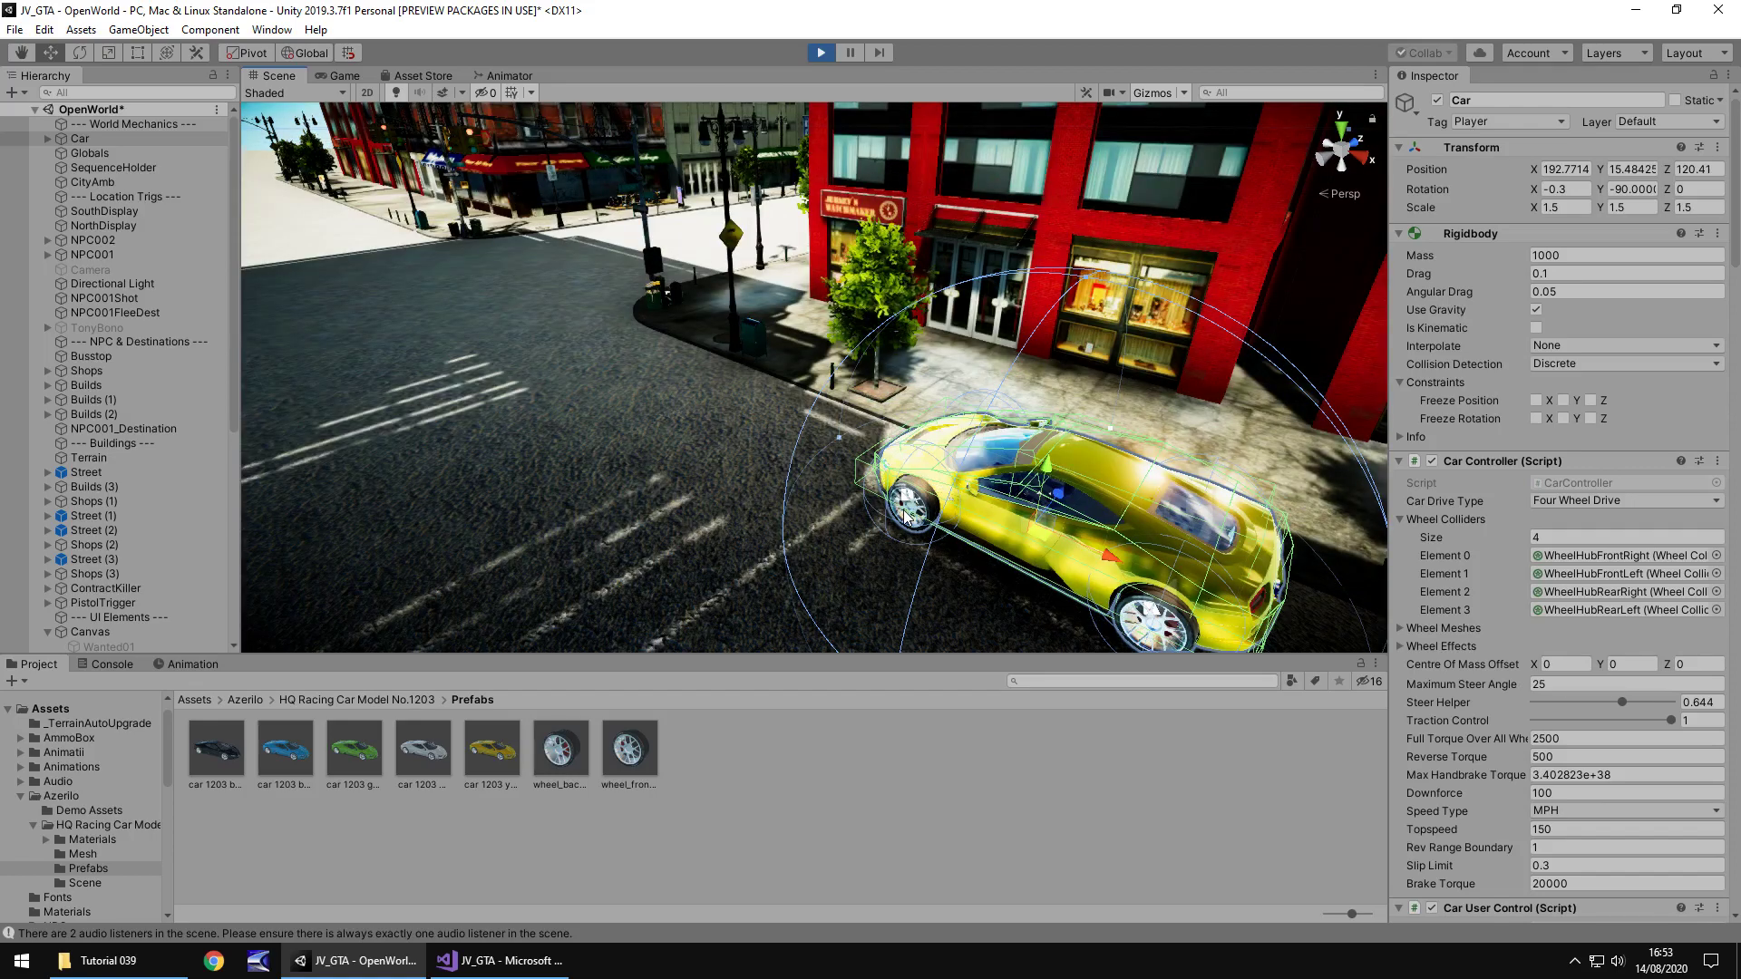
{"action": "scroll", "coordinate": [904, 517], "scroll_direction": "up", "scroll_amount": 3}
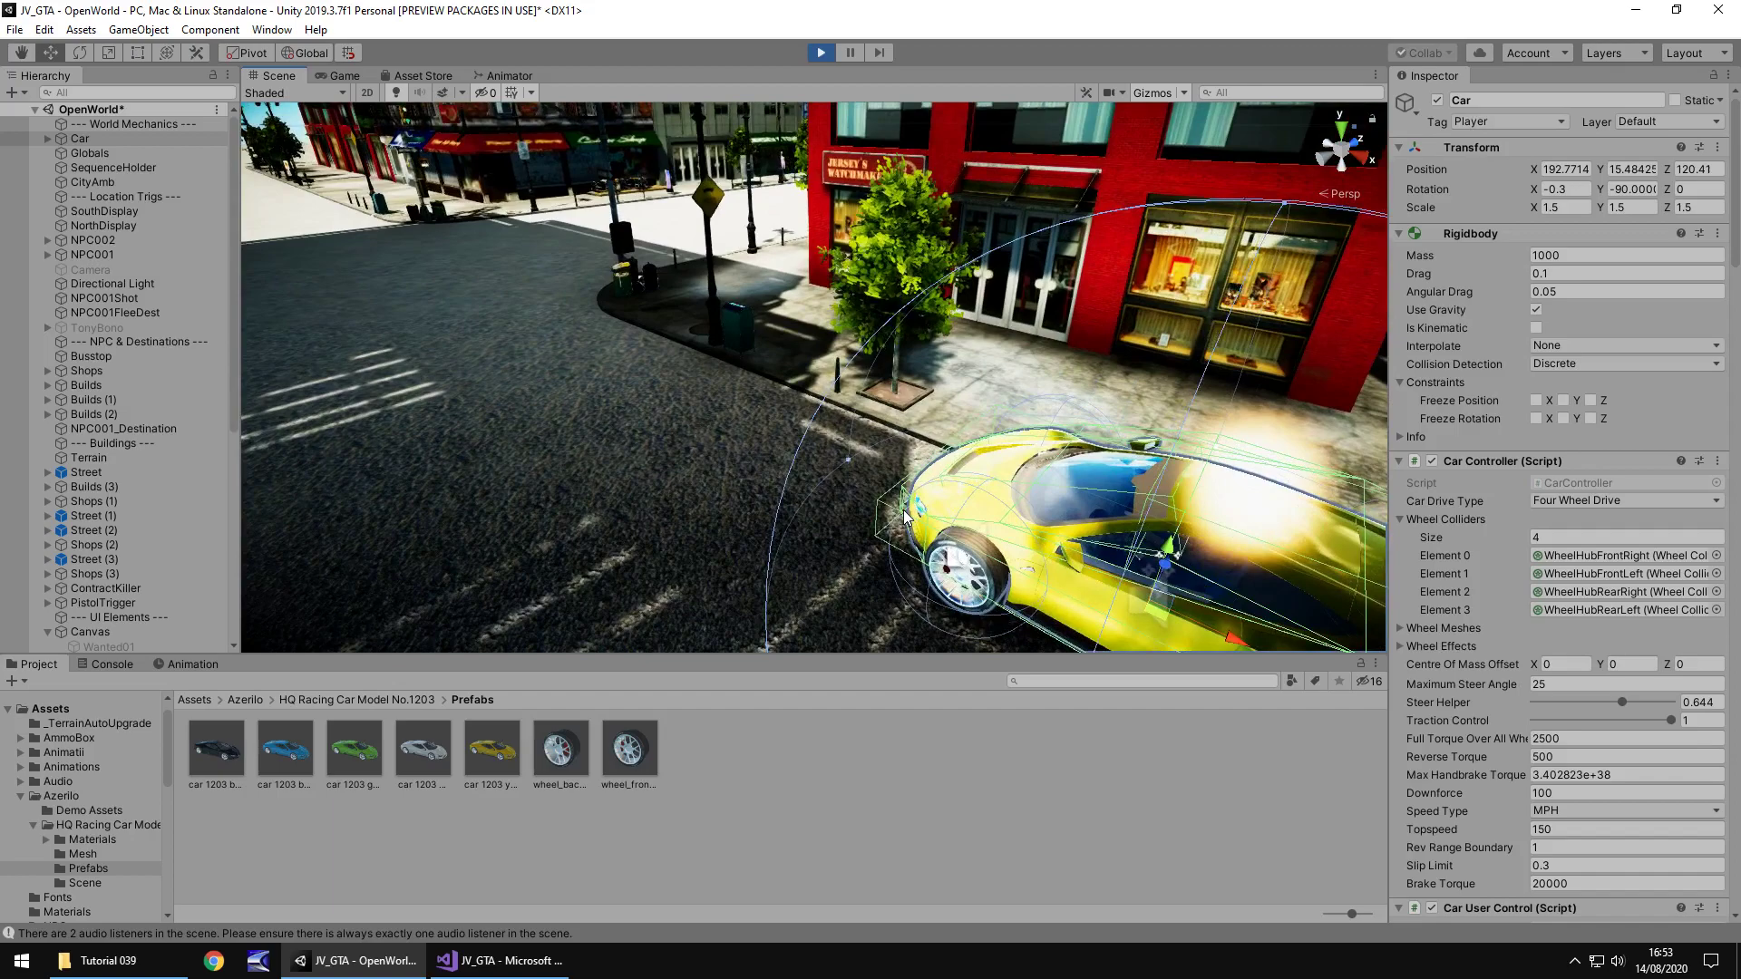
{"action": "scroll", "coordinate": [904, 516], "scroll_direction": "down", "scroll_amount": 4}
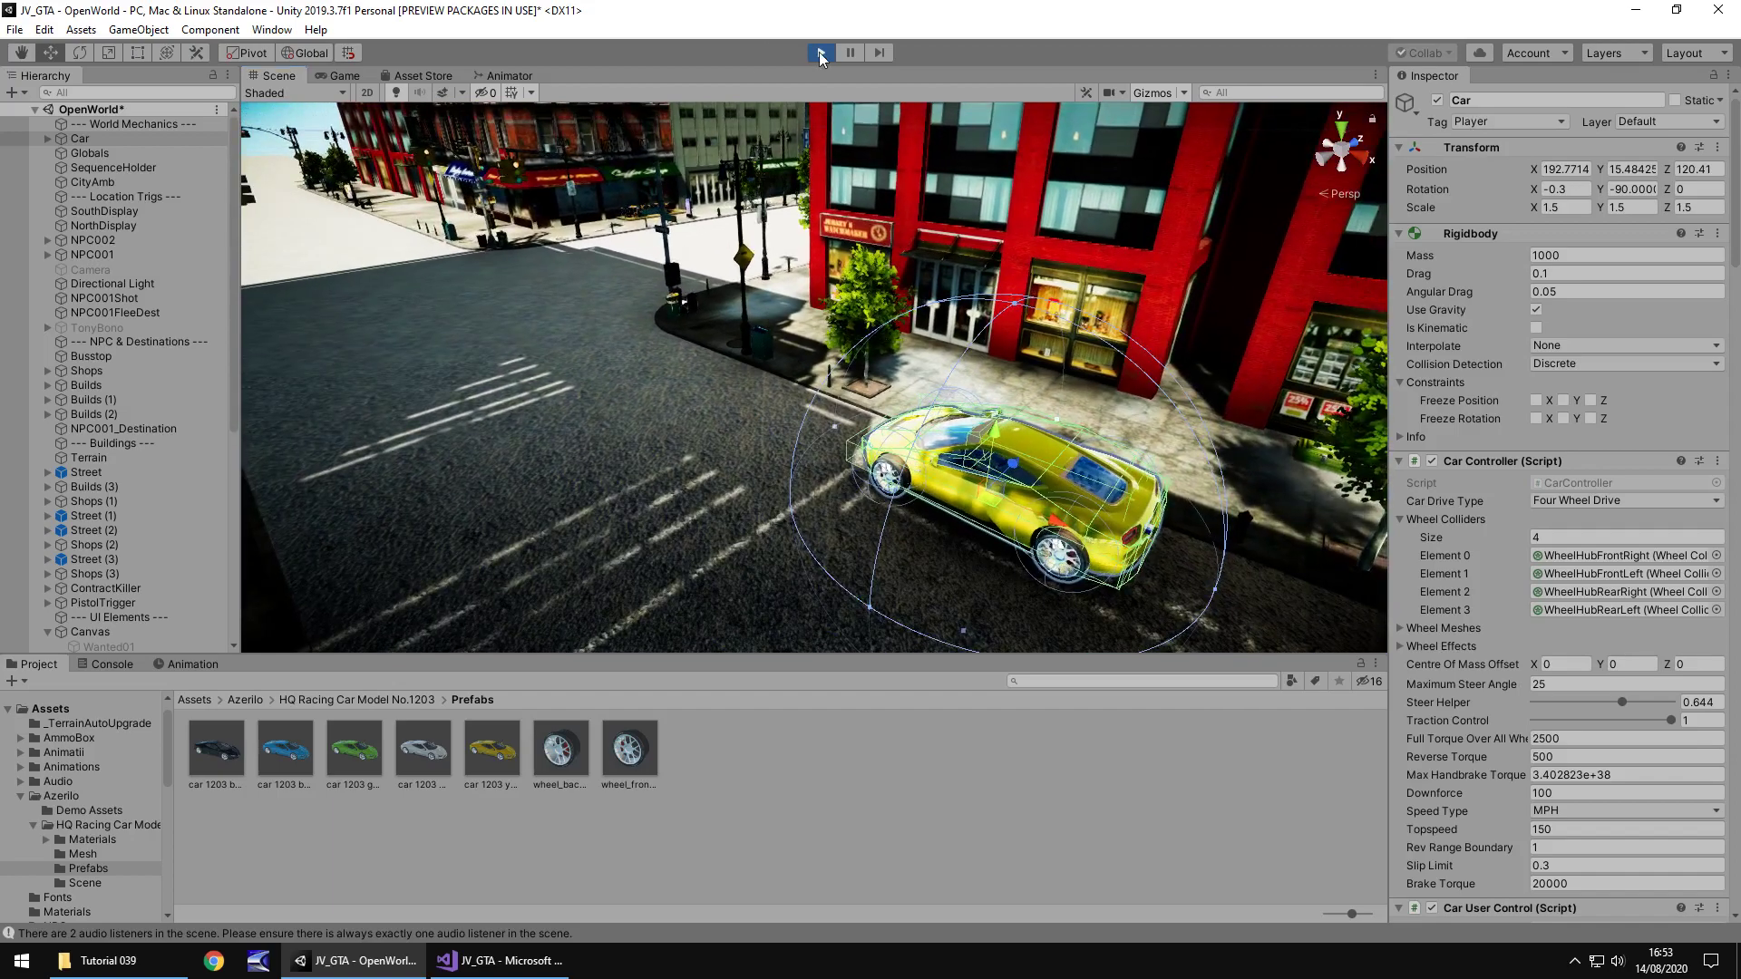
{"action": "key", "text": "ctrl+p"}
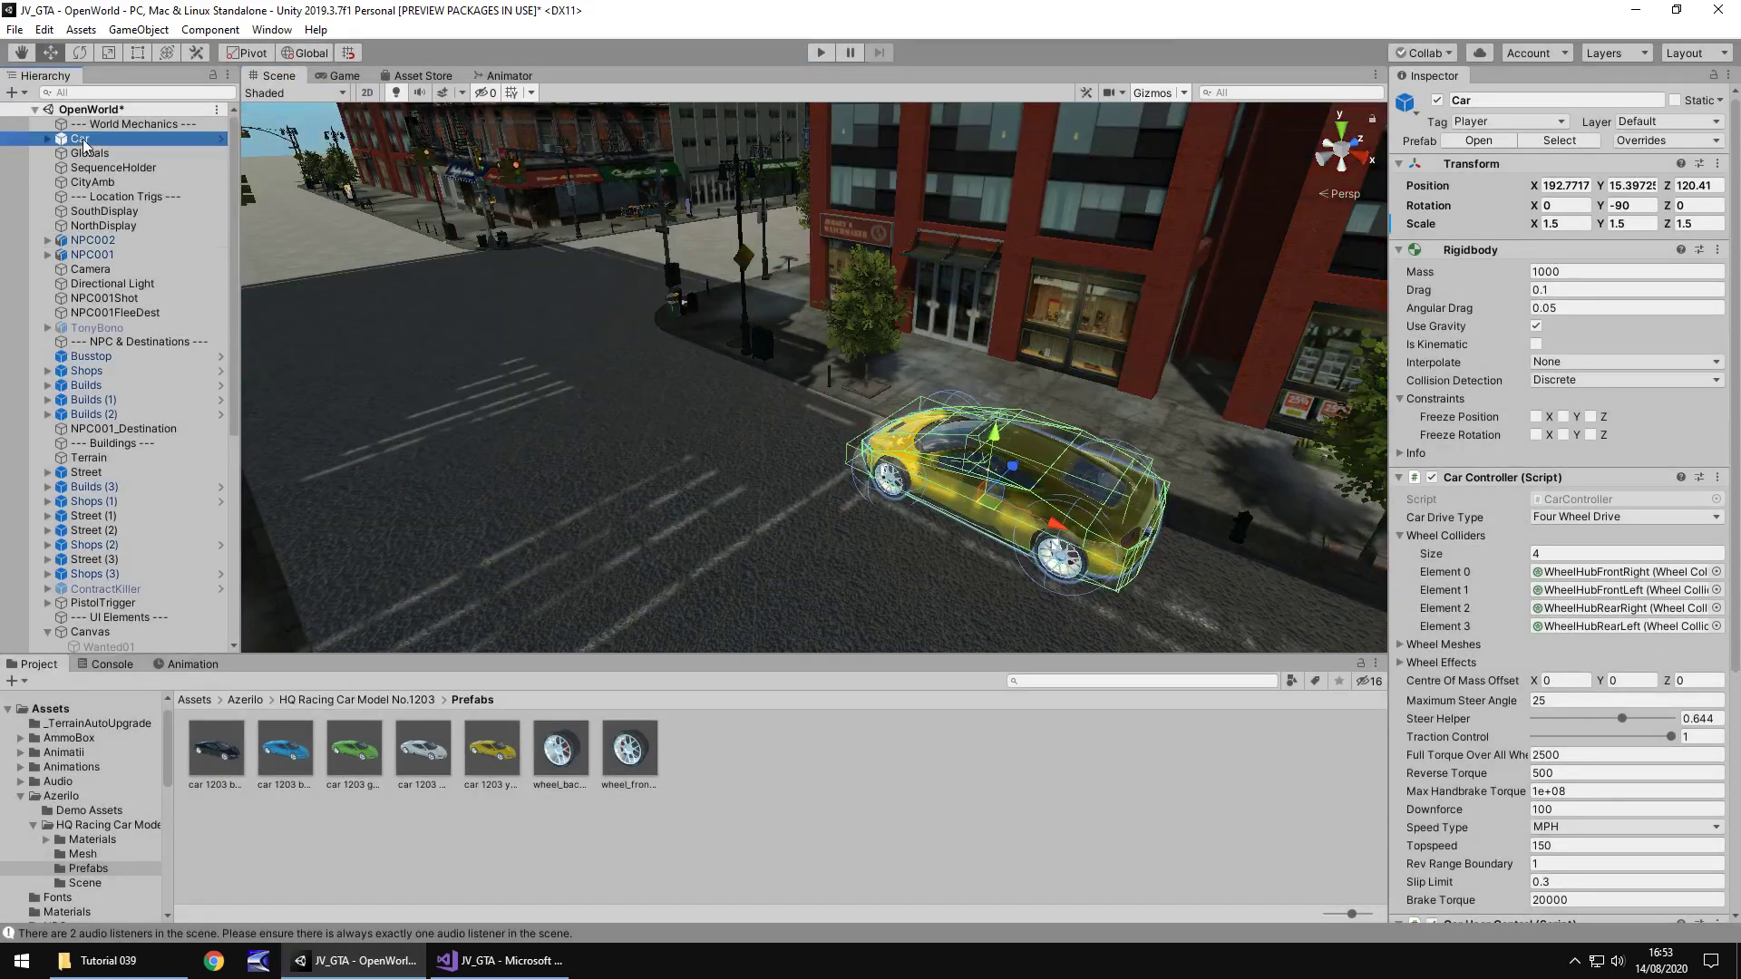
- Duplicate the Car object and move the copy along the street to about X 175.77
{"action": "left_click_drag", "start_coordinate": [1043, 344], "coordinate": [1257, 390], "text": "alt"}
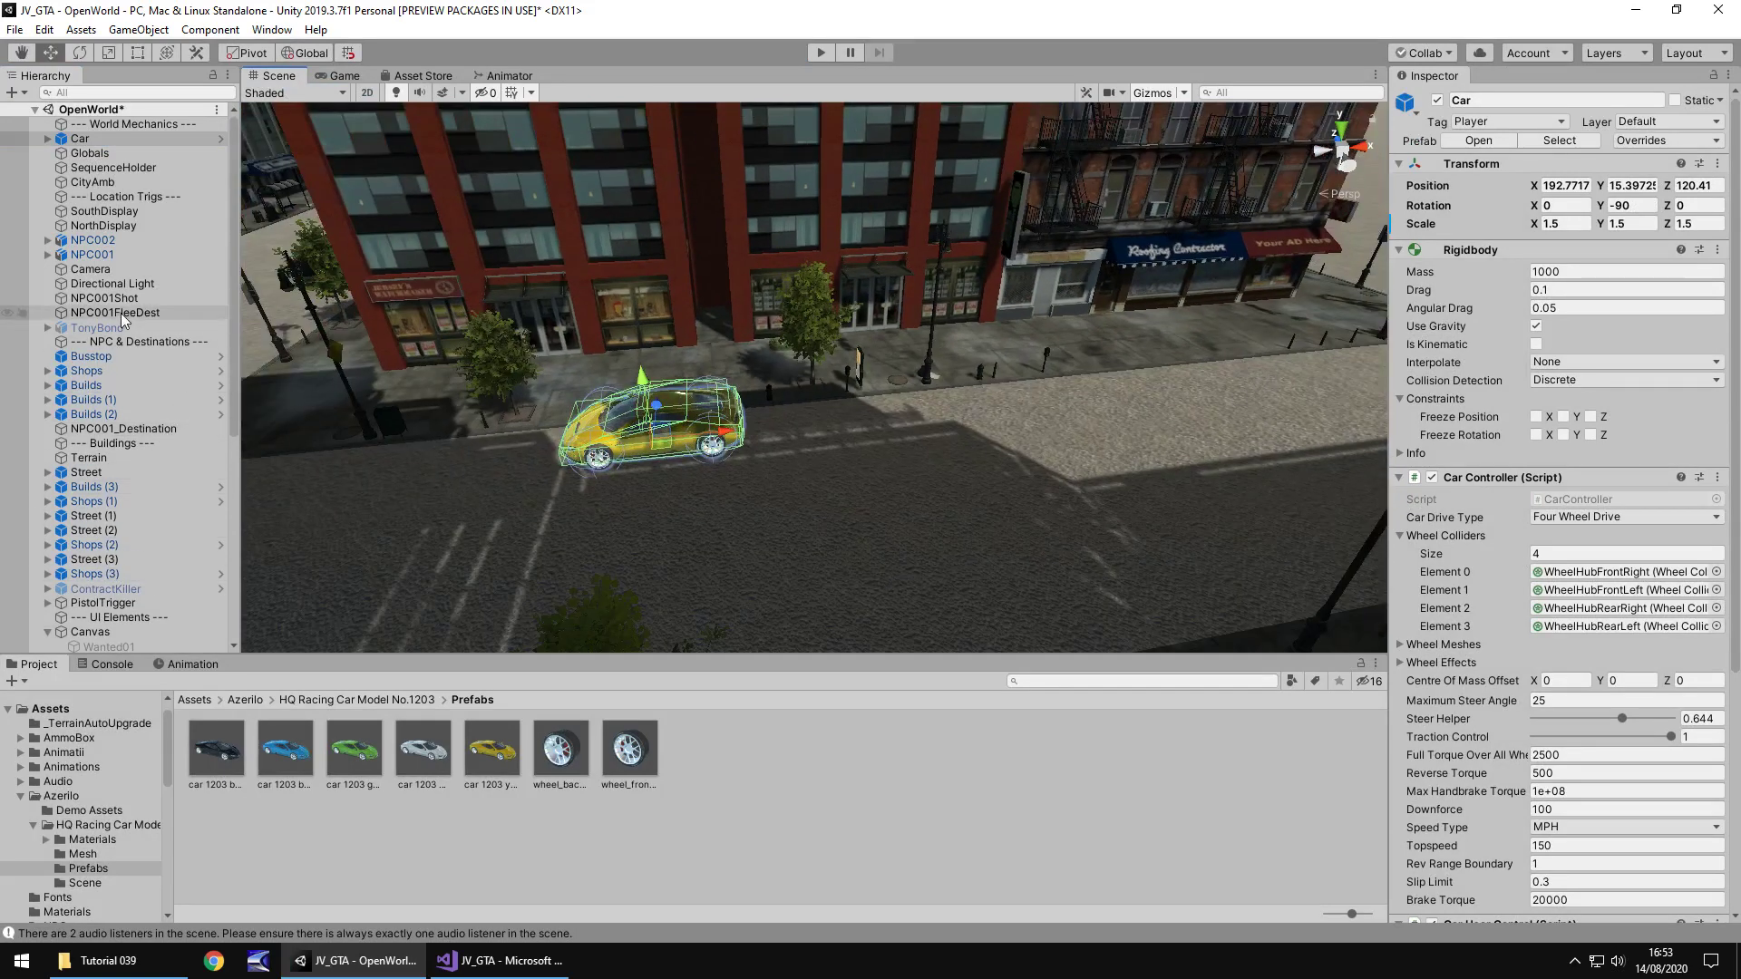
{"action": "key", "text": "ctrl+d"}
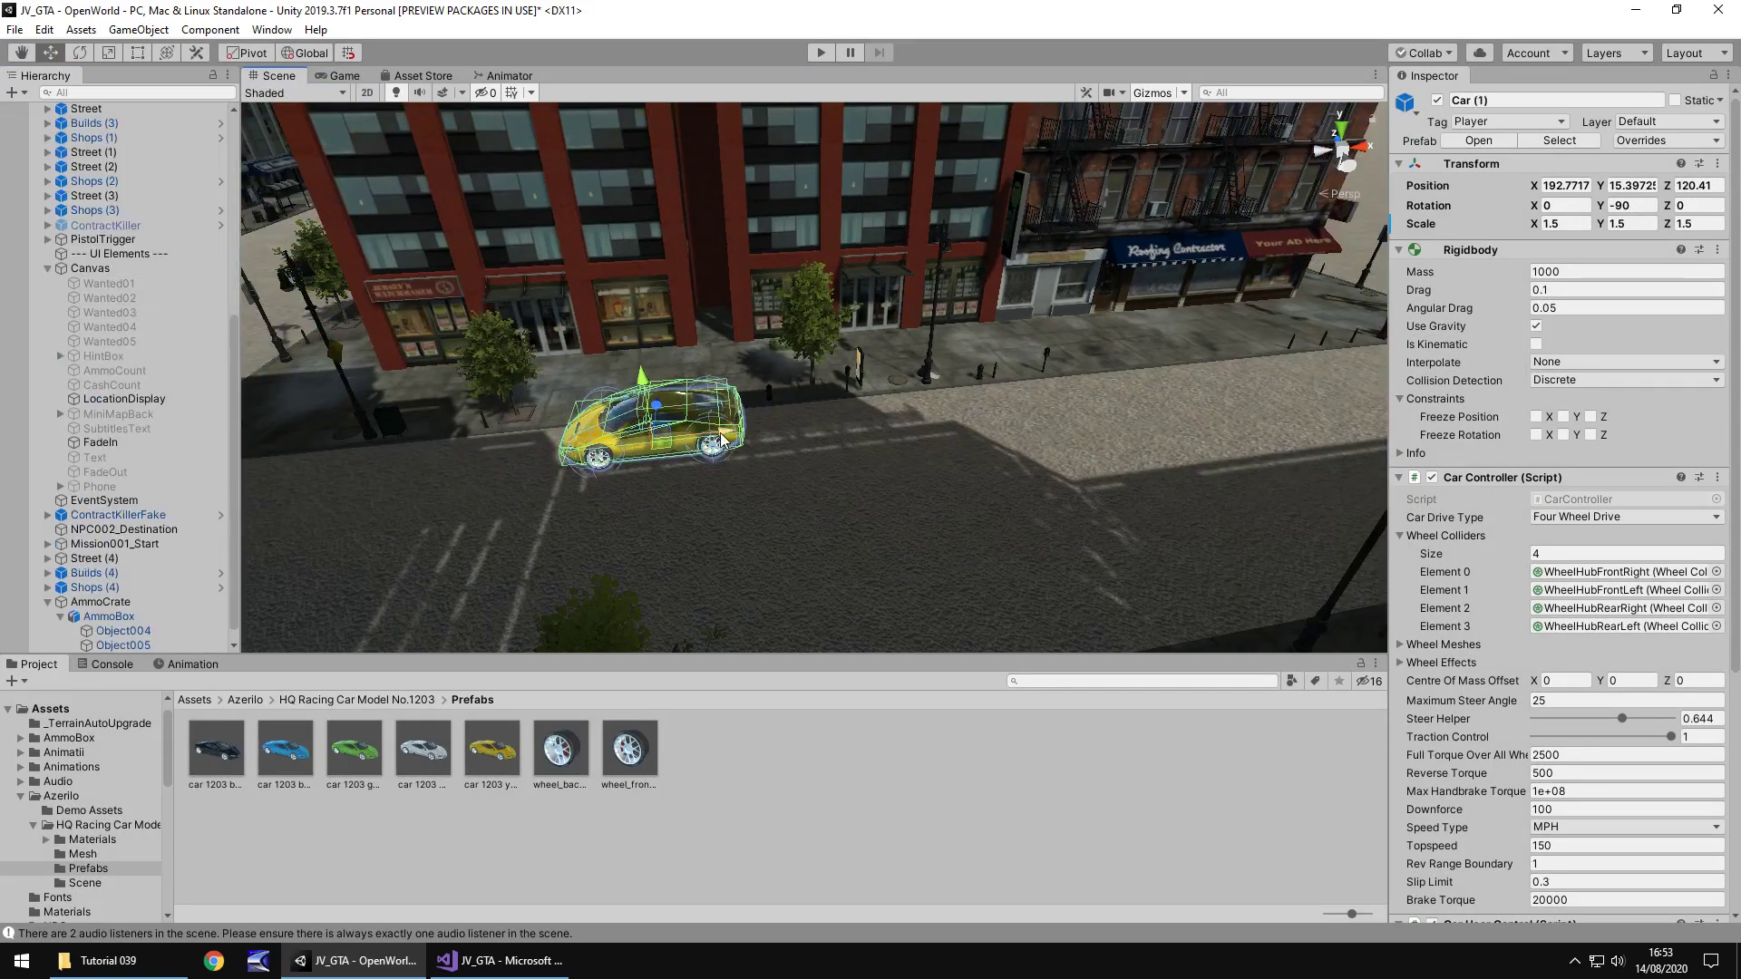
{"action": "left_click_drag", "start_coordinate": [723, 442], "coordinate": [344, 454]}
{"action": "left_click_drag", "start_coordinate": [544, 389], "coordinate": [770, 385], "text": "alt"}
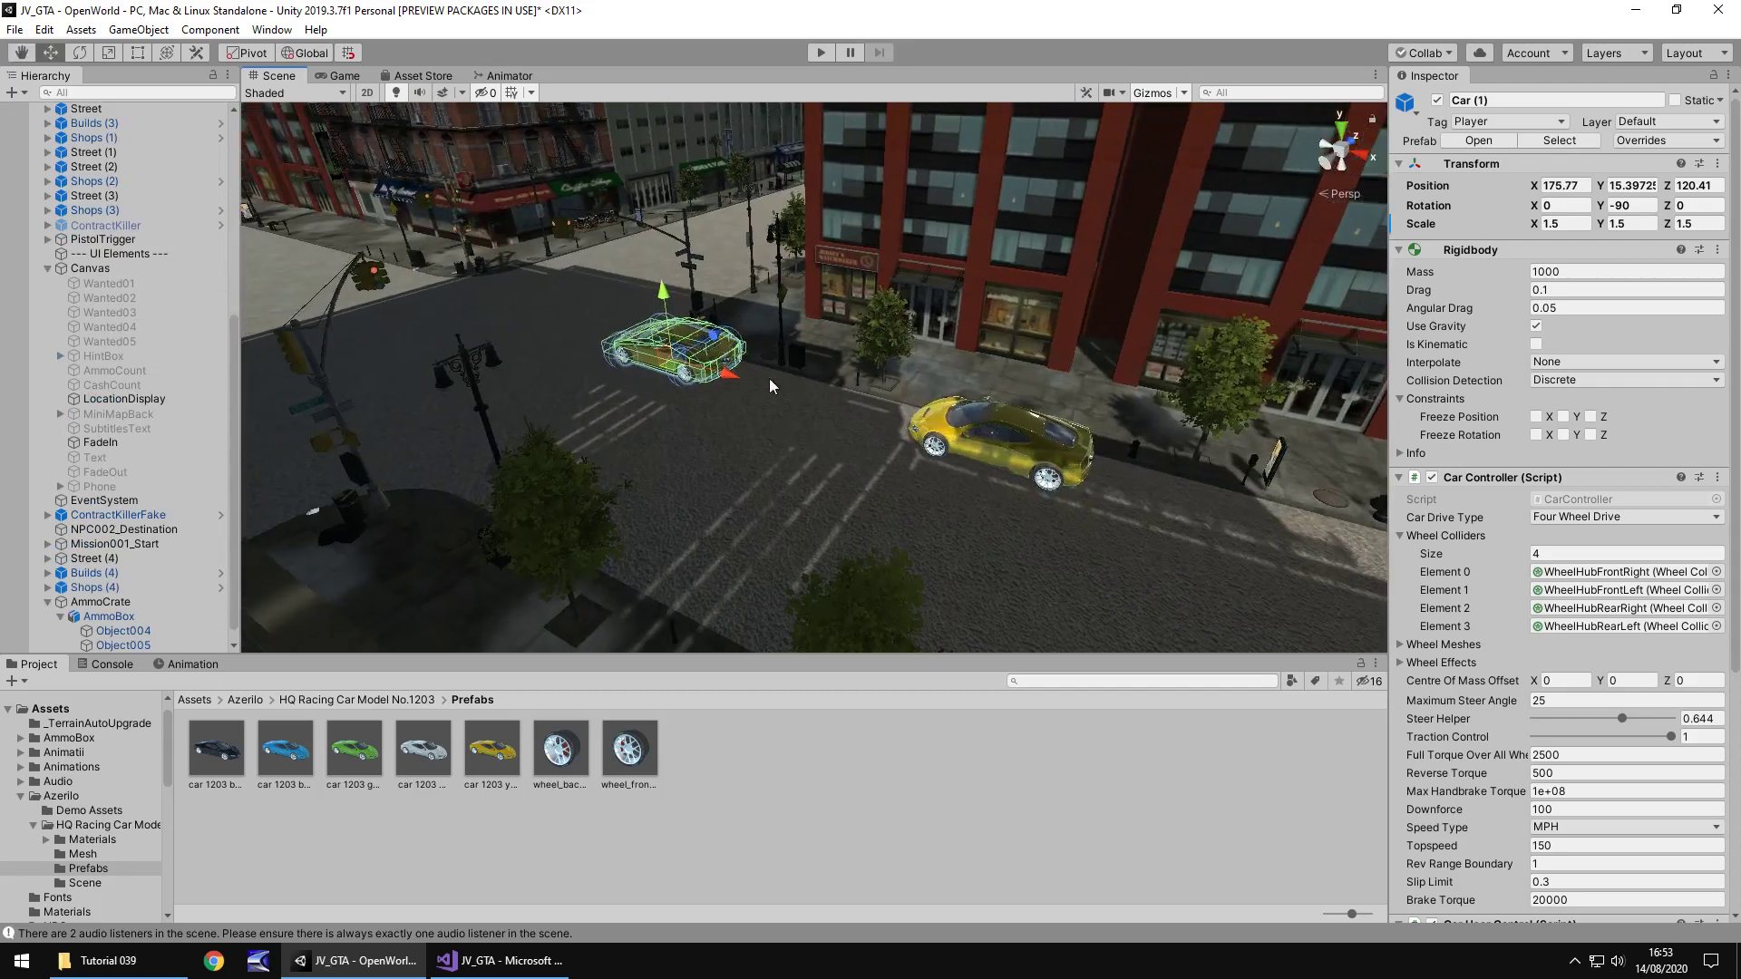
- Set the duplicate car's Y rotation to 90 and move it across the street to about Z 110.41
{"action": "left_click", "coordinate": [1629, 206]}
{"action": "type", "text": "90"}
{"action": "left_click_drag", "start_coordinate": [712, 340], "coordinate": [592, 401]}
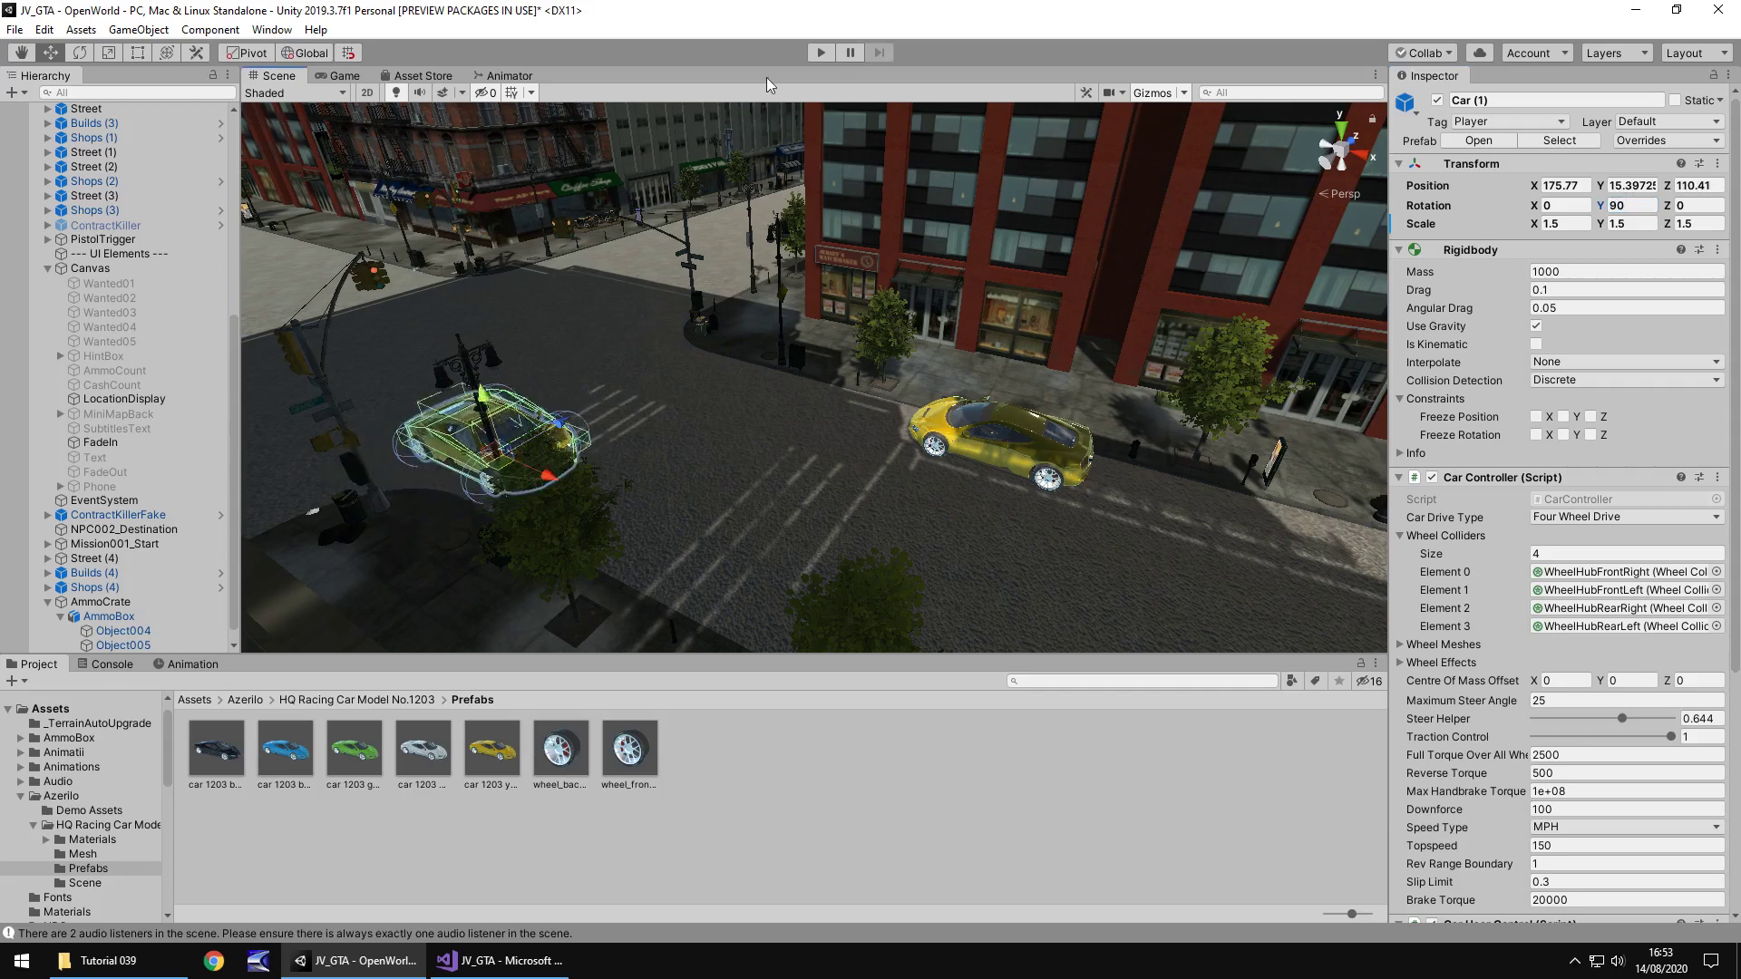
- Run the scene in Play mode with the Game view floating aside, test driving with both cars present, and stop
{"action": "left_click", "coordinate": [822, 51]}
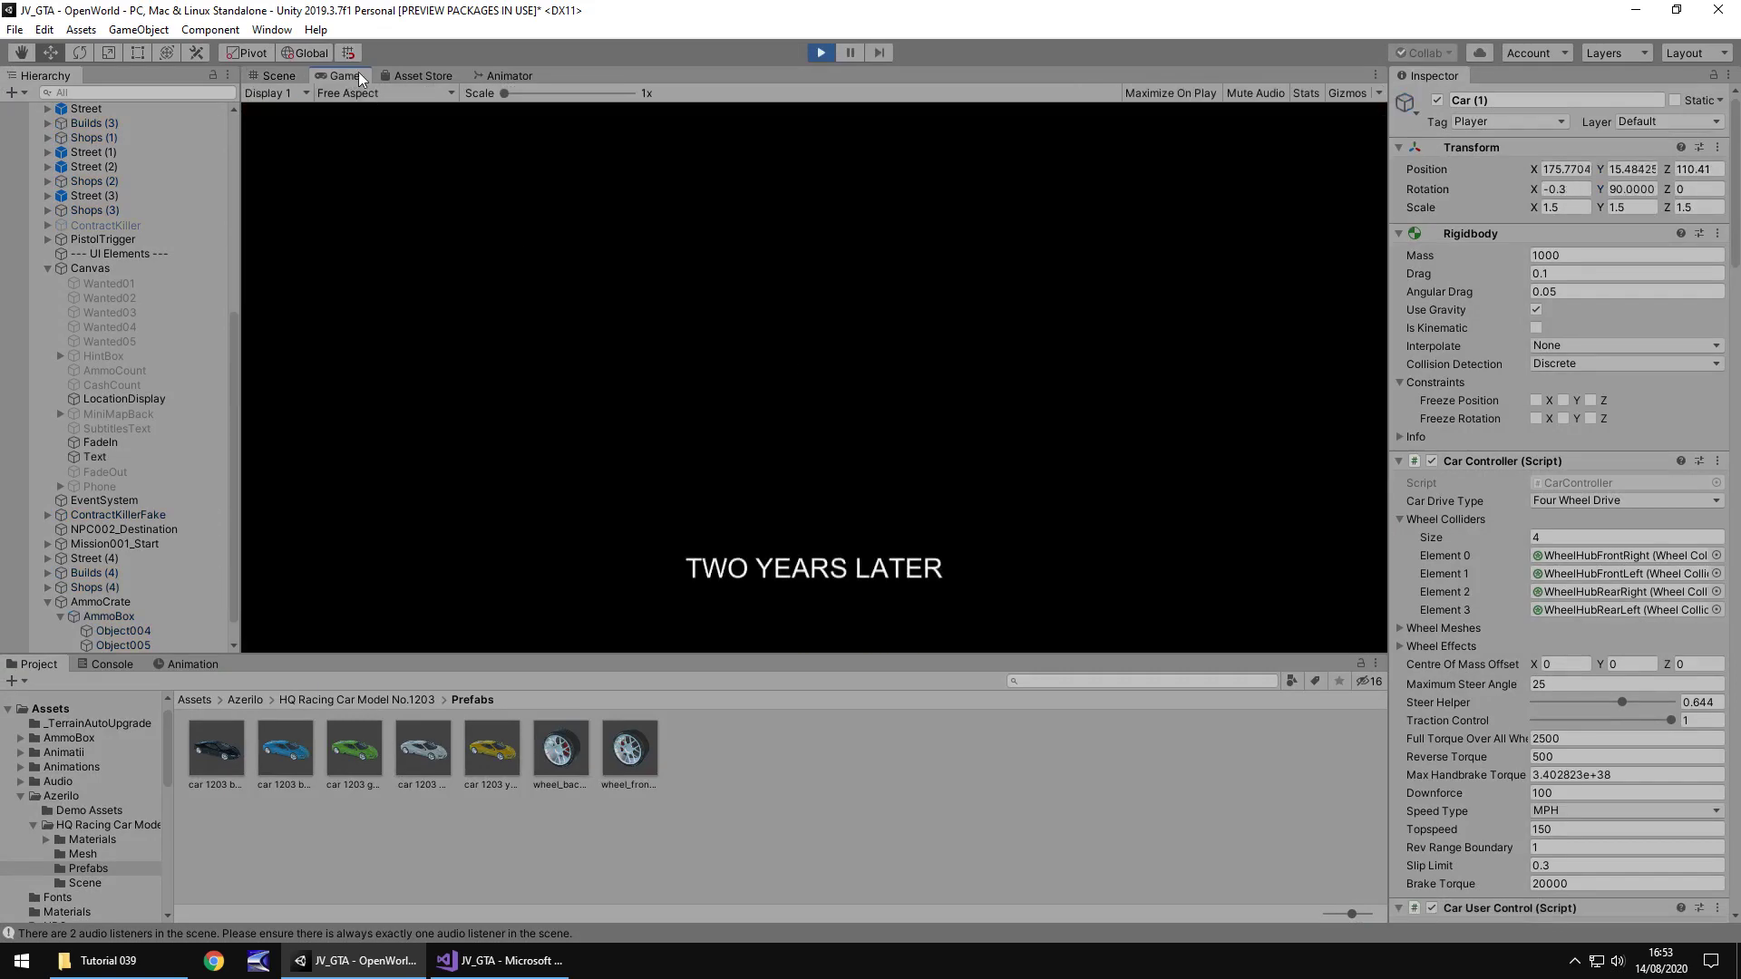
{"action": "left_click_drag", "start_coordinate": [357, 73], "coordinate": [1110, 460]}
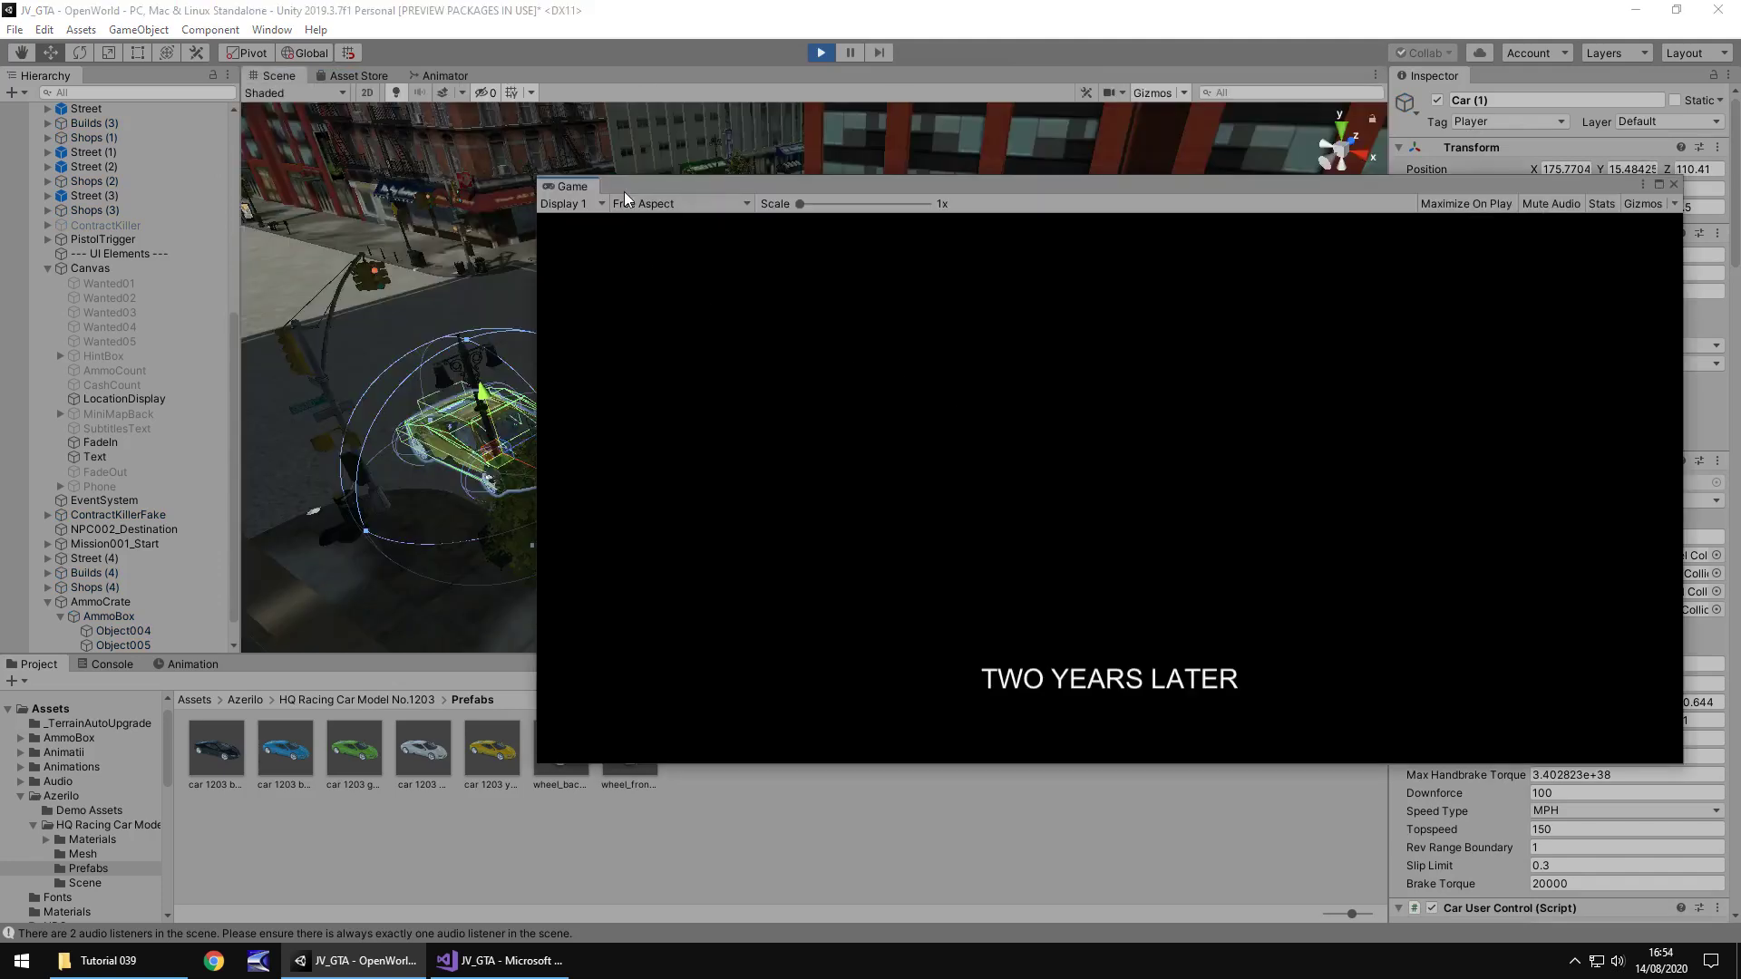
{"action": "left_click_drag", "start_coordinate": [624, 193], "coordinate": [1309, 538]}
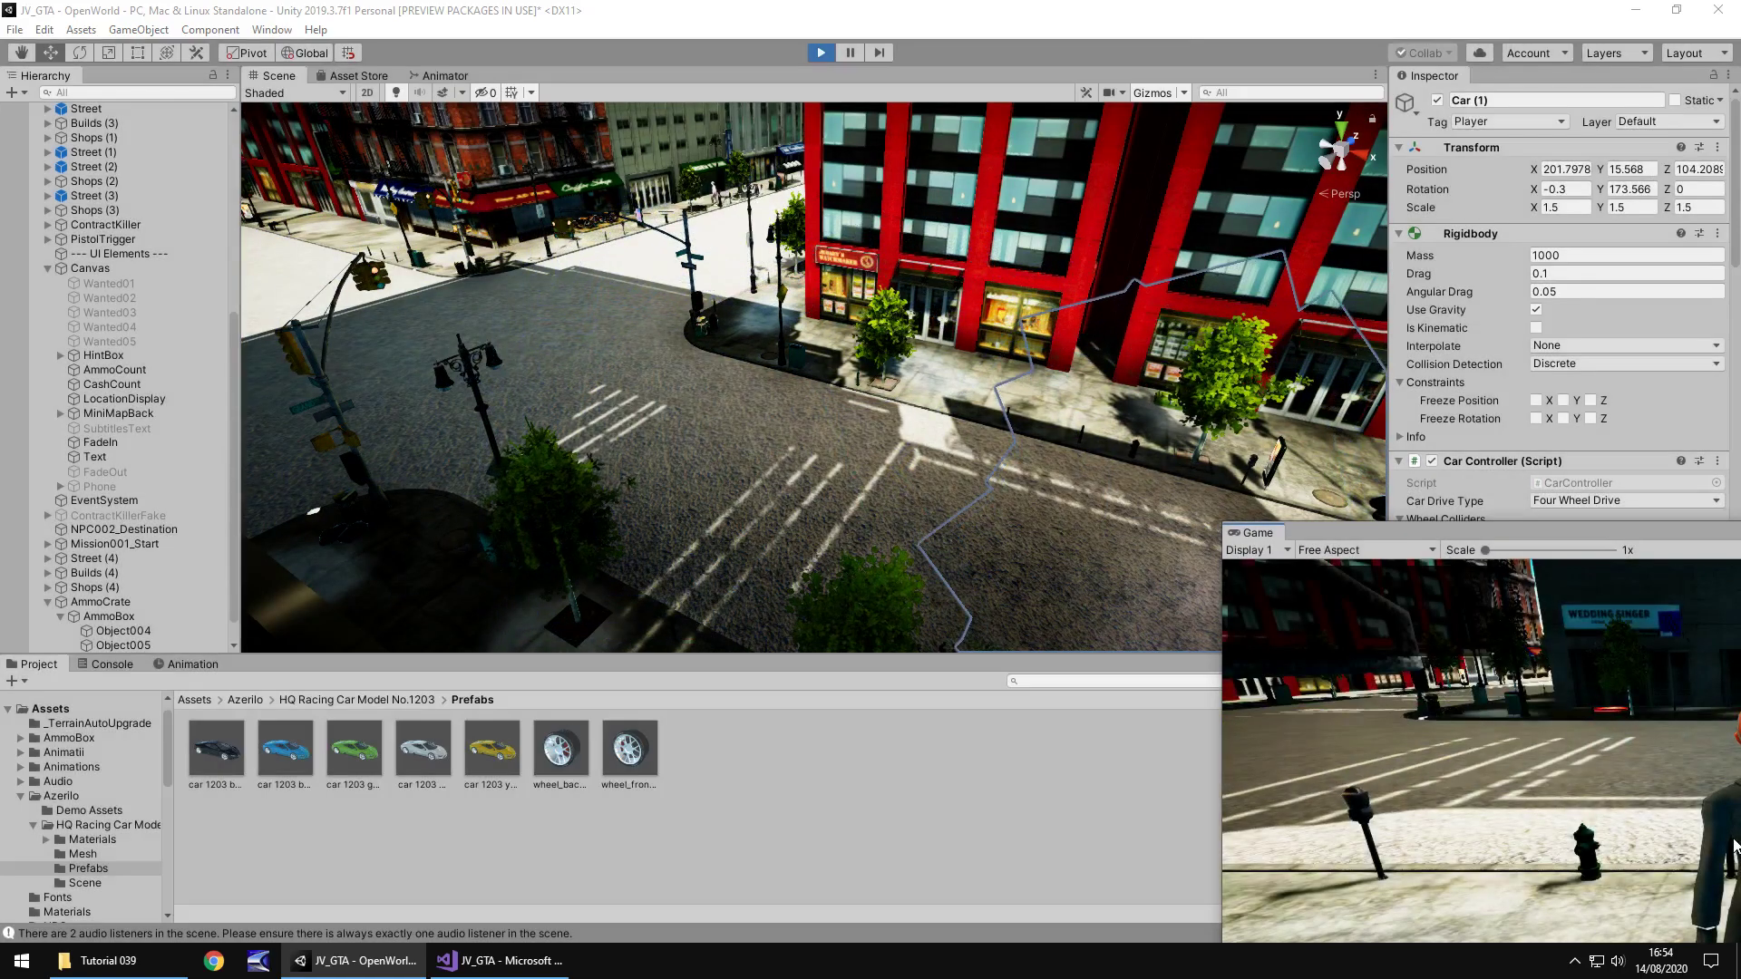
{"action": "key", "text": "ctrl+p"}
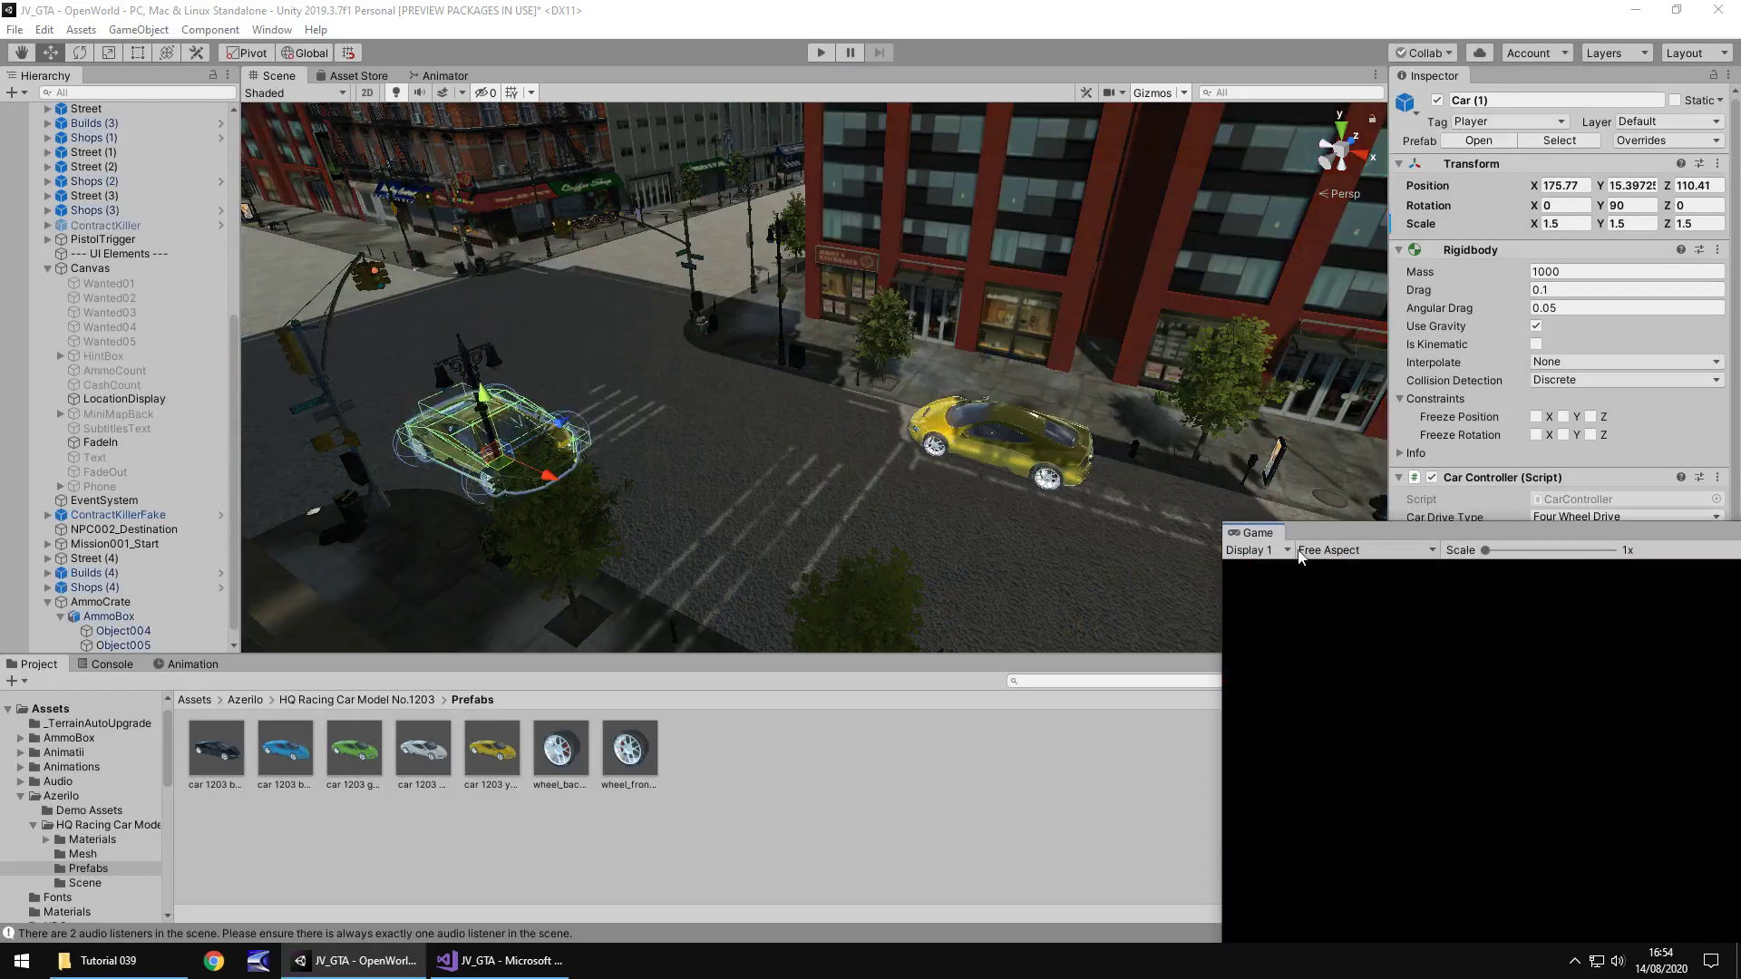
- Dock the floating Game view back beside the Scene view and return to the Scene view
{"action": "left_click_drag", "start_coordinate": [1268, 524], "coordinate": [544, 172]}
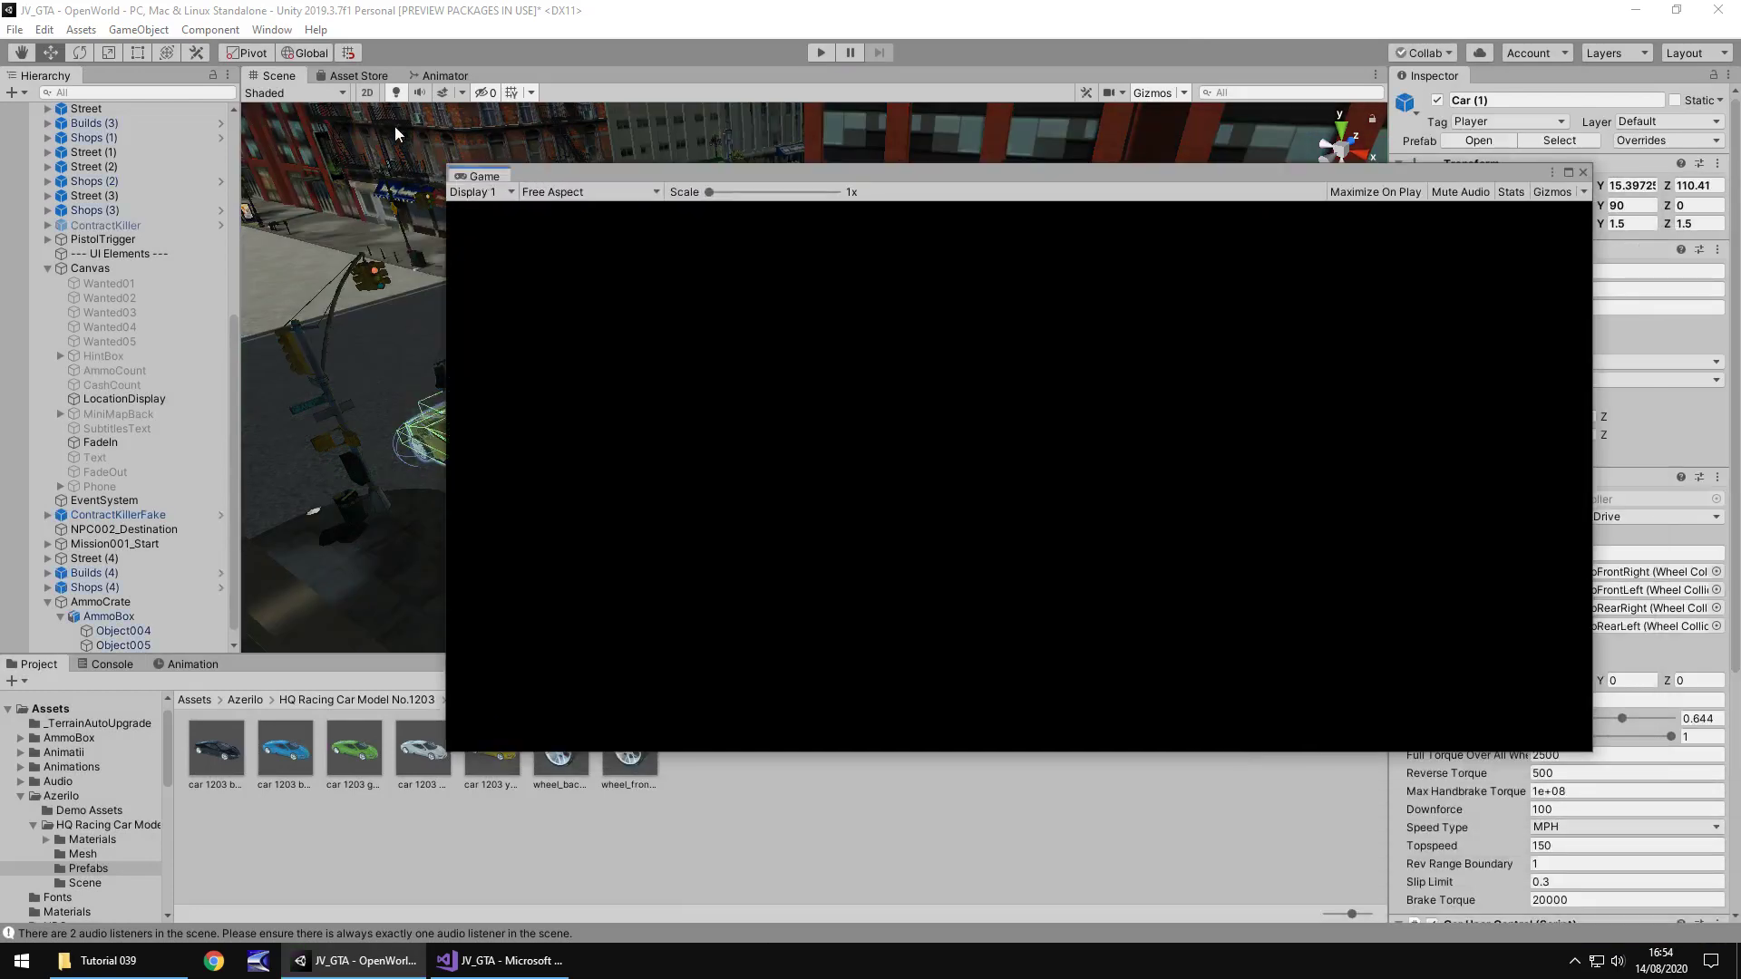
{"action": "left_click_drag", "start_coordinate": [394, 127], "coordinate": [331, 83]}
{"action": "left_click", "coordinate": [281, 76]}
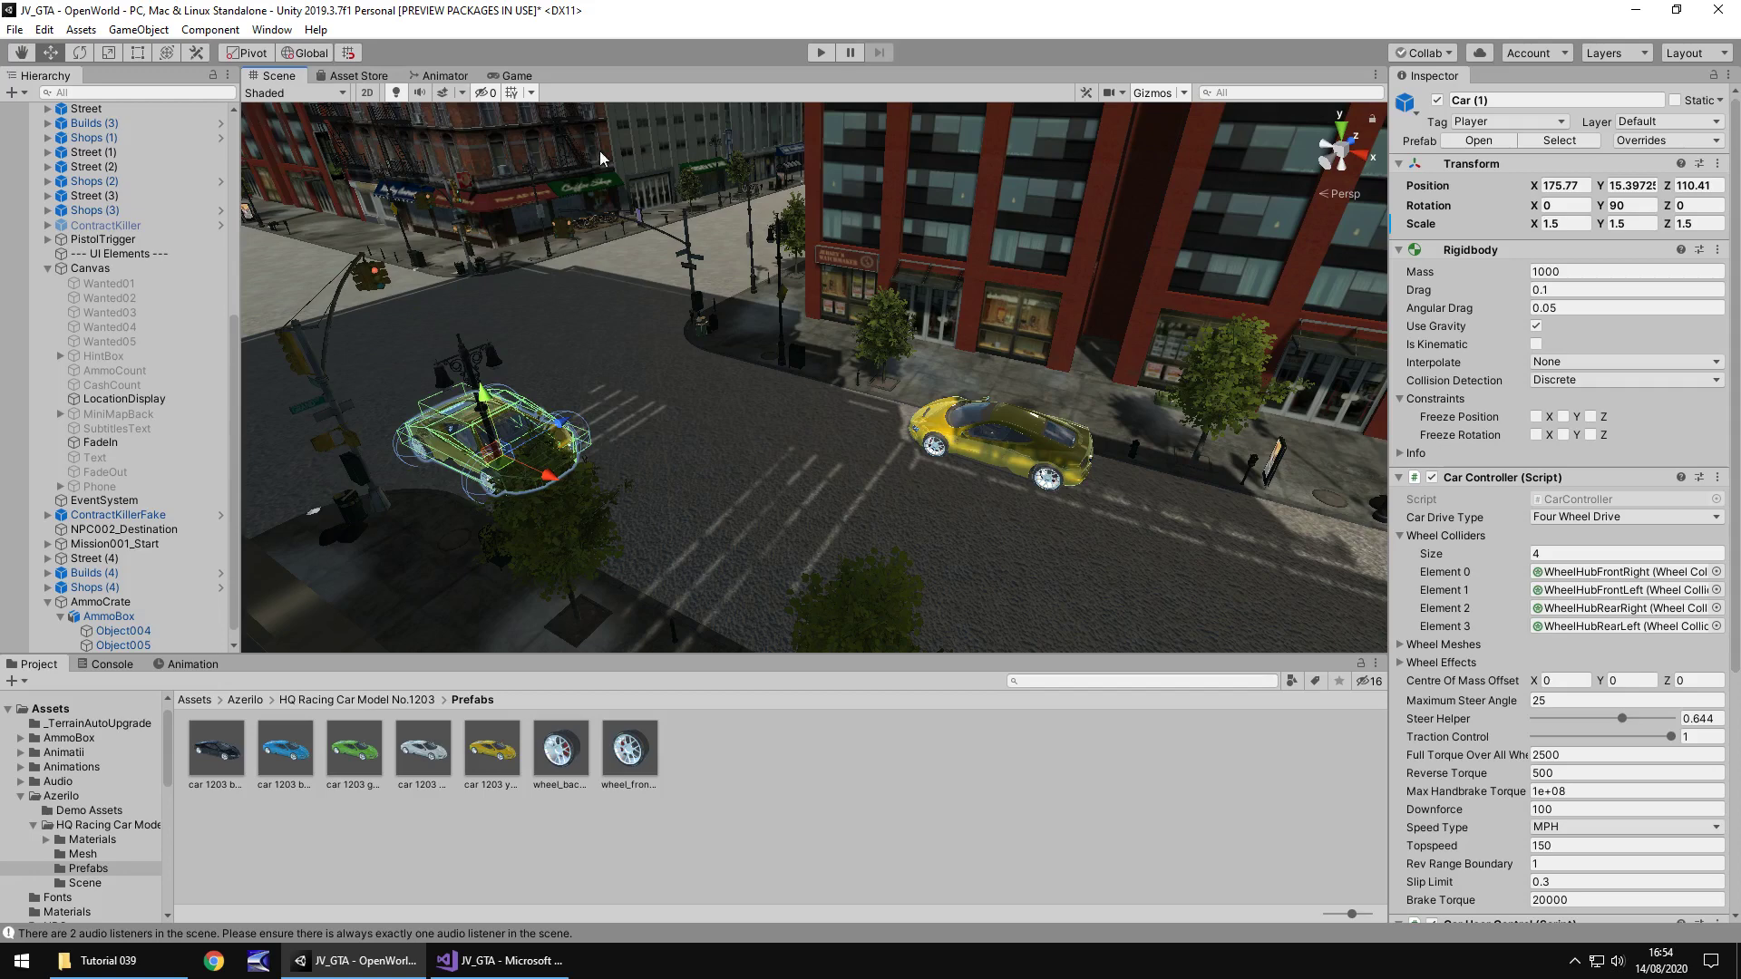
- Delete the duplicate Car (1) object from the scene
{"action": "scroll", "coordinate": [116, 564], "scroll_direction": "down", "scroll_amount": 1}
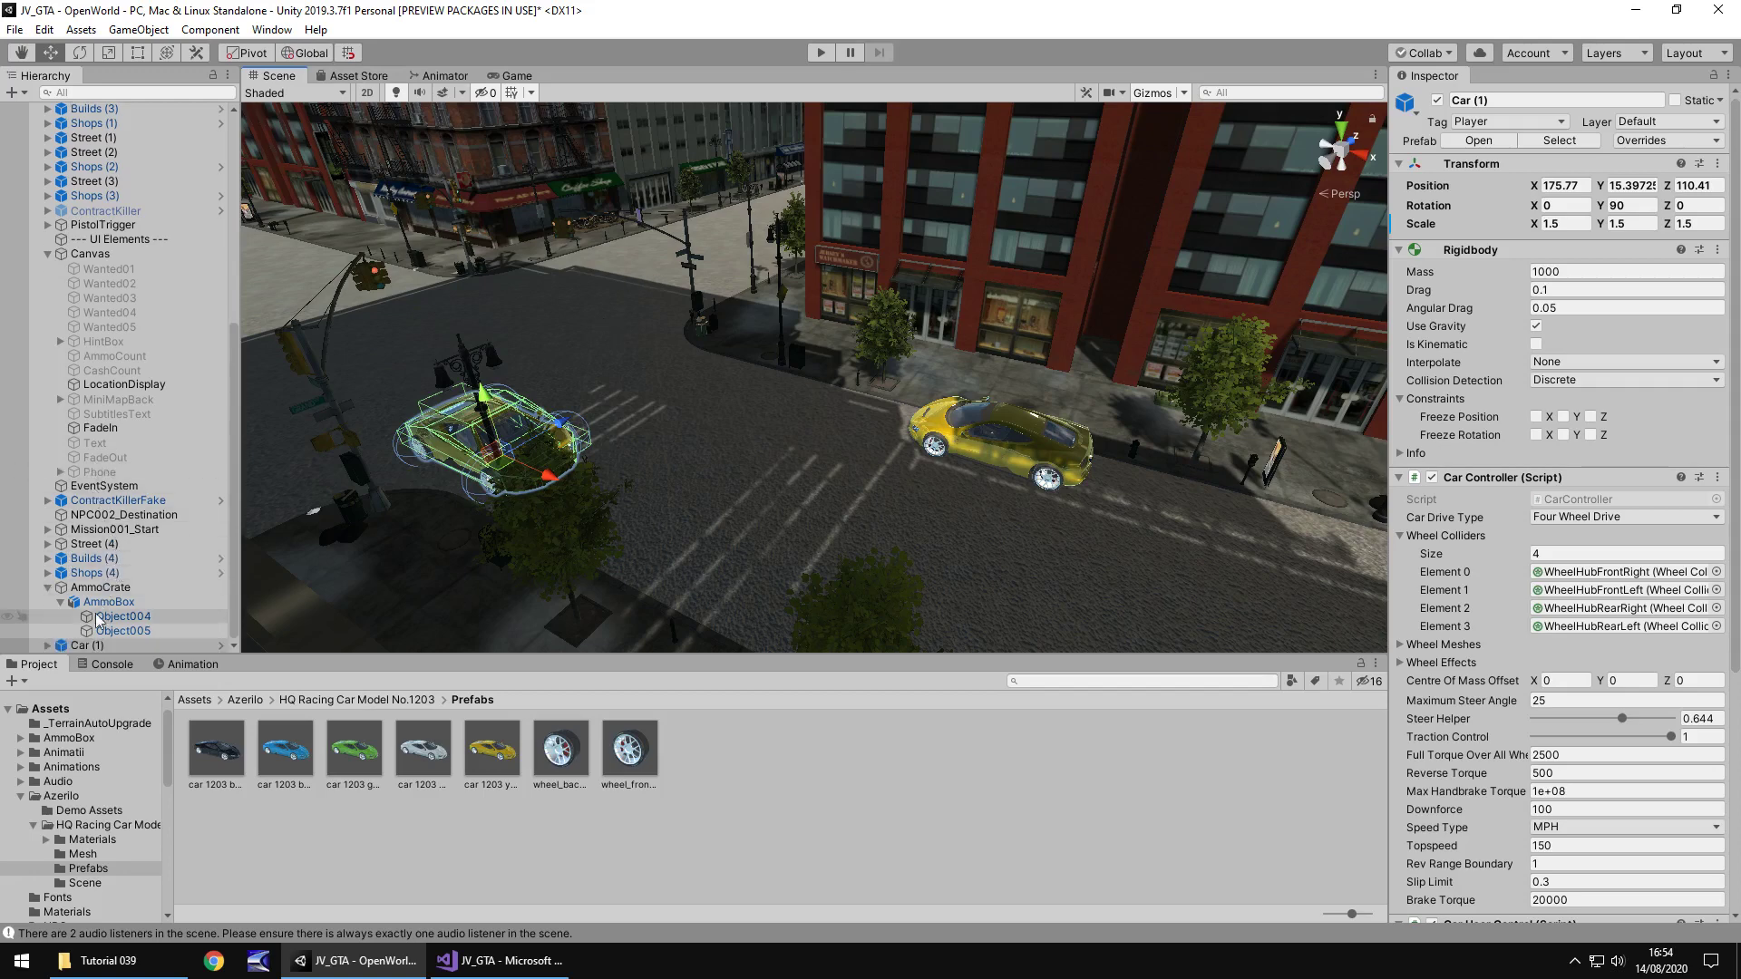
{"action": "left_click", "coordinate": [96, 643]}
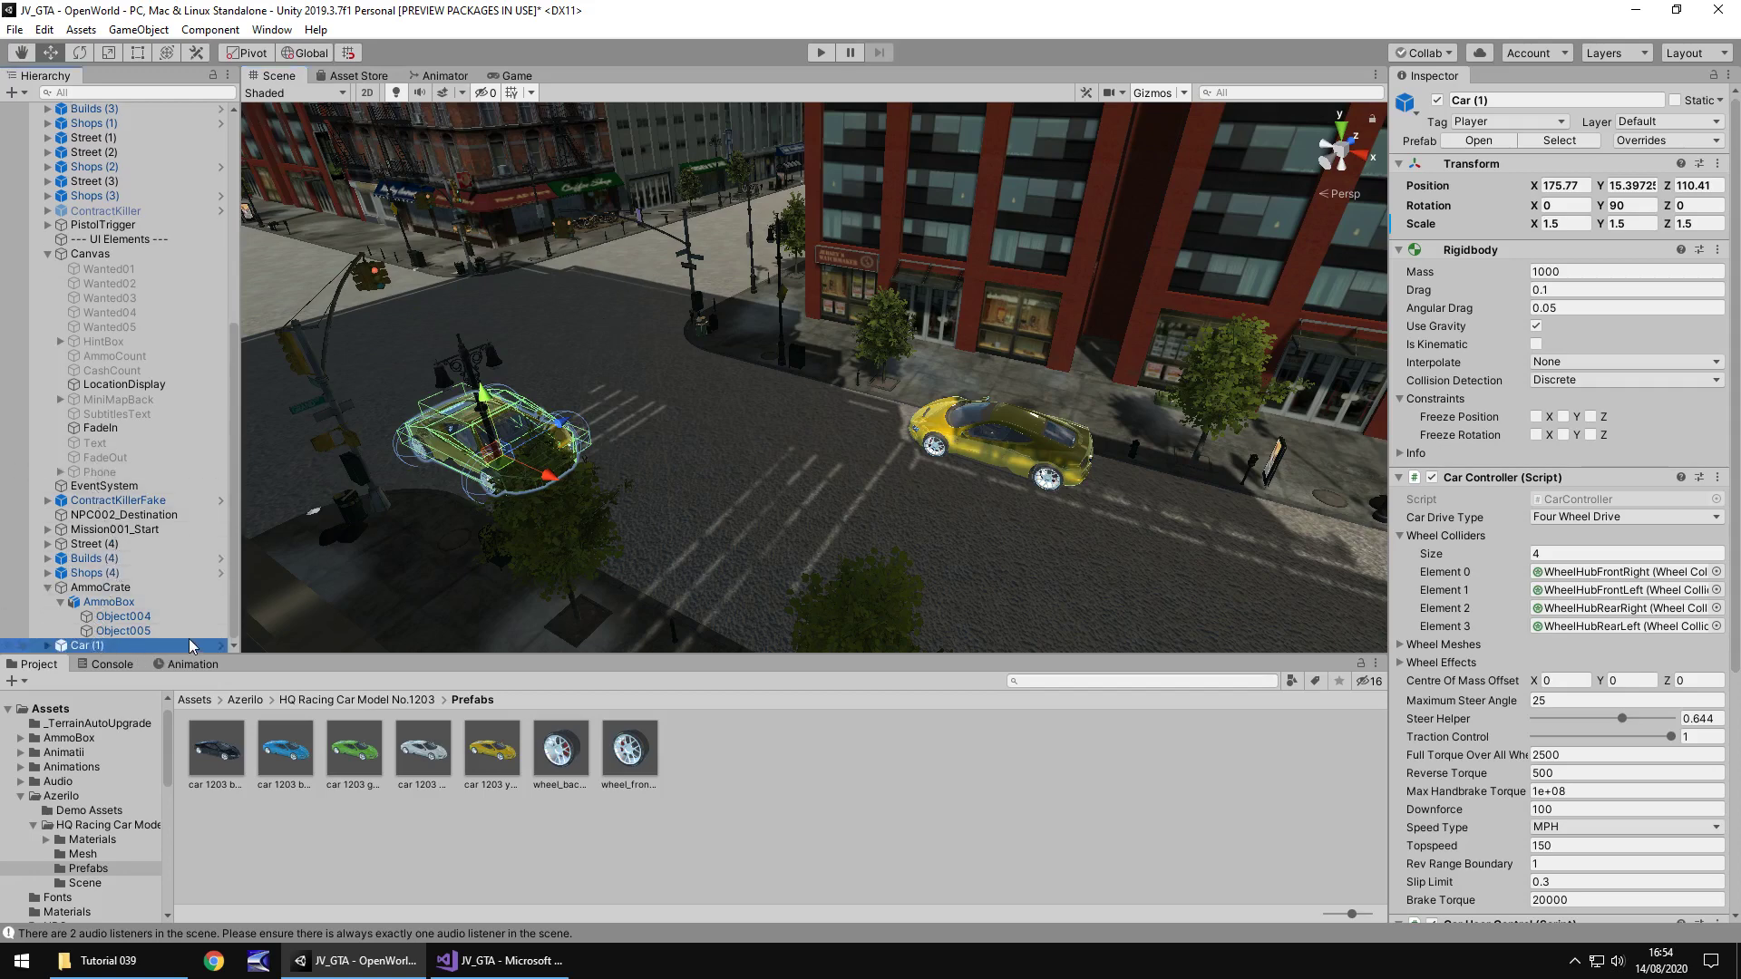
{"action": "key", "text": "Delete"}
- Move the original Car slightly away from the sidewalk, to about Z 120.15
{"action": "scroll", "coordinate": [160, 495], "scroll_direction": "up", "scroll_amount": 10}
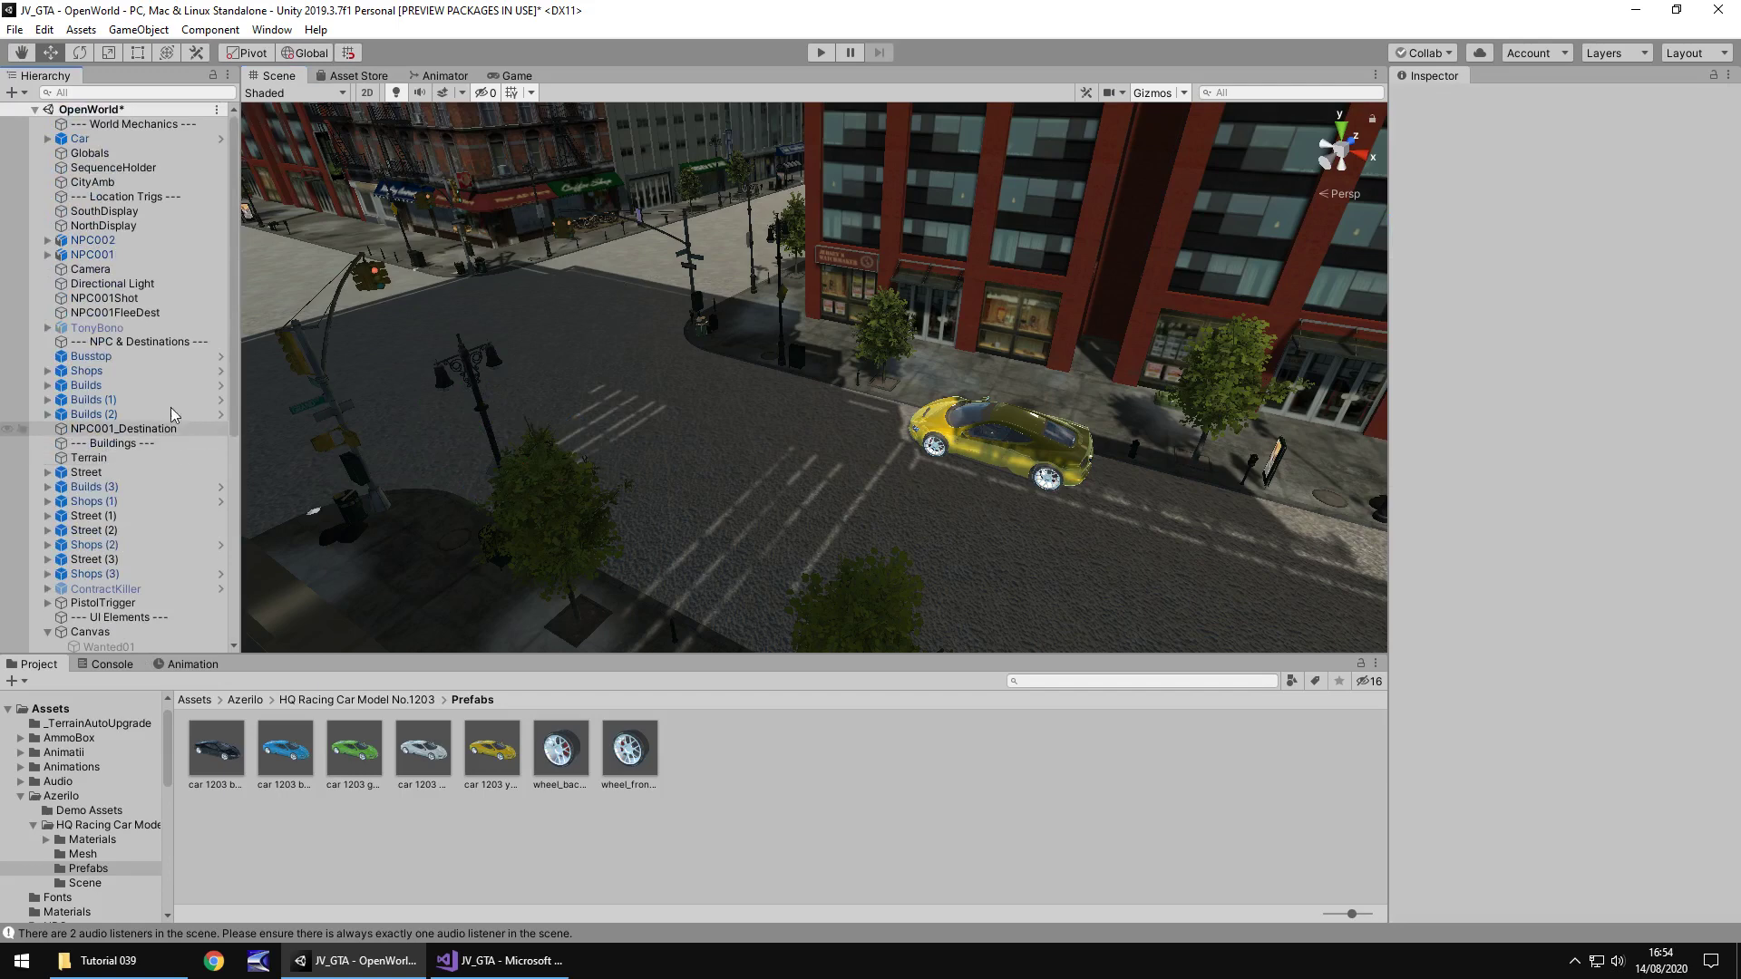
{"action": "left_click", "coordinate": [79, 138]}
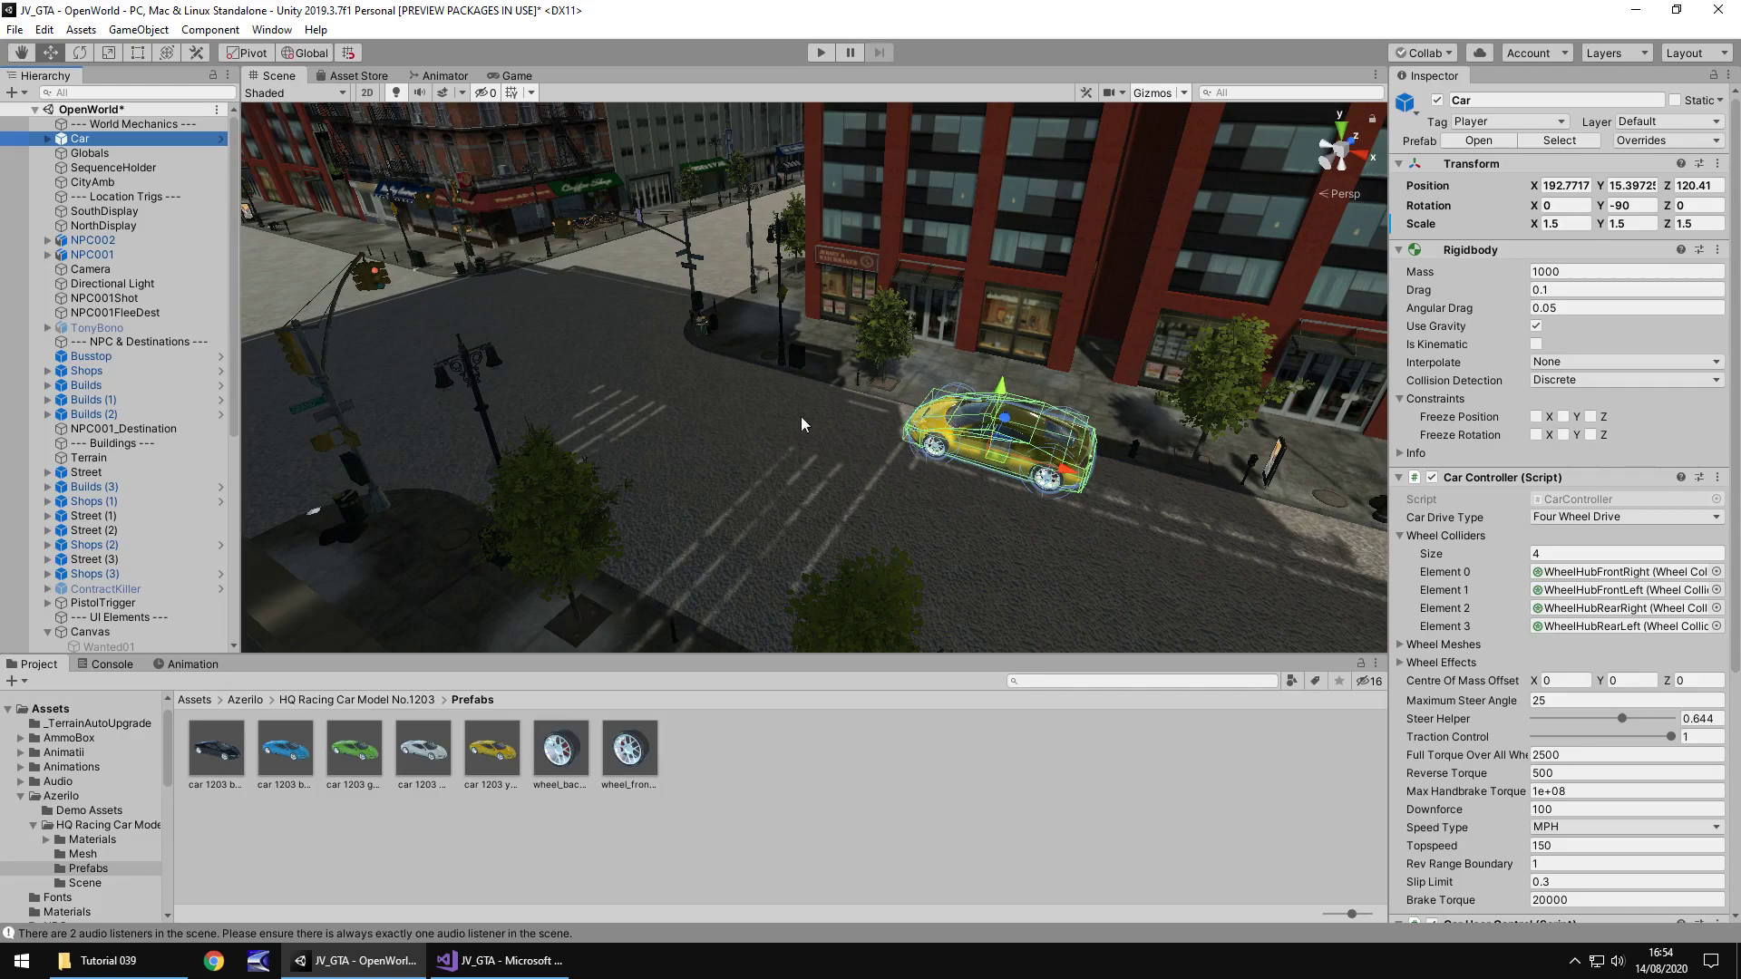
{"action": "scroll", "coordinate": [1015, 526], "scroll_direction": "up", "scroll_amount": 1}
{"action": "scroll", "coordinate": [1015, 519], "scroll_direction": "up", "scroll_amount": 3}
{"action": "right_click_drag", "start_coordinate": [995, 498], "coordinate": [409, 474]}
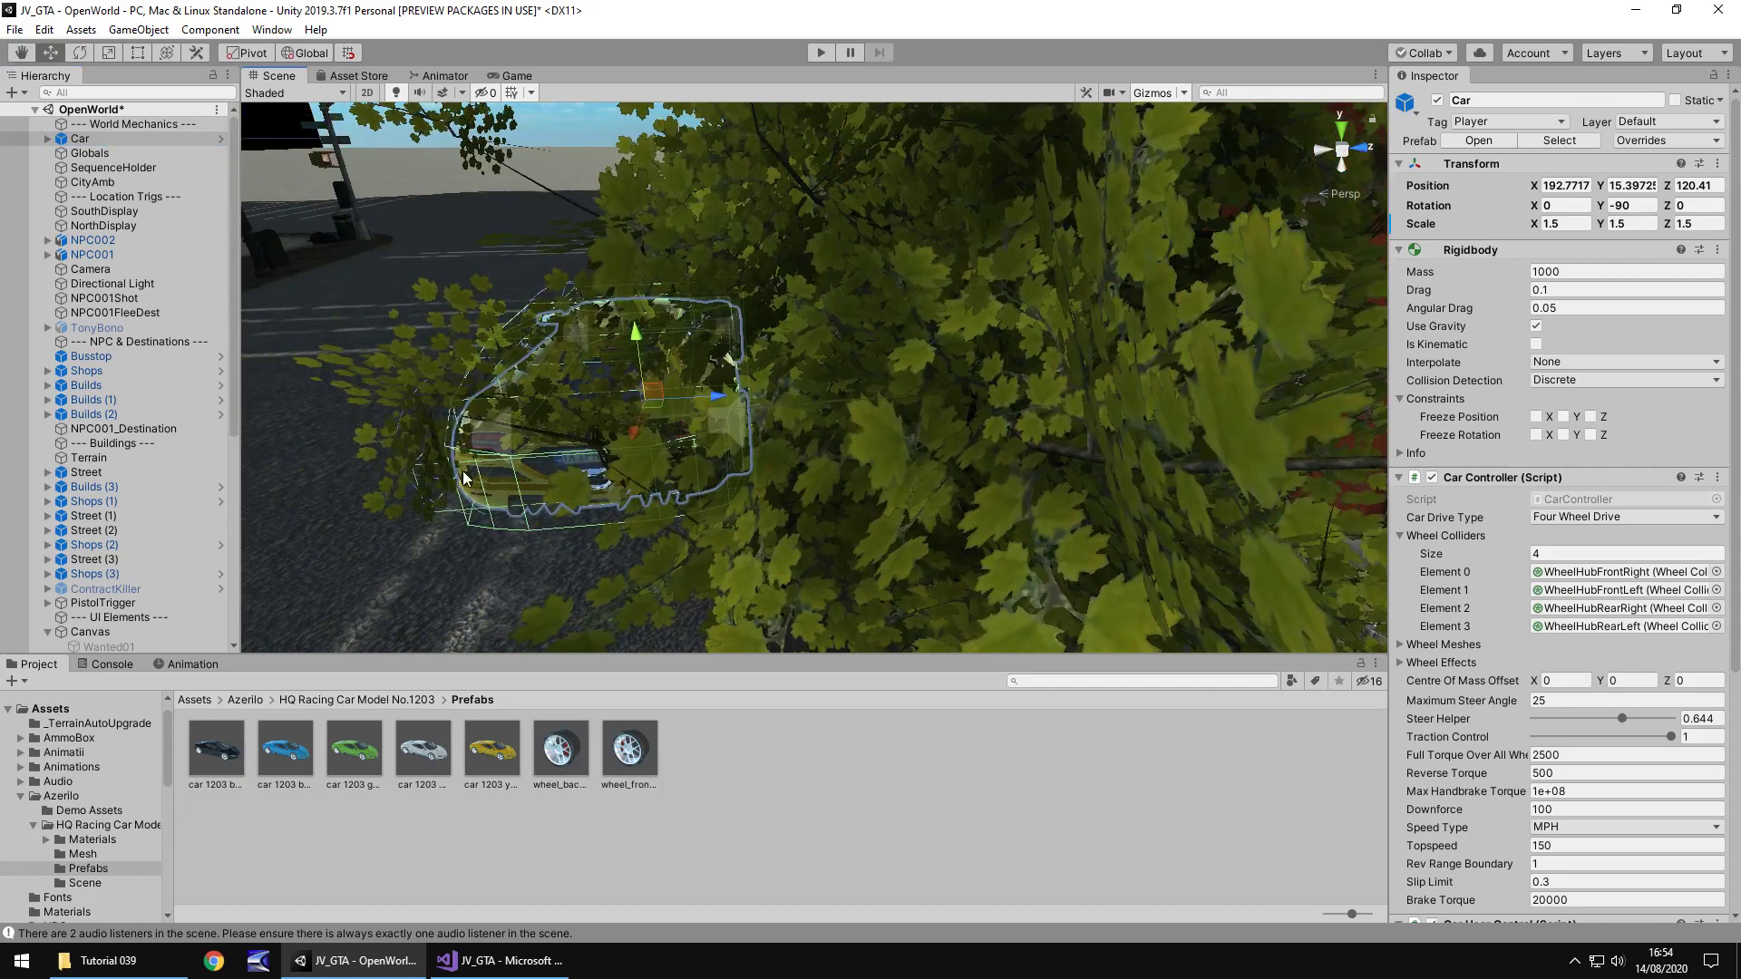
{"action": "key", "text": "f"}
{"action": "scroll", "coordinate": [602, 424], "scroll_direction": "up", "scroll_amount": 2}
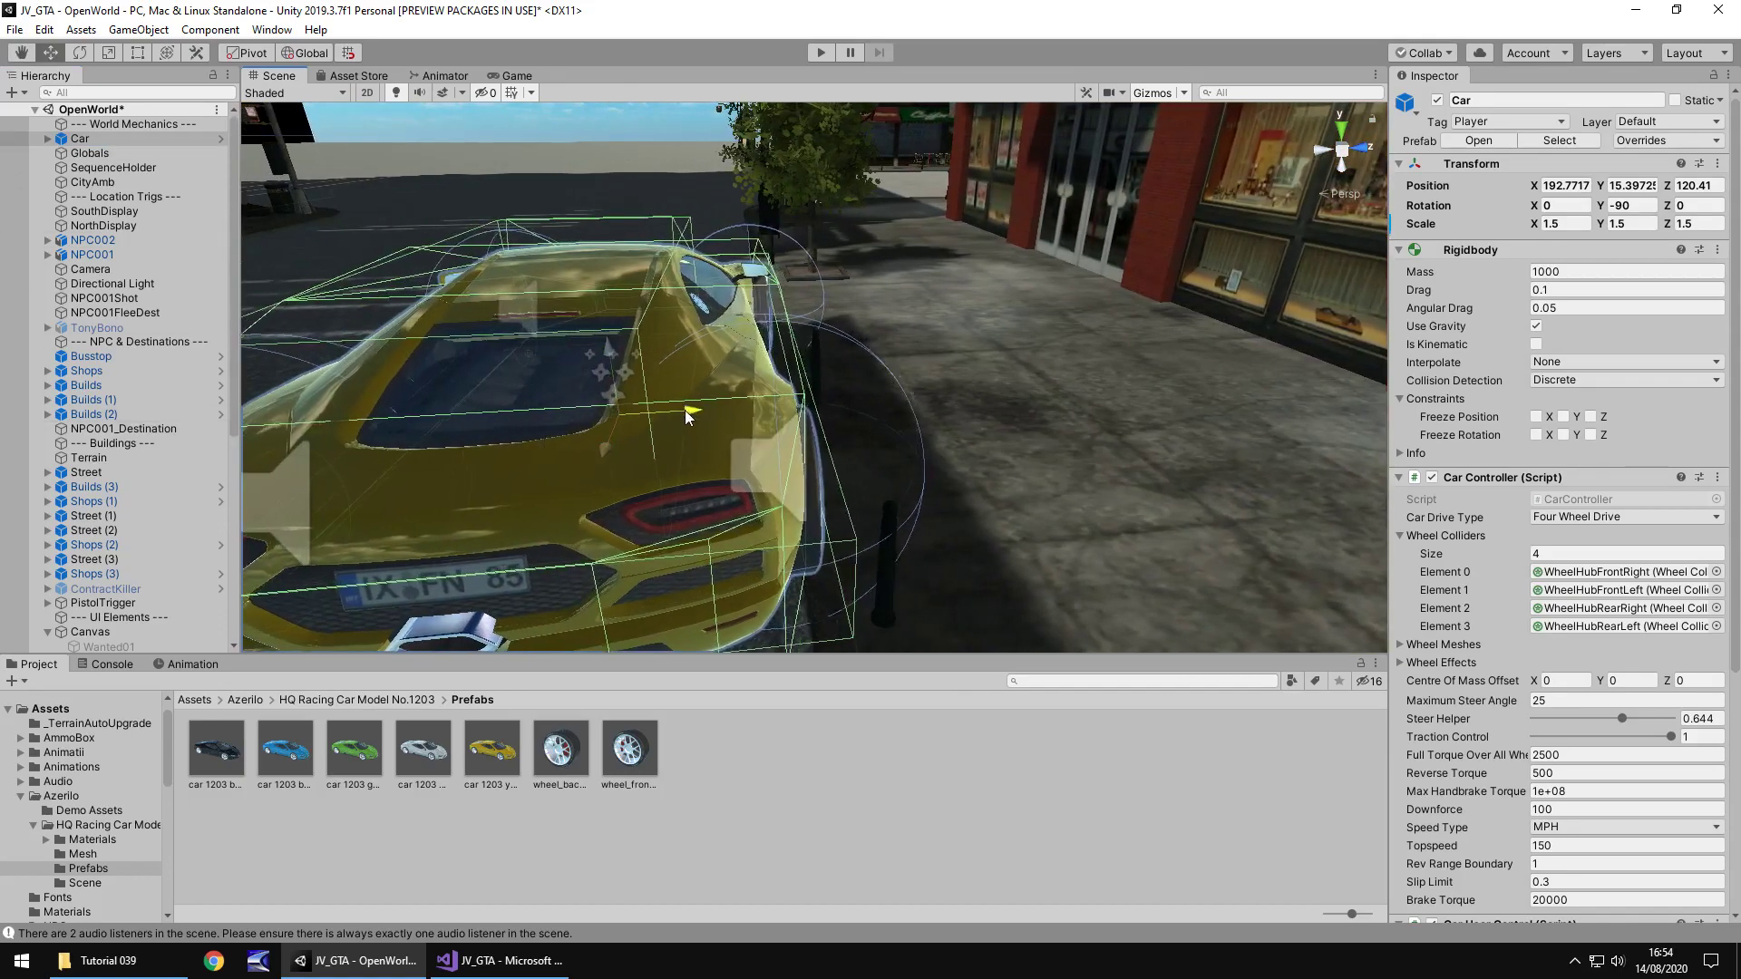
{"action": "left_click_drag", "start_coordinate": [686, 415], "coordinate": [638, 349]}
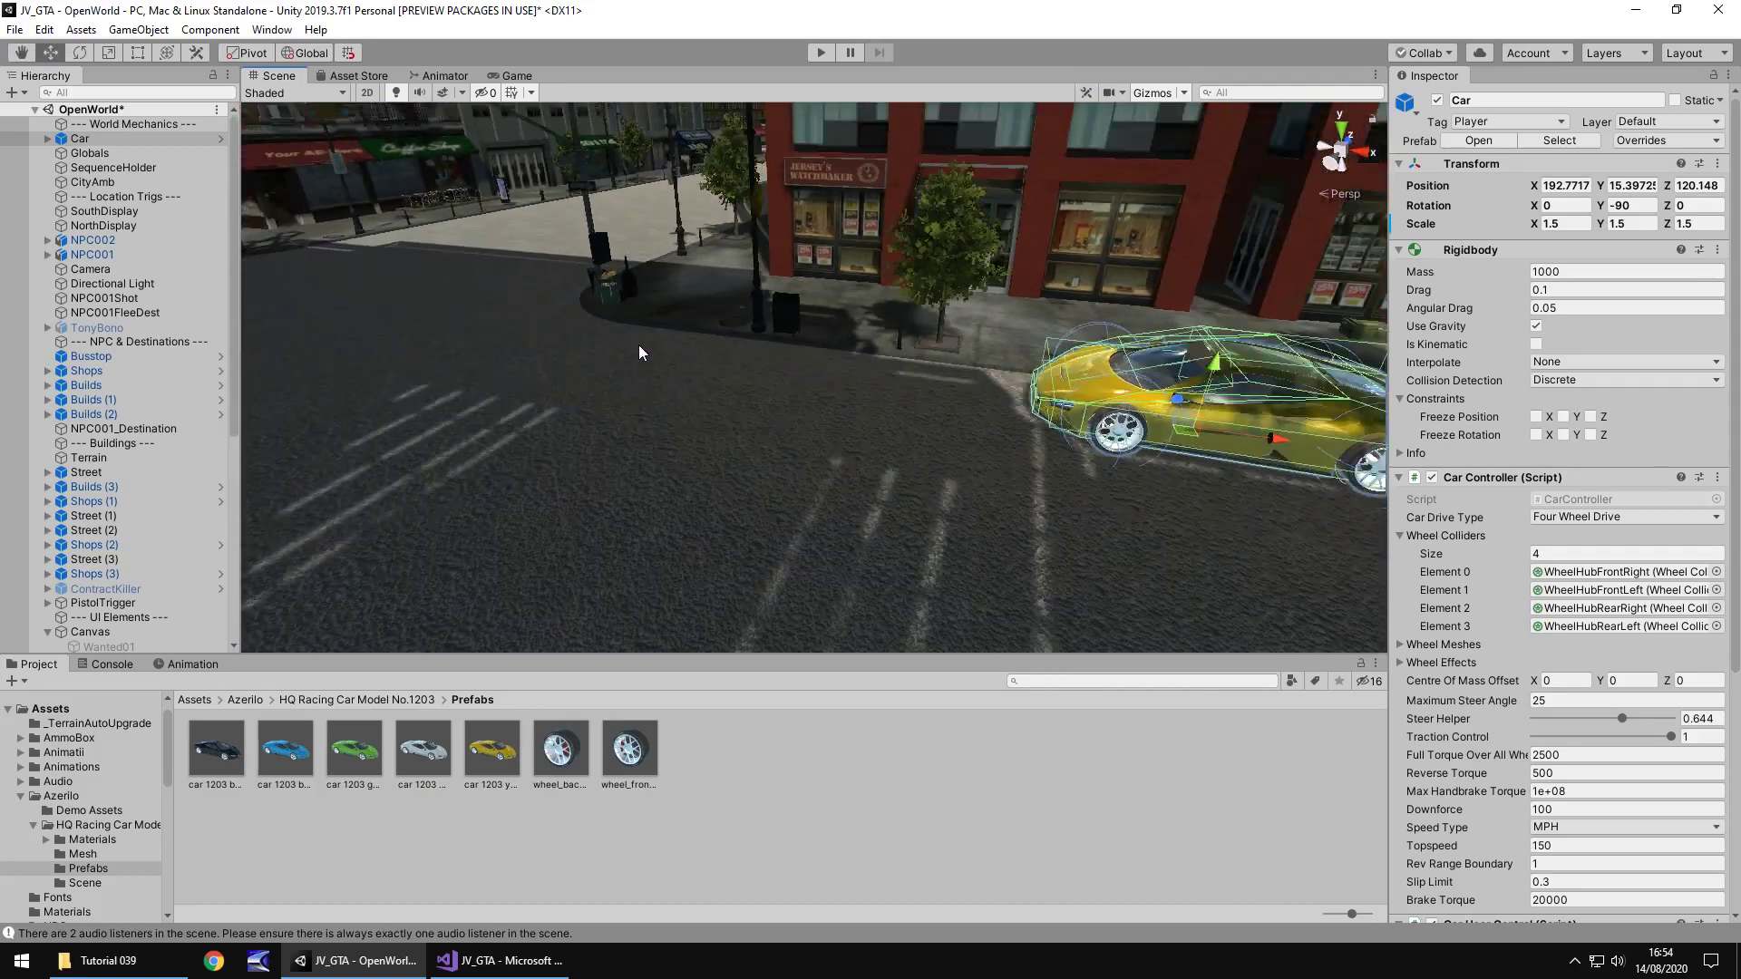
- Survey the streets and buildings around the parked Car from above and frame the Car again in the Scene view
{"action": "scroll", "coordinate": [653, 349], "scroll_direction": "down", "scroll_amount": 5}
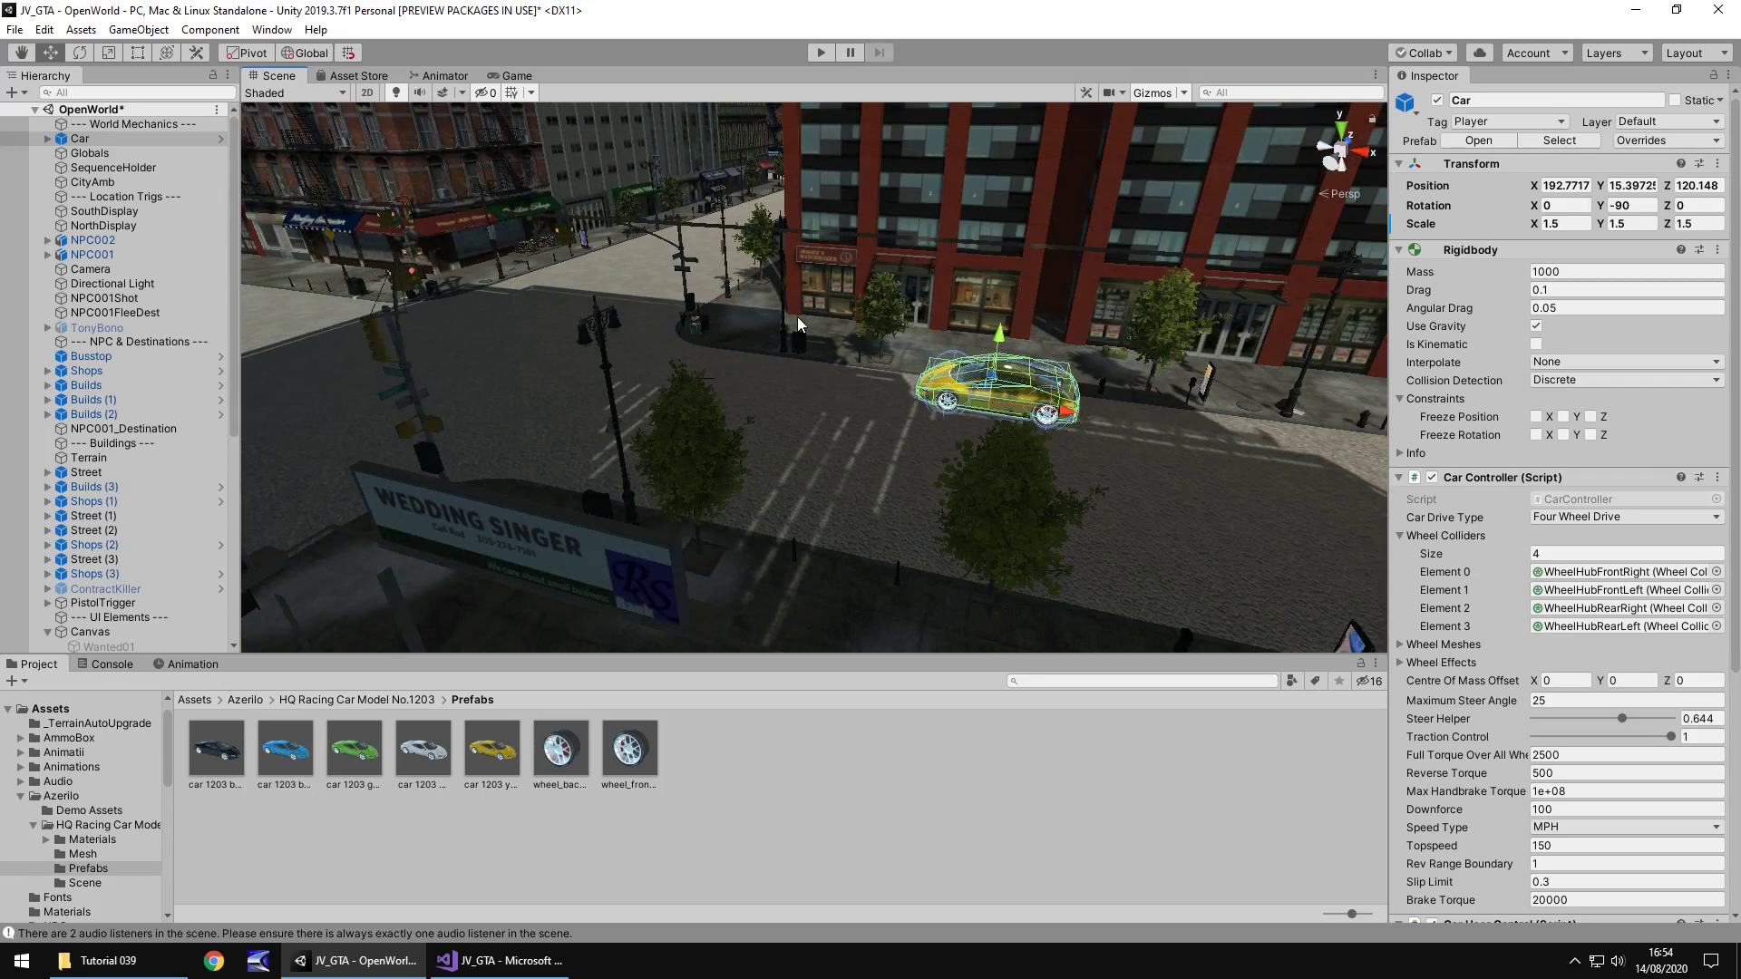
{"action": "left_click_drag", "start_coordinate": [785, 335], "coordinate": [936, 198], "text": "alt"}
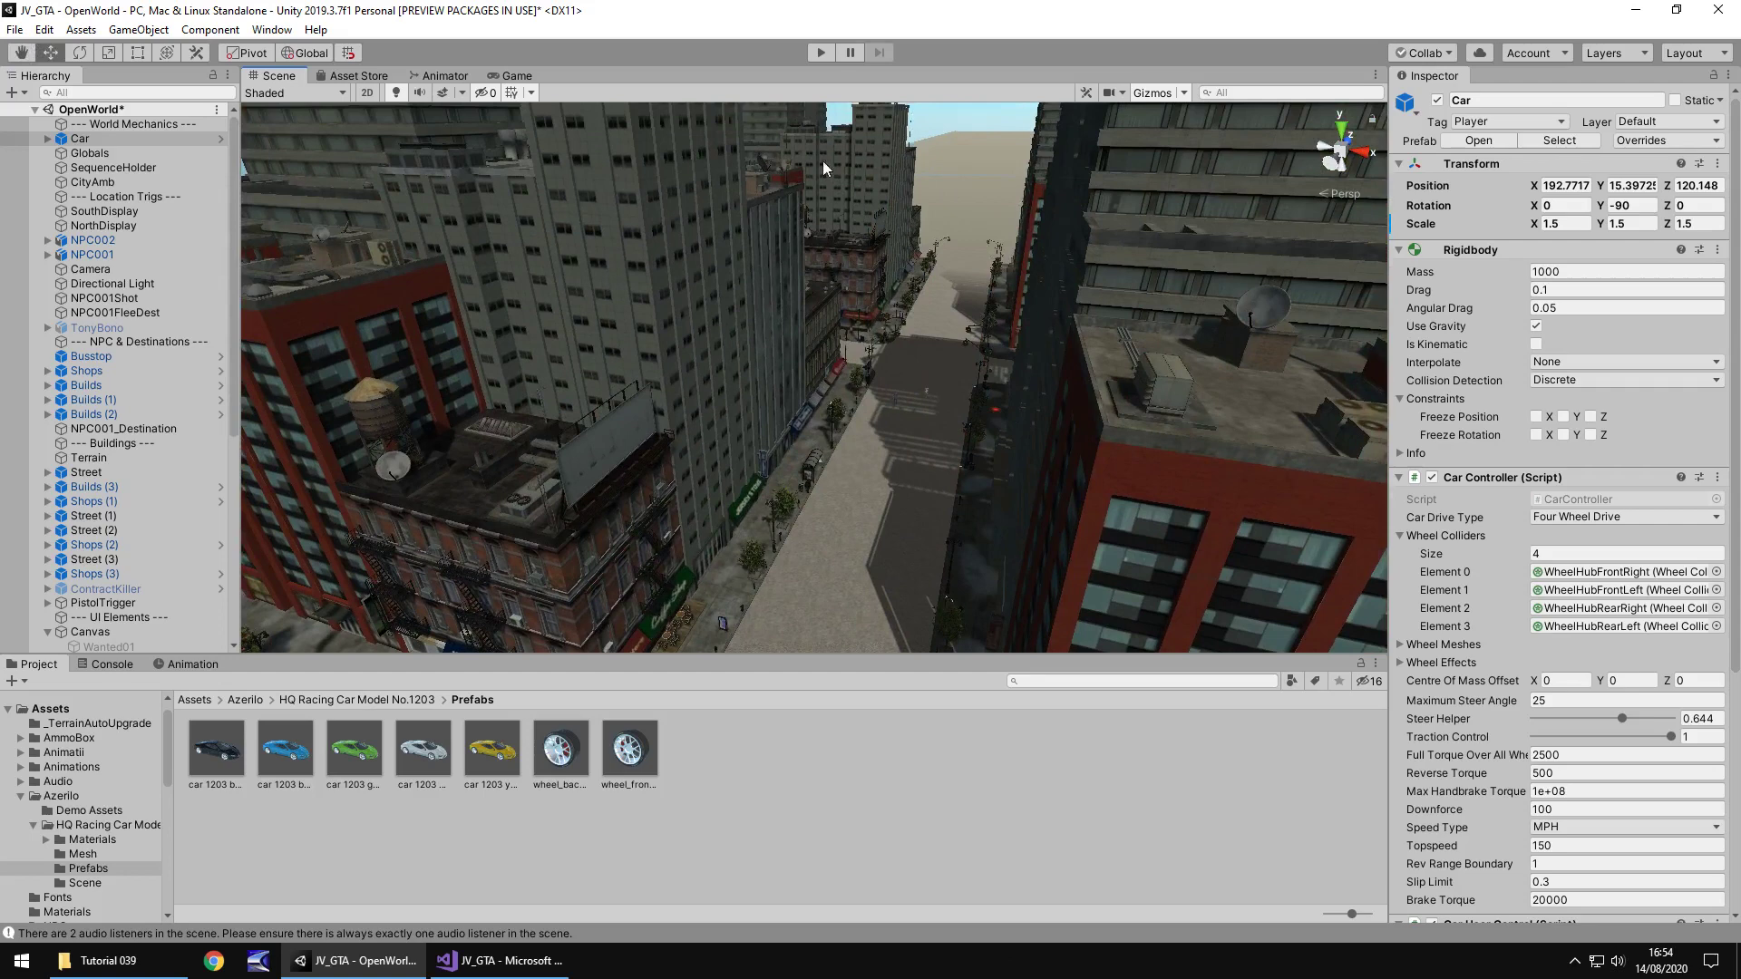
{"action": "left_click_drag", "start_coordinate": [834, 230], "coordinate": [941, 262], "text": "alt"}
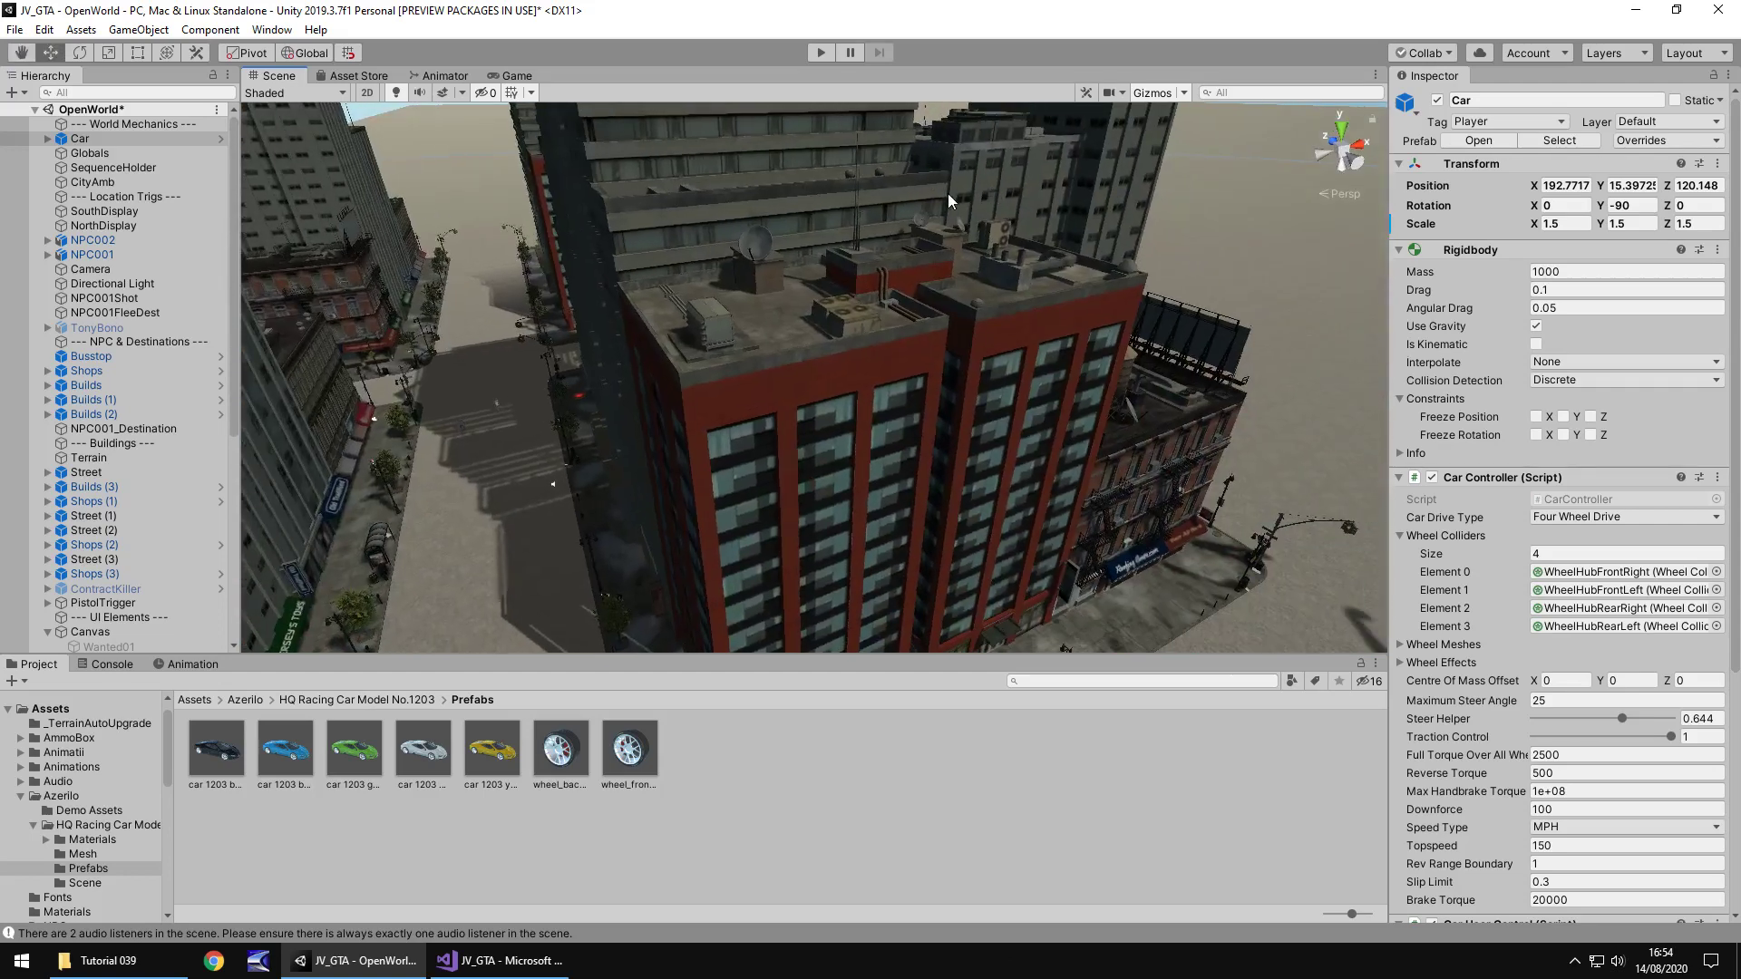
{"action": "left_click_drag", "start_coordinate": [1117, 370], "coordinate": [972, 492], "text": "alt"}
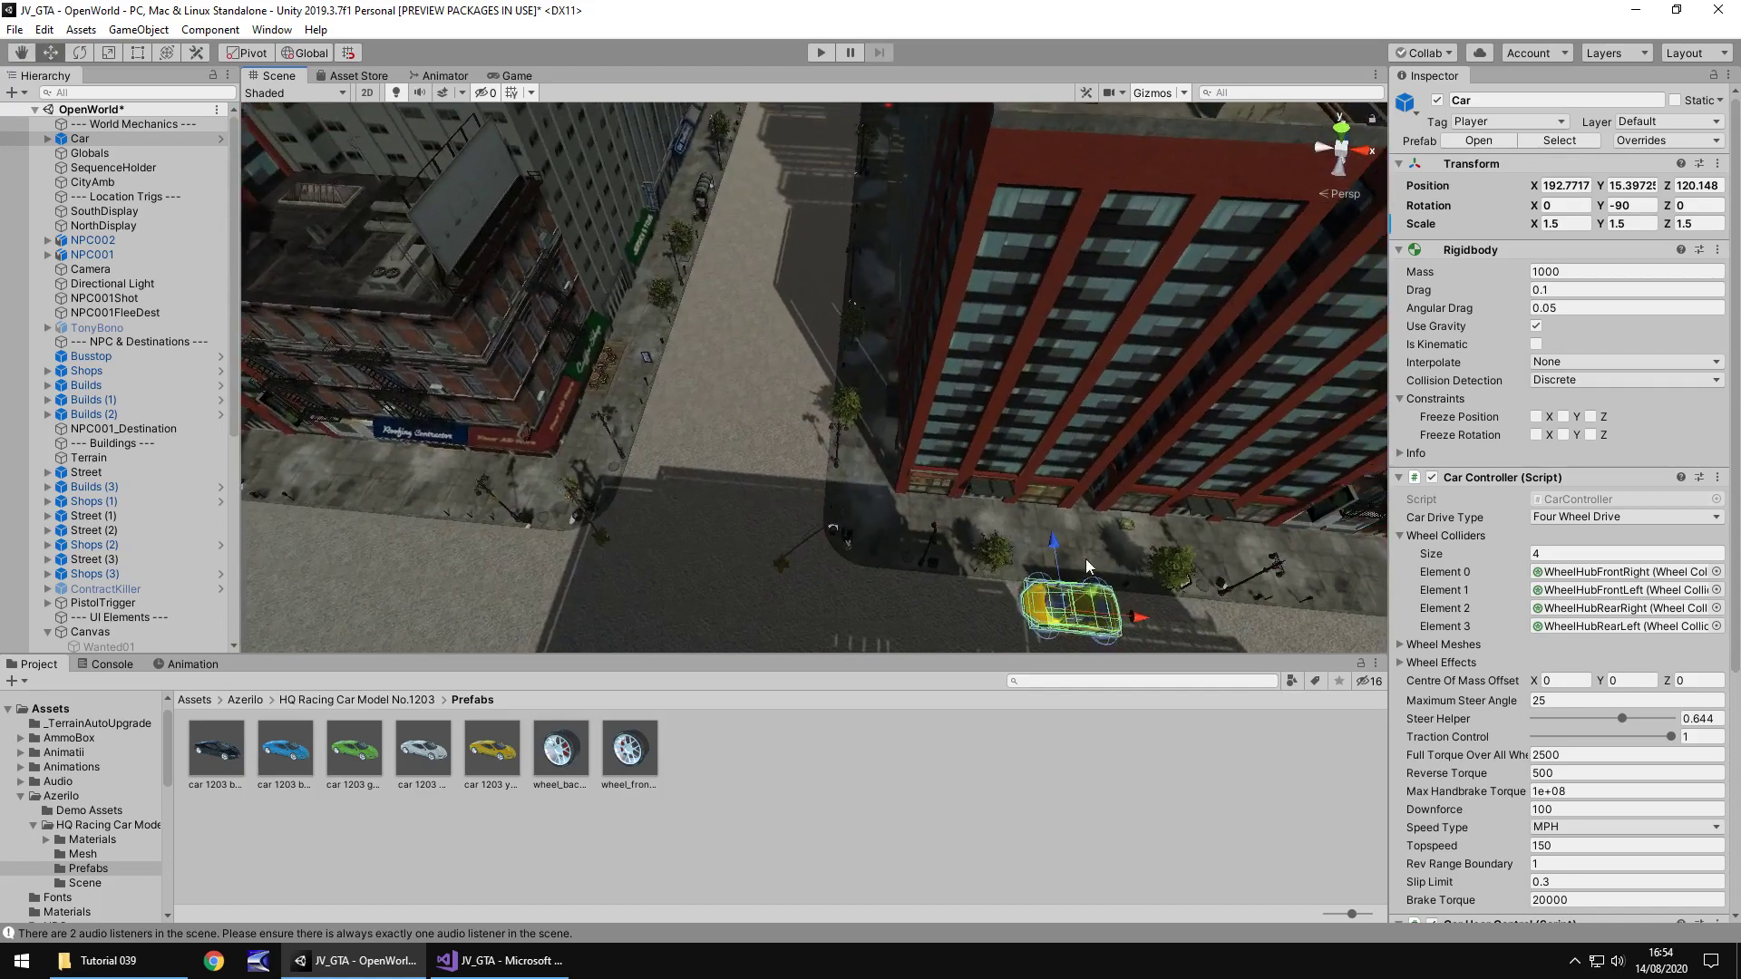
{"action": "left_click_drag", "start_coordinate": [1086, 558], "coordinate": [952, 324], "text": "alt"}
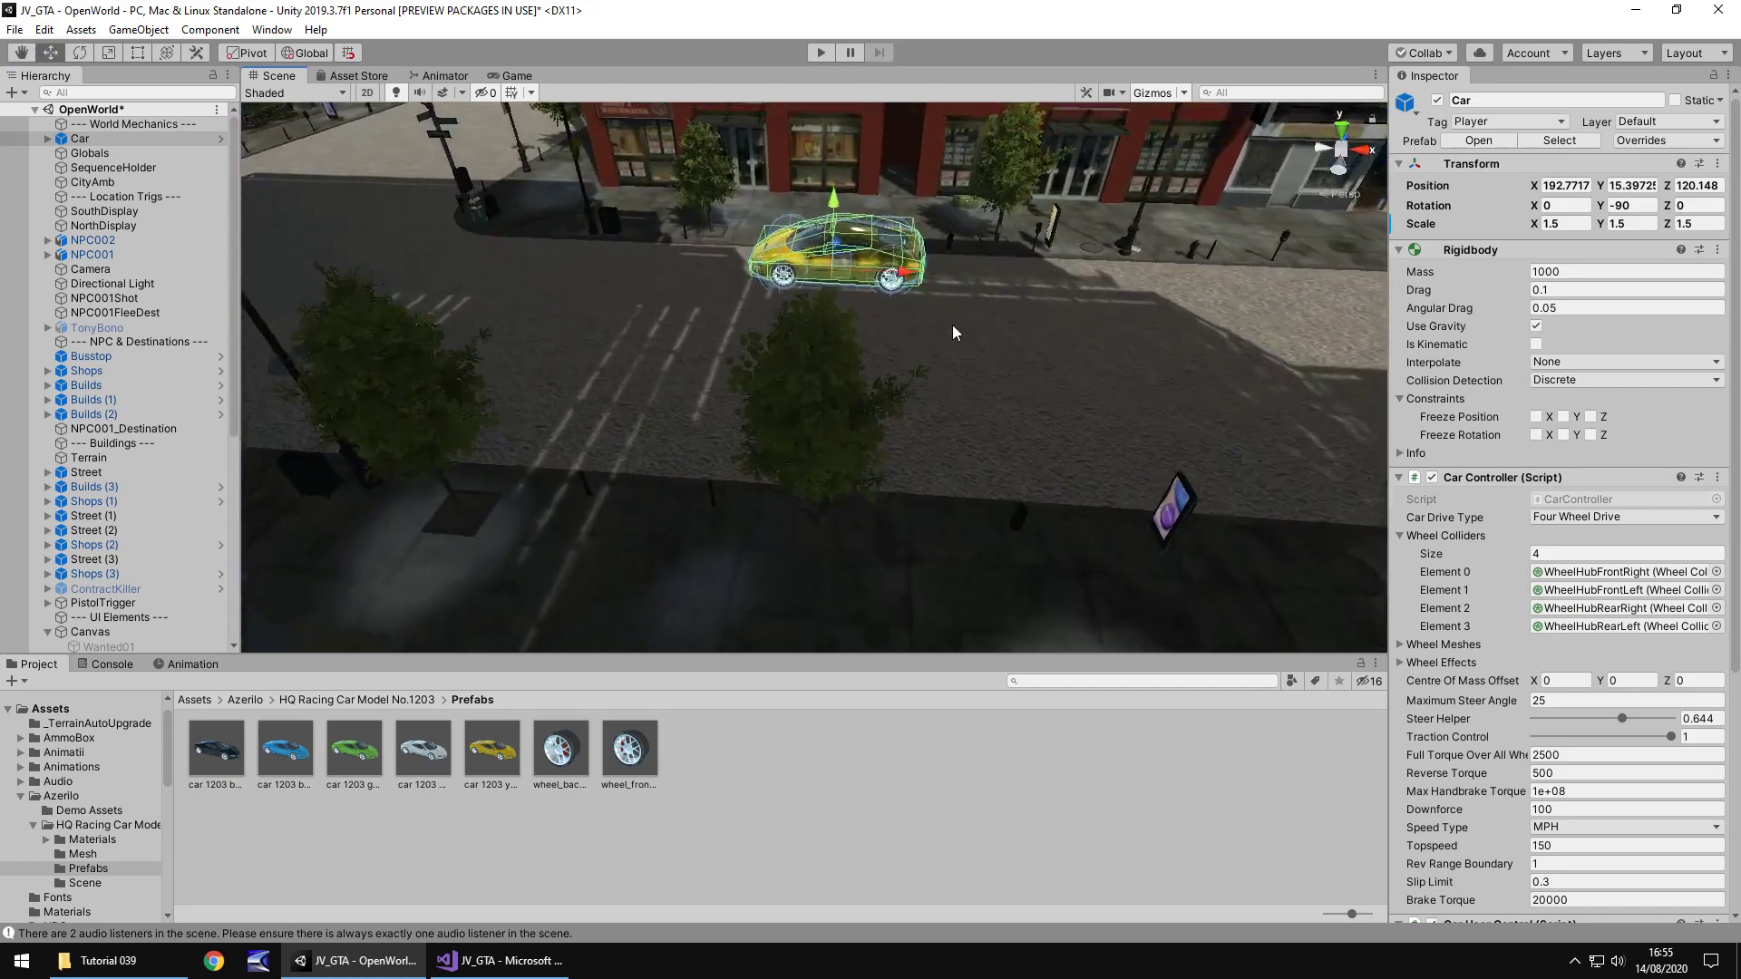
{"action": "key", "text": "f"}
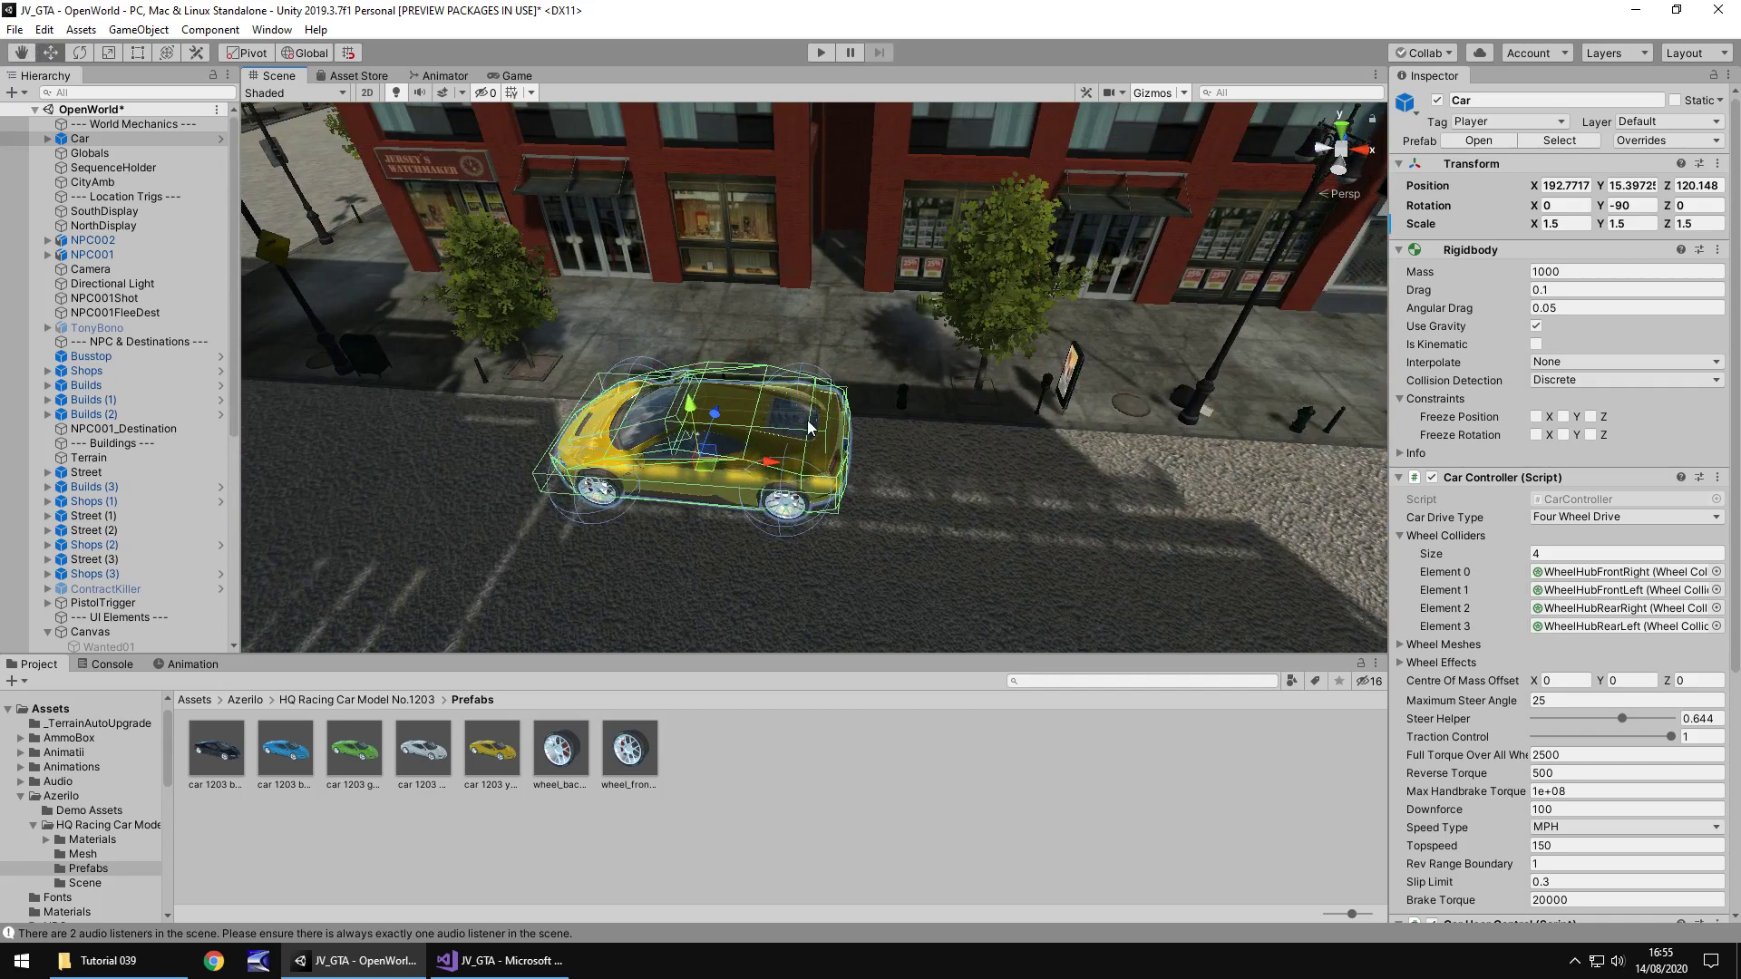
- Browse the free vehicle results for "car" in the Asset Store and return to the Scene view
{"action": "left_click", "coordinate": [438, 75]}
{"action": "left_click", "coordinate": [373, 75]}
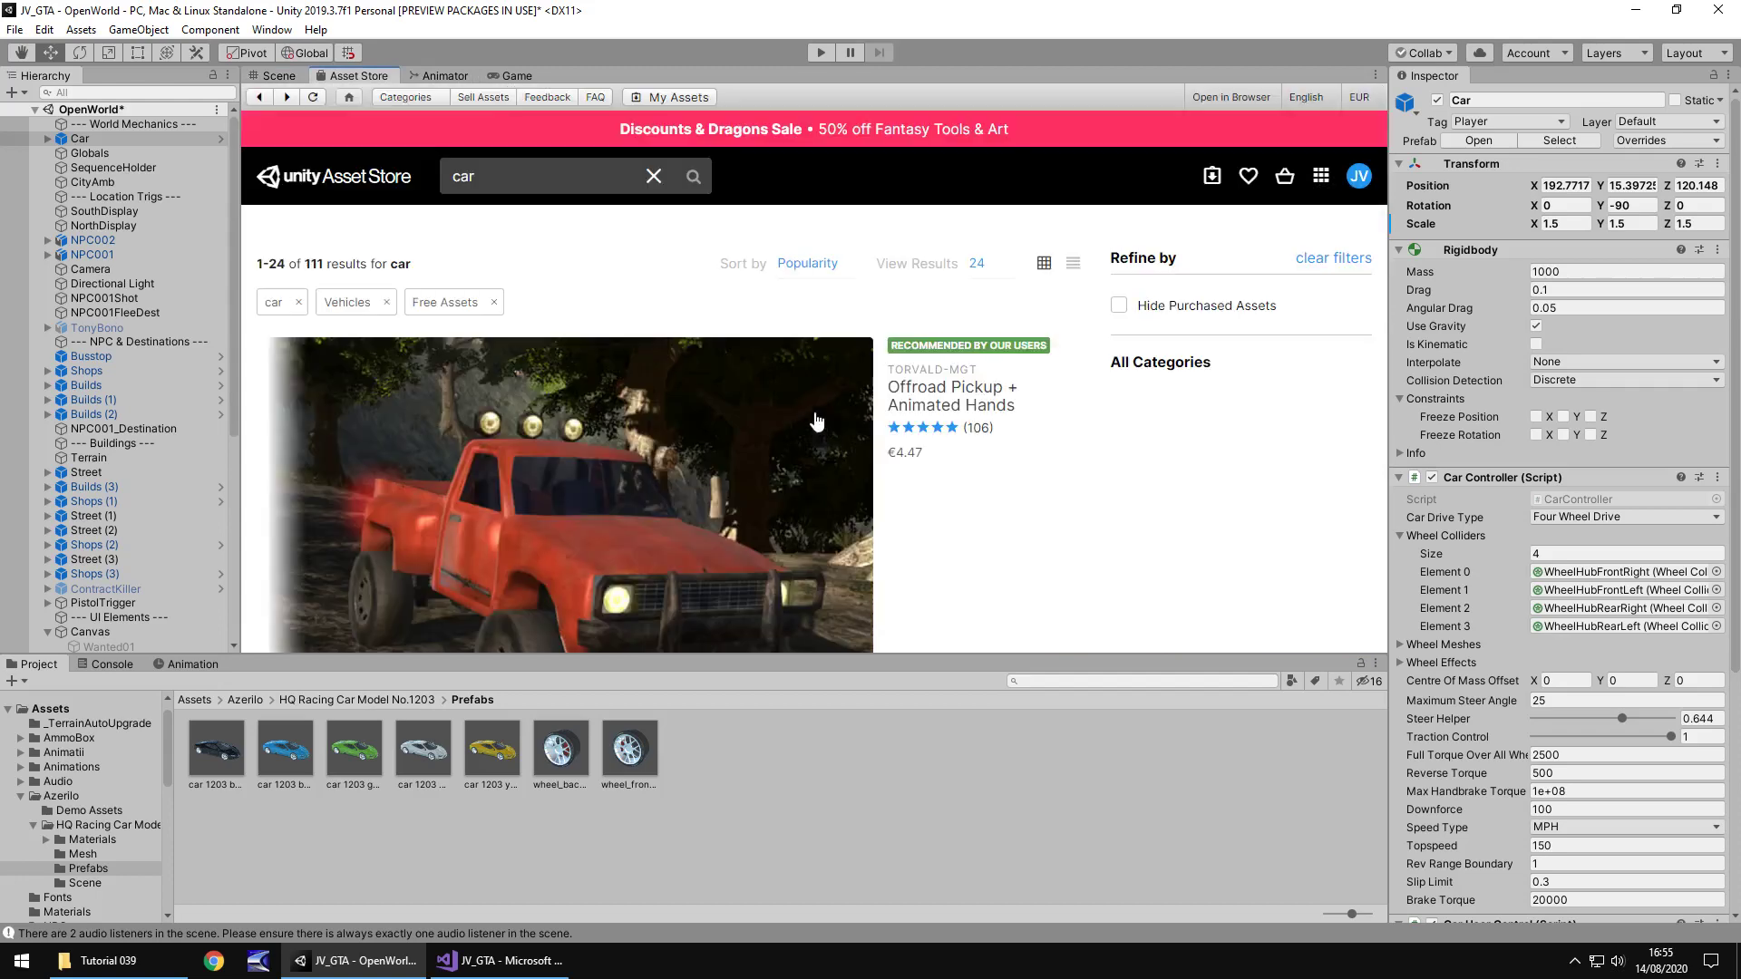
{"action": "scroll", "coordinate": [816, 443], "scroll_direction": "down", "scroll_amount": 3}
{"action": "scroll", "coordinate": [810, 454], "scroll_direction": "down", "scroll_amount": 3}
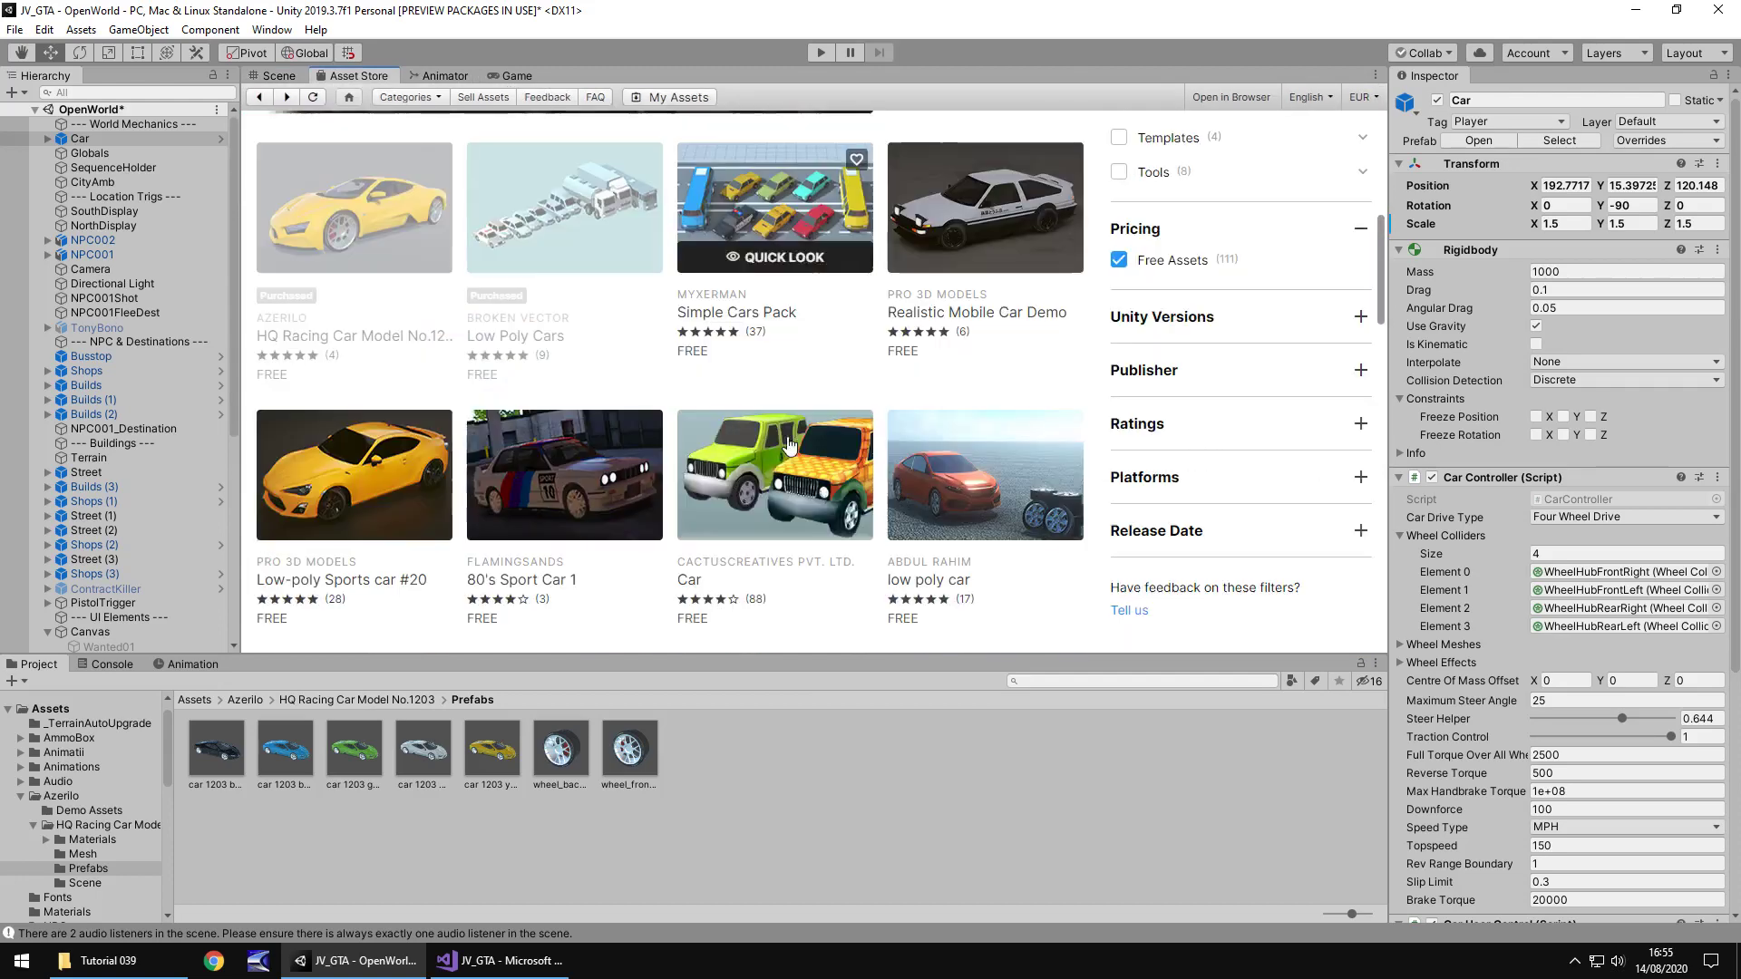
{"action": "scroll", "coordinate": [650, 385], "scroll_direction": "down", "scroll_amount": 6}
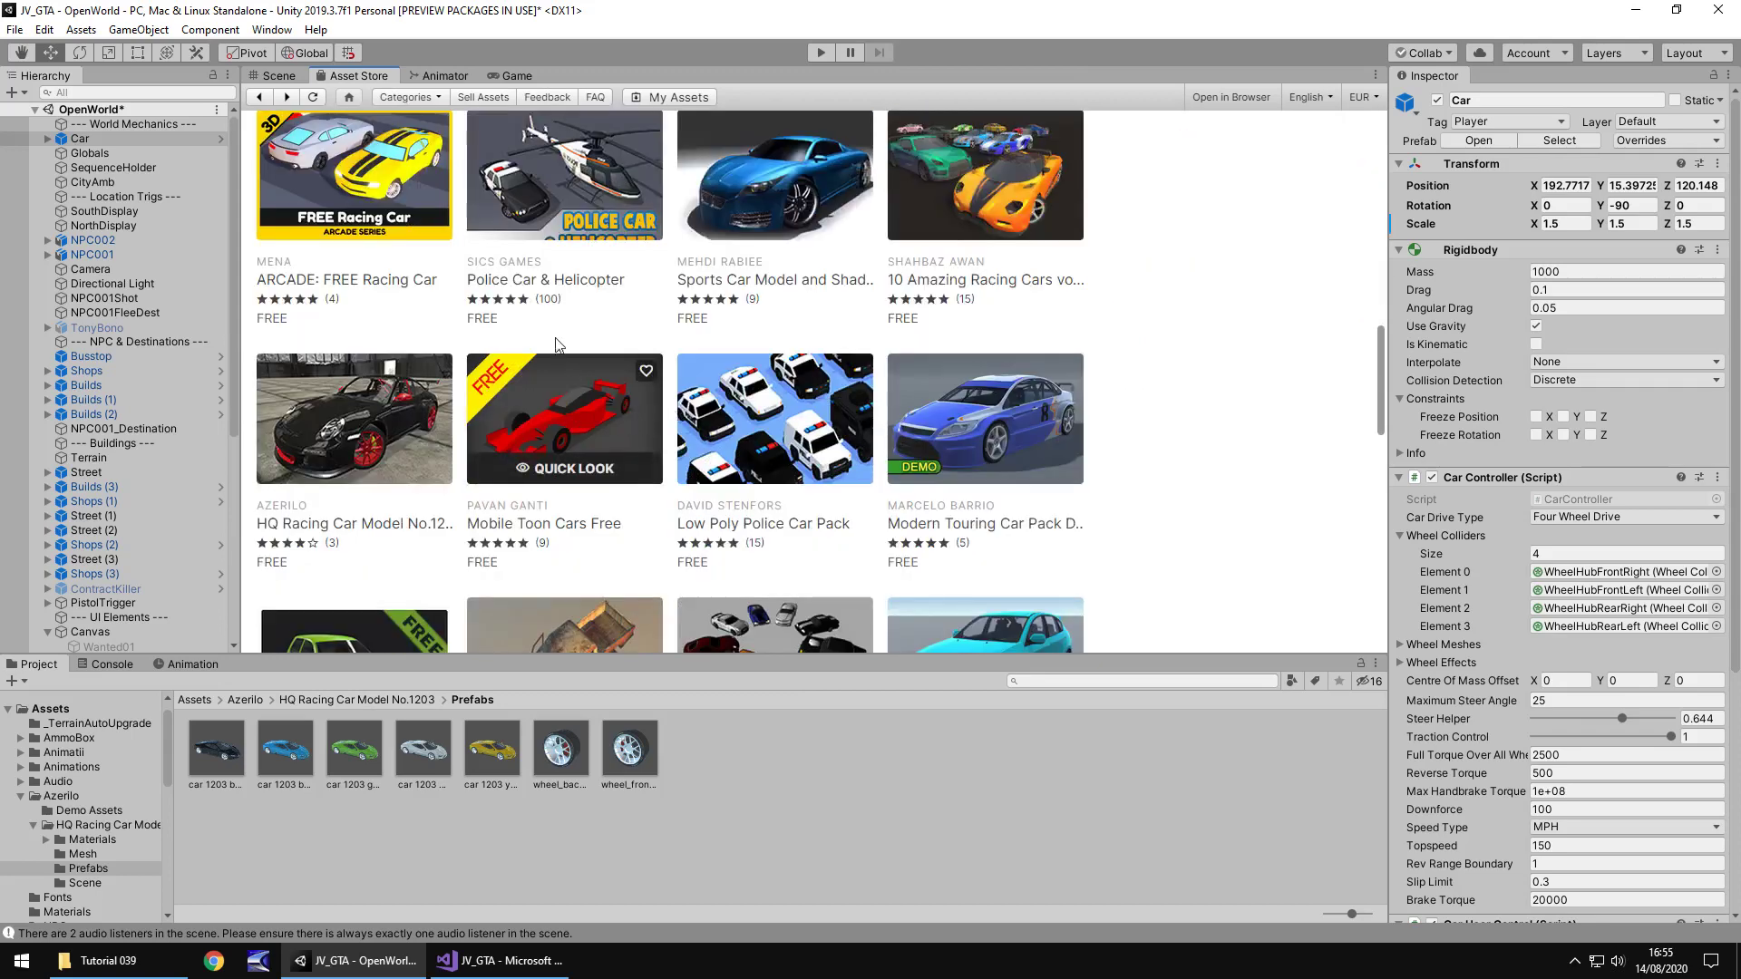
{"action": "scroll", "coordinate": [516, 325], "scroll_direction": "down", "scroll_amount": 2}
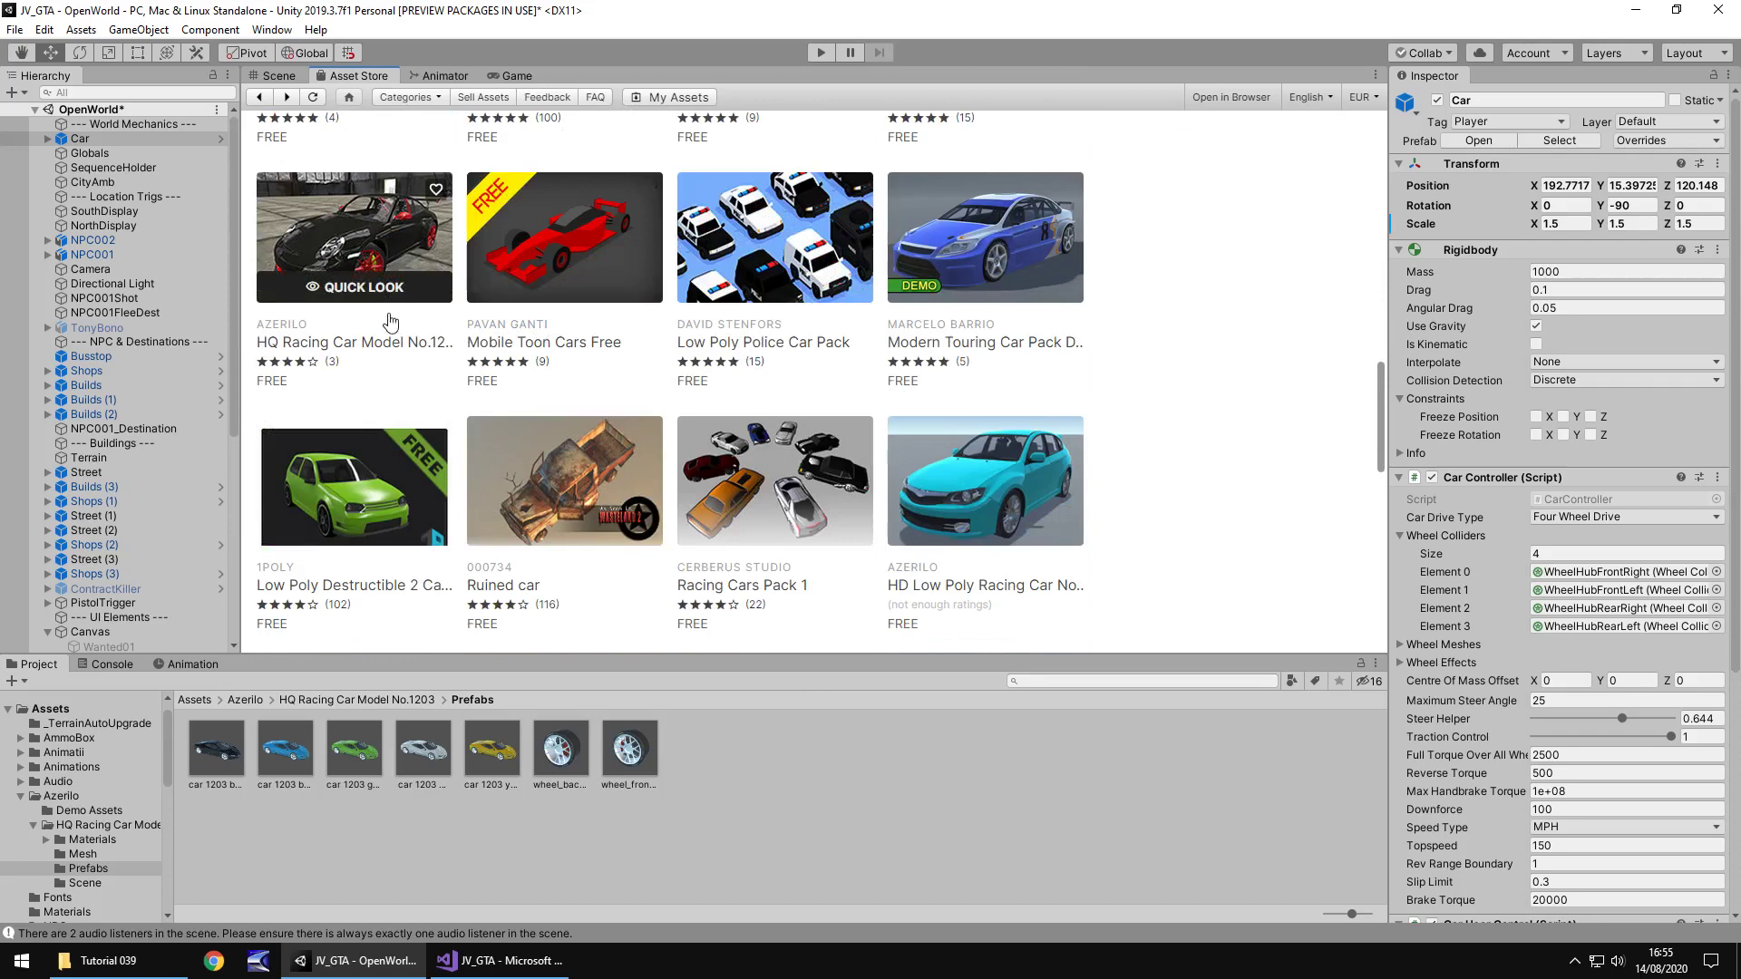
{"action": "scroll", "coordinate": [834, 403], "scroll_direction": "down", "scroll_amount": 2}
{"action": "scroll", "coordinate": [834, 403], "scroll_direction": "down", "scroll_amount": 1}
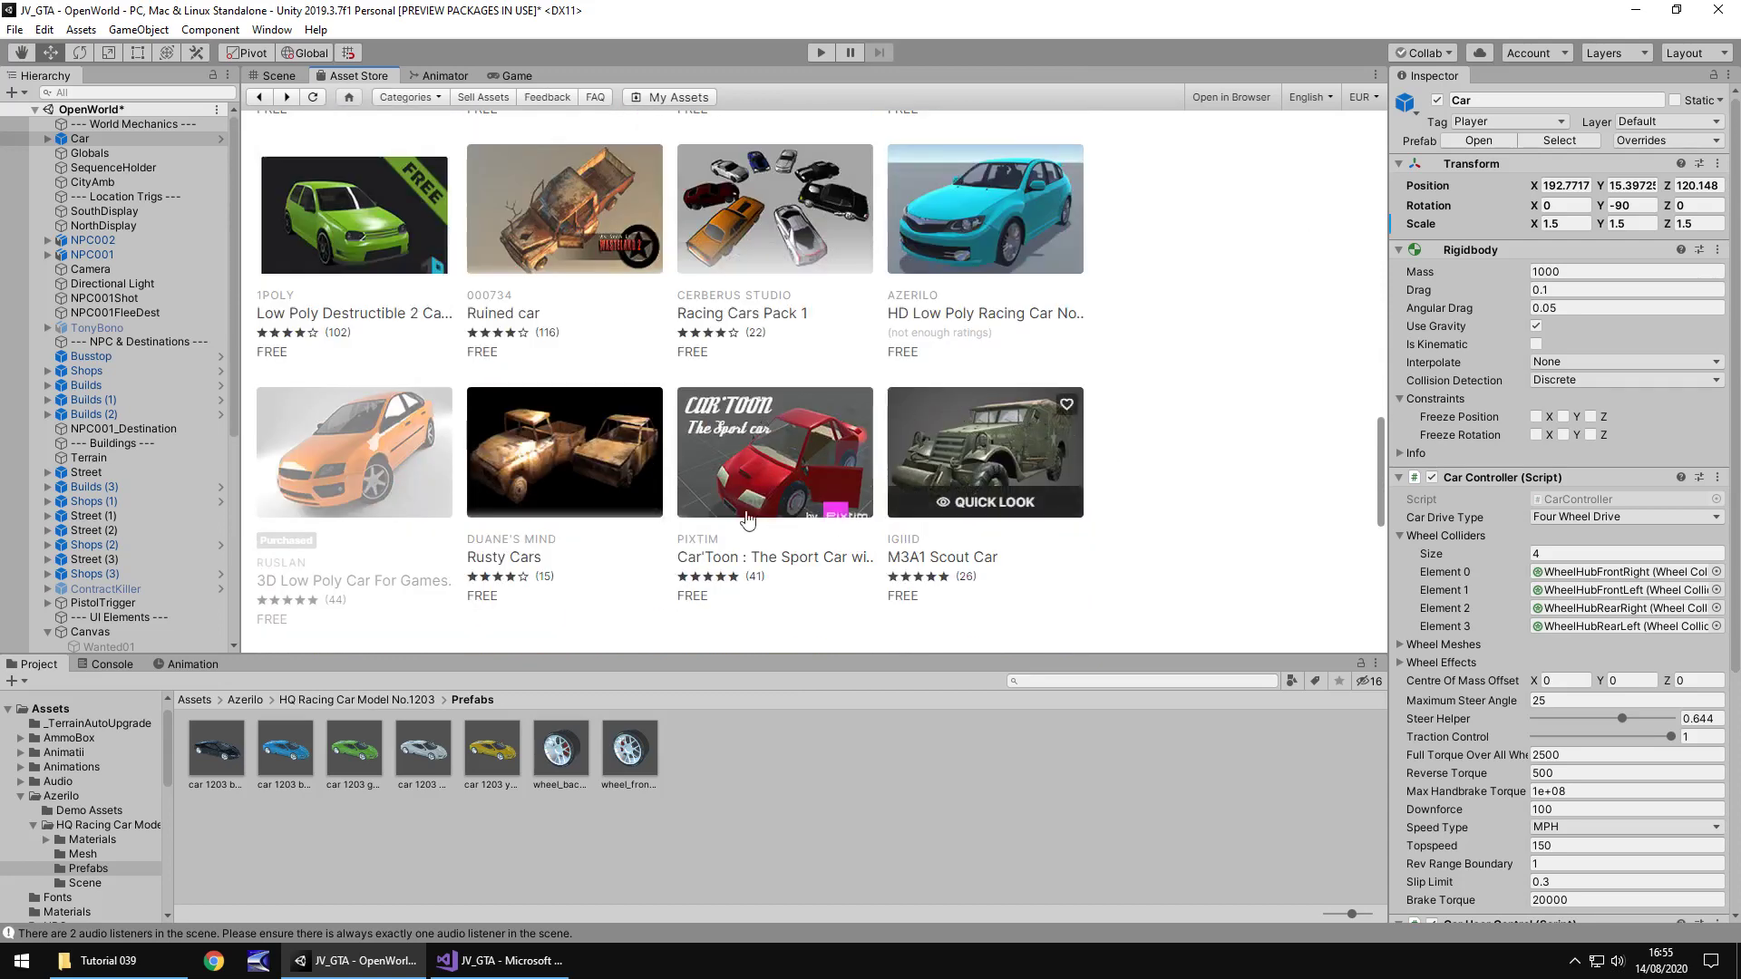
{"action": "scroll", "coordinate": [739, 299], "scroll_direction": "up", "scroll_amount": 5}
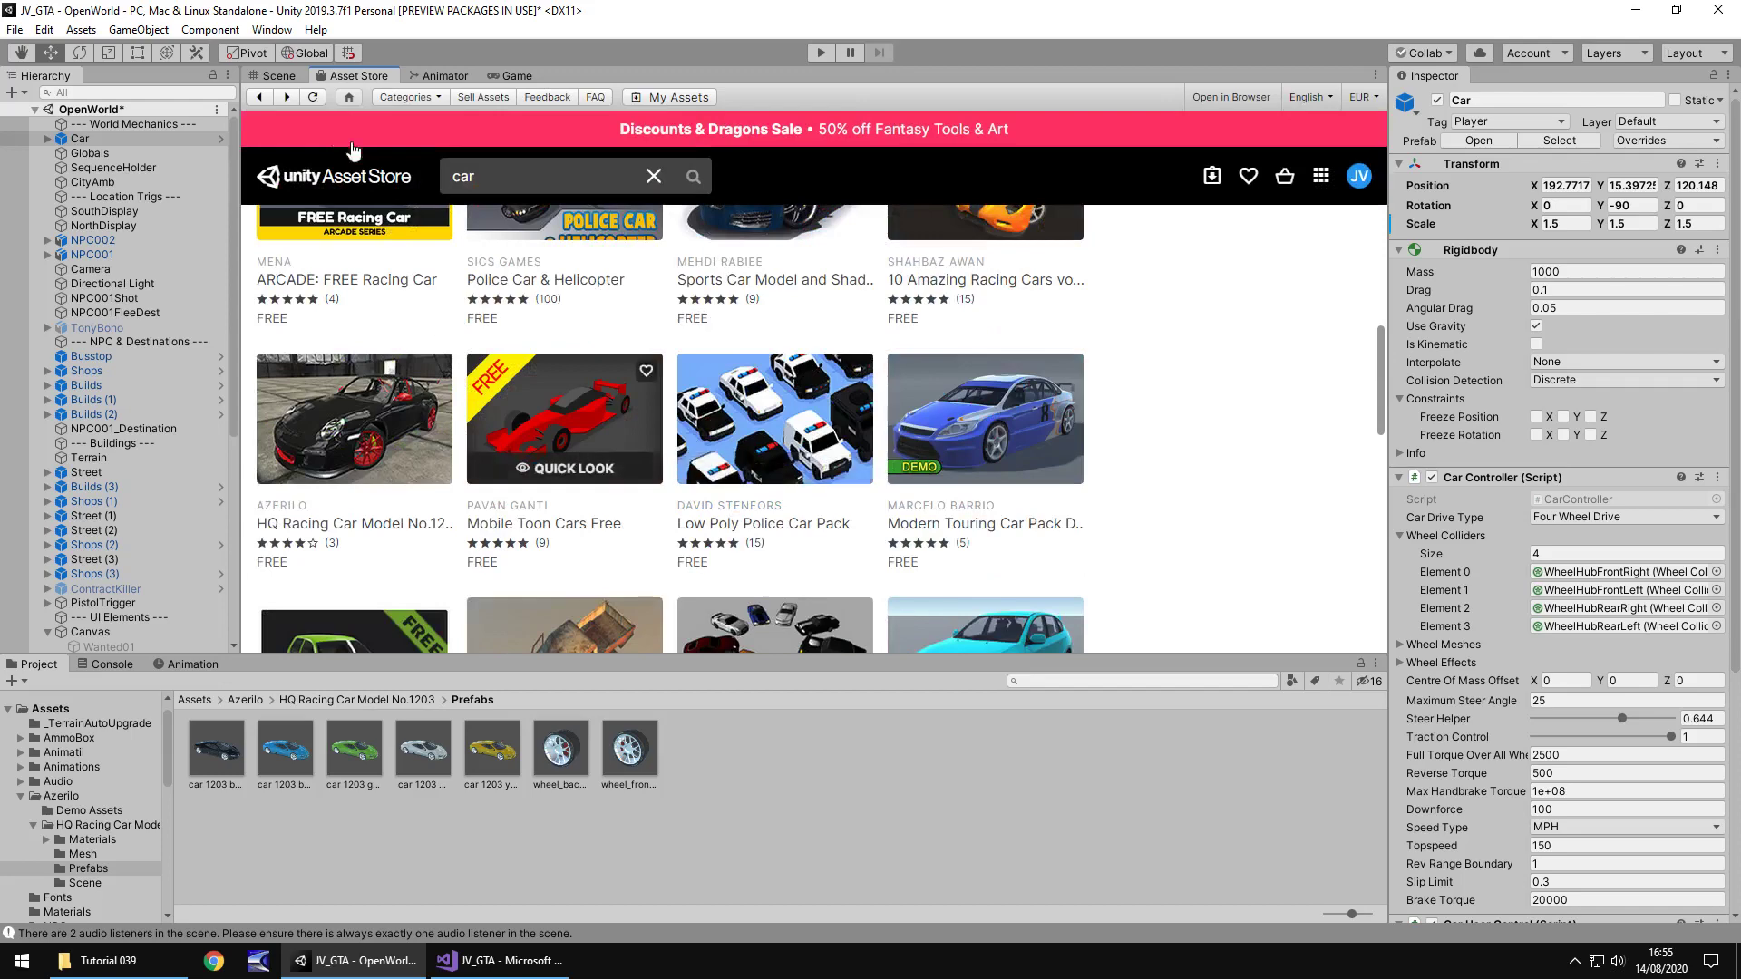
{"action": "left_click", "coordinate": [276, 75]}
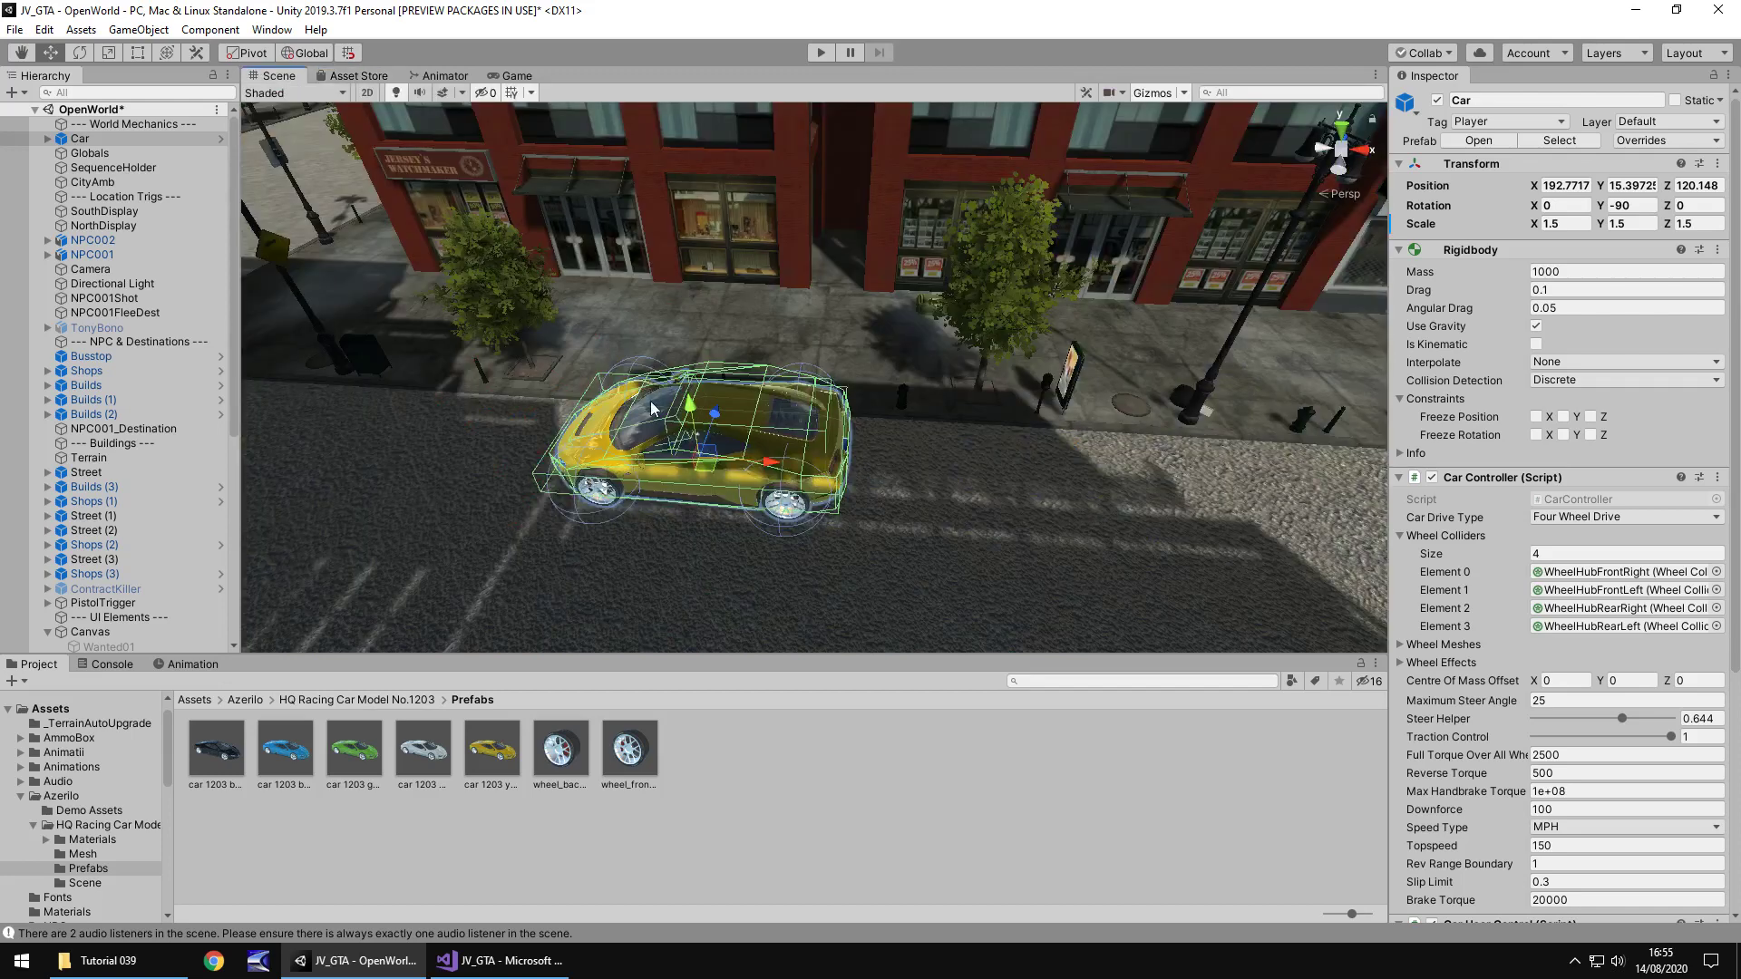